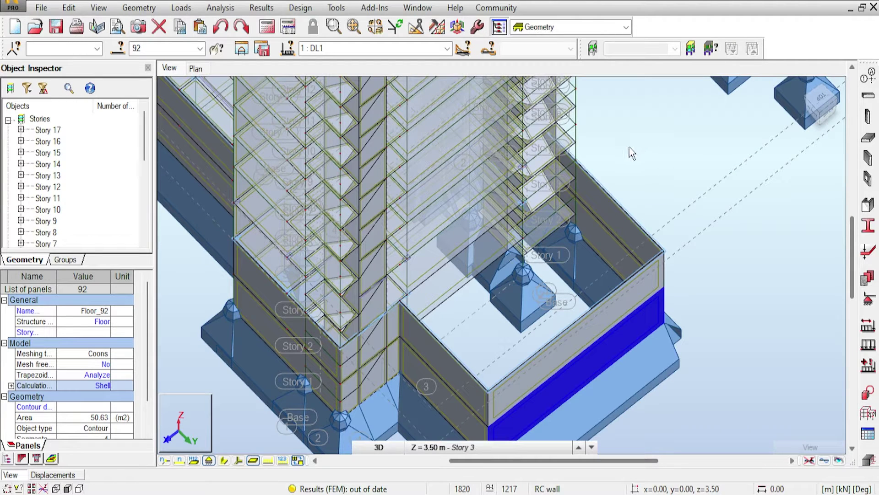
Step: Examine the open basement bay's walls, footings and adjoining stair core in 3D and from above
{"action": "scroll", "coordinate": [643, 142], "scroll_direction": "down", "scroll_amount": 3}
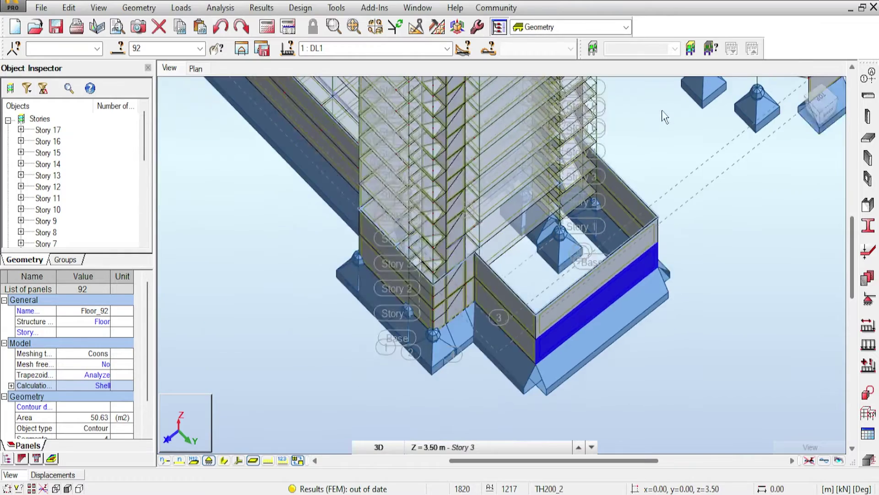
{"action": "middle_click_drag", "start_coordinate": [663, 114], "coordinate": [515, 235]}
{"action": "scroll", "coordinate": [525, 207], "scroll_direction": "up", "scroll_amount": 2}
{"action": "scroll", "coordinate": [525, 207], "scroll_direction": "down", "scroll_amount": 1}
{"action": "middle_click_drag", "start_coordinate": [548, 194], "coordinate": [556, 130]}
{"action": "scroll", "coordinate": [539, 242], "scroll_direction": "down", "scroll_amount": 1}
{"action": "scroll", "coordinate": [536, 243], "scroll_direction": "up", "scroll_amount": 3}
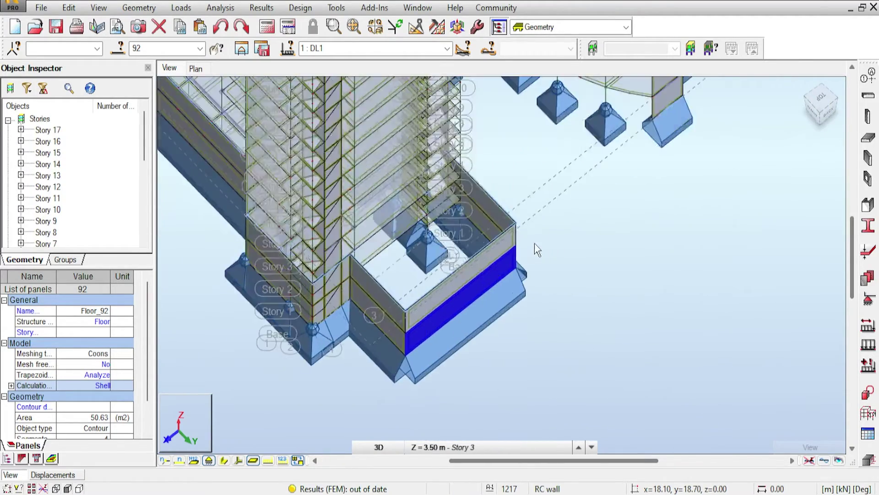
{"action": "scroll", "coordinate": [429, 178], "scroll_direction": "up", "scroll_amount": 3}
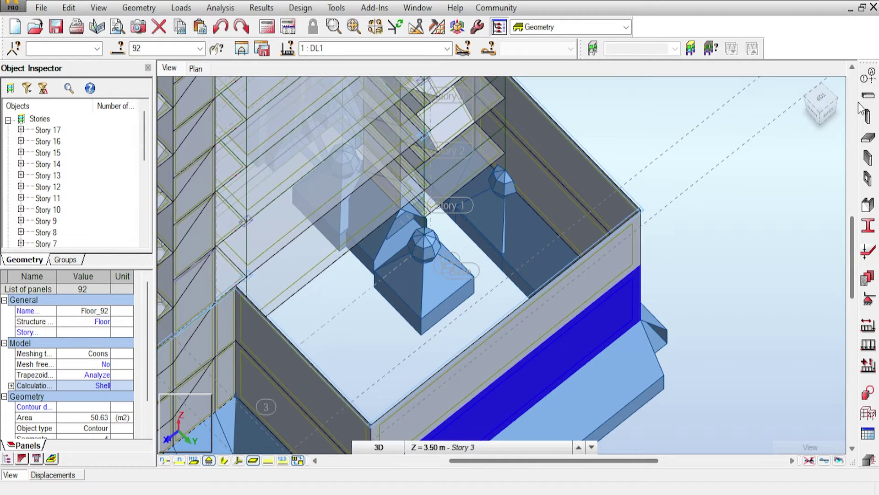
{"action": "mouse_move", "coordinate": [821, 101]}
{"action": "left_mouse_down"}
{"action": "mouse_move", "coordinate": [839, 103]}
{"action": "mouse_move", "coordinate": [815, 103]}
{"action": "left_mouse_up"}
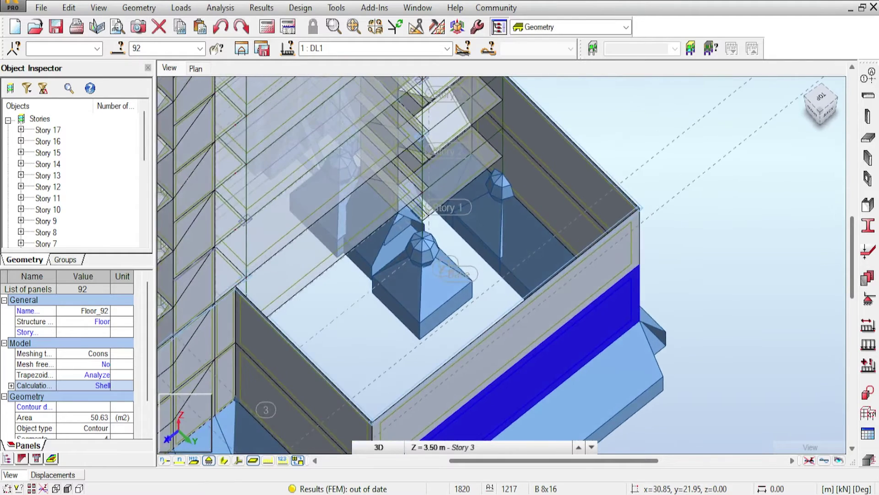
{"action": "middle_click_drag", "start_coordinate": [708, 167], "coordinate": [657, 109]}
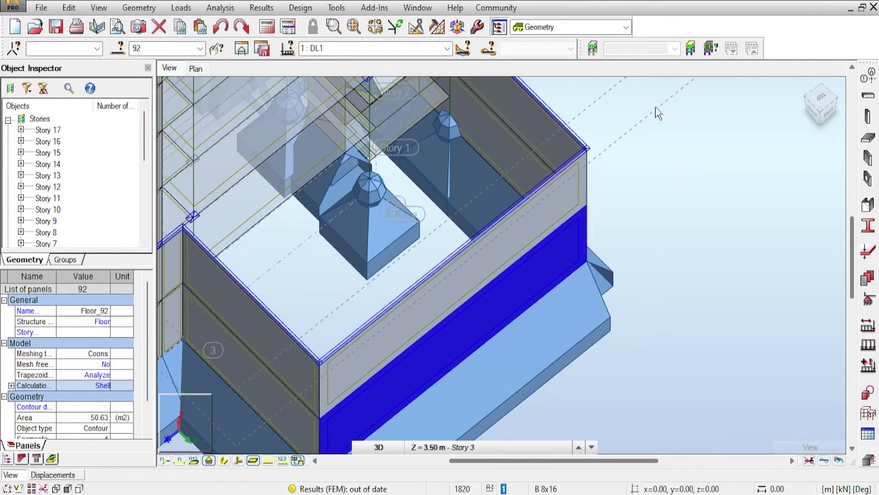
{"action": "left_click", "coordinate": [823, 109]}
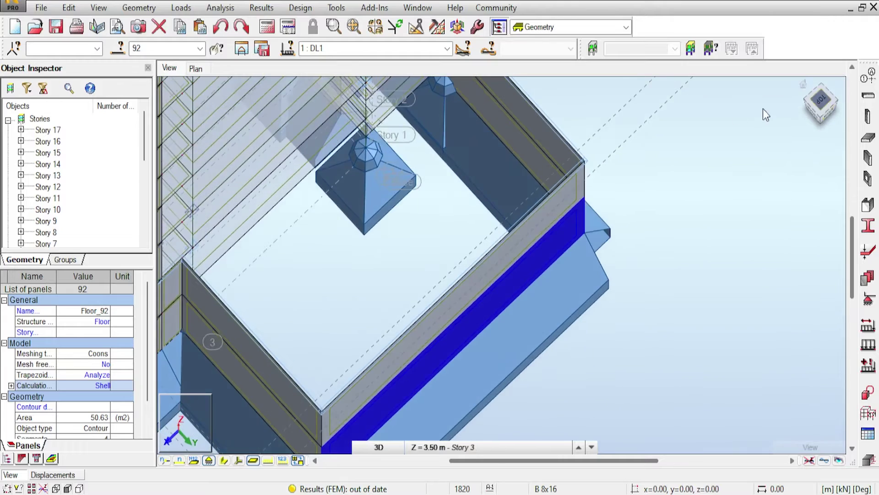
{"action": "scroll", "coordinate": [702, 123], "scroll_direction": "down", "scroll_amount": 3}
{"action": "middle_click_drag", "start_coordinate": [709, 109], "coordinate": [643, 177]}
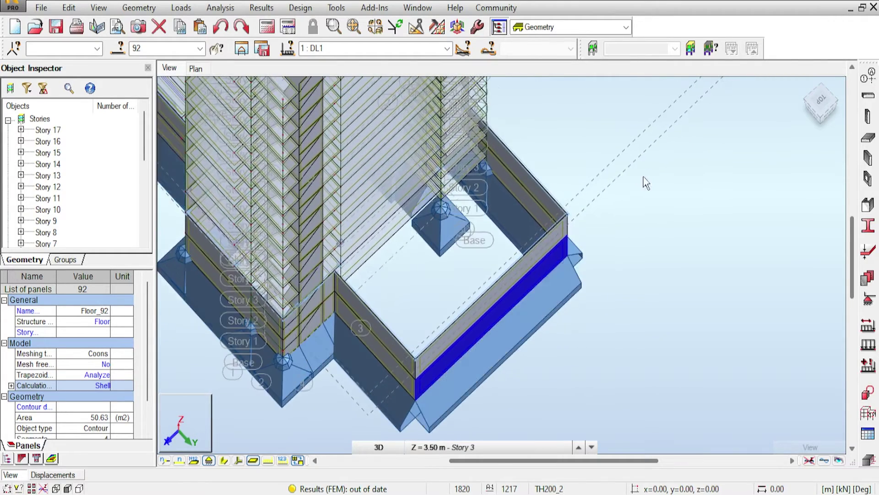
{"action": "scroll", "coordinate": [613, 314], "scroll_direction": "up", "scroll_amount": 2}
{"action": "scroll", "coordinate": [699, 216], "scroll_direction": "up", "scroll_amount": 3}
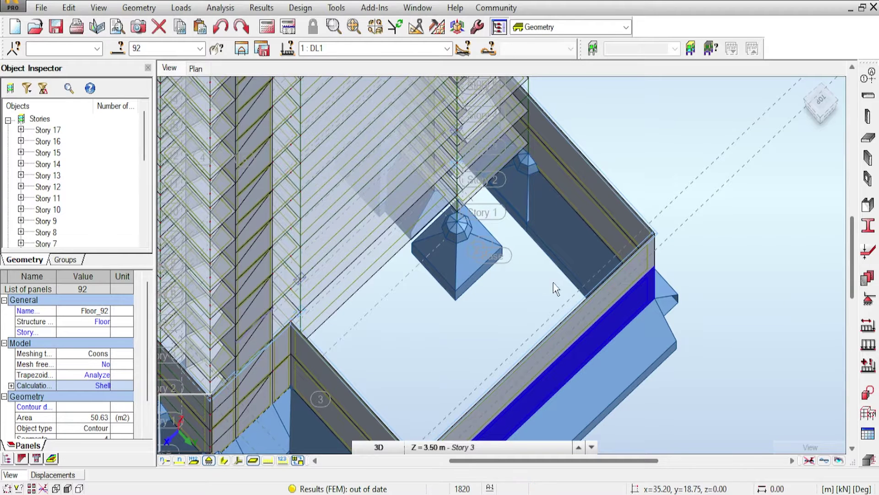
{"action": "left_click", "coordinate": [687, 245]}
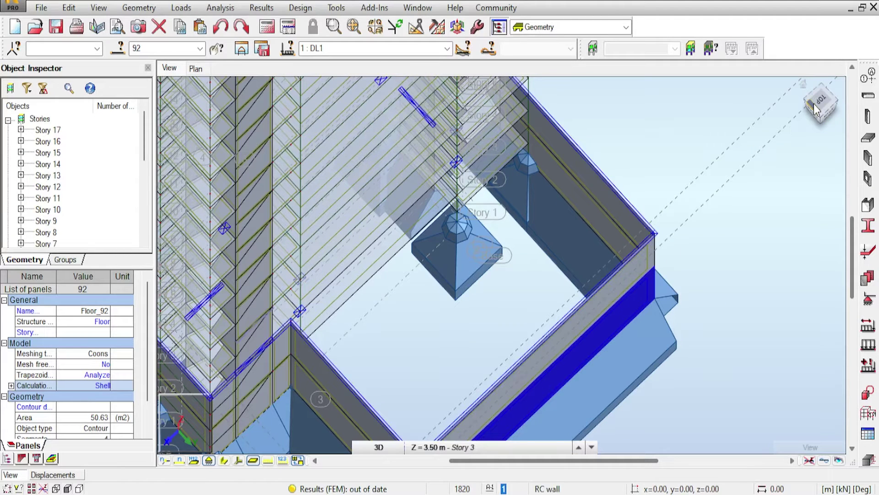
{"action": "mouse_move", "coordinate": [818, 118]}
{"action": "left_mouse_down"}
{"action": "mouse_move", "coordinate": [820, 104]}
{"action": "mouse_move", "coordinate": [819, 115]}
{"action": "left_mouse_up"}
{"action": "middle_click_drag", "start_coordinate": [501, 270], "coordinate": [504, 211], "text": "shift"}
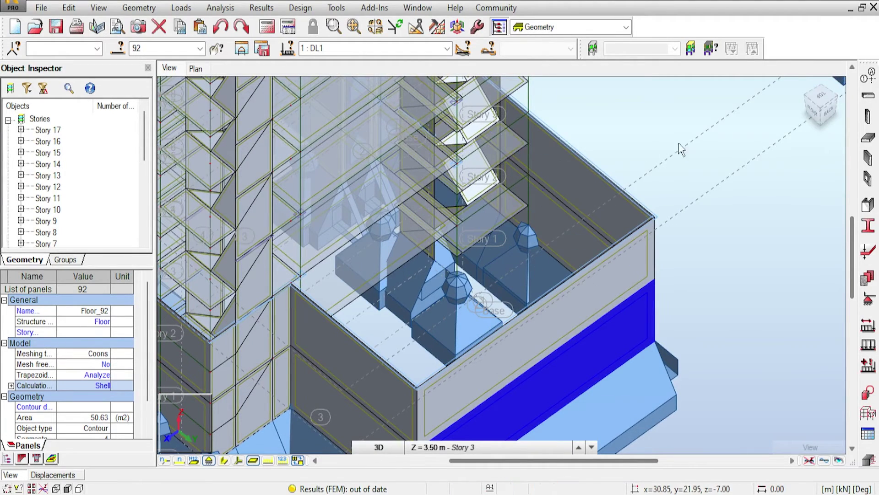
{"action": "left_click", "coordinate": [823, 97]}
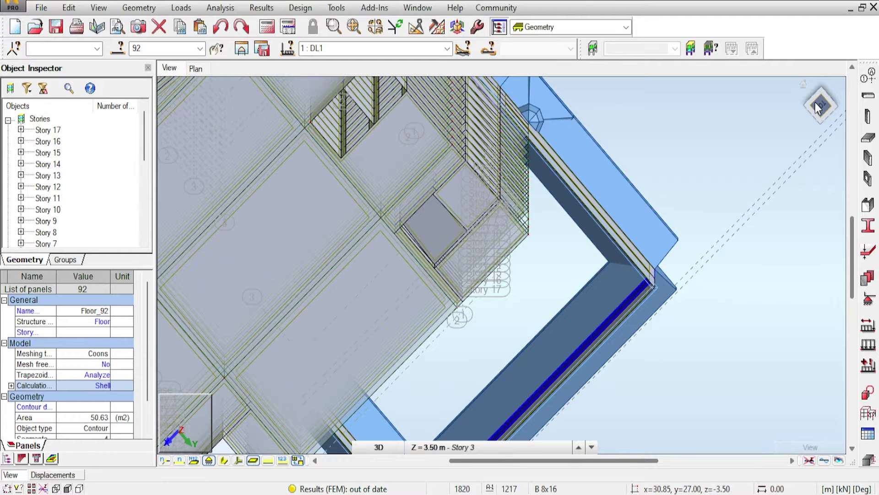
{"action": "left_click", "coordinate": [815, 94]}
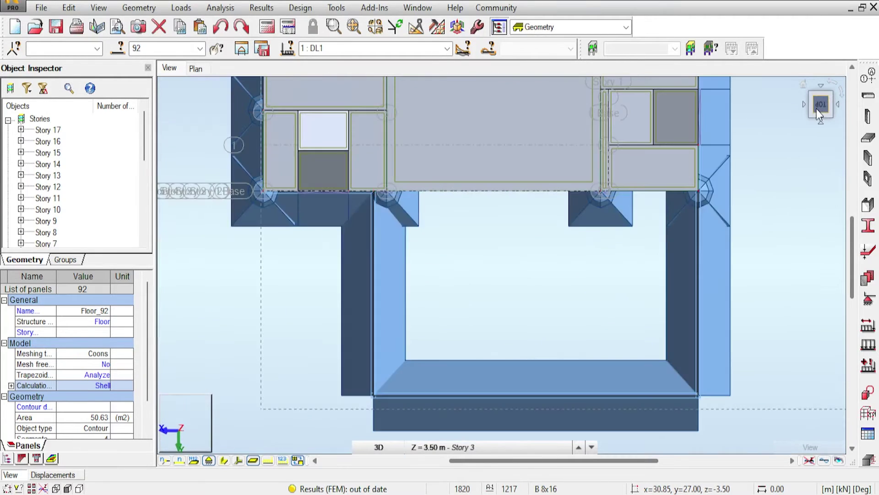
{"action": "left_click", "coordinate": [814, 110]}
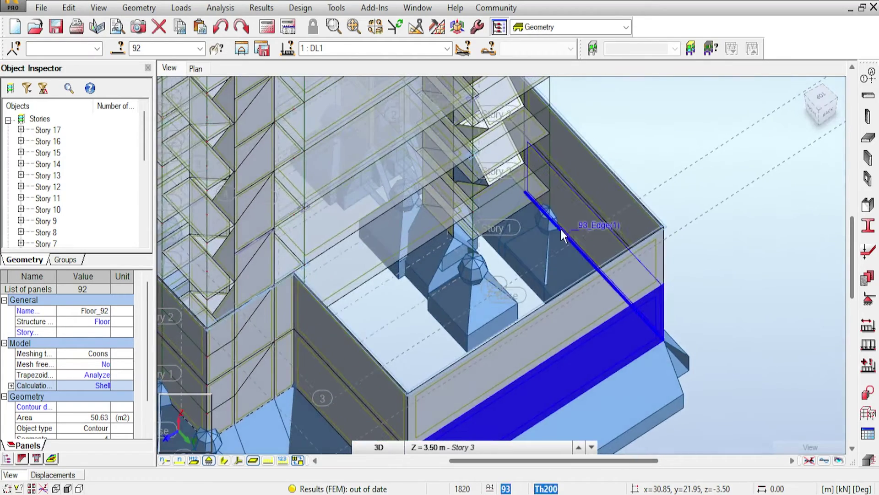
{"action": "middle_click_drag", "start_coordinate": [325, 326], "coordinate": [357, 307]}
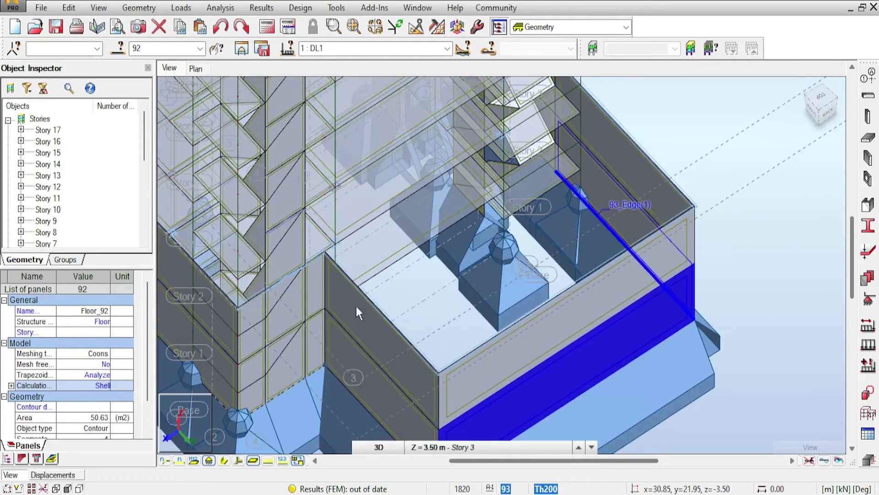
Step: Show the supports as small symbols without panel descriptions, and clear the selected basement wall panel
{"action": "left_click", "coordinate": [209, 461]}
{"action": "left_click", "coordinate": [199, 461]}
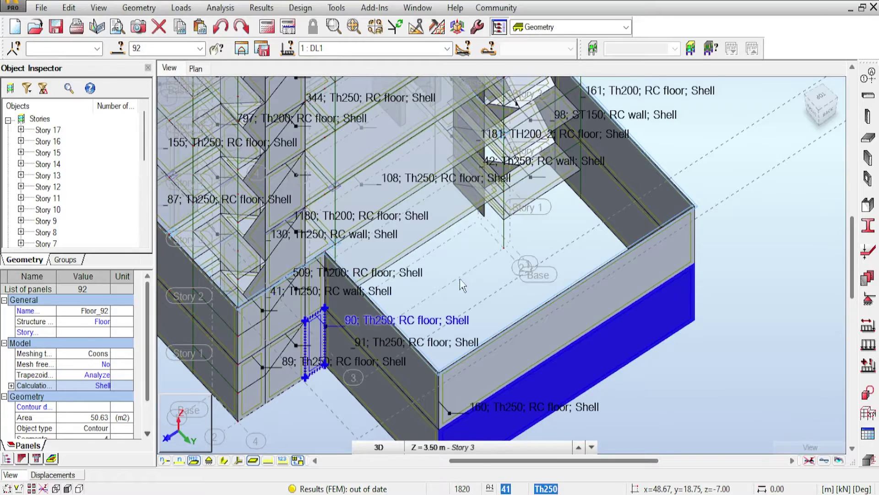
{"action": "left_click", "coordinate": [197, 460]}
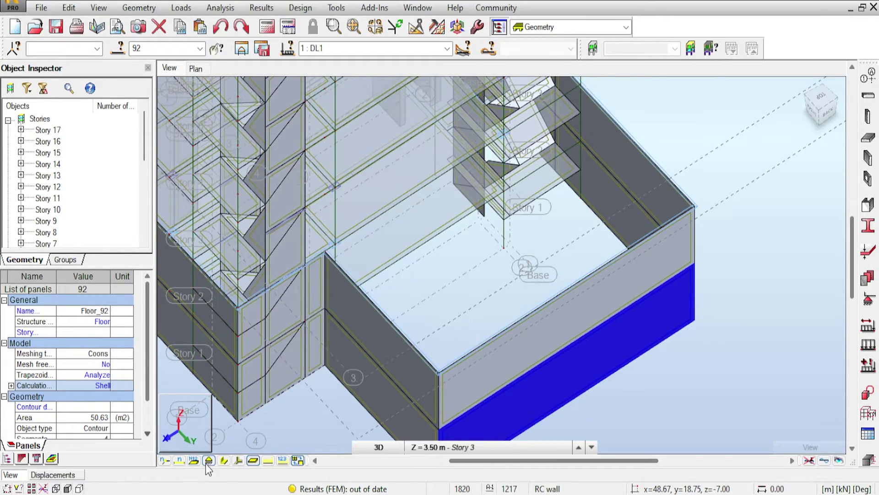
{"action": "left_click", "coordinate": [209, 461]}
{"action": "left_click", "coordinate": [485, 262]}
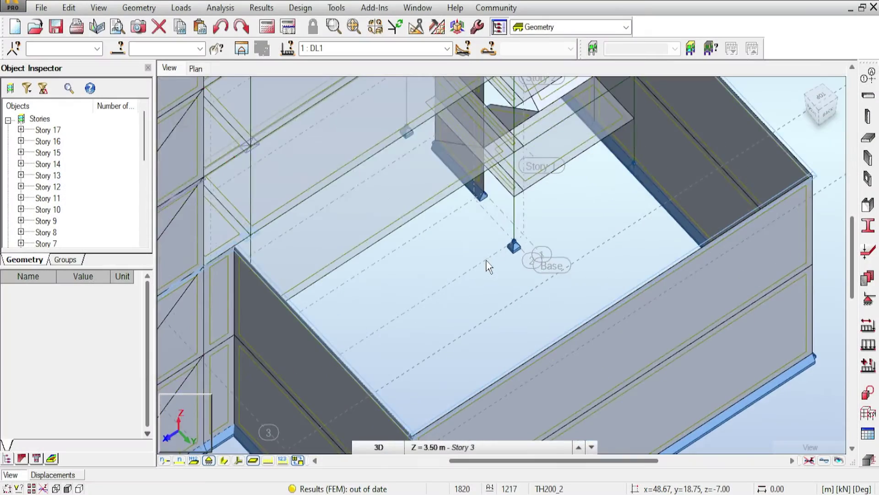
Step: Examine the open bay between the stair core column and the outer basement walls where the slab is missing
{"action": "middle_click_drag", "start_coordinate": [530, 211], "coordinate": [501, 282]}
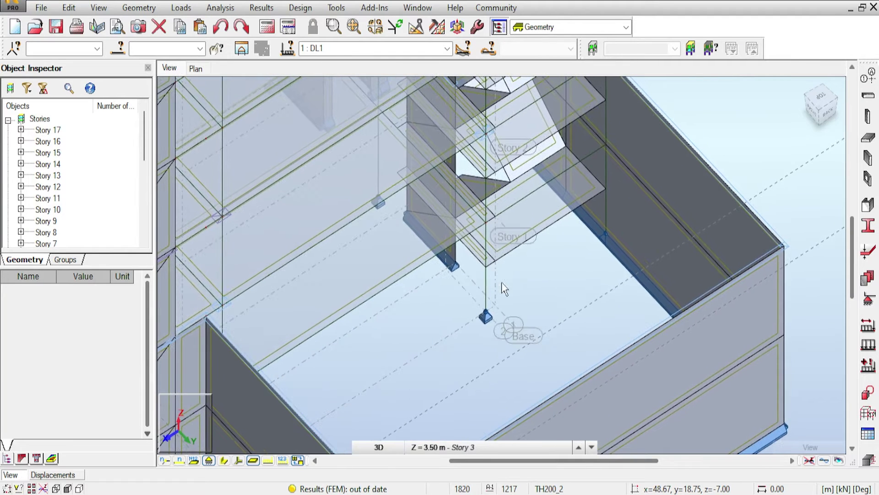
{"action": "left_click", "coordinate": [823, 108]}
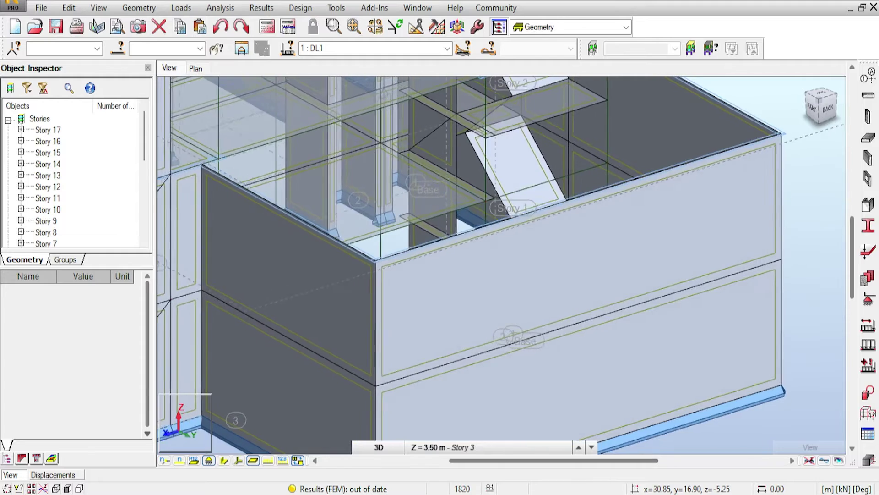
{"action": "left_click_drag", "start_coordinate": [823, 108], "coordinate": [834, 131]}
{"action": "middle_click_drag", "start_coordinate": [493, 217], "coordinate": [488, 238], "text": "shift"}
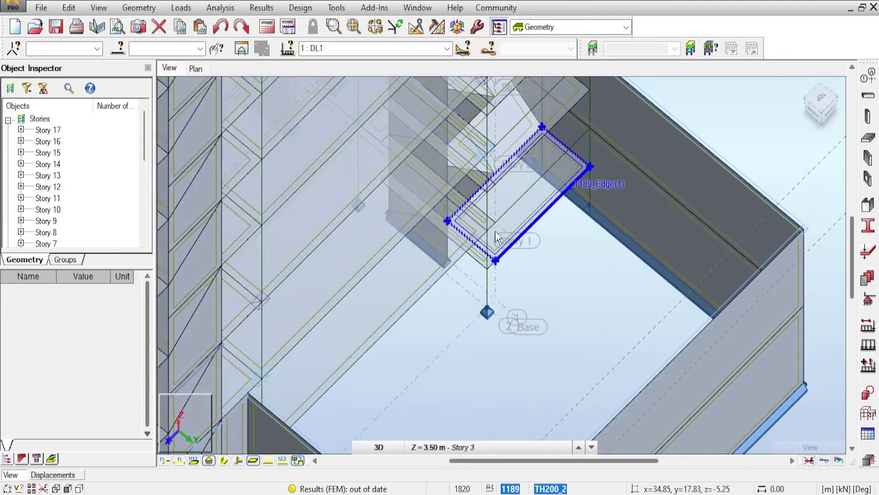
{"action": "middle_click_drag", "start_coordinate": [559, 232], "coordinate": [485, 198]}
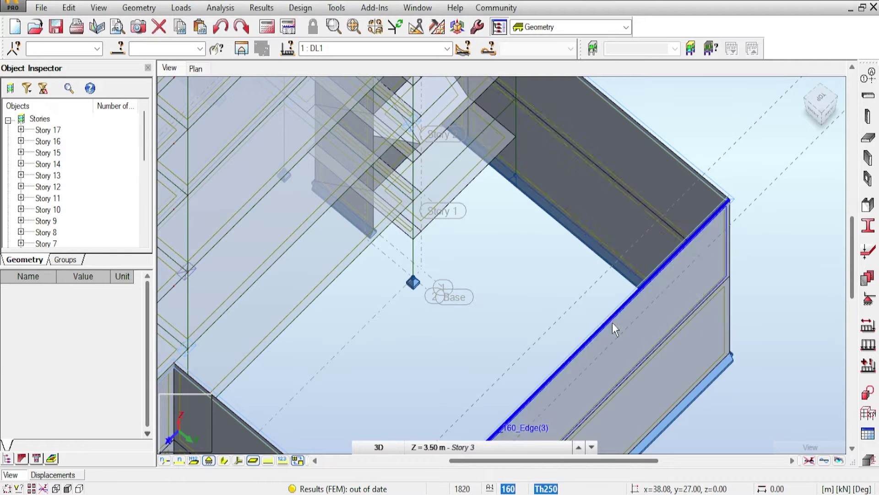
{"action": "middle_click_drag", "start_coordinate": [560, 355], "coordinate": [663, 289]}
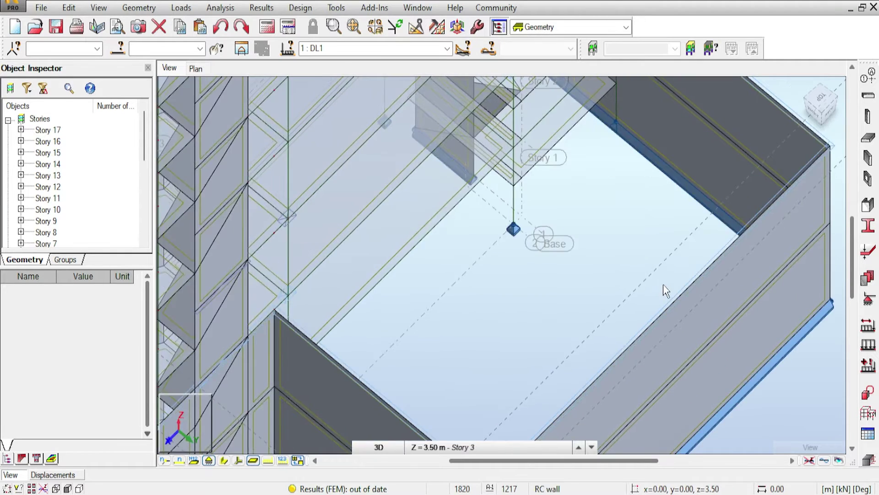
{"action": "scroll", "coordinate": [663, 284], "scroll_direction": "down", "scroll_amount": 1}
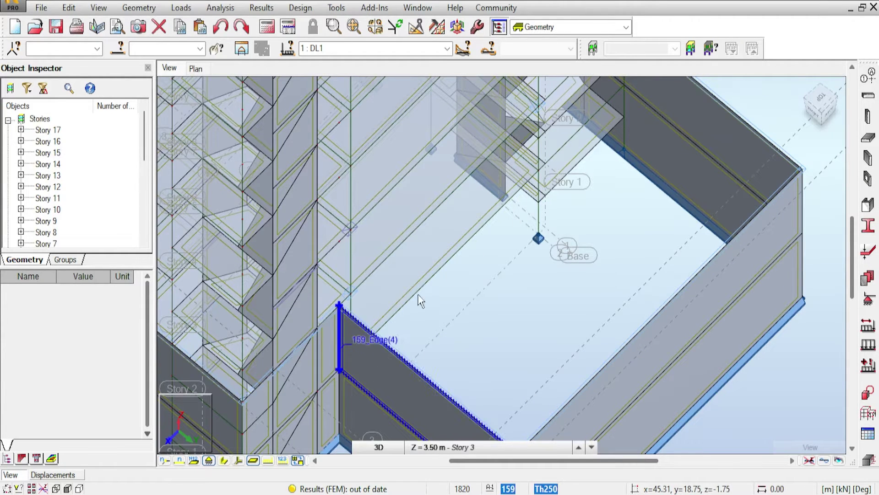
{"action": "middle_click_drag", "start_coordinate": [616, 276], "coordinate": [562, 262]}
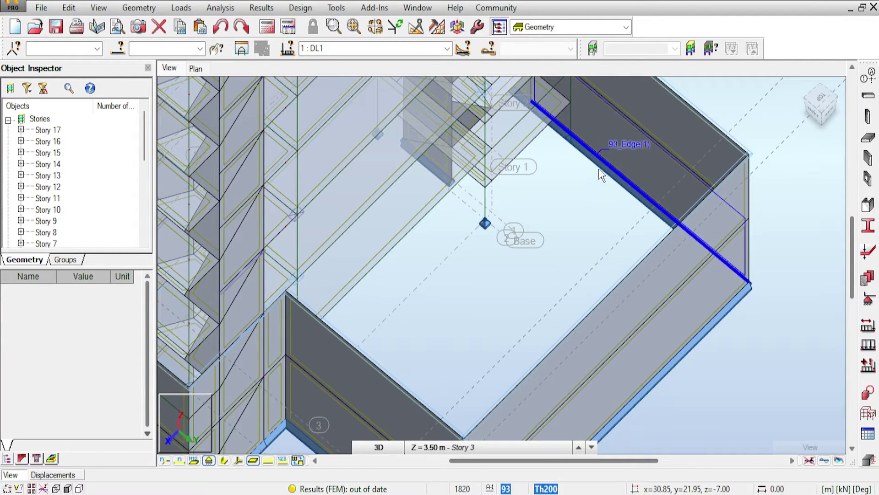
{"action": "middle_click_drag", "start_coordinate": [601, 174], "coordinate": [567, 187]}
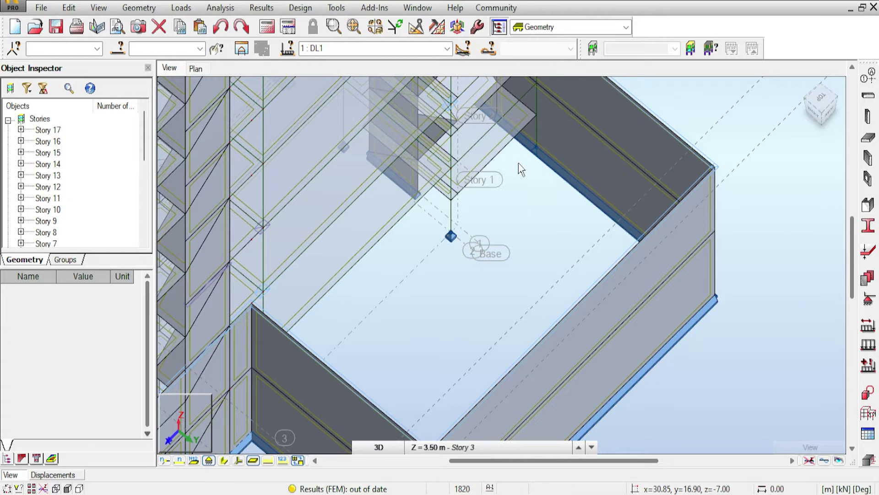
{"action": "middle_click_drag", "start_coordinate": [549, 151], "coordinate": [528, 176]}
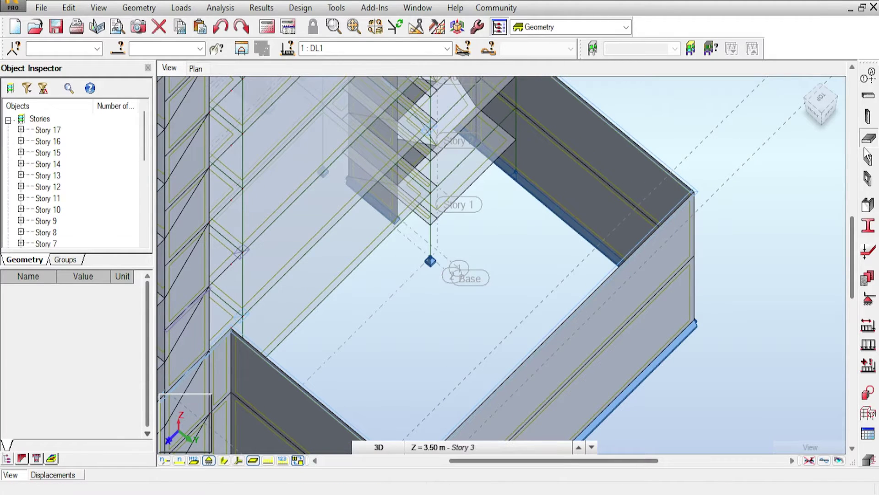
Step: Set up a new floor with thickness Th250, the Shell calculation model and the rectangle definition method
{"action": "left_click", "coordinate": [867, 143]}
{"action": "left_click", "coordinate": [723, 172]}
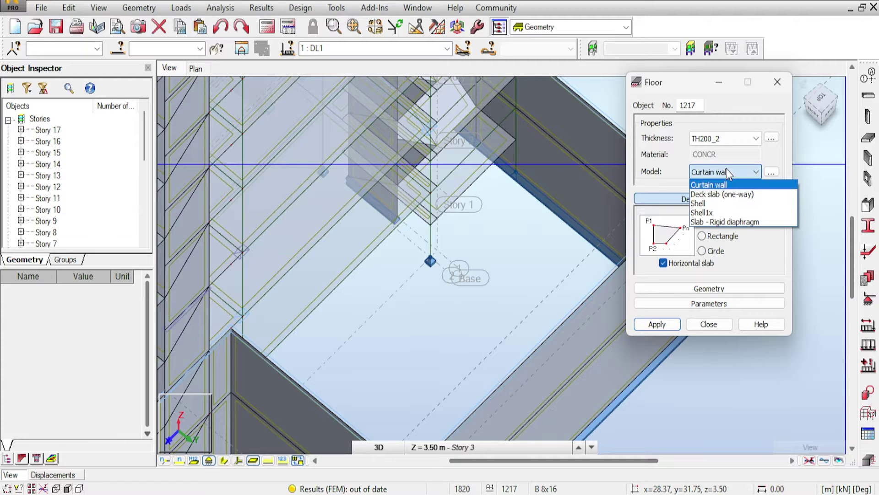
{"action": "left_click", "coordinate": [719, 201]}
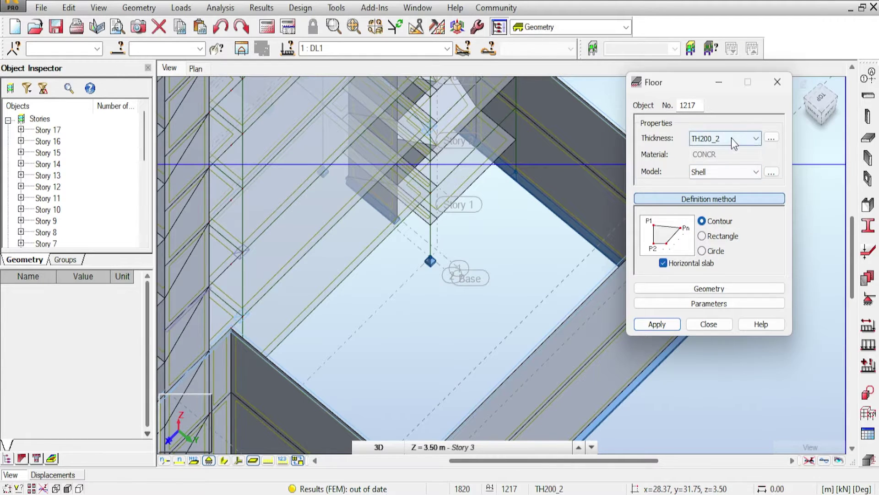
{"action": "left_click", "coordinate": [345, 240]}
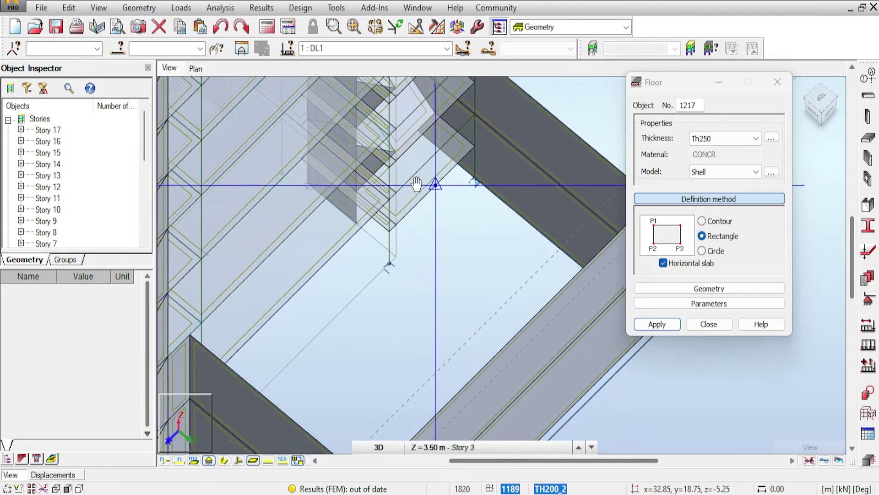
Step: Draw a rectangular floor slab at level -3.50 m, spanning from the stair-side columns to the outer basement wall
{"action": "middle_click_drag", "start_coordinate": [429, 186], "coordinate": [384, 191]}
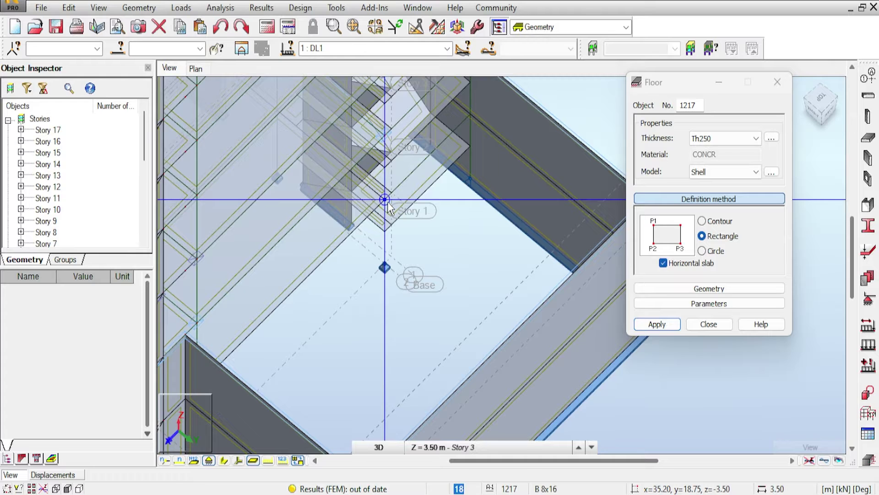
{"action": "left_click", "coordinate": [388, 202]}
{"action": "middle_click_drag", "start_coordinate": [451, 211], "coordinate": [381, 206]}
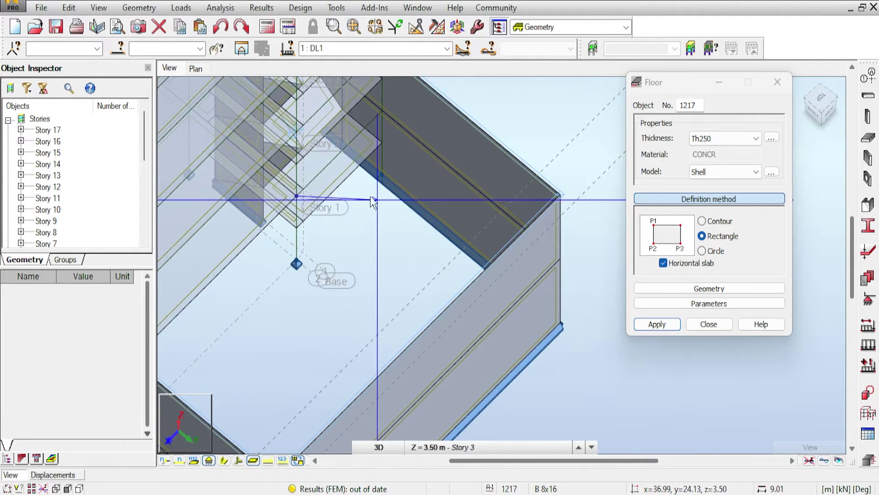
{"action": "left_click", "coordinate": [383, 110]}
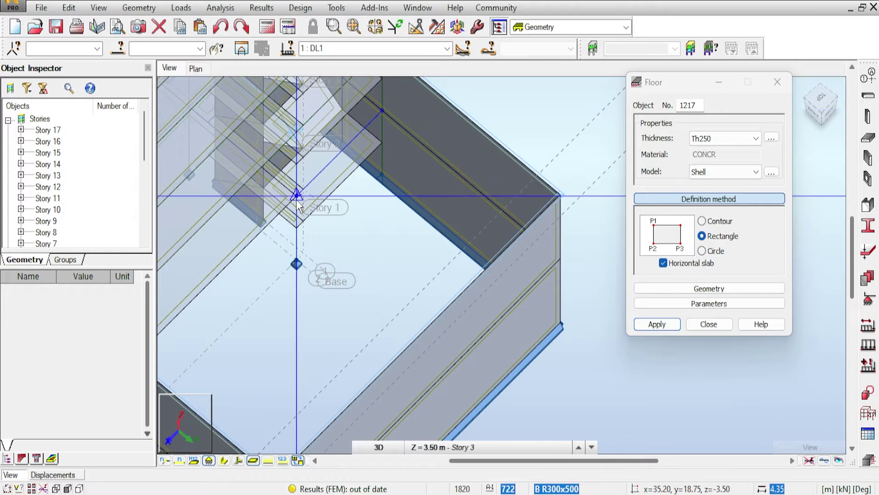
{"action": "left_click", "coordinate": [299, 208]}
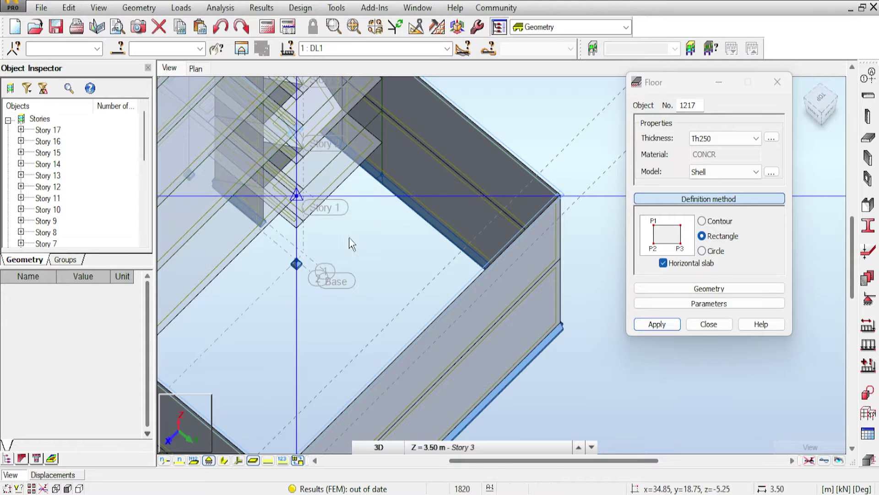
{"action": "left_click", "coordinate": [476, 342]}
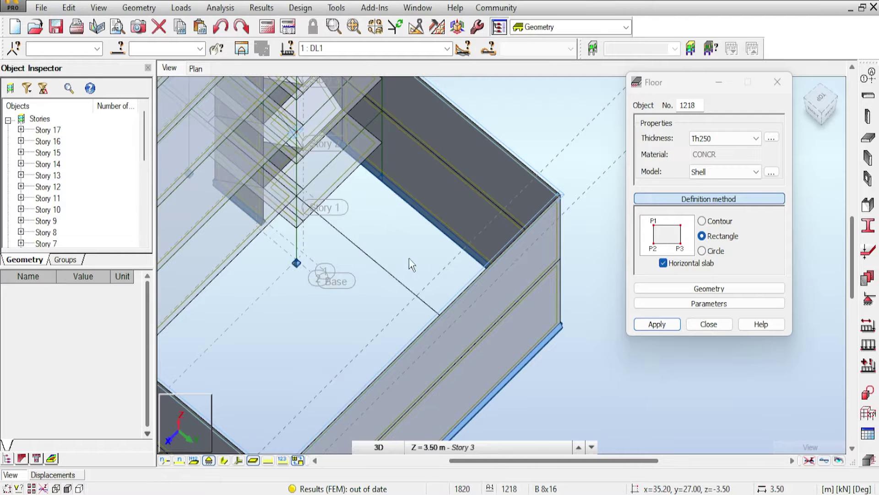
{"action": "scroll", "coordinate": [397, 276], "scroll_direction": "up", "scroll_amount": 2}
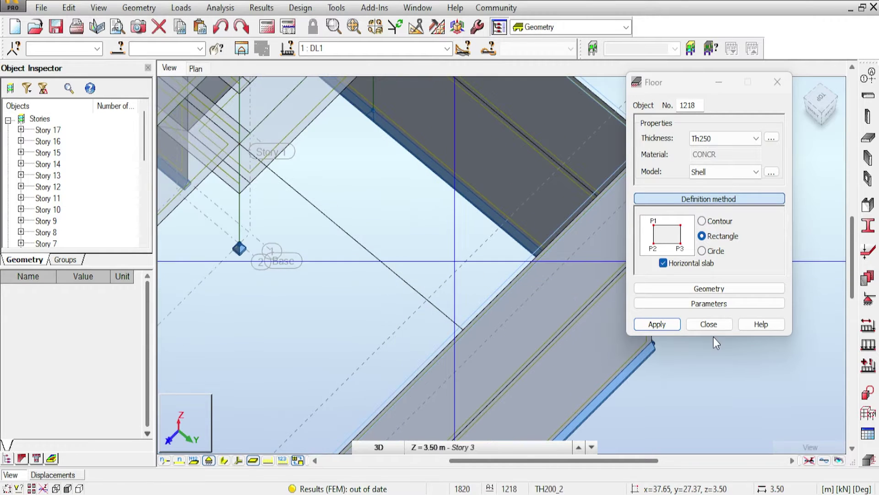
Step: Delete the floor slab just drawn in the basement bay and begin defining a new floor
{"action": "left_click", "coordinate": [708, 324]}
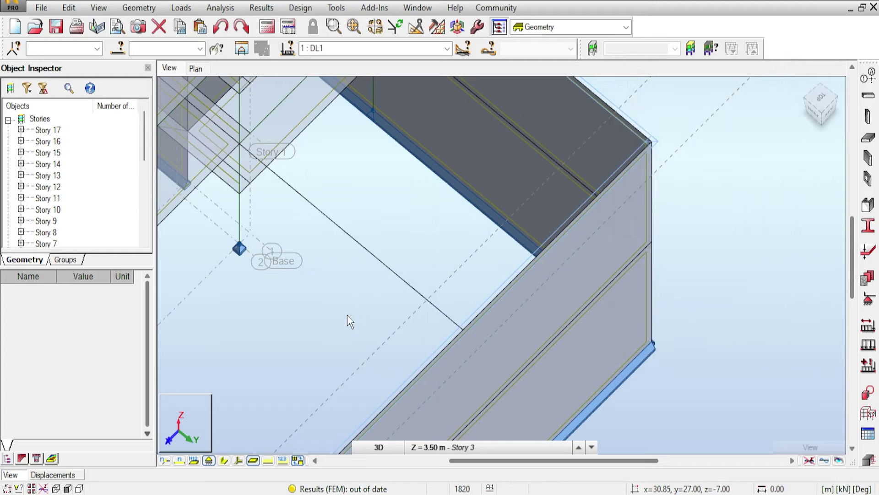
{"action": "left_click_drag", "start_coordinate": [424, 215], "coordinate": [338, 308]}
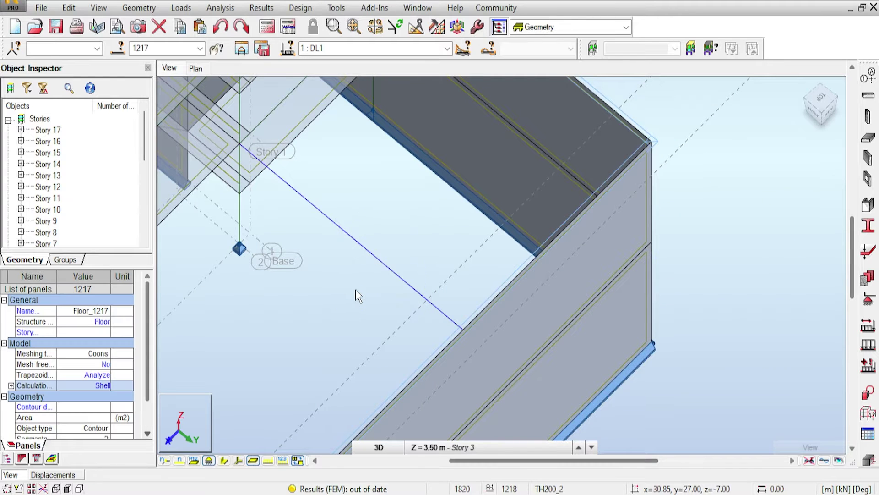
{"action": "key", "text": "Delete"}
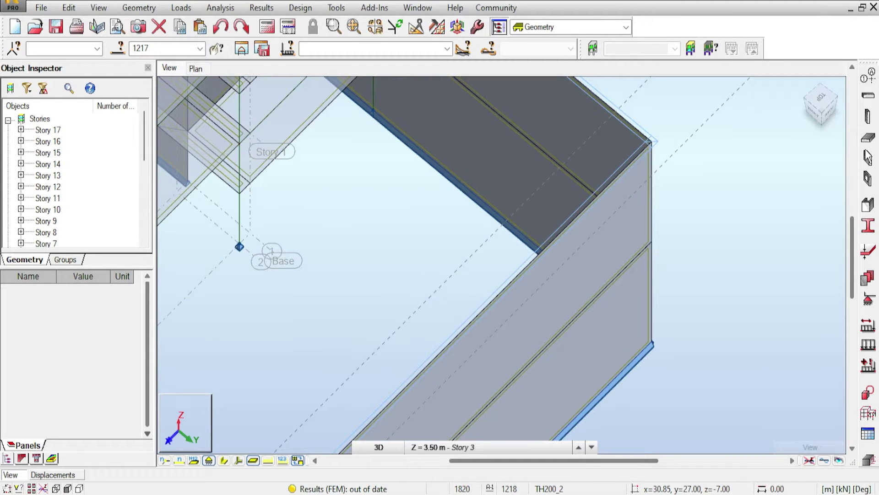
{"action": "left_click", "coordinate": [868, 138]}
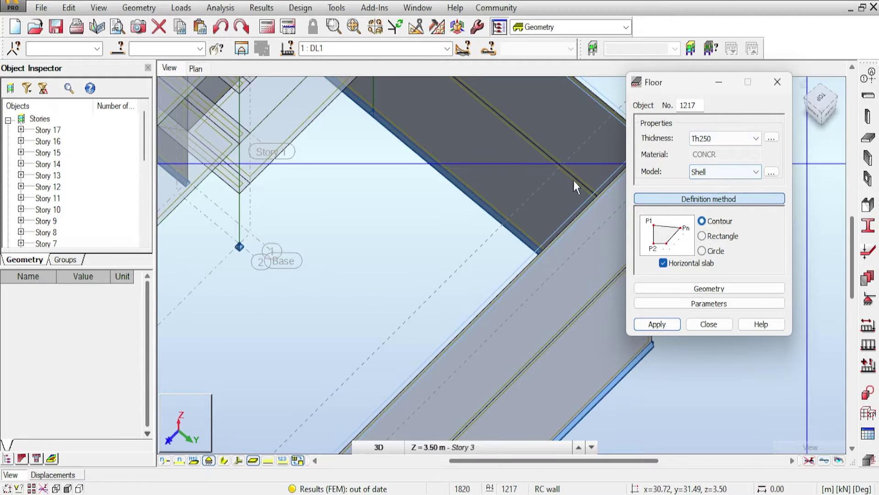
{"action": "middle_click_drag", "start_coordinate": [458, 110], "coordinate": [404, 180]}
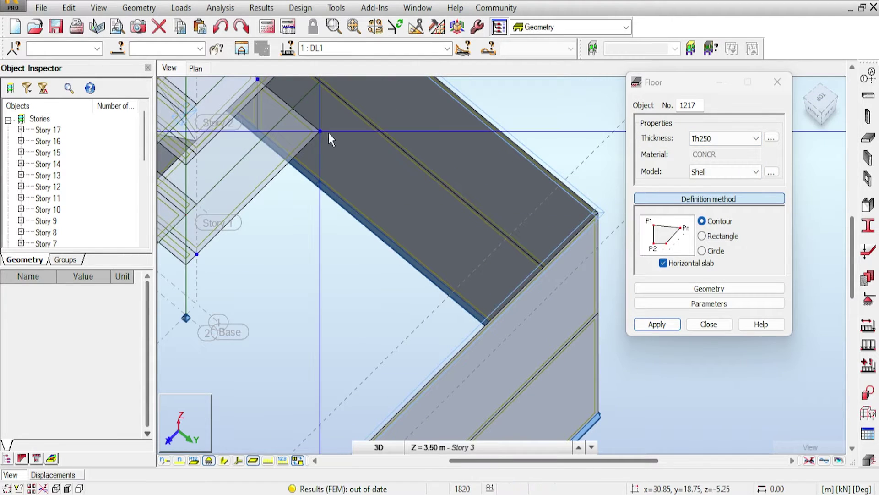
{"action": "middle_click_drag", "start_coordinate": [328, 133], "coordinate": [373, 179]}
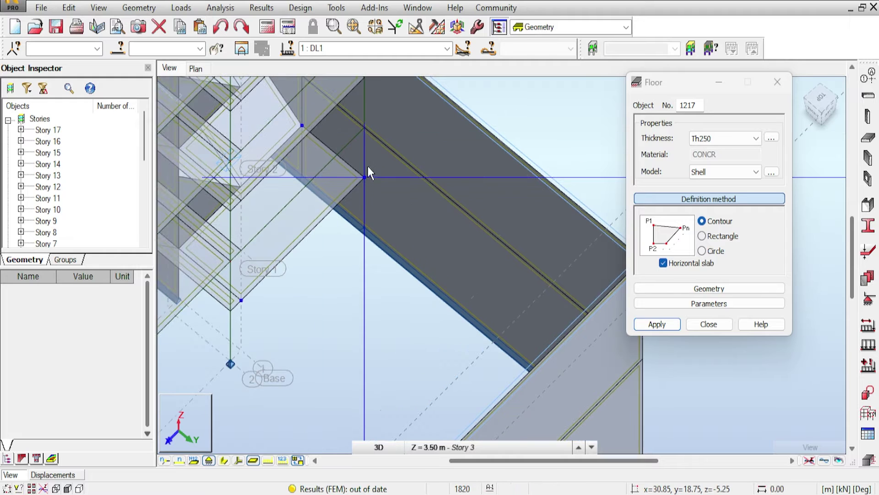
{"action": "left_click", "coordinate": [364, 127]}
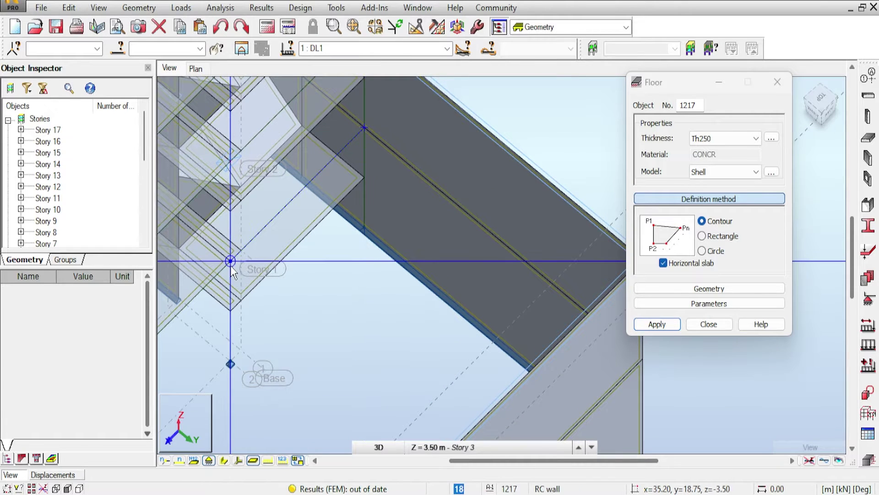
{"action": "middle_click_drag", "start_coordinate": [440, 391], "coordinate": [353, 195]}
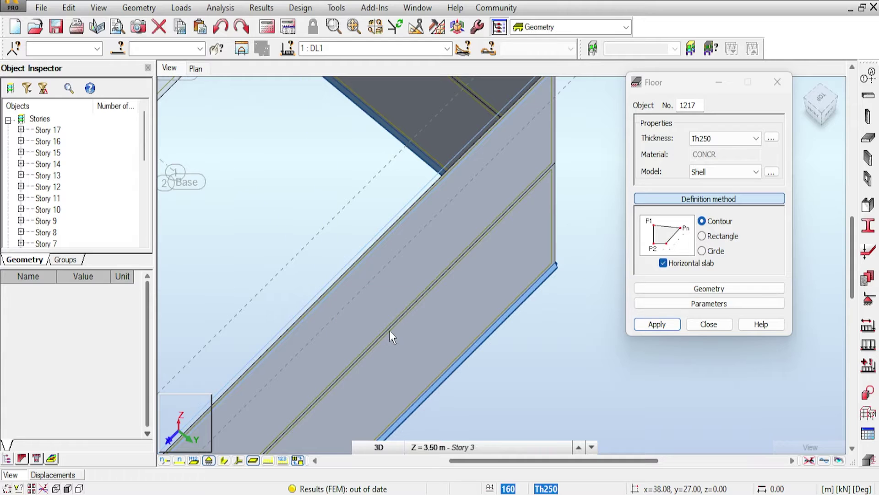
{"action": "middle_click_drag", "start_coordinate": [349, 289], "coordinate": [392, 328]}
{"action": "scroll", "coordinate": [400, 377], "scroll_direction": "down", "scroll_amount": 1}
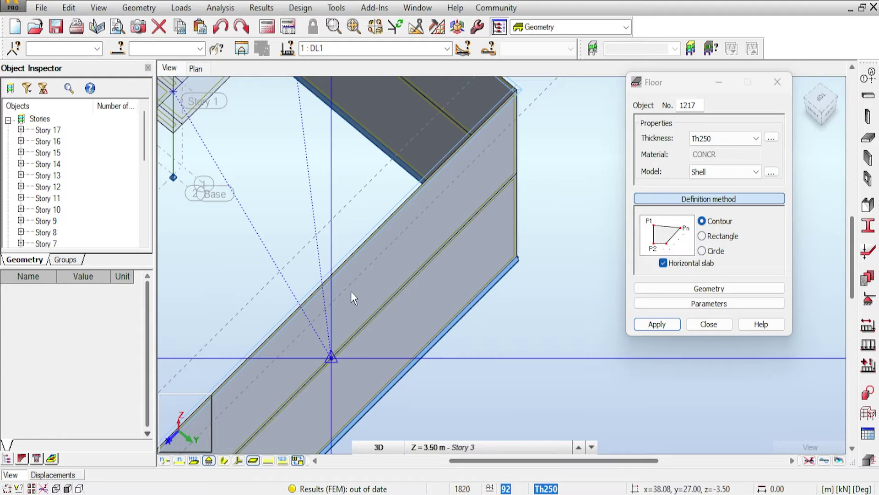
{"action": "middle_click_drag", "start_coordinate": [362, 176], "coordinate": [398, 273]}
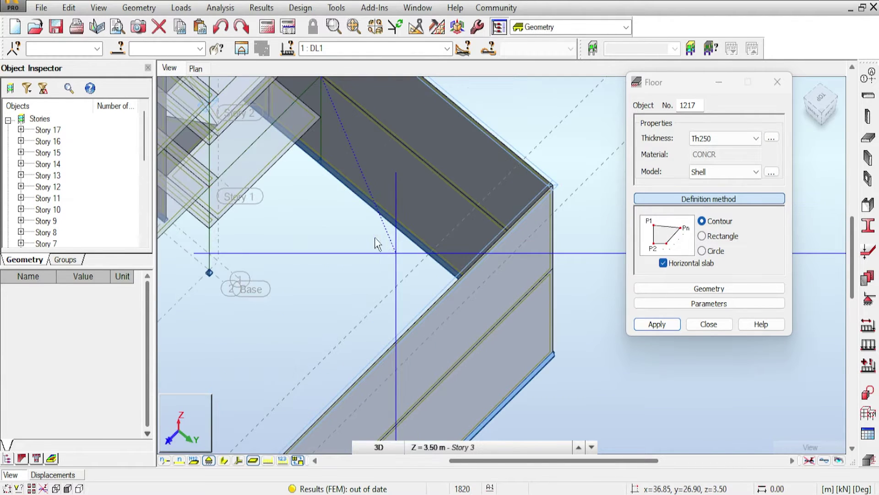
Step: Draw a rectangular Th250 slab at level -3.50 m from the stair-side column (35.20, 18.75) to the outer wall at (30.85, 27.00)
{"action": "left_click", "coordinate": [702, 236]}
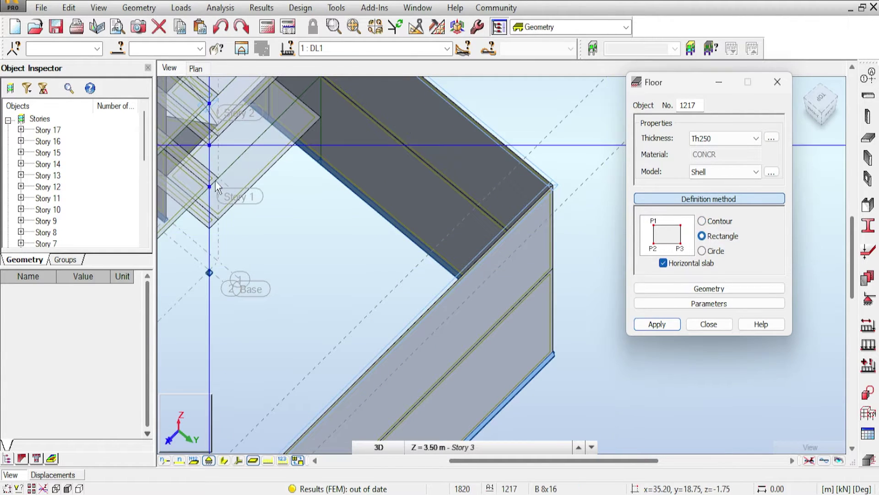
{"action": "left_click", "coordinate": [210, 192]}
{"action": "middle_click_drag", "start_coordinate": [293, 200], "coordinate": [266, 254]}
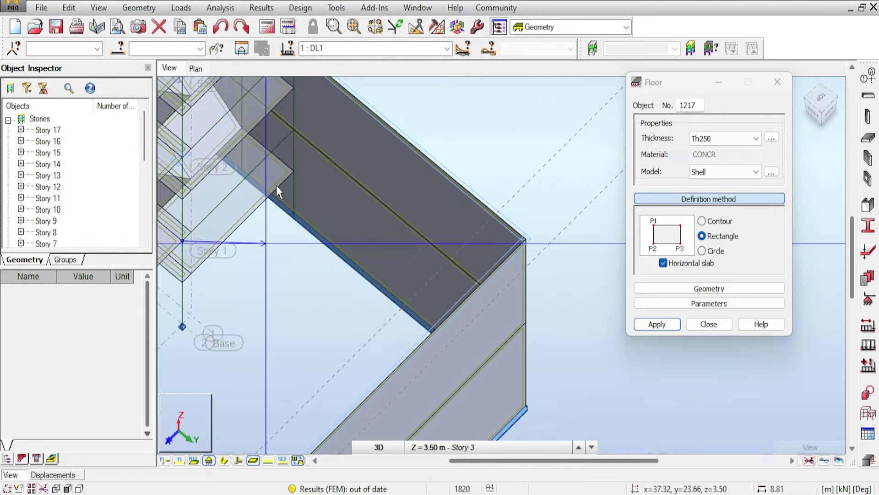
{"action": "left_click", "coordinate": [295, 130]}
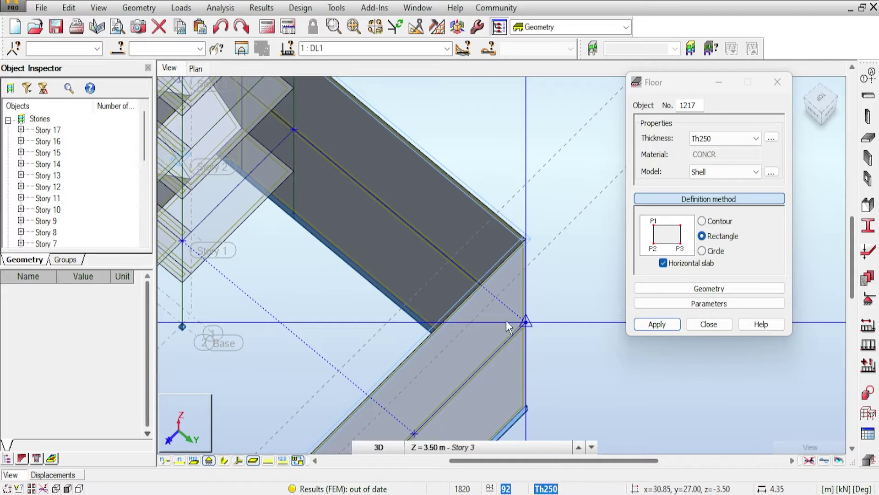
{"action": "left_click", "coordinate": [526, 322]}
{"action": "left_click", "coordinate": [716, 319]}
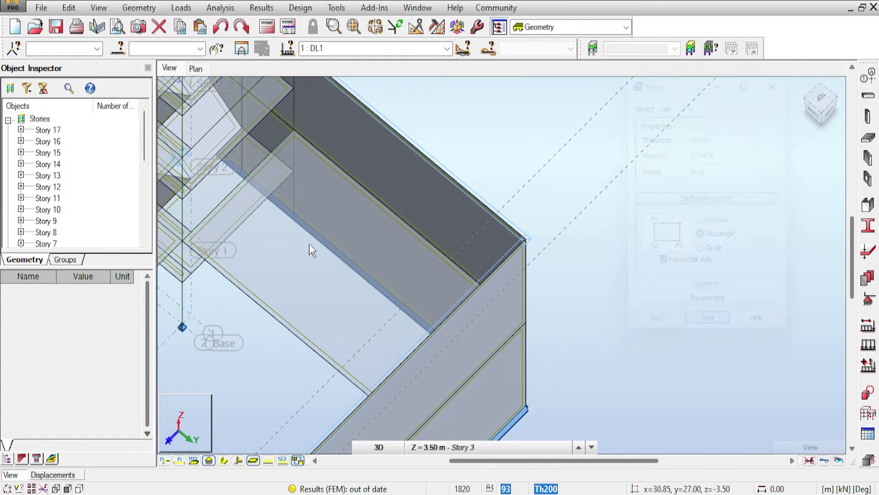
Step: Add X structural axes at 35.20 m, picked from the column base, and at 45.31 m, picked from the lower basement wall corner
{"action": "middle_click_drag", "start_coordinate": [244, 190], "coordinate": [444, 124]}
{"action": "middle_click_drag", "start_coordinate": [412, 264], "coordinate": [442, 192]}
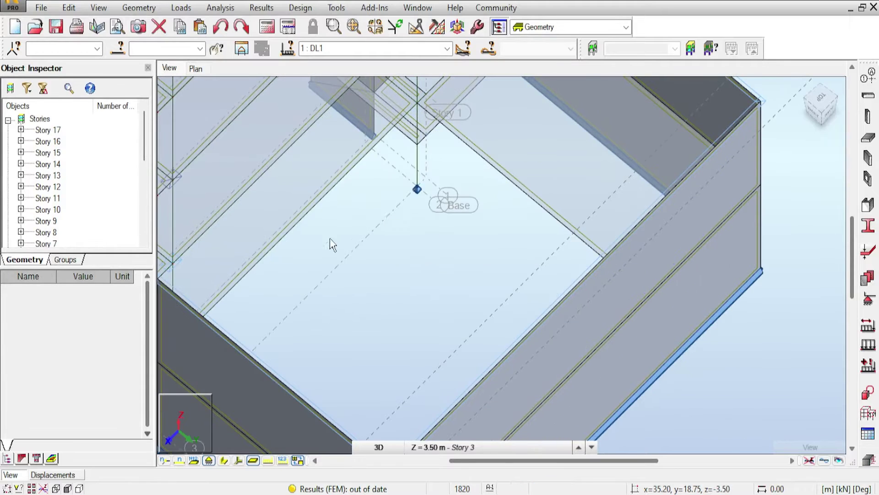
{"action": "middle_click_drag", "start_coordinate": [316, 249], "coordinate": [297, 278]}
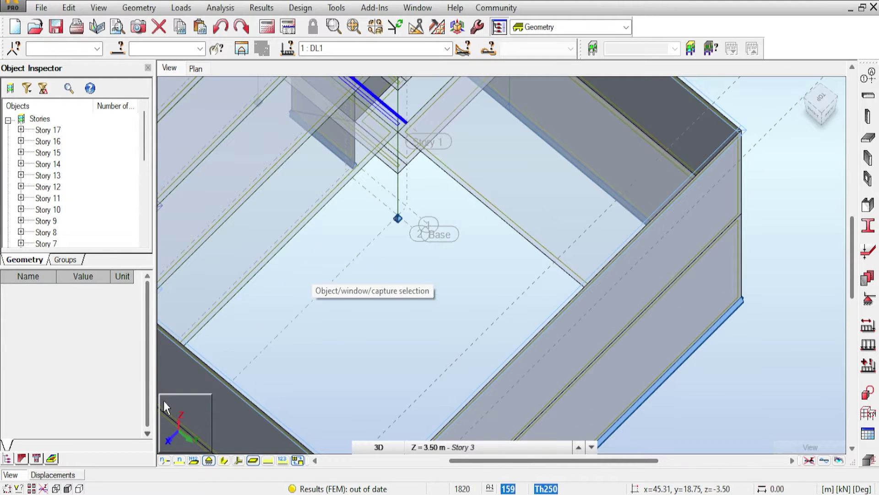
{"action": "scroll", "coordinate": [334, 220], "scroll_direction": "up", "scroll_amount": 3}
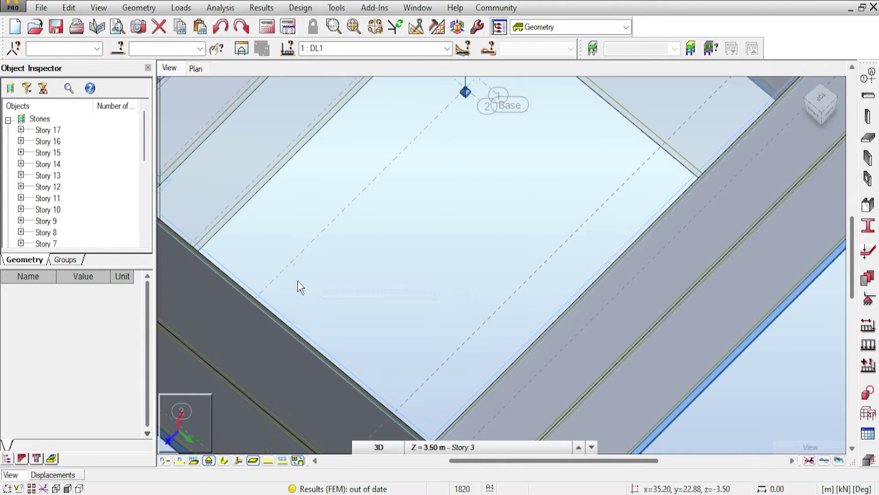
{"action": "scroll", "coordinate": [568, 205], "scroll_direction": "down", "scroll_amount": 3}
{"action": "left_click", "coordinate": [647, 155]}
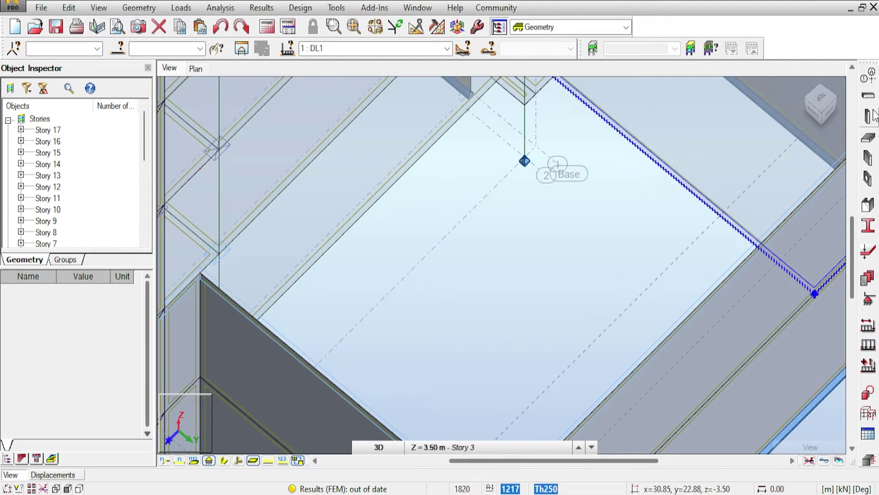
{"action": "left_click", "coordinate": [872, 76]}
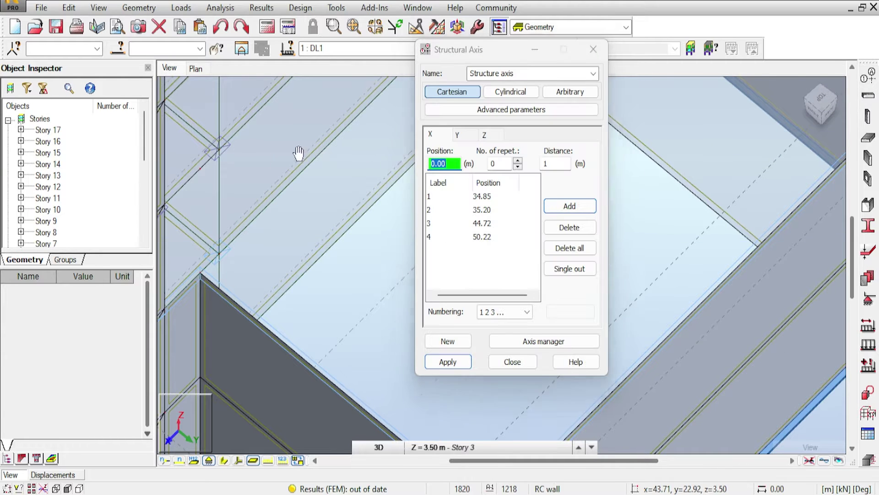
{"action": "middle_click_drag", "start_coordinate": [298, 153], "coordinate": [308, 188]}
{"action": "left_click", "coordinate": [375, 183]}
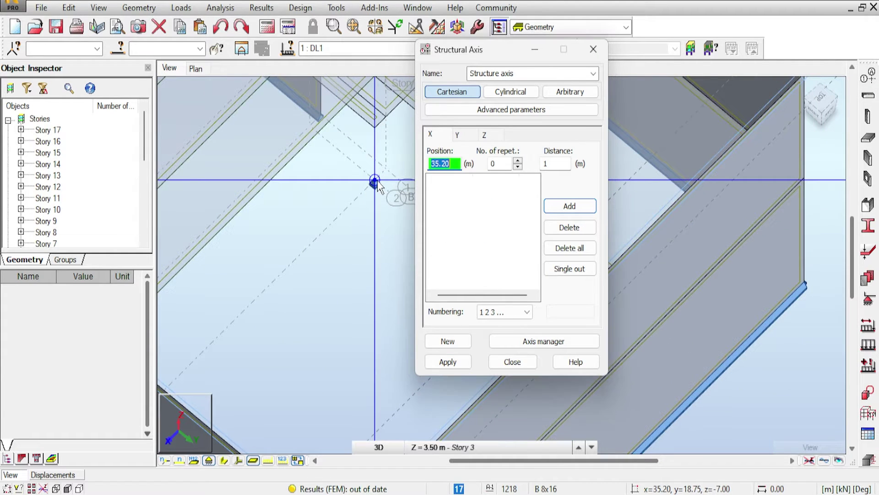
{"action": "mouse_move", "coordinate": [373, 183]}
{"action": "middle_mouse_down"}
{"action": "mouse_move", "coordinate": [350, 196]}
{"action": "mouse_move", "coordinate": [370, 185]}
{"action": "middle_mouse_up"}
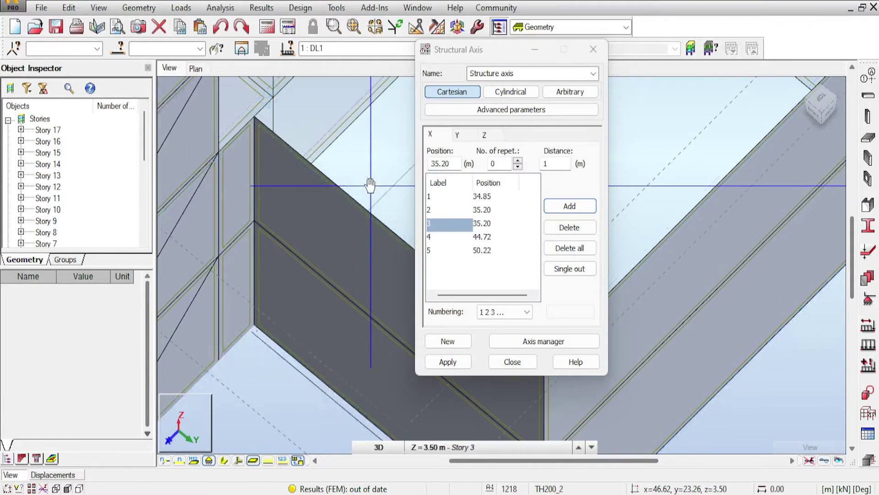
{"action": "left_click", "coordinate": [255, 326]}
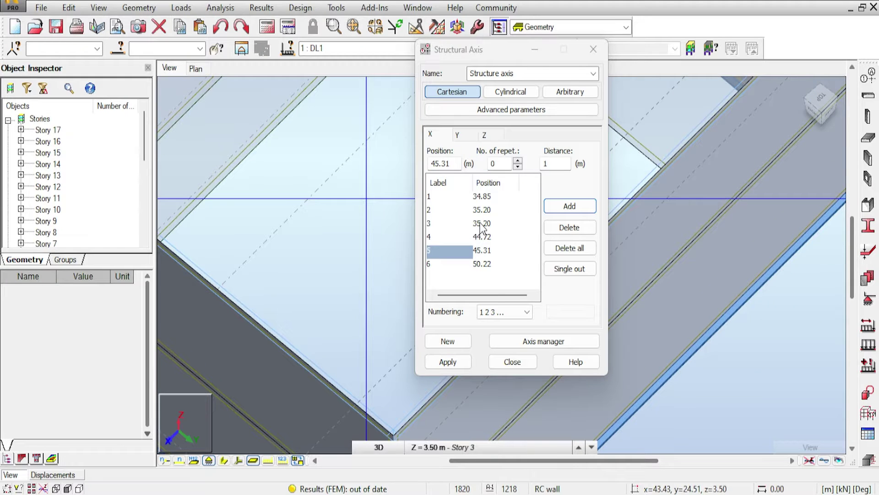
Step: Add an X structural axis at 40.20 m and apply the axis changes to the model
{"action": "left_click", "coordinate": [443, 168]}
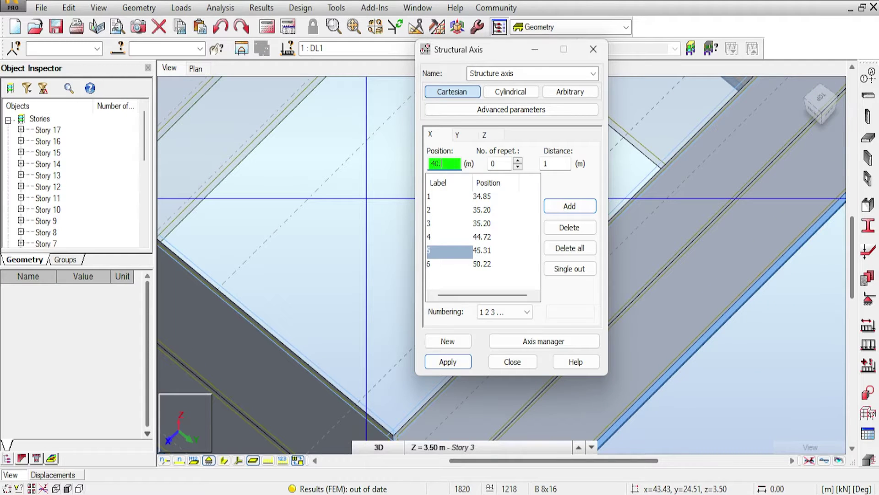
{"action": "left_click", "coordinate": [578, 207]}
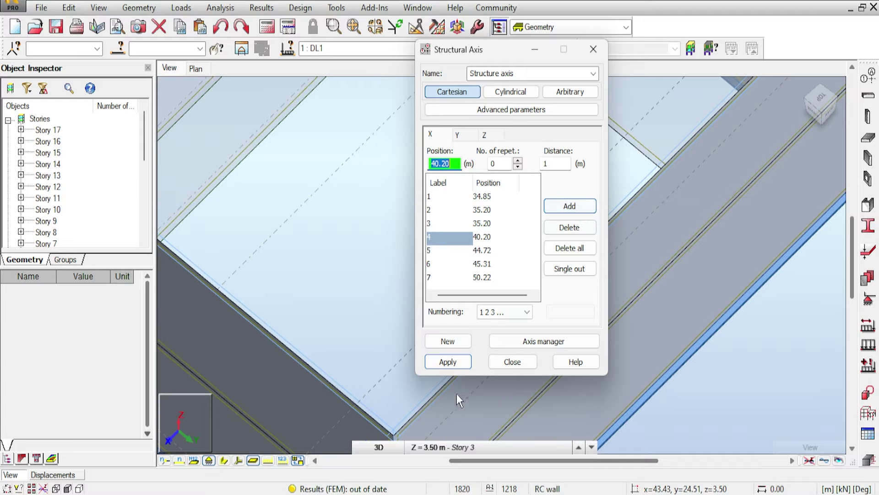
{"action": "left_click", "coordinate": [448, 362]}
{"action": "left_click", "coordinate": [528, 364]}
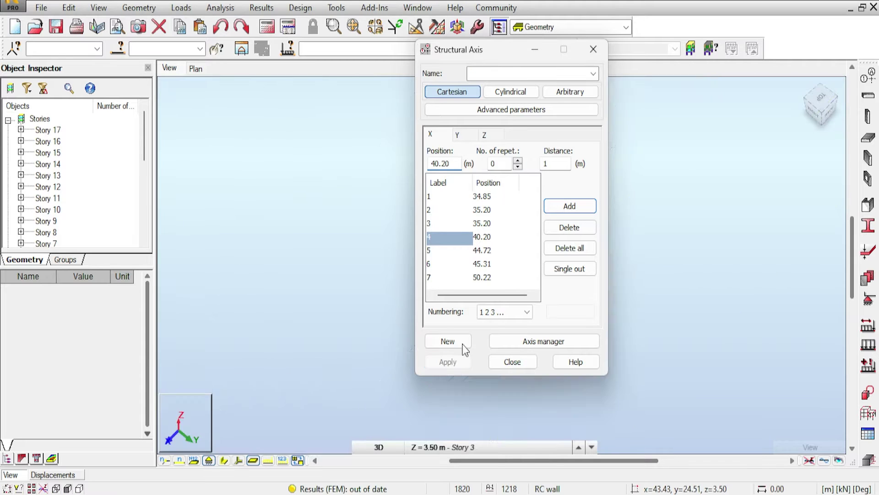
Step: Switch the large footing symbols back to small support symbols at the open basement bay
{"action": "scroll", "coordinate": [578, 267], "scroll_direction": "up", "scroll_amount": 6}
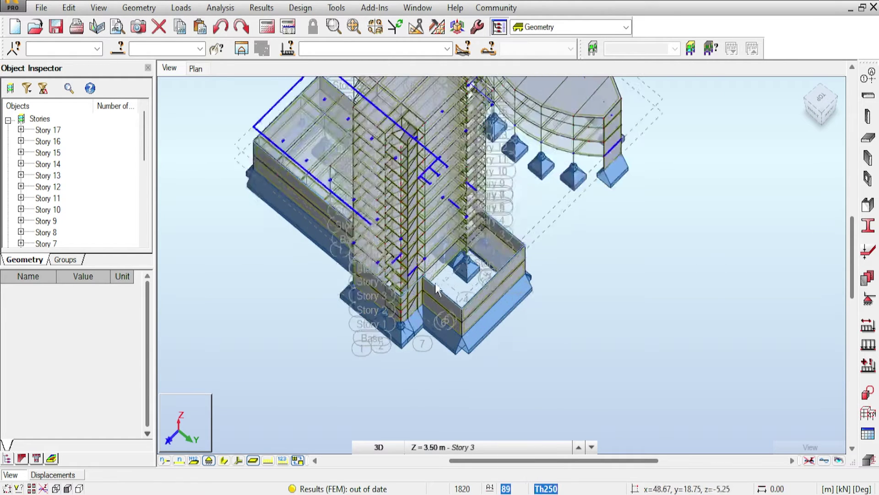
{"action": "scroll", "coordinate": [461, 279], "scroll_direction": "up", "scroll_amount": 8}
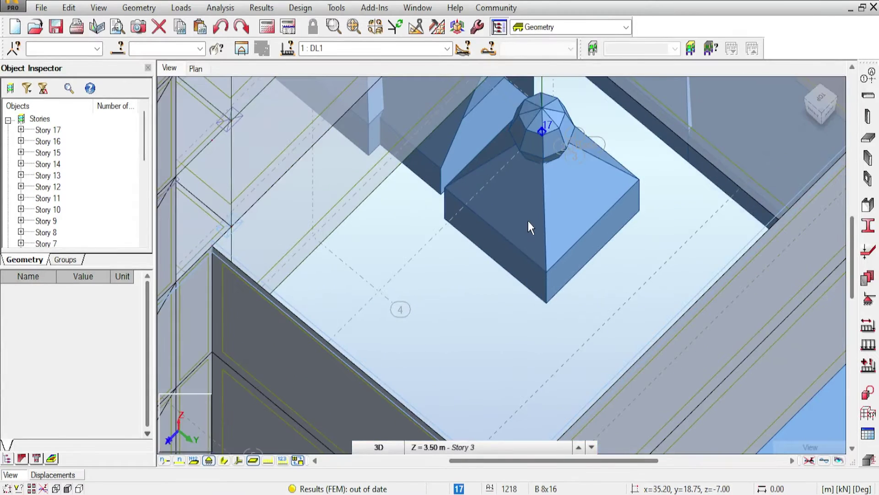
{"action": "left_click", "coordinate": [208, 460]}
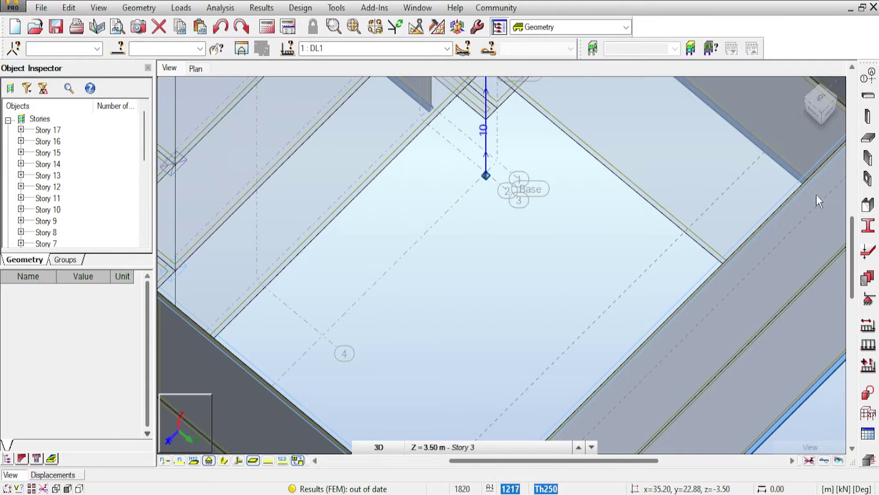
Step: Set up a new RC column with section C R700x700, height 3.50 m and downward orientation
{"action": "left_click", "coordinate": [867, 135]}
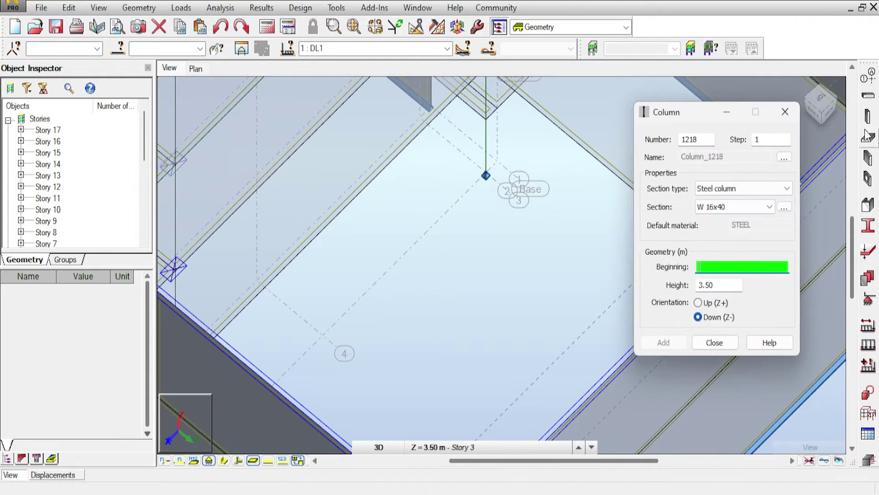
{"action": "left_click", "coordinate": [721, 206]}
{"action": "left_click", "coordinate": [732, 188]}
{"action": "left_click", "coordinate": [713, 210]}
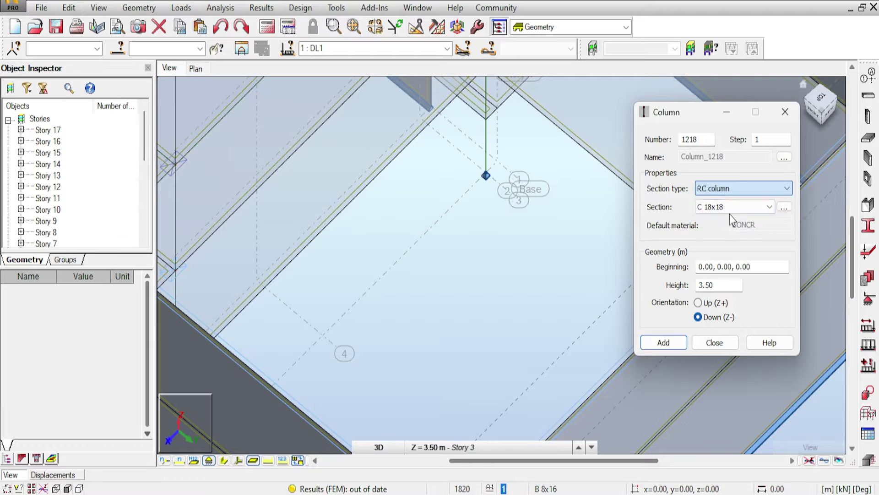
{"action": "left_click", "coordinate": [733, 207]}
{"action": "left_click", "coordinate": [719, 287]}
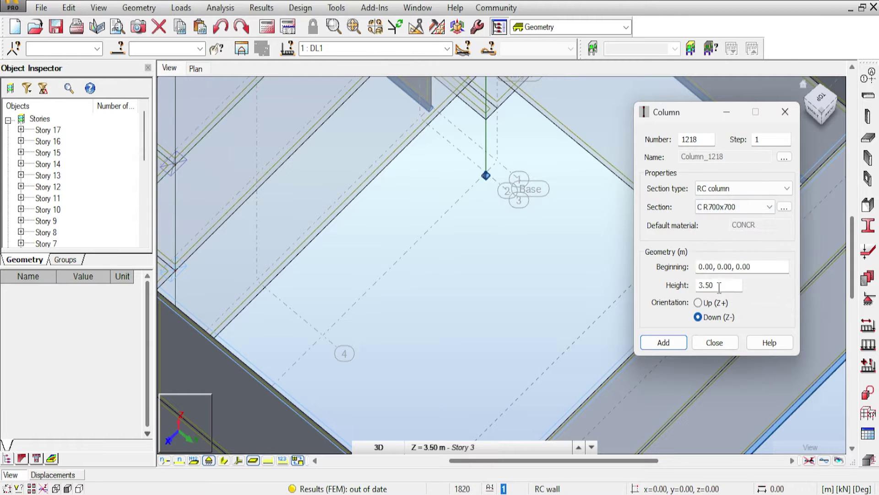
{"action": "left_click", "coordinate": [721, 270]}
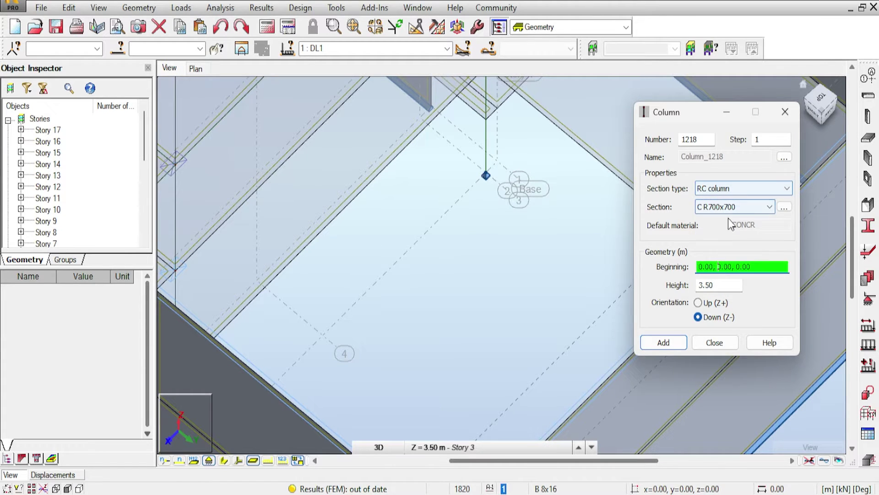
Step: Place the column with its beginning at 40.20, 18.75, -3.50, along the inner edge of the open bay
{"action": "middle_click_drag", "start_coordinate": [322, 230], "coordinate": [340, 273]}
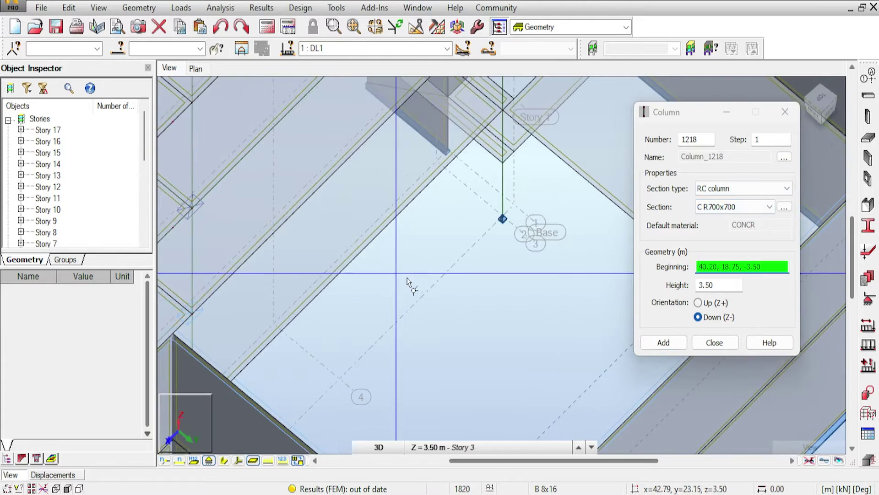
{"action": "left_click", "coordinate": [338, 278]}
{"action": "left_click", "coordinate": [727, 344]}
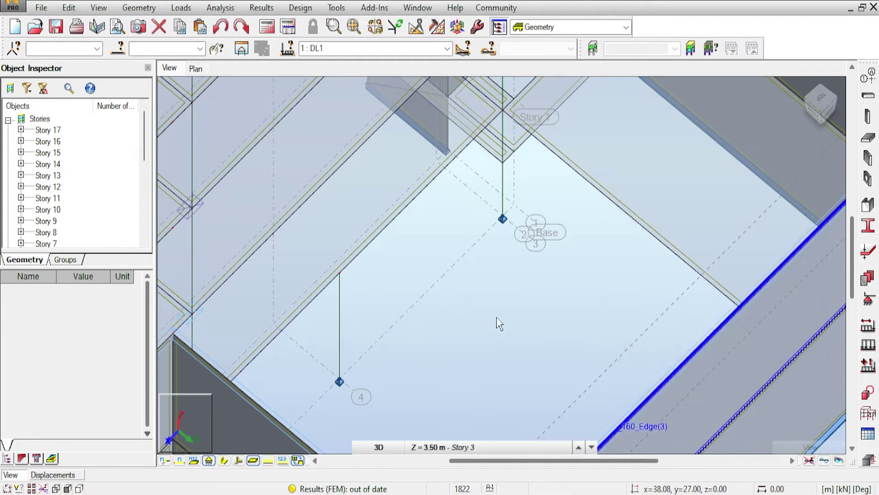
{"action": "middle_click_drag", "start_coordinate": [501, 323], "coordinate": [346, 143]}
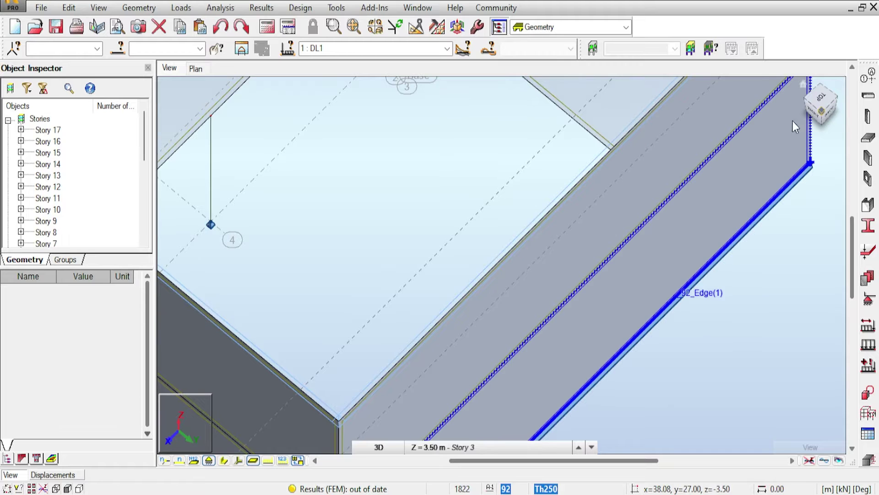
{"action": "left_click", "coordinate": [820, 98]}
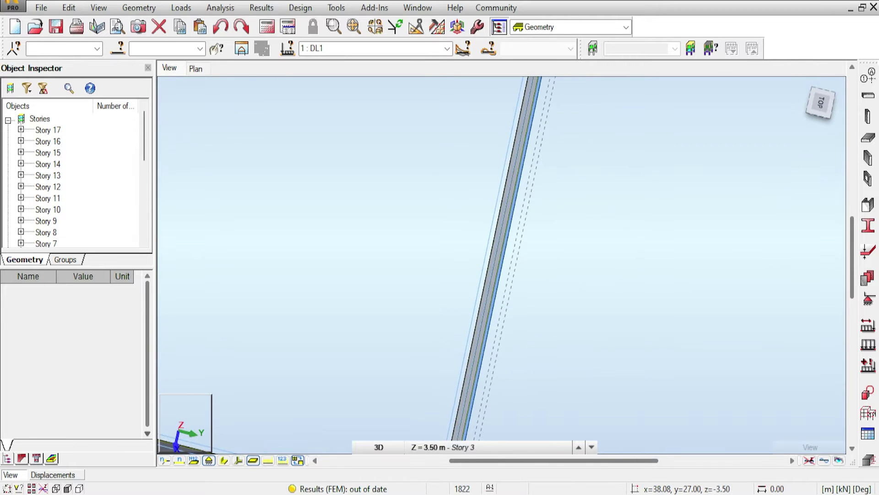
{"action": "left_click_drag", "start_coordinate": [820, 206], "coordinate": [771, 169]}
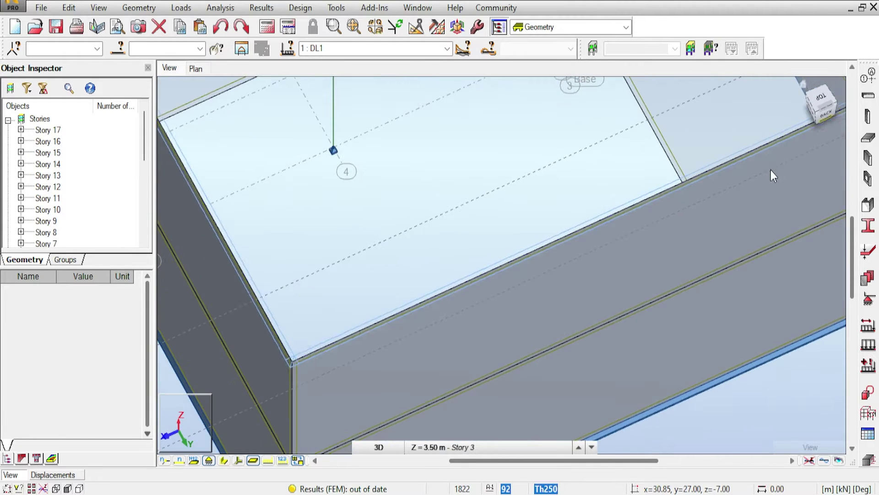
{"action": "left_click", "coordinate": [874, 120]}
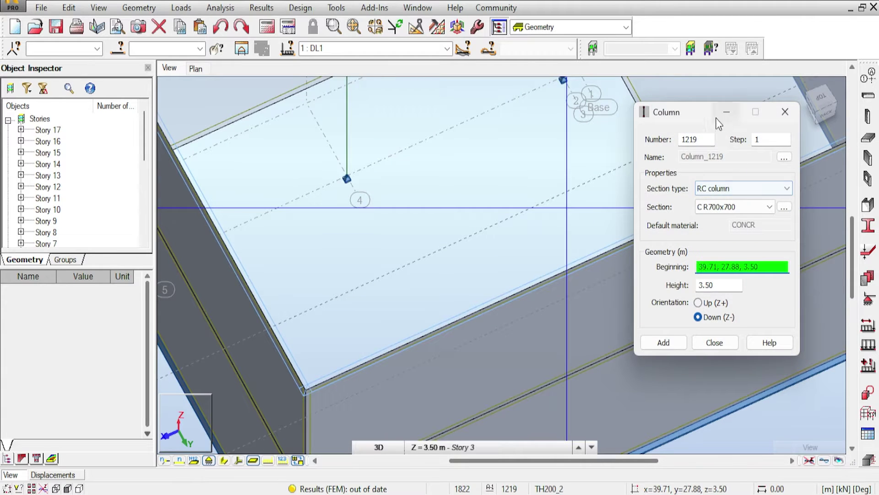
{"action": "left_click_drag", "start_coordinate": [716, 118], "coordinate": [719, 90]}
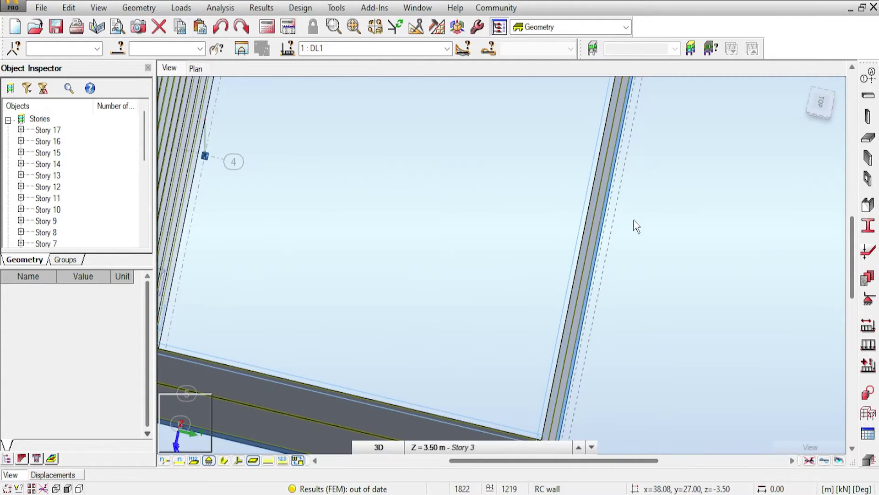
{"action": "middle_click_drag", "start_coordinate": [574, 205], "coordinate": [576, 150]}
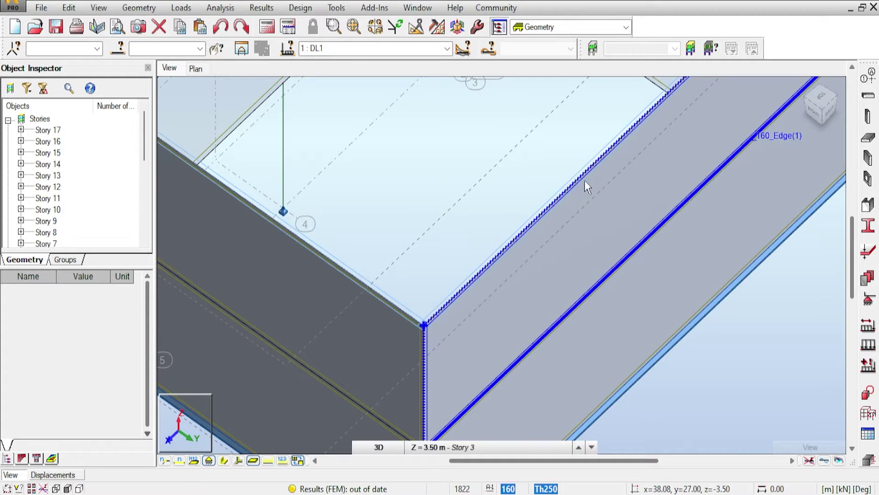
{"action": "middle_click_drag", "start_coordinate": [584, 180], "coordinate": [596, 236]}
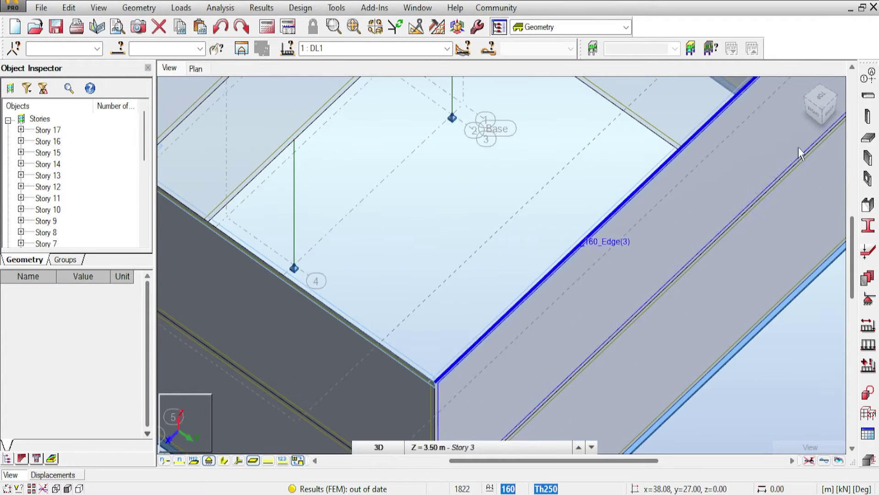
{"action": "left_click", "coordinate": [867, 120]}
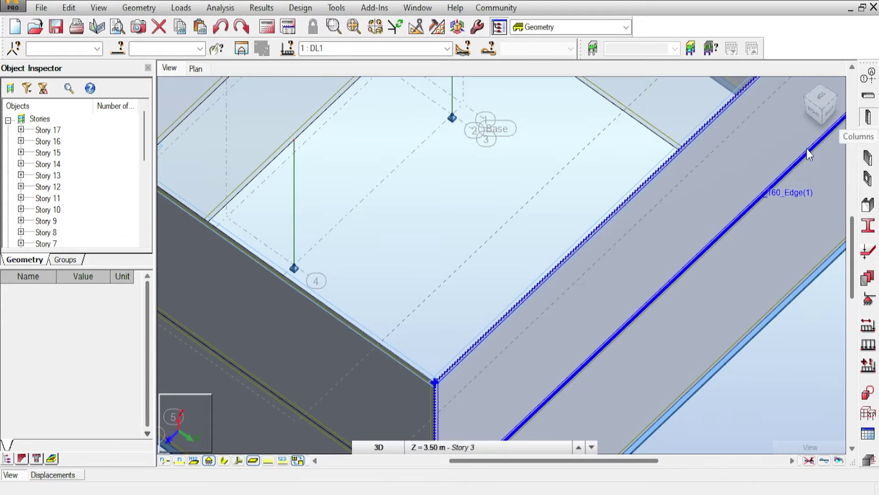
{"action": "middle_click_drag", "start_coordinate": [519, 273], "coordinate": [380, 167]}
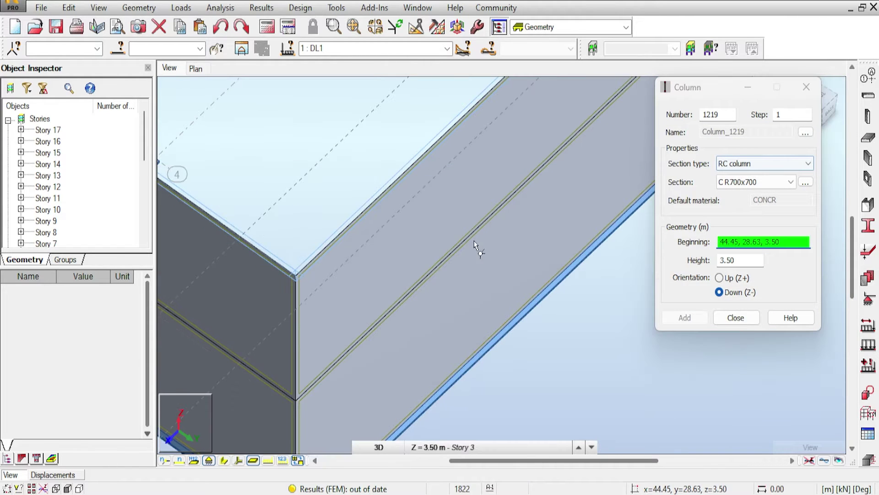
{"action": "middle_click_drag", "start_coordinate": [514, 262], "coordinate": [564, 300]}
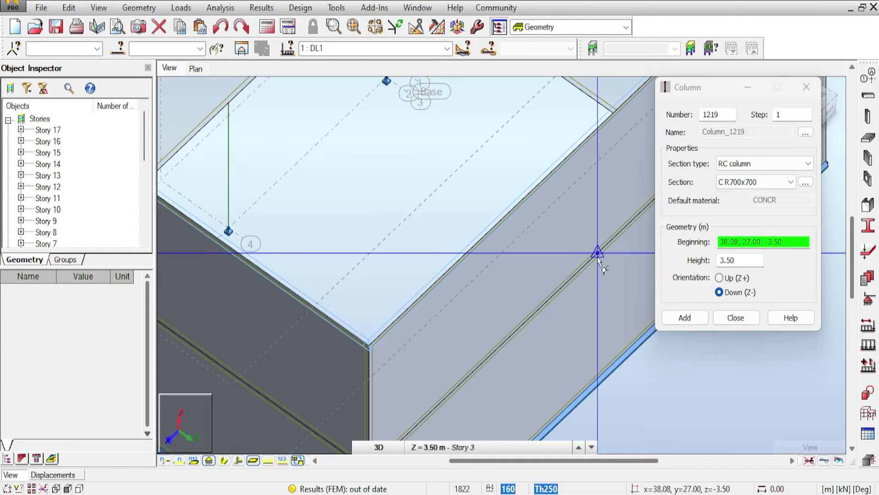
{"action": "left_click_drag", "start_coordinate": [716, 94], "coordinate": [788, 212]}
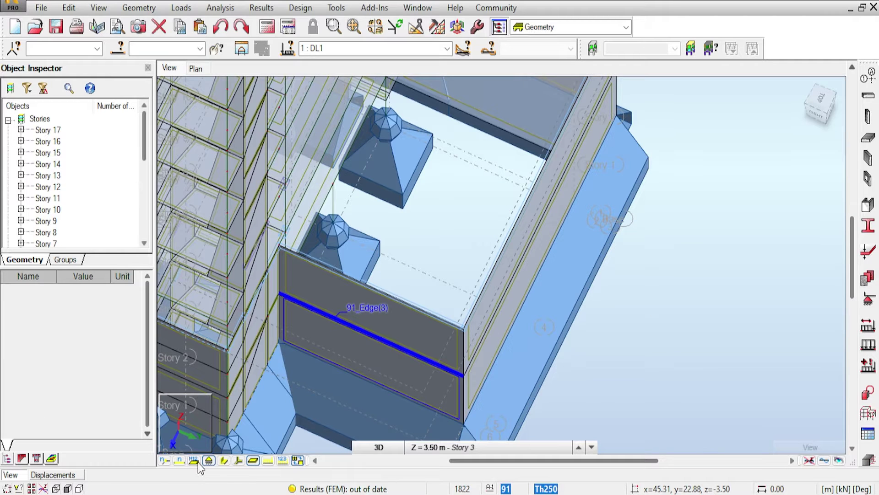
Step: Turn off the large footing shapes around the open basement bay so the supports display as small symbols
{"action": "left_click", "coordinate": [209, 461]}
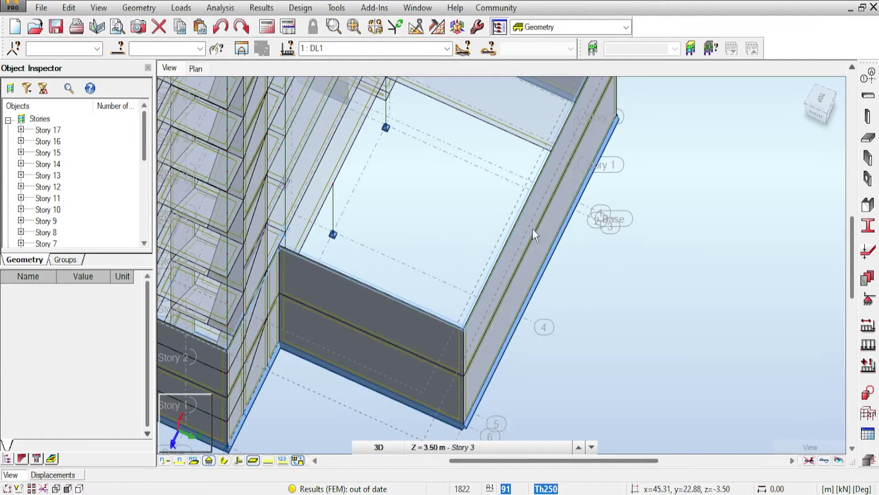
{"action": "scroll", "coordinate": [570, 231], "scroll_direction": "up", "scroll_amount": 2}
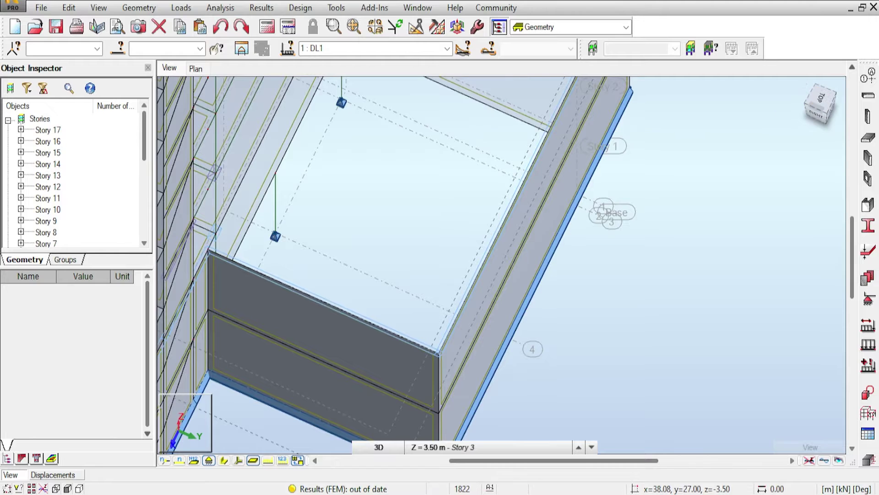
{"action": "middle_click_drag", "start_coordinate": [458, 275], "coordinate": [441, 254], "text": "shift"}
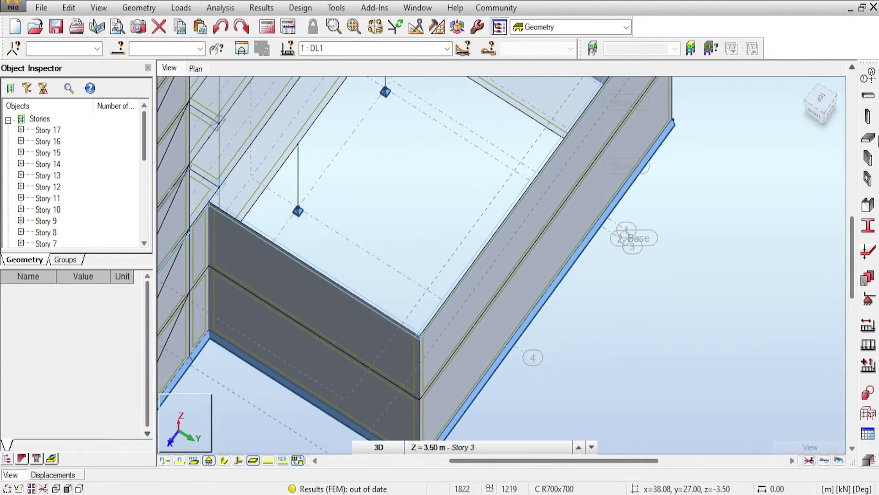
Step: Place an RC column C R700x700, 3.50 m high and oriented downward, on the outer wall at 40.20, 27.00, -3.50
{"action": "left_click", "coordinate": [867, 115]}
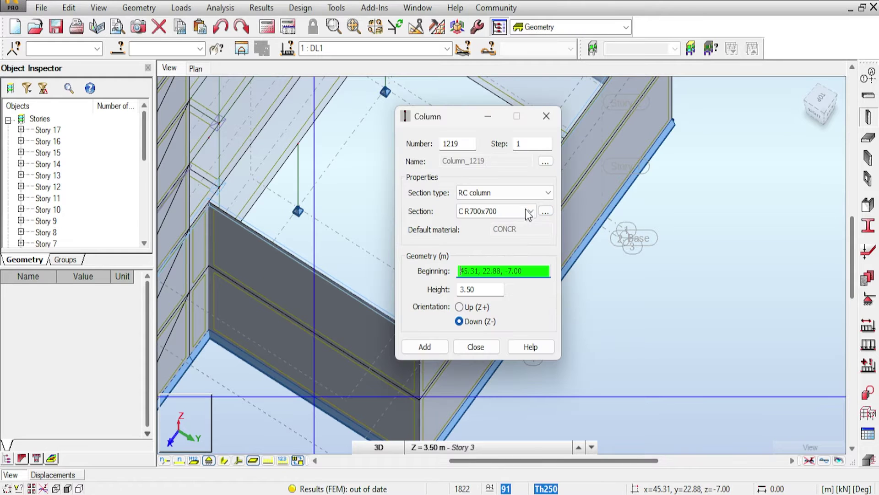
{"action": "left_click", "coordinate": [515, 212]}
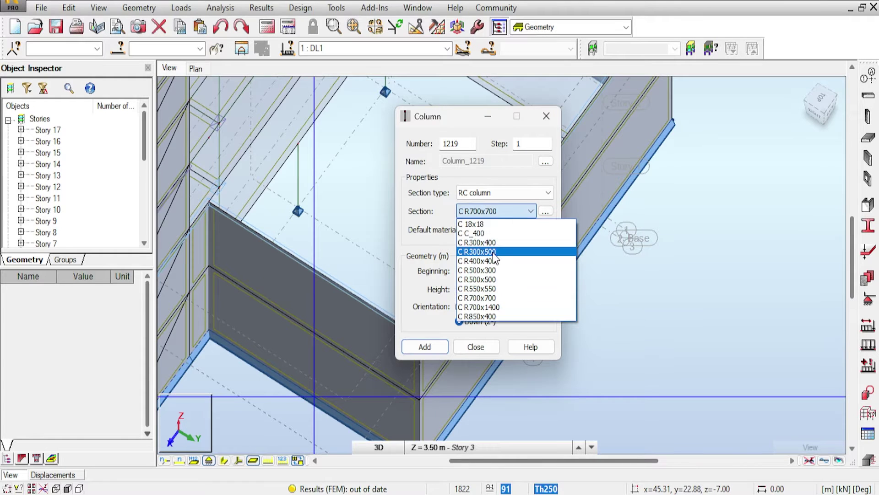
{"action": "left_click", "coordinate": [442, 189]}
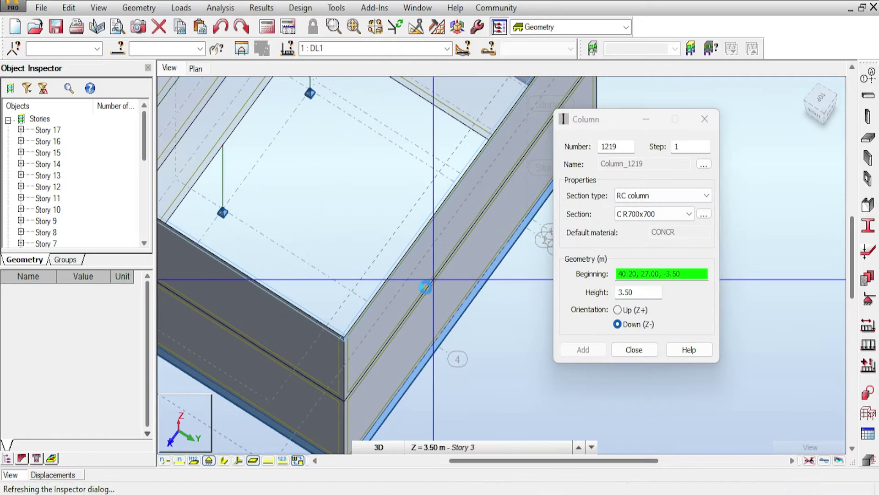
{"action": "left_click", "coordinate": [433, 279]}
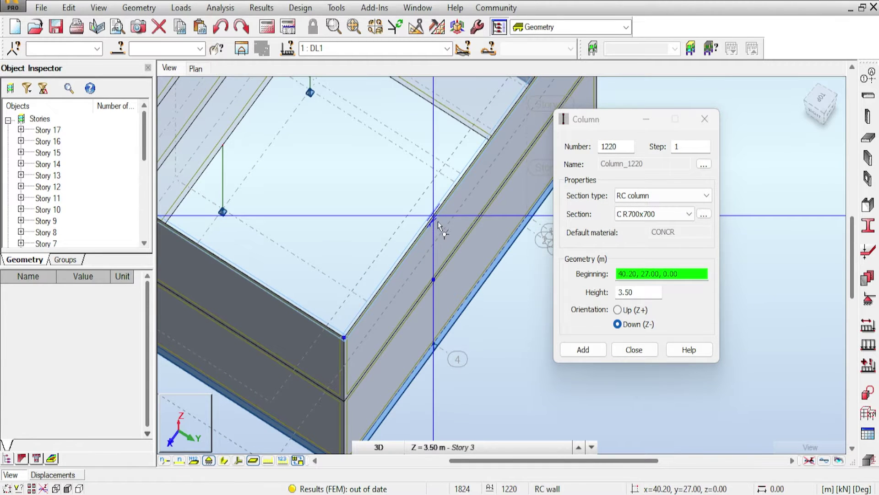
Step: Place the upper-level columns with their beginnings at 40.20, 27.00, 0.00 and 40.20, 18.75, 0.00
{"action": "scroll", "coordinate": [438, 224], "scroll_direction": "up", "scroll_amount": 2}
{"action": "left_click", "coordinate": [436, 224]}
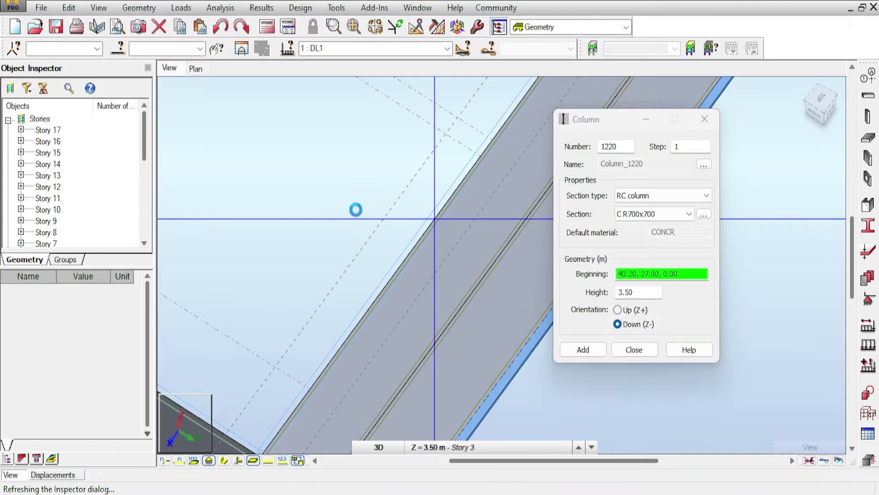
{"action": "middle_click_drag", "start_coordinate": [441, 230], "coordinate": [577, 273]}
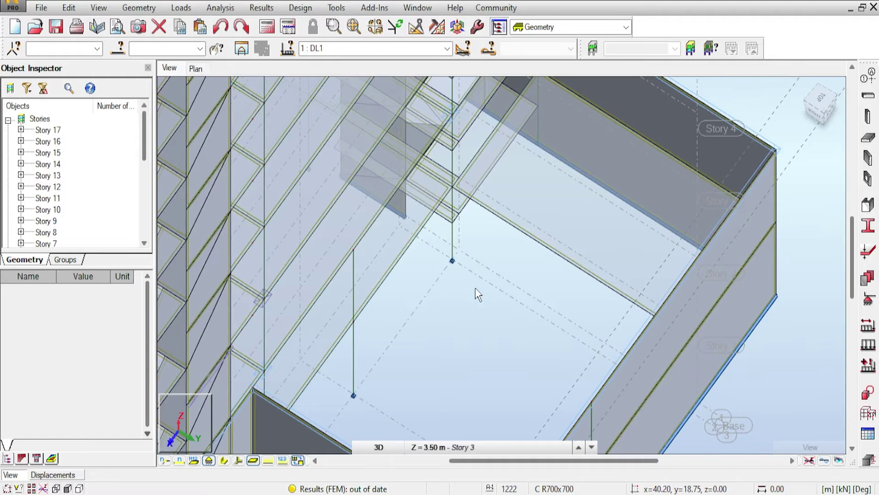
Step: Start a beam definition and examine the open bay's columns and wall corners from several angles for suitable beam endpoints
{"action": "scroll", "coordinate": [477, 293], "scroll_direction": "down", "scroll_amount": 1}
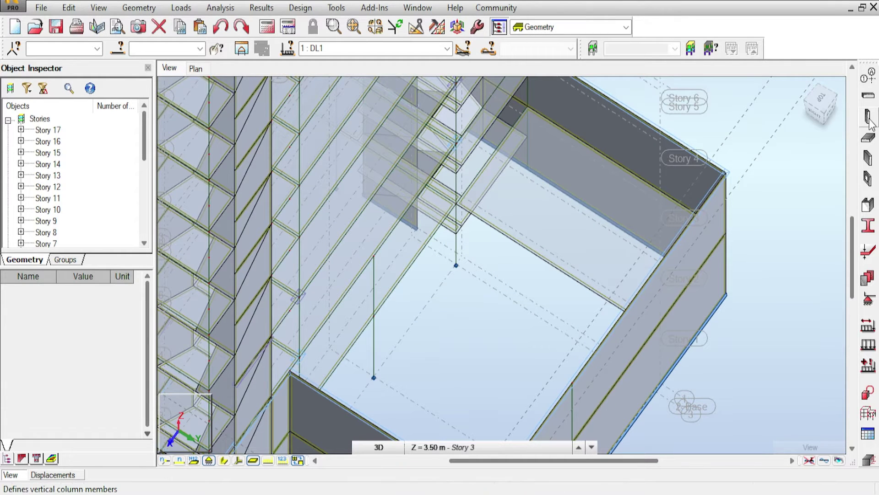
{"action": "left_click", "coordinate": [870, 102]}
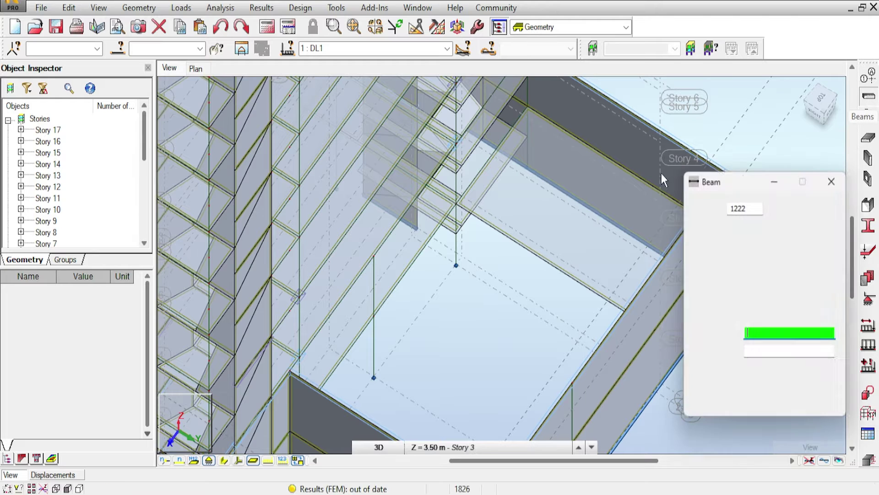
{"action": "middle_click_drag", "start_coordinate": [550, 238], "coordinate": [475, 121]}
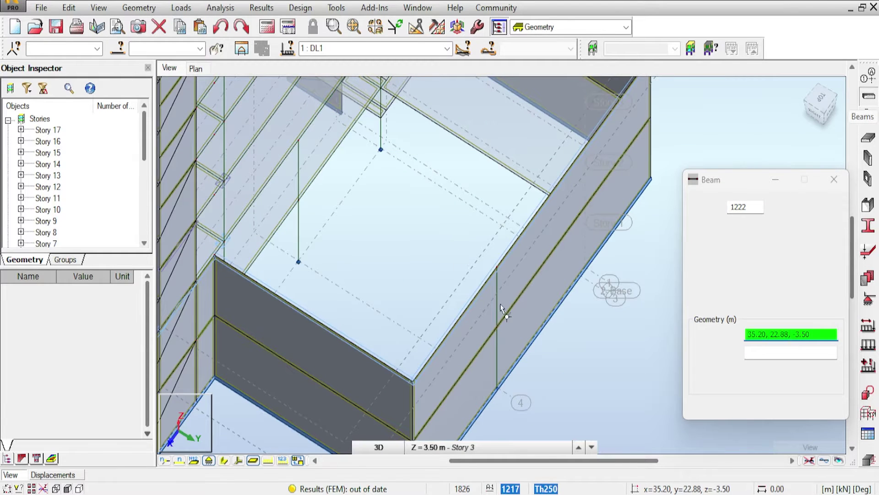
{"action": "middle_click_drag", "start_coordinate": [511, 290], "coordinate": [484, 284]}
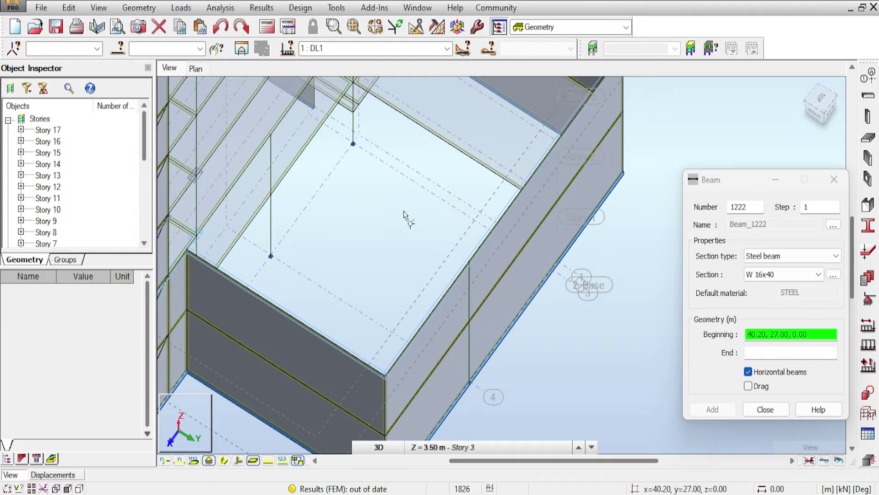
{"action": "middle_click_drag", "start_coordinate": [388, 203], "coordinate": [497, 220]}
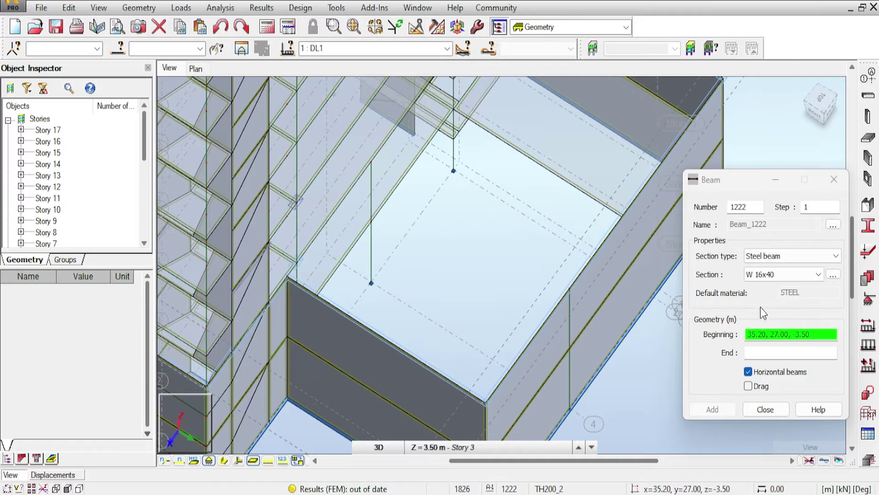
{"action": "left_click", "coordinate": [791, 343]}
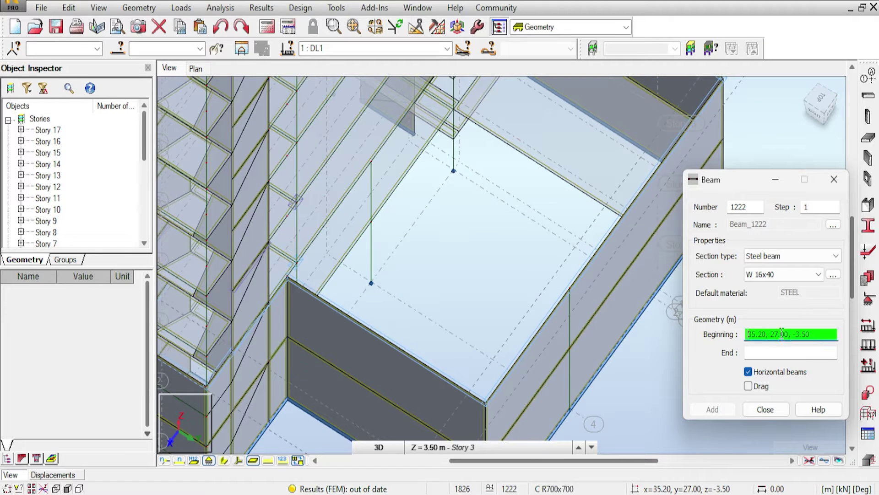
{"action": "middle_click_drag", "start_coordinate": [564, 290], "coordinate": [495, 280]}
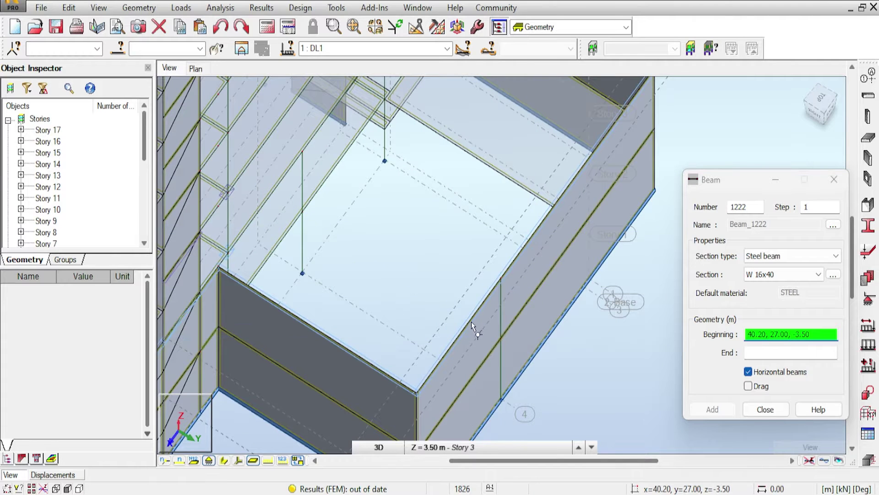
{"action": "middle_click_drag", "start_coordinate": [476, 330], "coordinate": [485, 200]}
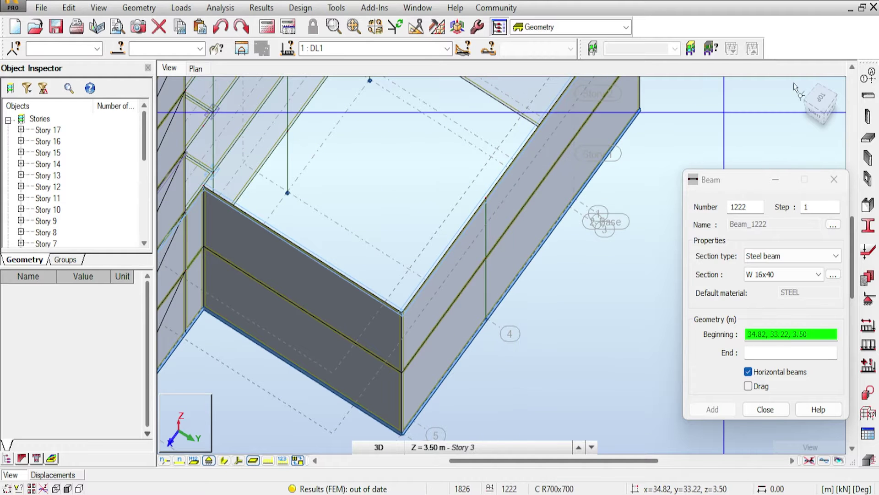
{"action": "left_click", "coordinate": [835, 103]}
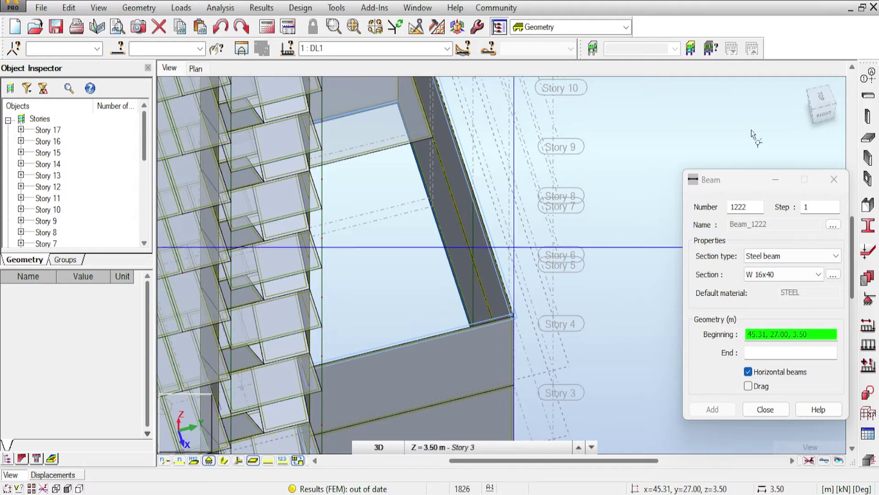
{"action": "left_click_drag", "start_coordinate": [826, 99], "coordinate": [820, 100]}
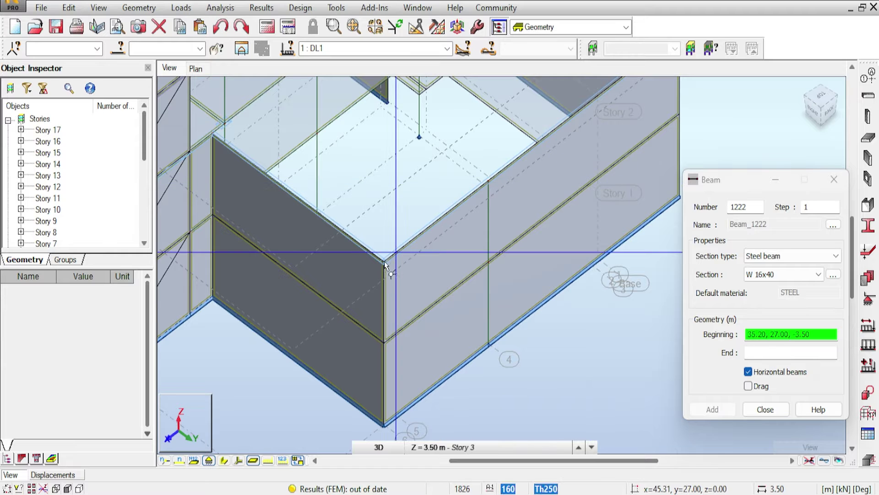
{"action": "mouse_move", "coordinate": [824, 104]}
{"action": "left_mouse_down"}
{"action": "mouse_move", "coordinate": [832, 116]}
{"action": "mouse_move", "coordinate": [821, 112]}
{"action": "left_mouse_up"}
{"action": "middle_click_drag", "start_coordinate": [468, 148], "coordinate": [501, 216]}
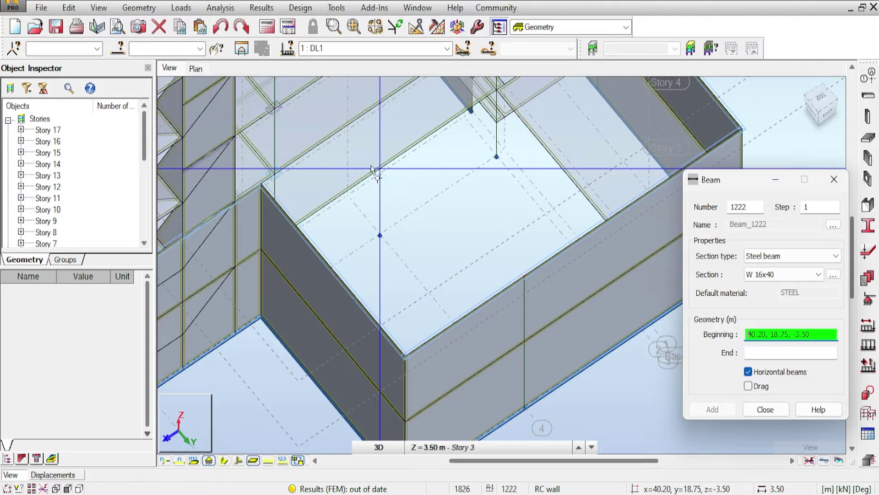
Step: Place a horizontal W 16x40 steel beam along the bay's inner edge from 45.31, 18.75, 0.00 to 35.20, 18.75, 0.00
{"action": "middle_click_drag", "start_coordinate": [387, 185], "coordinate": [481, 197]}
{"action": "scroll", "coordinate": [386, 197], "scroll_direction": "up", "scroll_amount": 2}
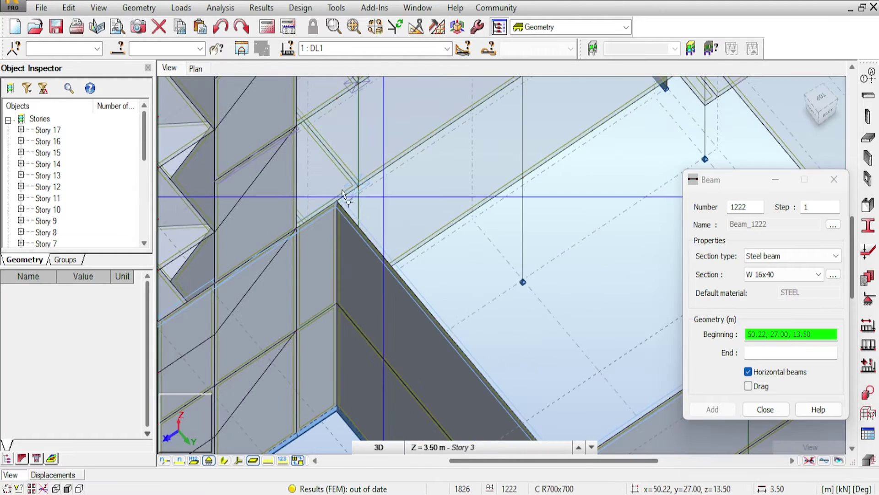
{"action": "left_click", "coordinate": [336, 202]}
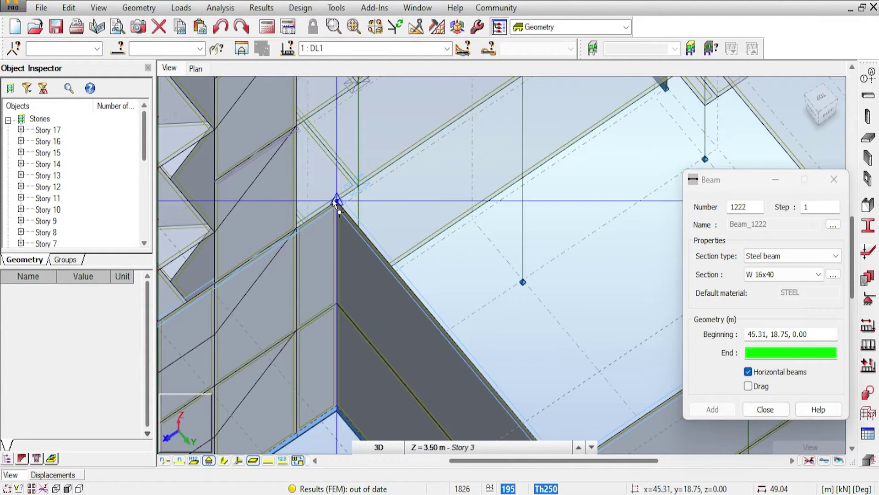
{"action": "middle_click_drag", "start_coordinate": [605, 178], "coordinate": [410, 248]}
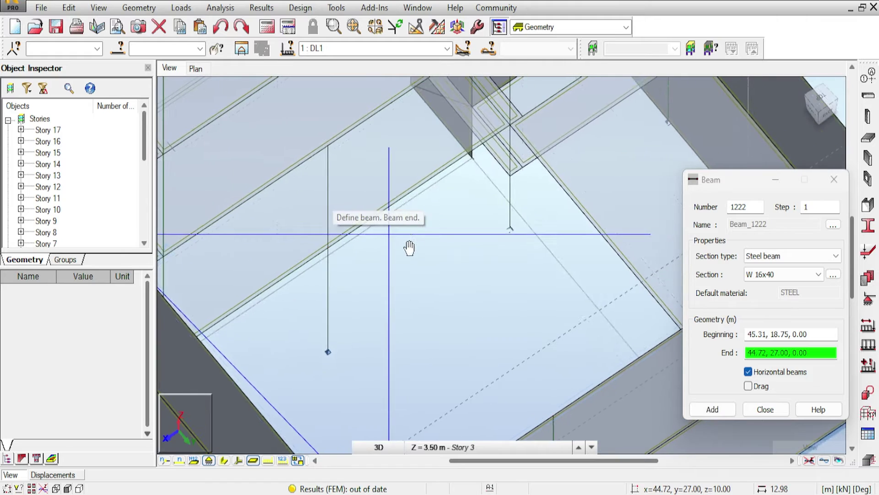
{"action": "left_click", "coordinate": [511, 132]}
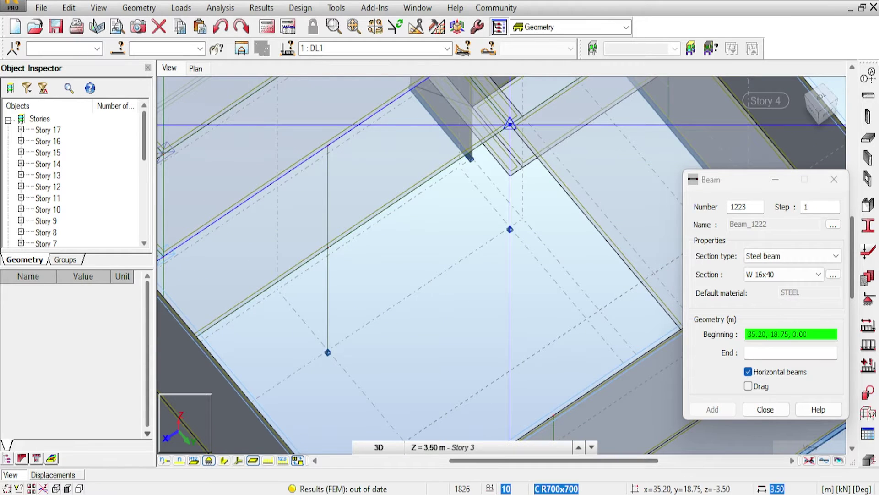
{"action": "middle_click_drag", "start_coordinate": [510, 133], "coordinate": [558, 113]}
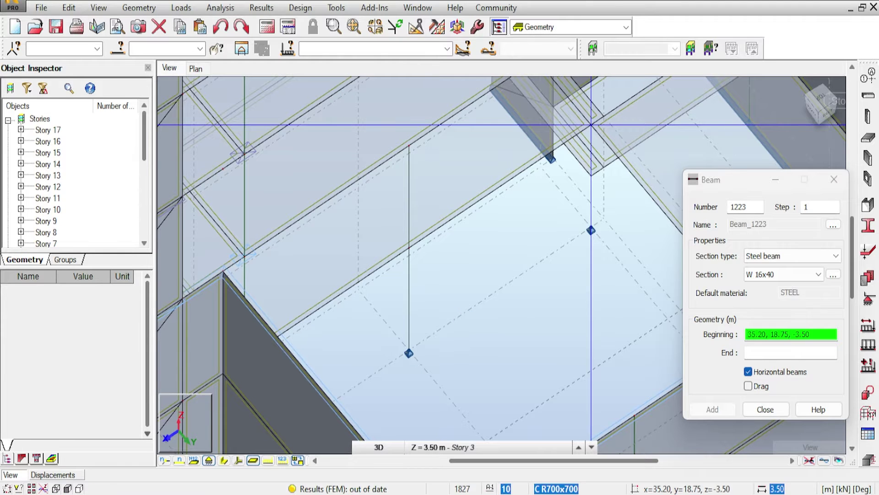
Step: Save the model and pick a non-horizontal beam line from 45.31, 18.75, 0.00 to 35.20, 18.75, -3.50 in the open bay
{"action": "middle_click_drag", "start_coordinate": [495, 177], "coordinate": [444, 182]}
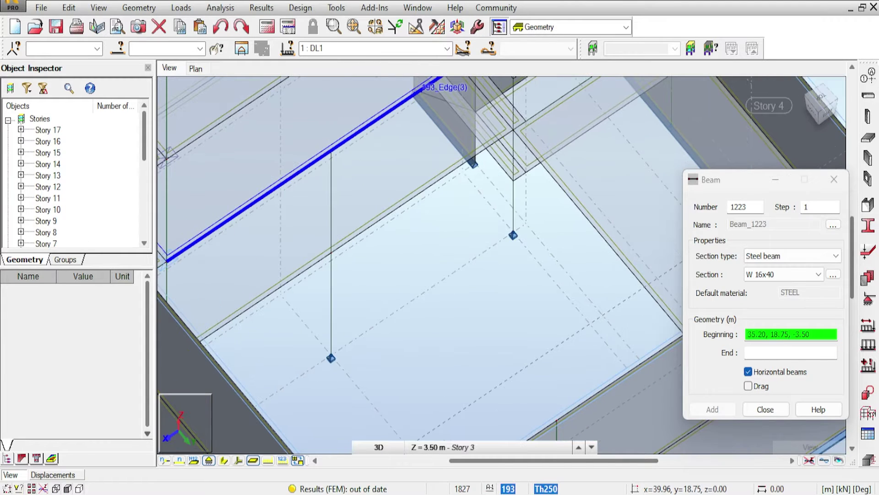
{"action": "middle_click_drag", "start_coordinate": [243, 252], "coordinate": [256, 273]}
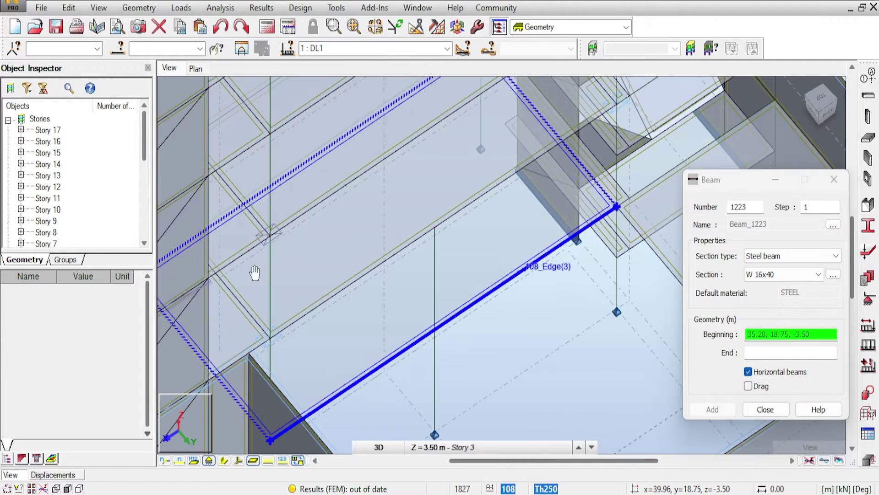
{"action": "left_click", "coordinate": [51, 22]}
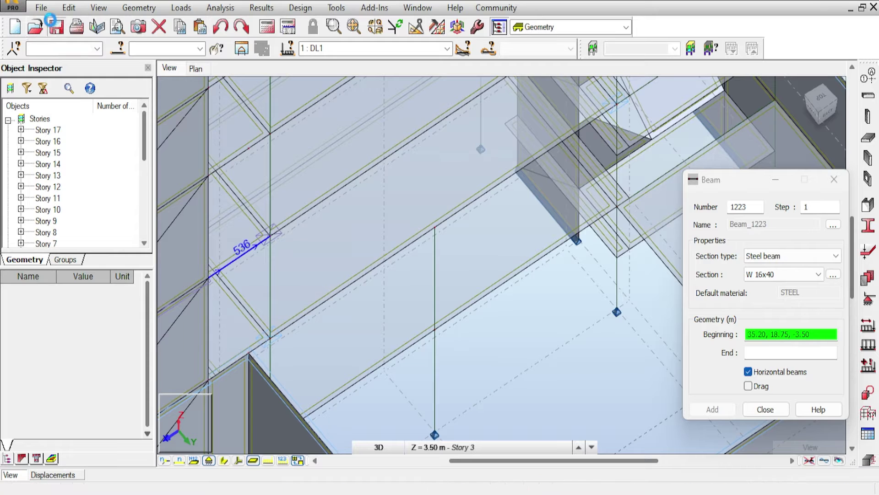
{"action": "left_click", "coordinate": [748, 372]}
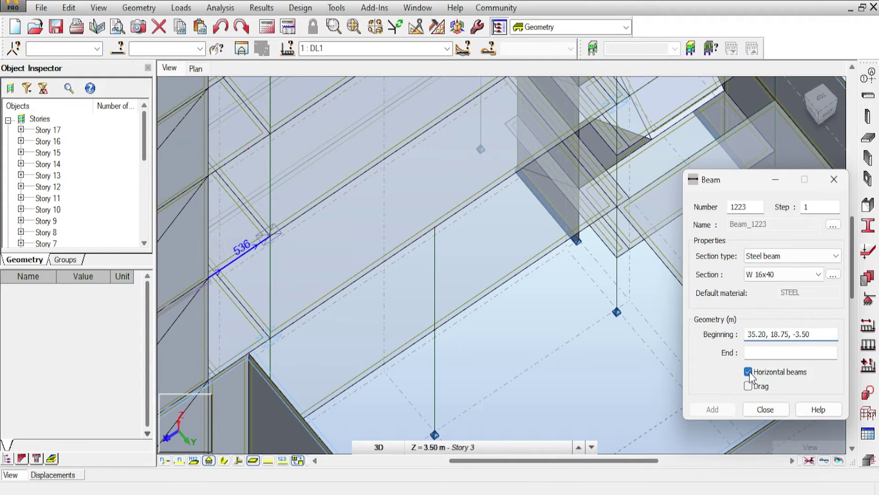
{"action": "left_click", "coordinate": [248, 353]}
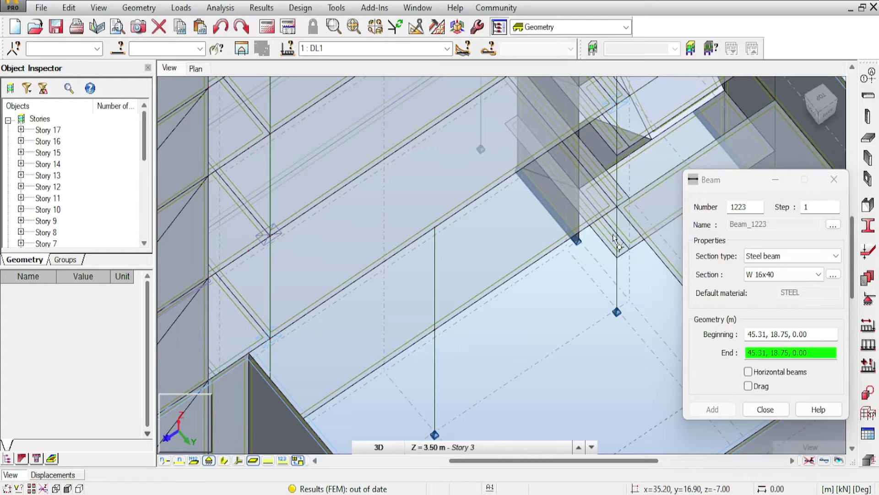
{"action": "left_click", "coordinate": [617, 207]}
Step: Display section shapes and place a sloping RC beam B R300x500 from 44.72, 18.75, 0.00 to 35.20, 18.75, -3.50
{"action": "left_click", "coordinate": [792, 255]}
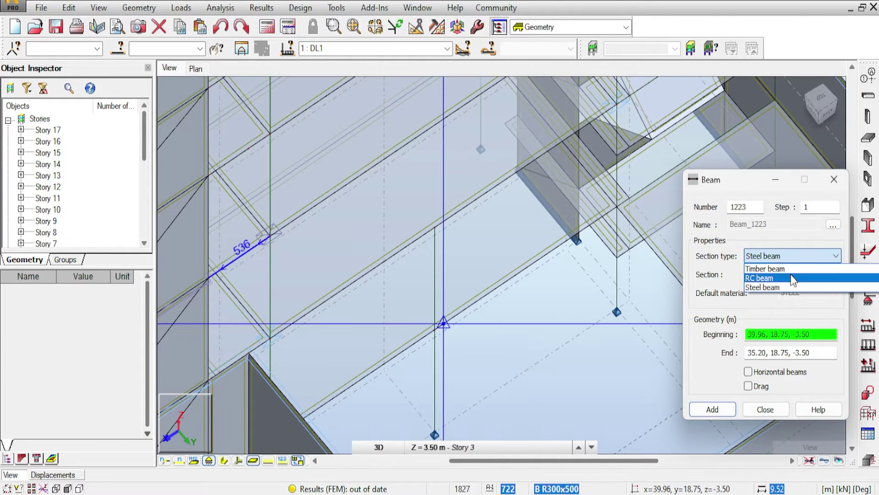
{"action": "left_click", "coordinate": [791, 277]}
{"action": "left_click", "coordinate": [789, 272]}
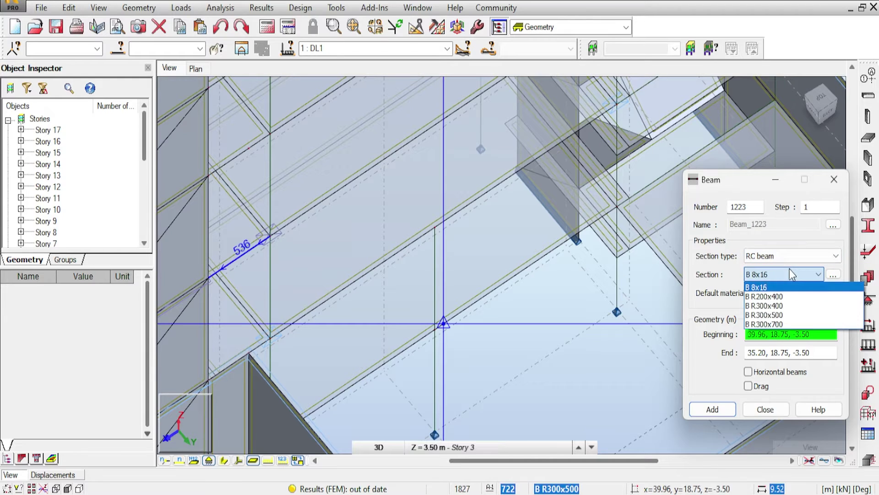
{"action": "left_click", "coordinate": [786, 317]}
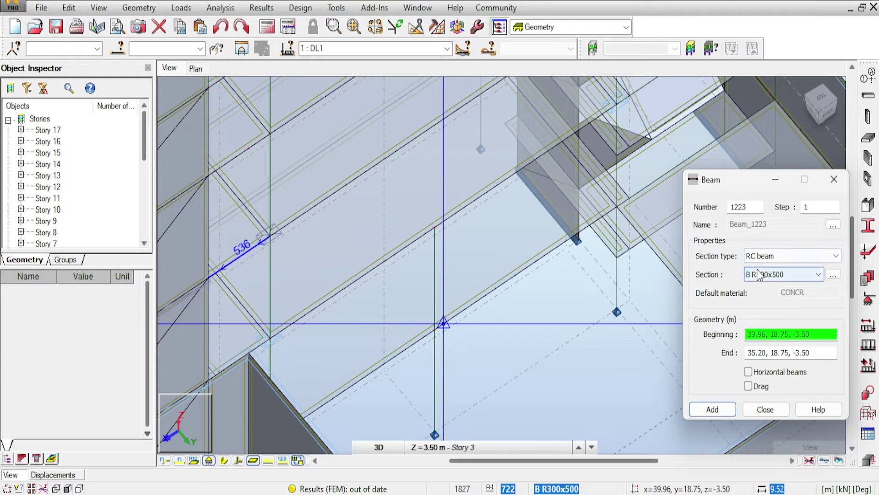
{"action": "left_click", "coordinate": [223, 459]}
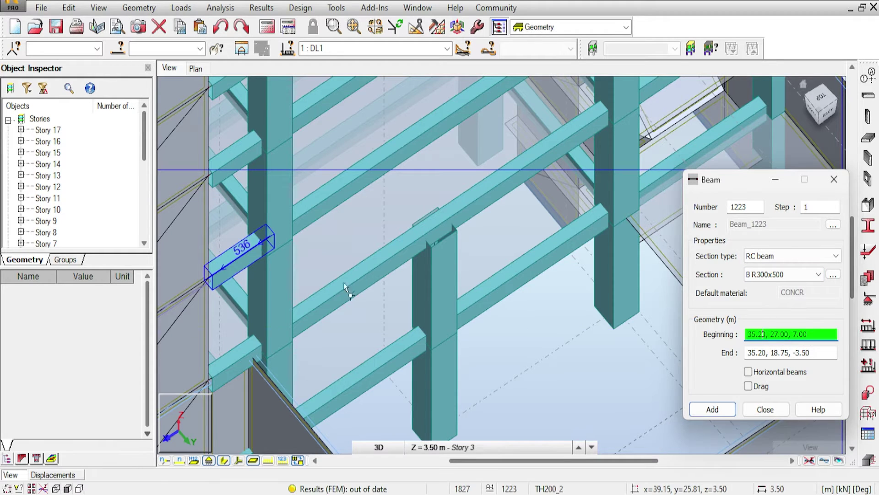
{"action": "left_click", "coordinate": [272, 351]}
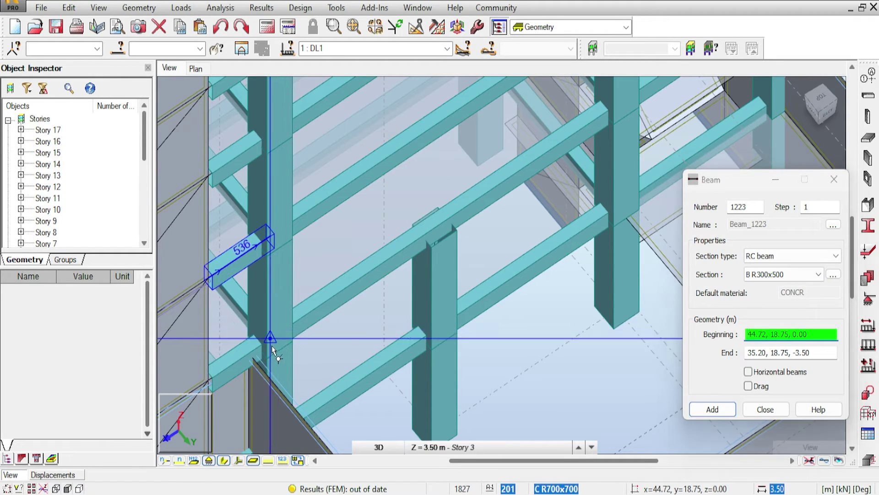
{"action": "left_click", "coordinate": [624, 215]}
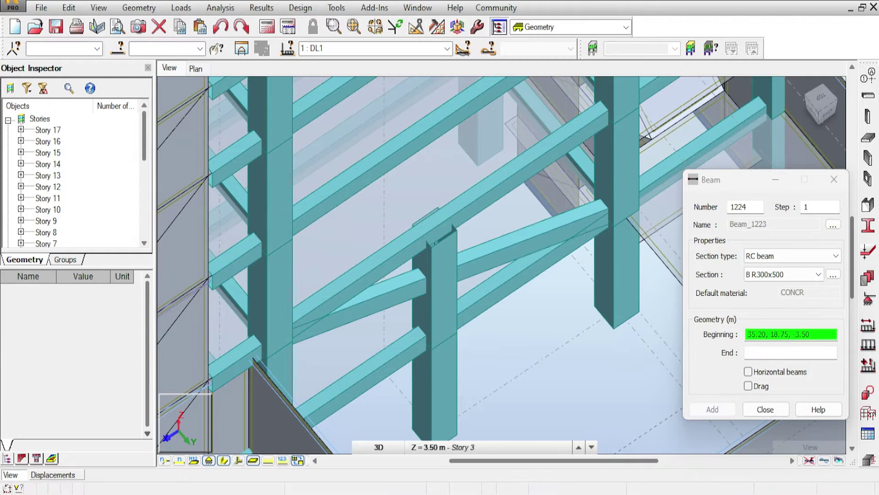
{"action": "right_click", "coordinate": [506, 227]}
{"action": "left_click", "coordinate": [548, 235]}
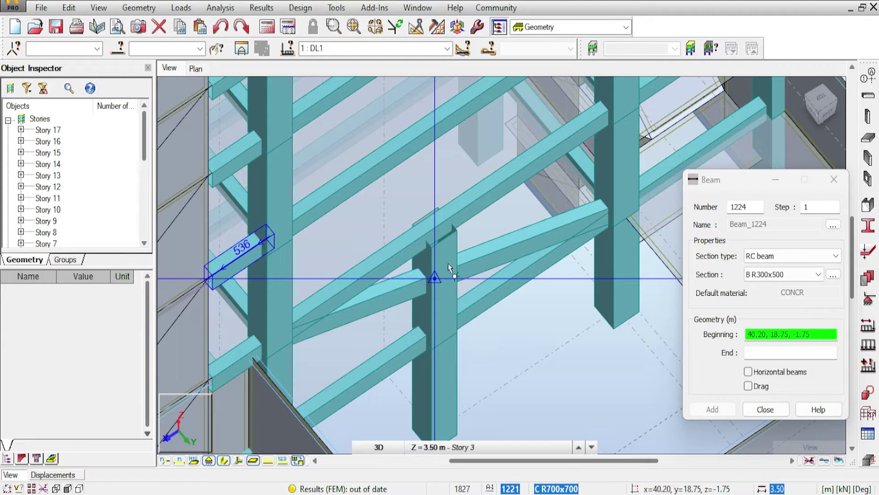
{"action": "left_click", "coordinate": [98, 8]}
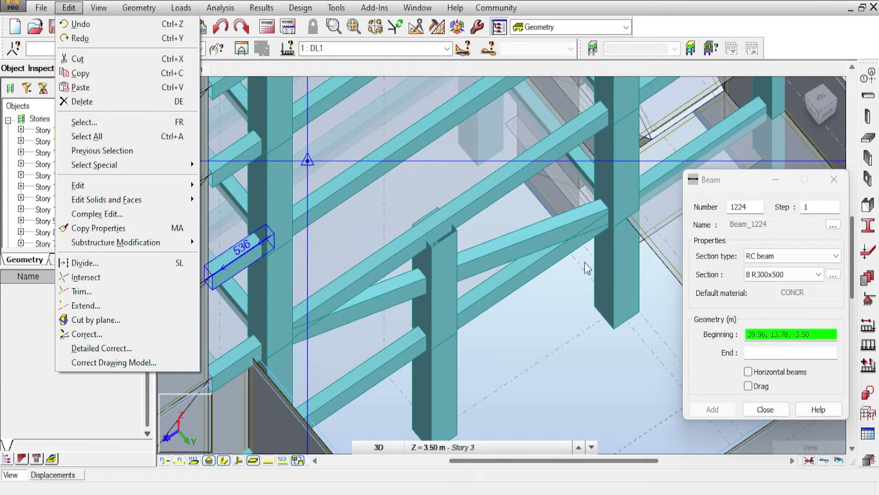
{"action": "left_click", "coordinate": [763, 409]}
{"action": "left_click", "coordinate": [763, 409]}
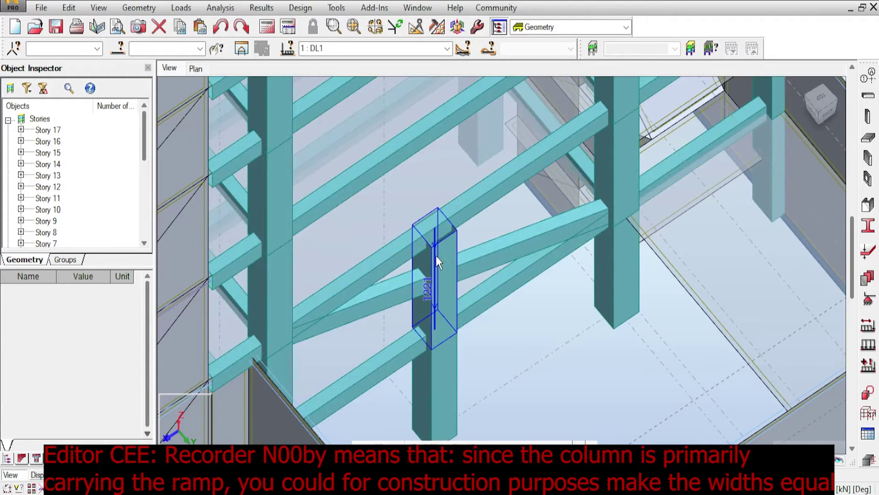
Step: Assign section C R300x500 to both stacked column segments at 40.20, 18.75 that carry the sloping beam
{"action": "scroll", "coordinate": [436, 255], "scroll_direction": "up", "scroll_amount": 2}
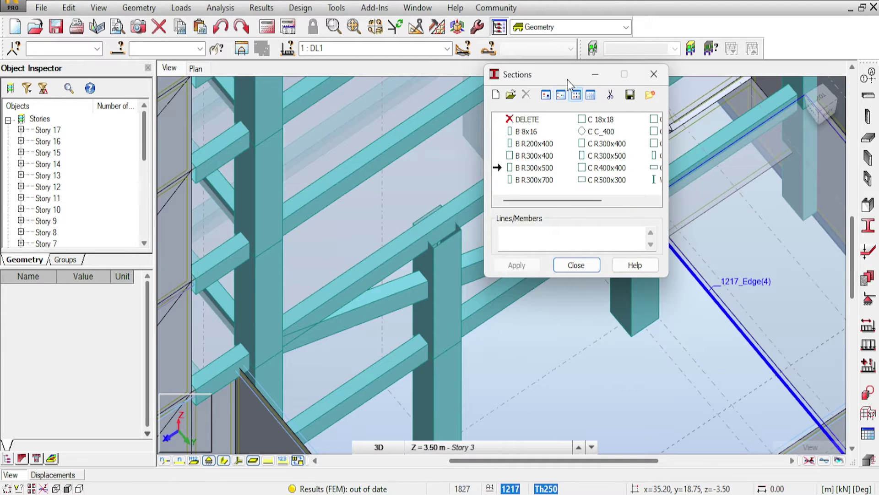
{"action": "left_click_drag", "start_coordinate": [561, 75], "coordinate": [629, 75]}
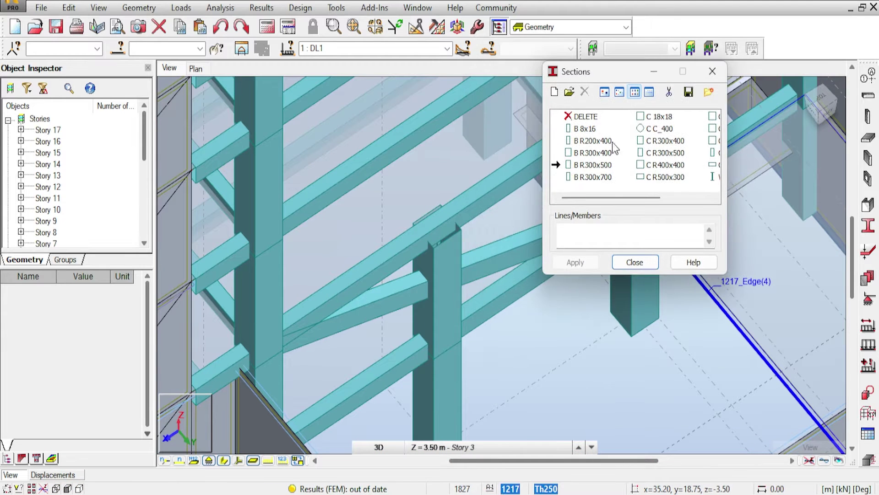
{"action": "left_click", "coordinate": [661, 153]}
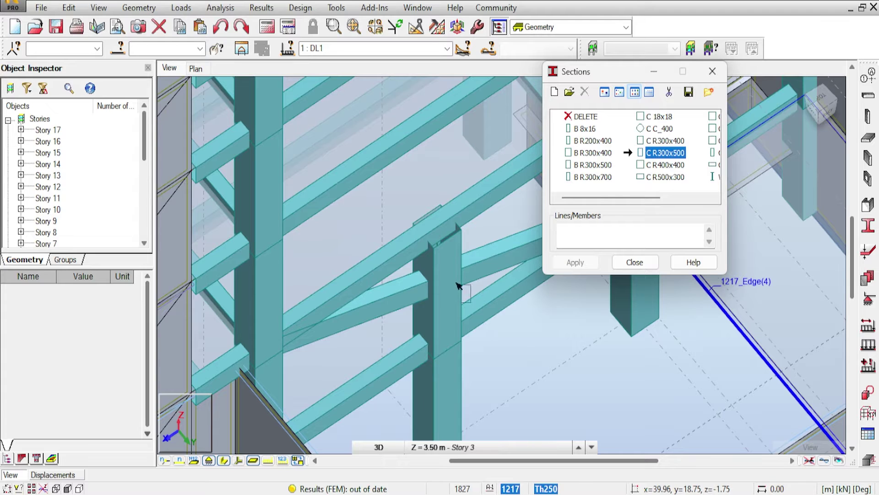
{"action": "left_click", "coordinate": [440, 300]}
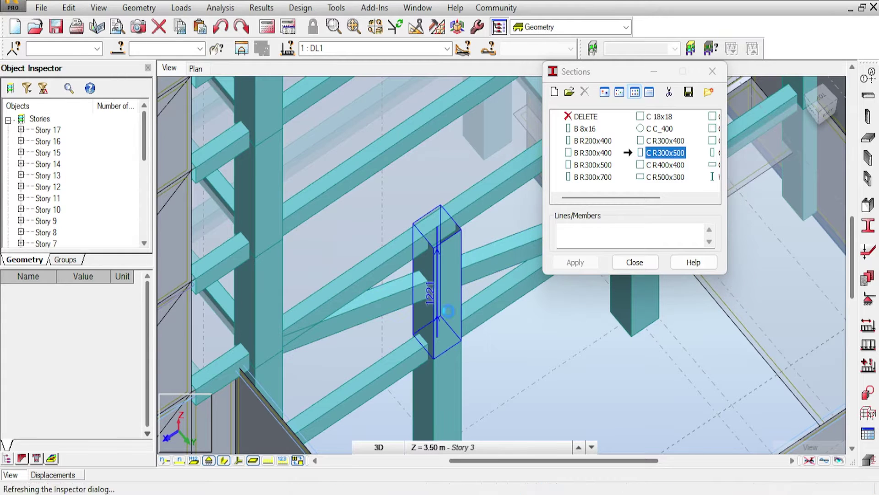
{"action": "left_click", "coordinate": [459, 402]}
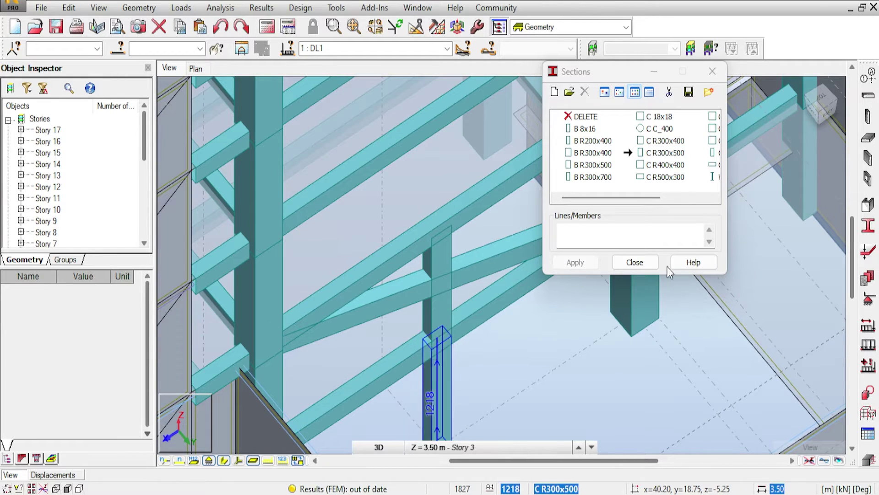
{"action": "left_click", "coordinate": [636, 262]}
Step: Examine the sloping ramp beam, its intermediate column and the adjoining columns and slabs of the open bay, close up and overall
{"action": "scroll", "coordinate": [529, 262], "scroll_direction": "down", "scroll_amount": 3}
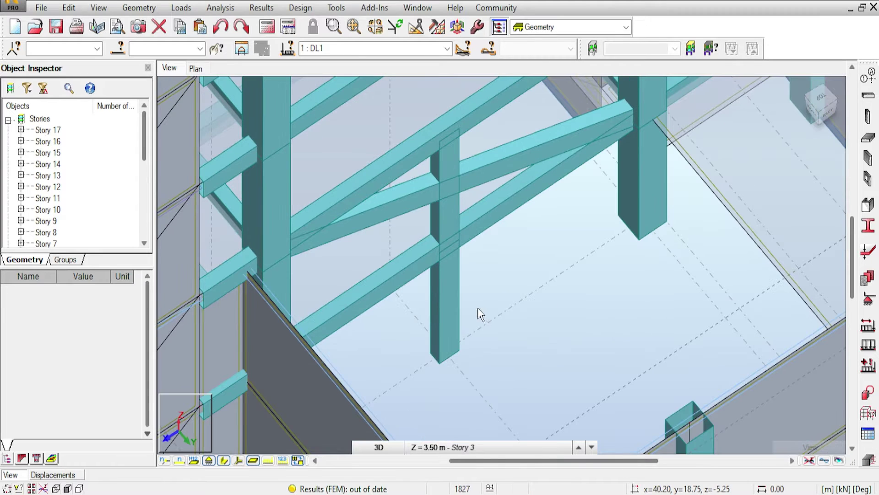
{"action": "scroll", "coordinate": [471, 343], "scroll_direction": "up", "scroll_amount": 3}
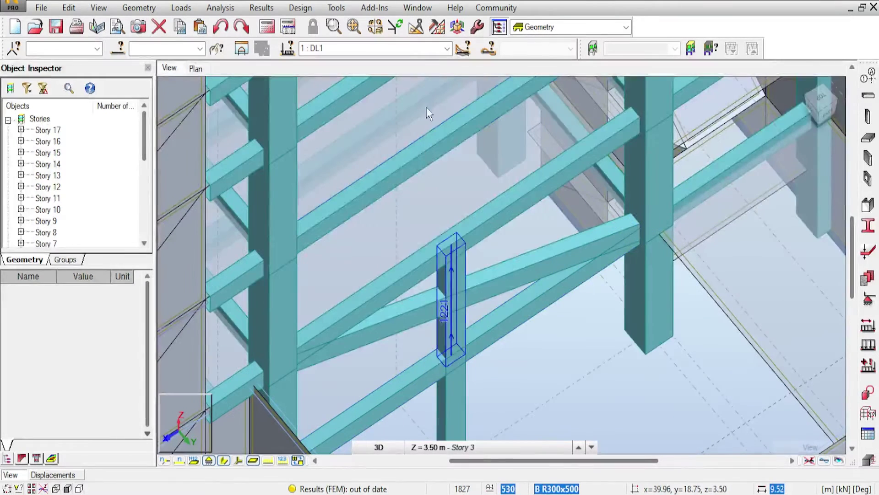
{"action": "scroll", "coordinate": [494, 108], "scroll_direction": "down", "scroll_amount": 3}
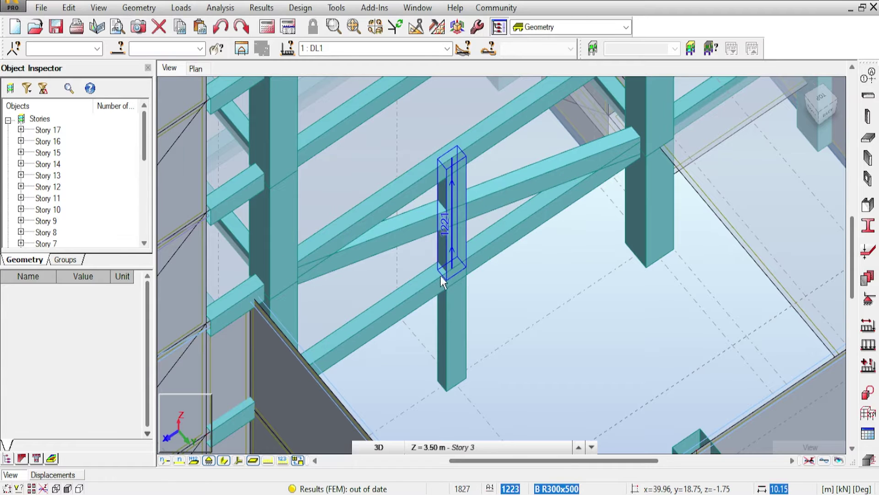
{"action": "middle_click_drag", "start_coordinate": [470, 269], "coordinate": [375, 381]}
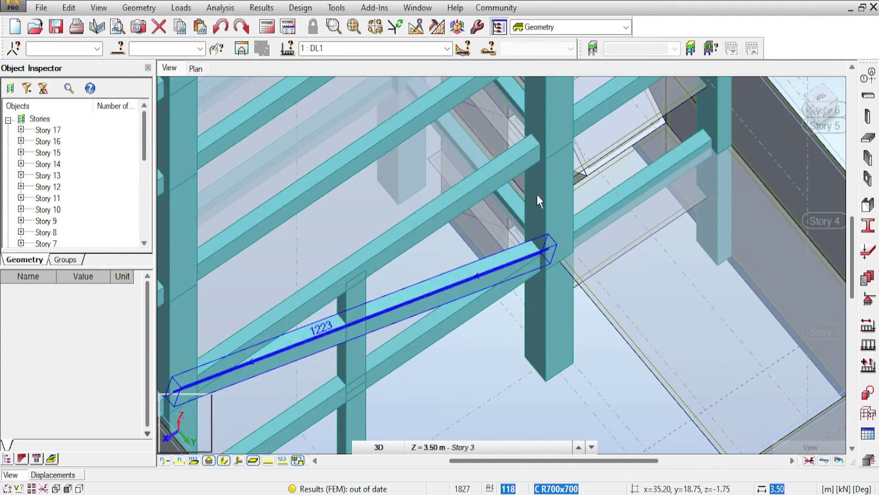
{"action": "scroll", "coordinate": [553, 191], "scroll_direction": "down", "scroll_amount": 3}
{"action": "scroll", "coordinate": [552, 191], "scroll_direction": "down", "scroll_amount": 2}
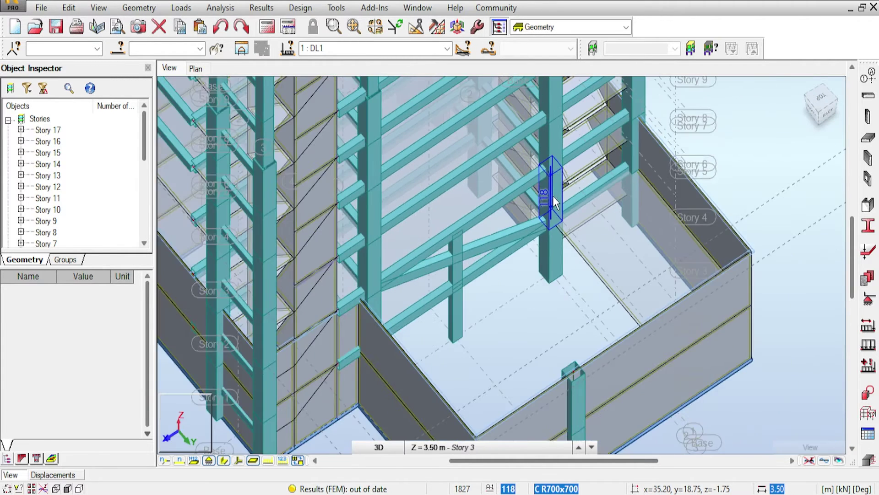
{"action": "scroll", "coordinate": [512, 248], "scroll_direction": "up", "scroll_amount": 4}
{"action": "scroll", "coordinate": [494, 257], "scroll_direction": "up", "scroll_amount": 2}
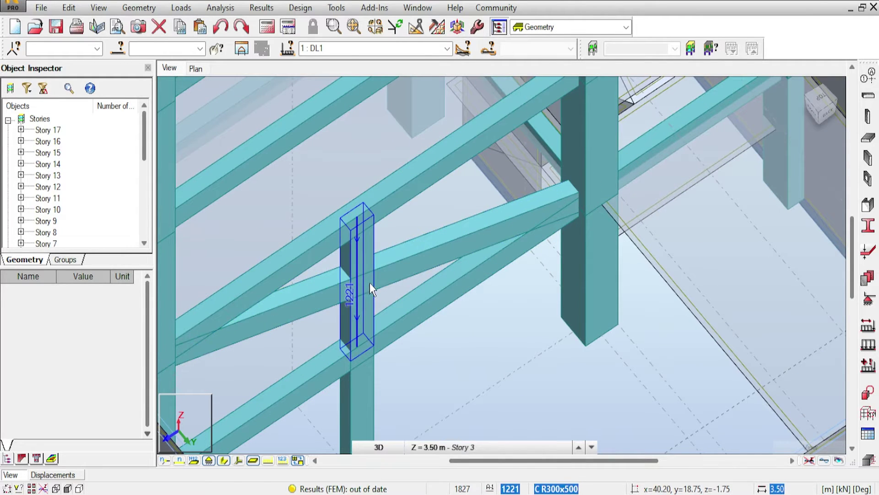
{"action": "middle_click_drag", "start_coordinate": [595, 193], "coordinate": [508, 247]}
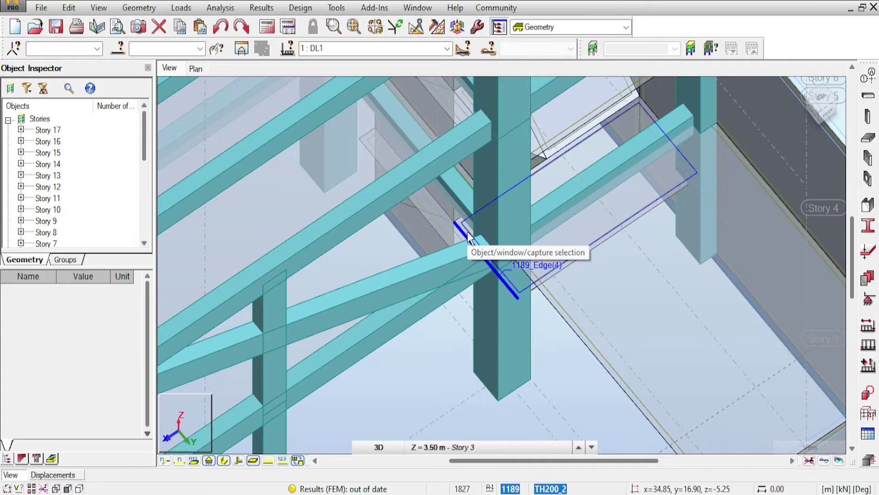
{"action": "scroll", "coordinate": [461, 268], "scroll_direction": "down", "scroll_amount": 2}
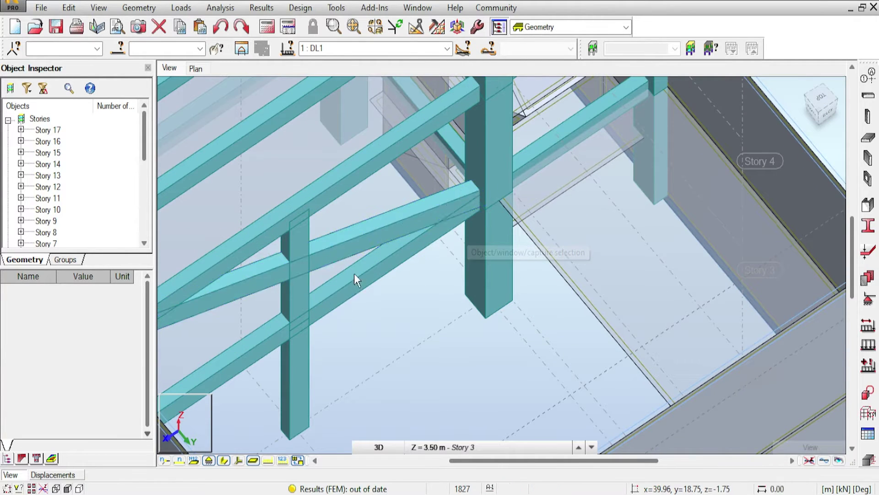
{"action": "scroll", "coordinate": [452, 251], "scroll_direction": "up", "scroll_amount": 2}
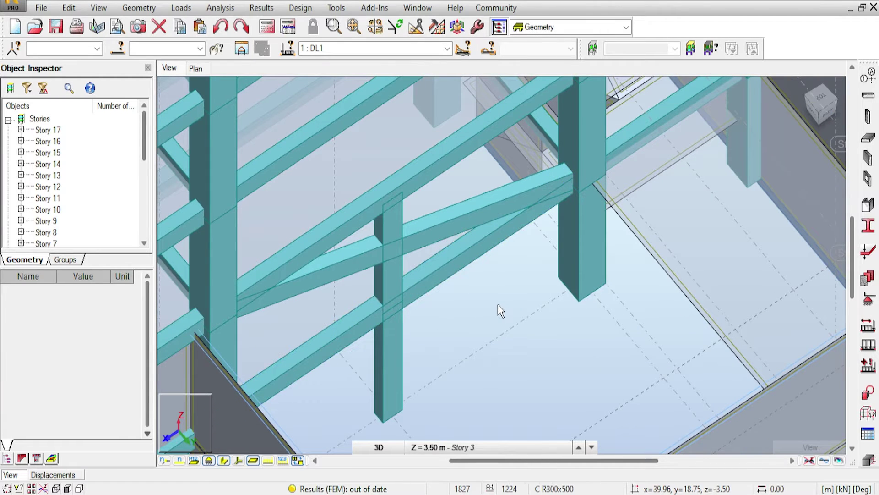
{"action": "scroll", "coordinate": [498, 304], "scroll_direction": "up", "scroll_amount": 1}
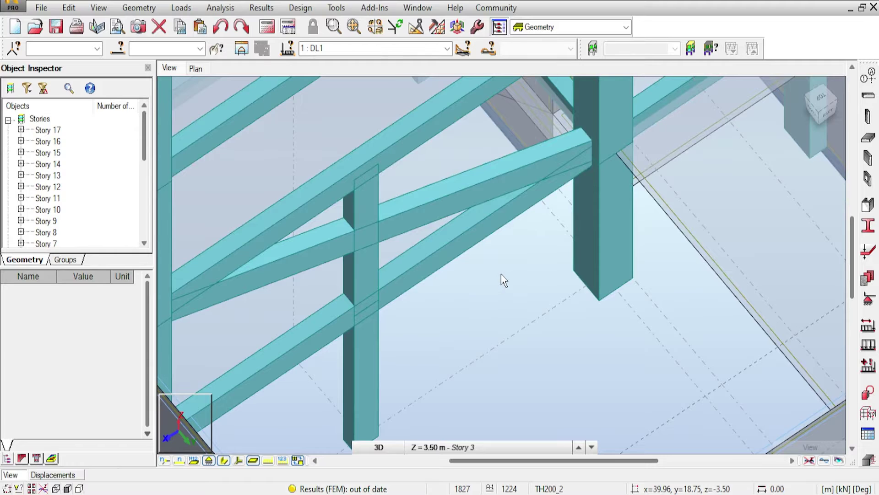
{"action": "scroll", "coordinate": [504, 280], "scroll_direction": "down", "scroll_amount": 1}
{"action": "middle_click_drag", "start_coordinate": [492, 271], "coordinate": [477, 279]}
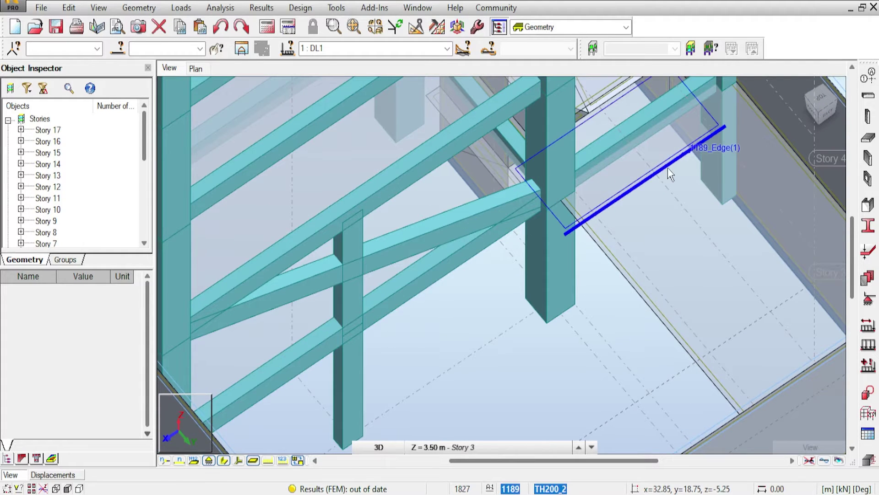
{"action": "middle_click_drag", "start_coordinate": [487, 279], "coordinate": [484, 280]}
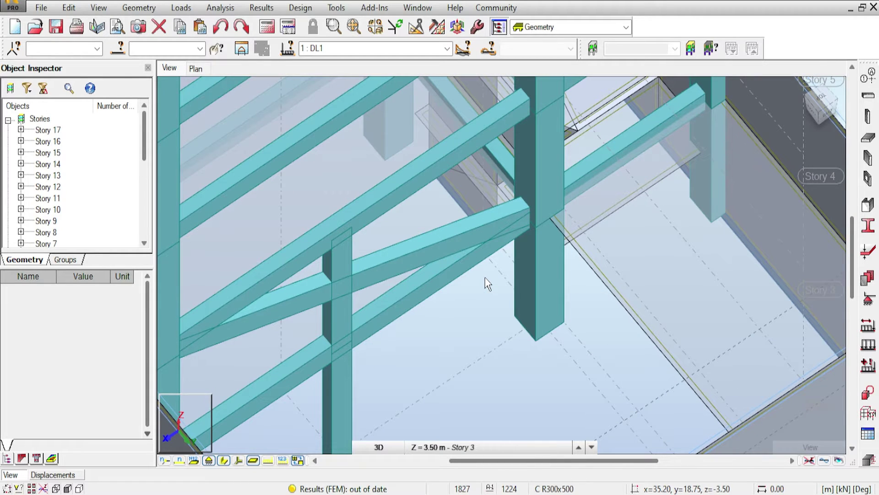
{"action": "middle_click_drag", "start_coordinate": [492, 269], "coordinate": [485, 283]}
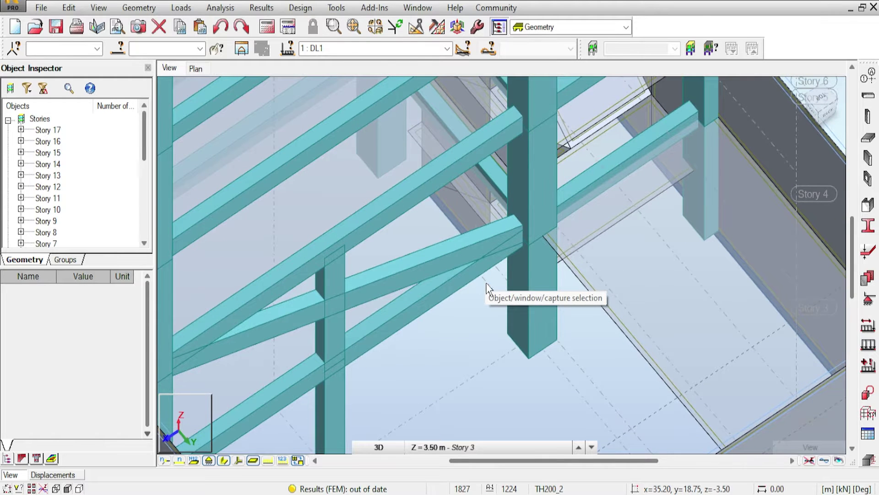
{"action": "scroll", "coordinate": [487, 287], "scroll_direction": "down", "scroll_amount": 2}
{"action": "scroll", "coordinate": [537, 297], "scroll_direction": "up", "scroll_amount": 2}
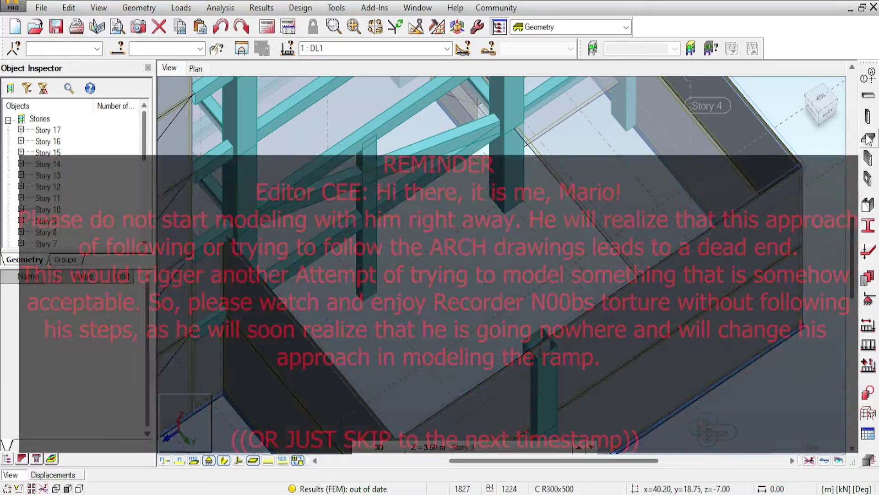
{"action": "left_click", "coordinate": [868, 116]}
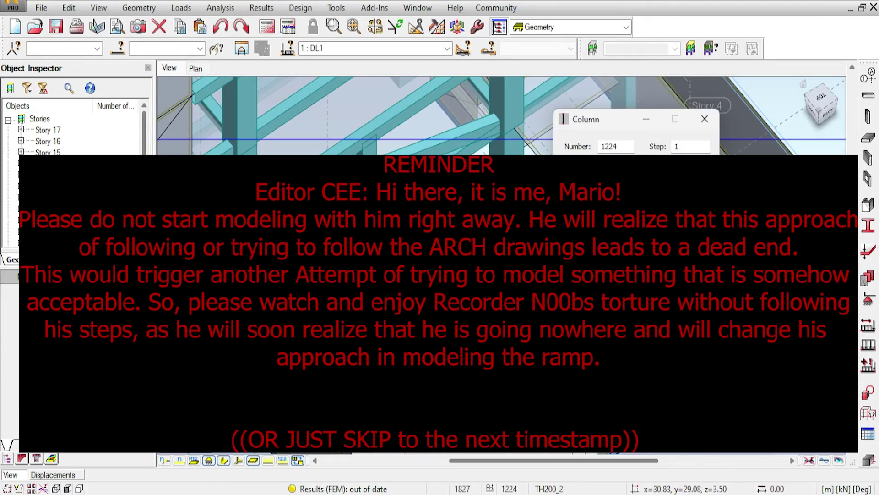
{"action": "left_click", "coordinate": [689, 214]}
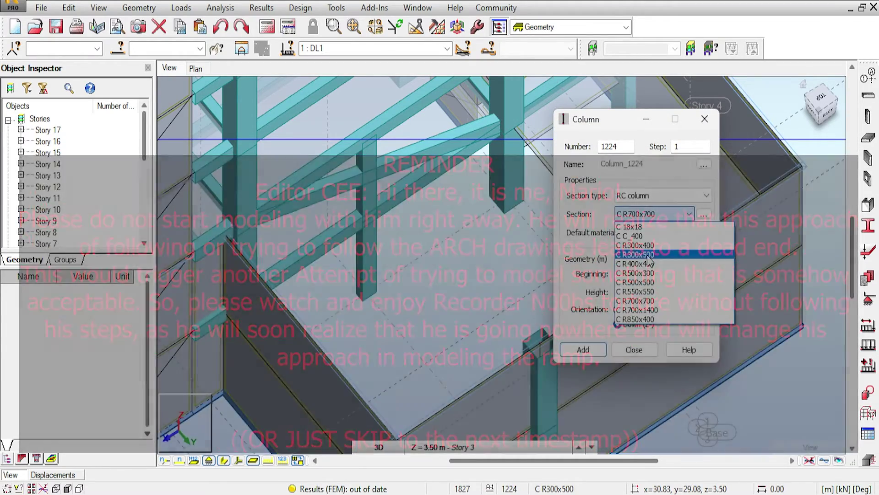
{"action": "left_click", "coordinate": [648, 253]}
{"action": "left_click", "coordinate": [645, 274]}
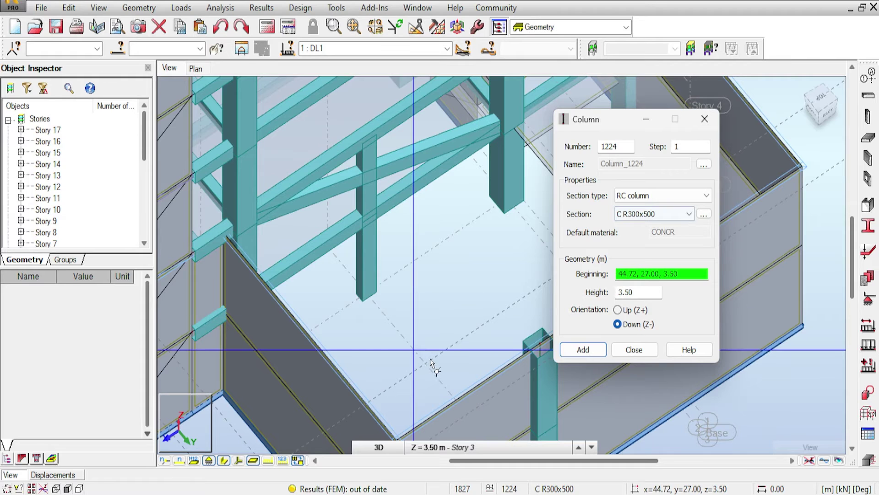
{"action": "left_click", "coordinate": [650, 274]}
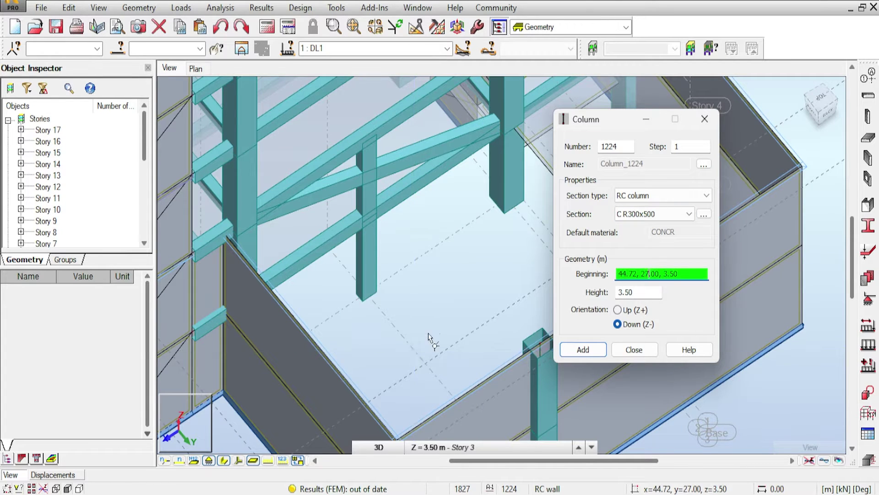
{"action": "middle_click_drag", "start_coordinate": [432, 373], "coordinate": [399, 329]}
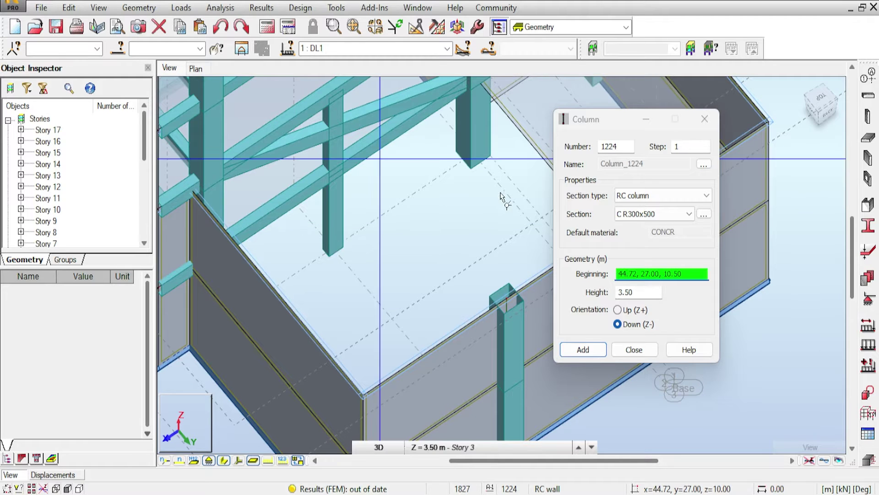
{"action": "middle_click_drag", "start_coordinate": [466, 182], "coordinate": [448, 213]}
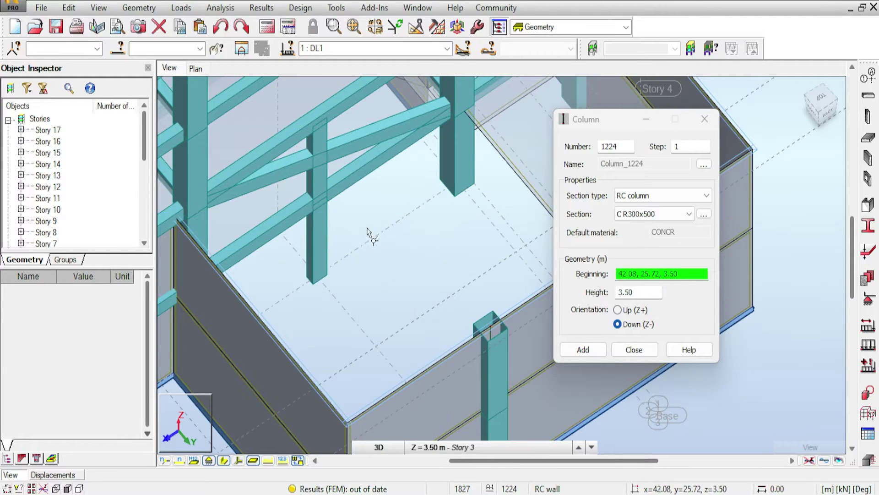
{"action": "left_click", "coordinate": [640, 351]}
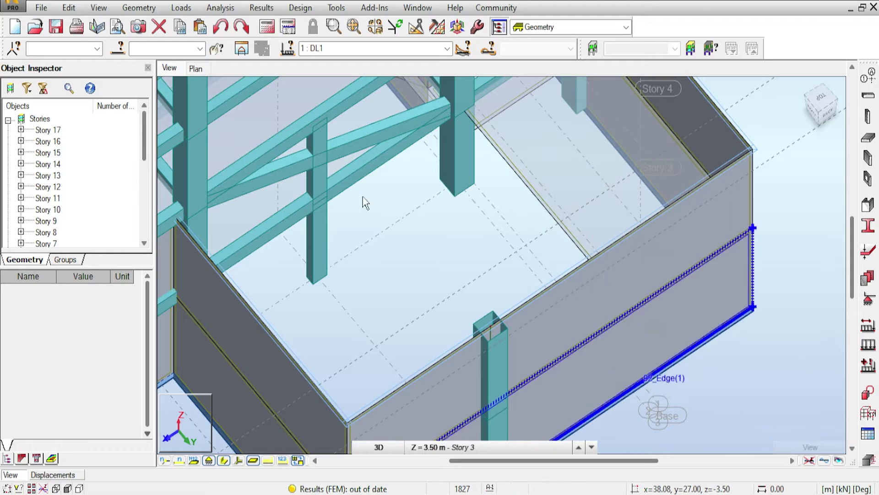
Step: Select both stacked segments of the intermediate ramp column at 40.20, 18.75 that carries the sloping beam
{"action": "left_click", "coordinate": [323, 189]}
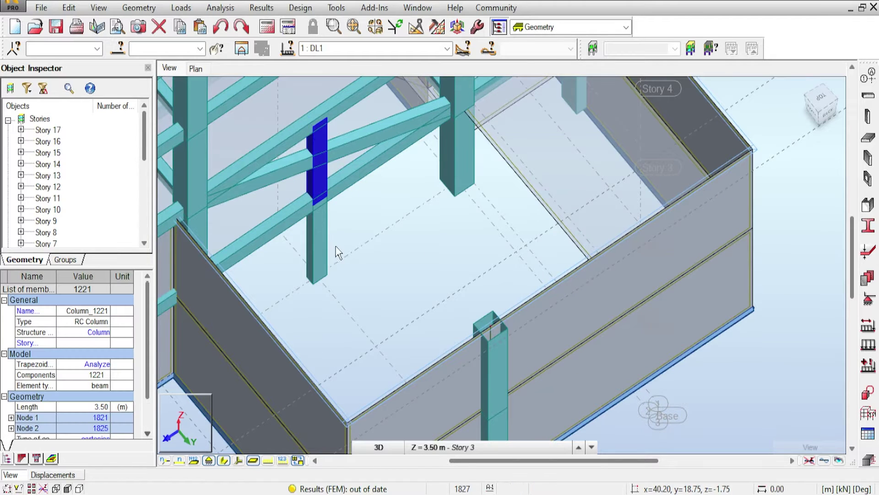
{"action": "left_click", "coordinate": [306, 293], "text": "ctrl"}
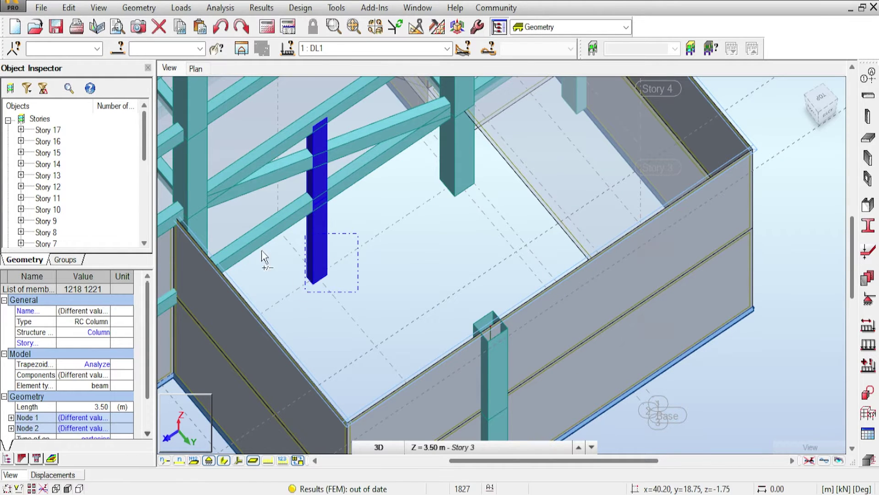
{"action": "left_click", "coordinate": [69, 8]}
{"action": "mouse_move", "coordinate": [78, 185]}
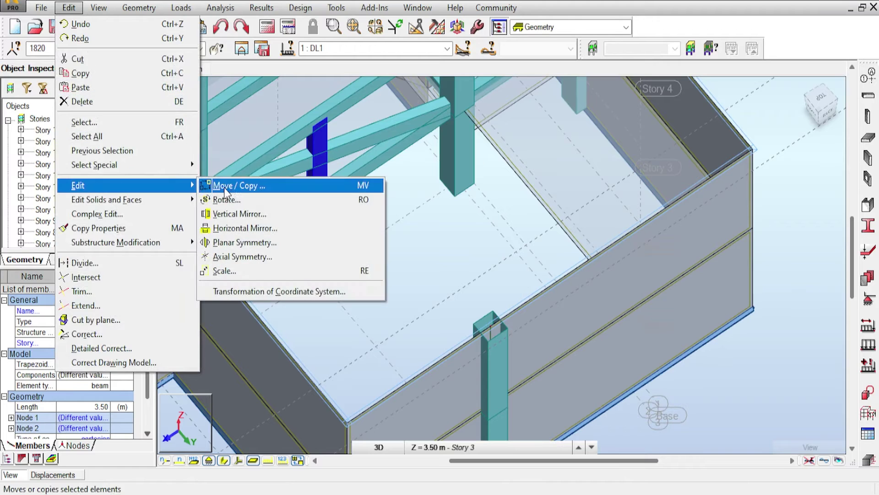
{"action": "left_click", "coordinate": [229, 191]}
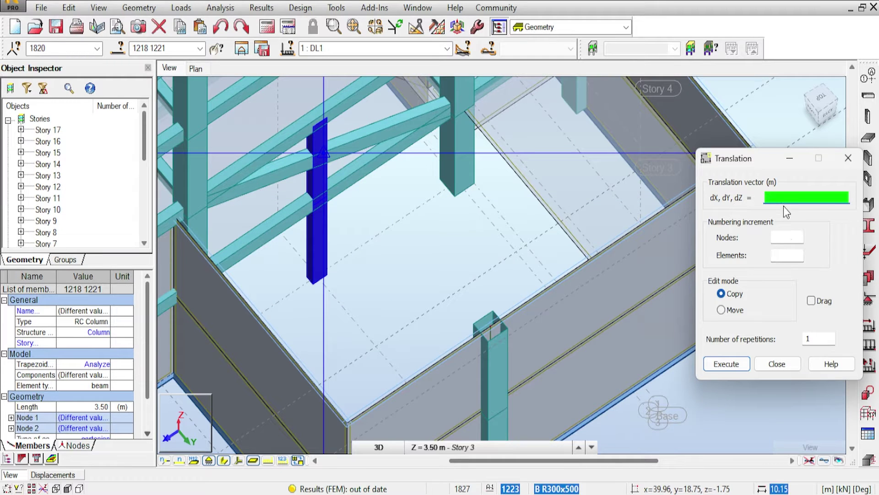
{"action": "left_click", "coordinate": [356, 323]}
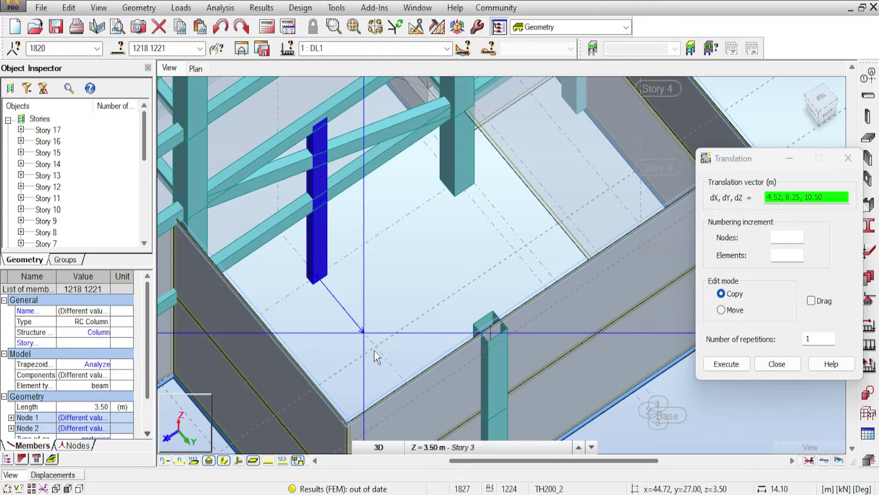
{"action": "middle_click_drag", "start_coordinate": [368, 298], "coordinate": [355, 292]}
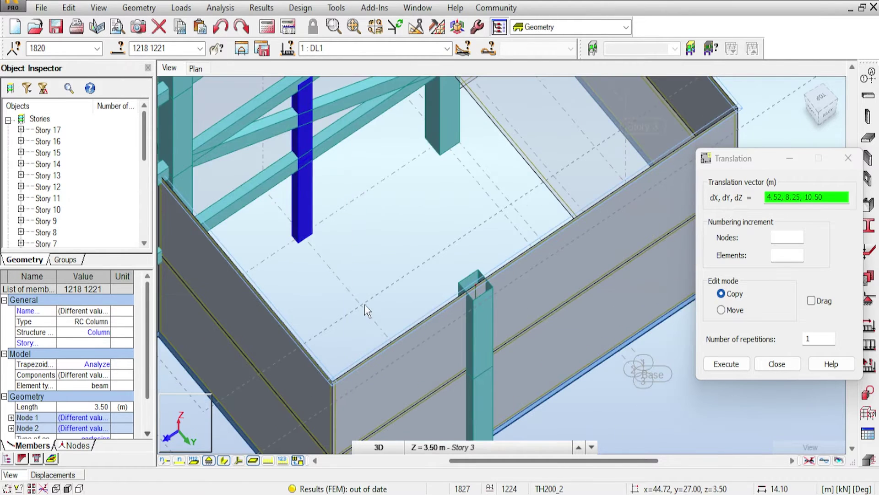
{"action": "left_click", "coordinate": [828, 114]}
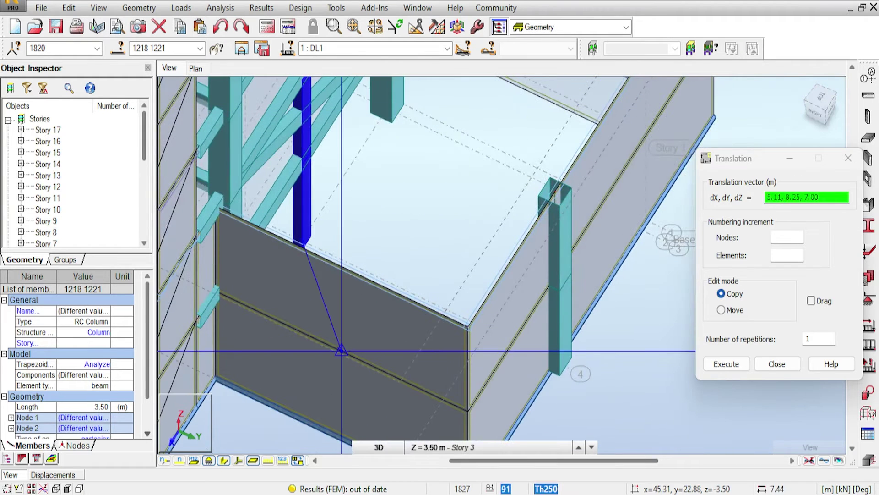
{"action": "middle_click_drag", "start_coordinate": [432, 217], "coordinate": [406, 283]}
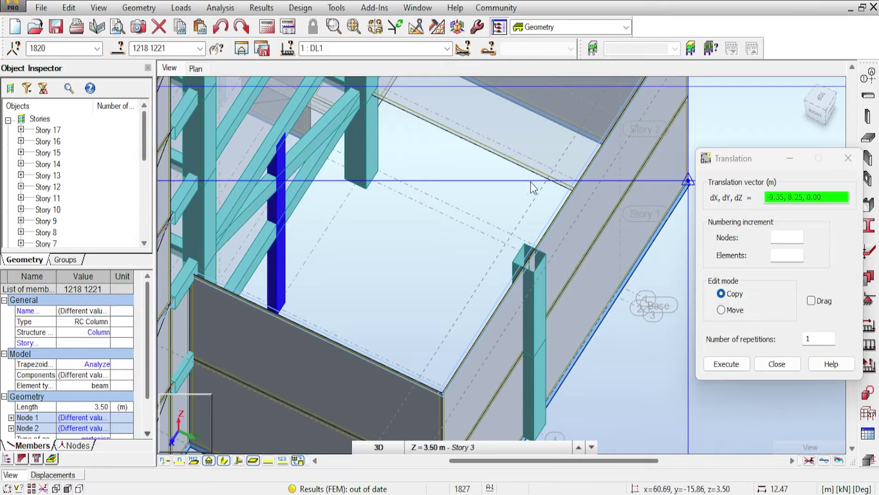
{"action": "left_click", "coordinate": [848, 158]}
Step: Copy the two selected column segments once by the translation vector 0.00, 4.12, 0.00 into the middle of the open bay
{"action": "middle_click_drag", "start_coordinate": [545, 116], "coordinate": [510, 133]}
{"action": "middle_click_drag", "start_coordinate": [719, 129], "coordinate": [677, 156]}
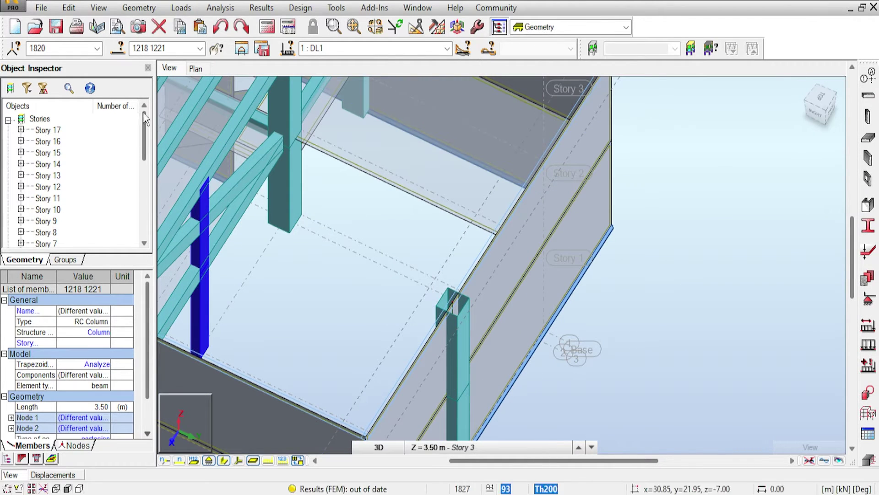
{"action": "left_click", "coordinate": [69, 7]}
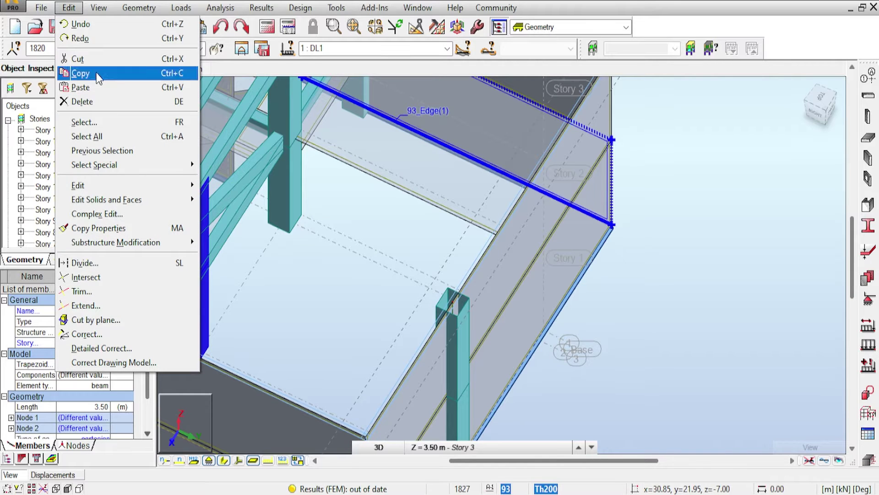
{"action": "mouse_move", "coordinate": [190, 183]}
{"action": "left_click", "coordinate": [225, 189]}
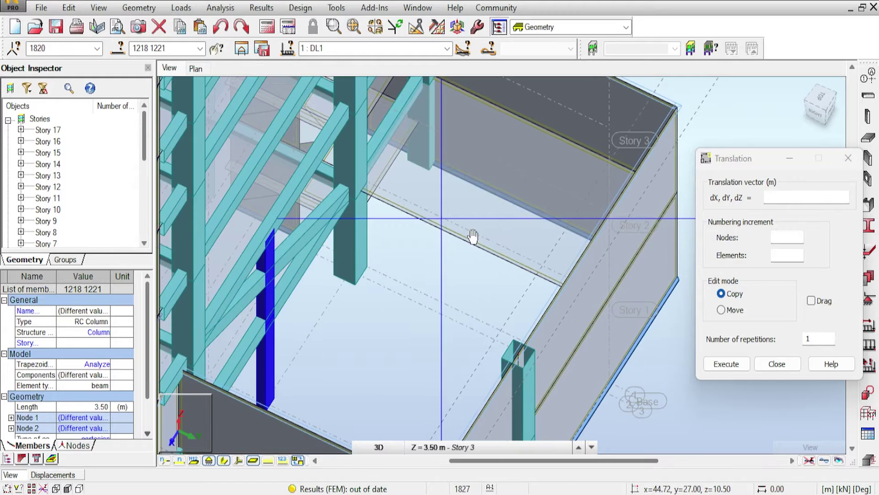
{"action": "left_click", "coordinate": [350, 184]}
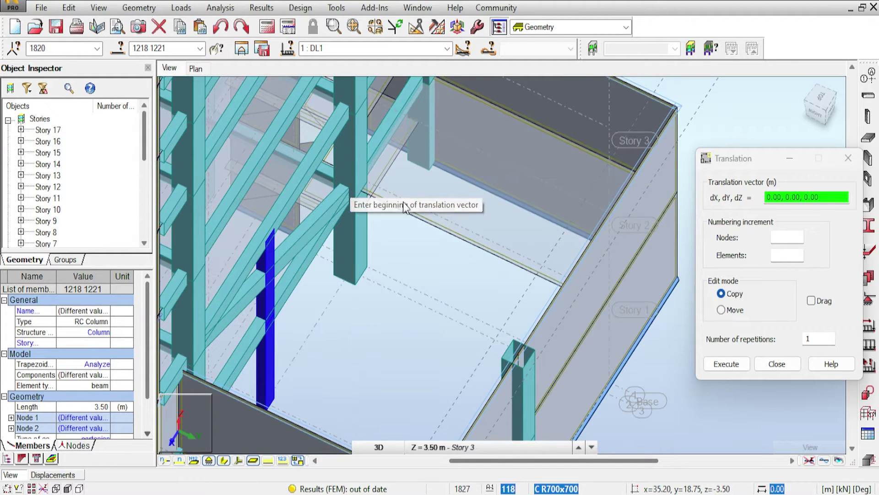
{"action": "left_click", "coordinate": [466, 240]}
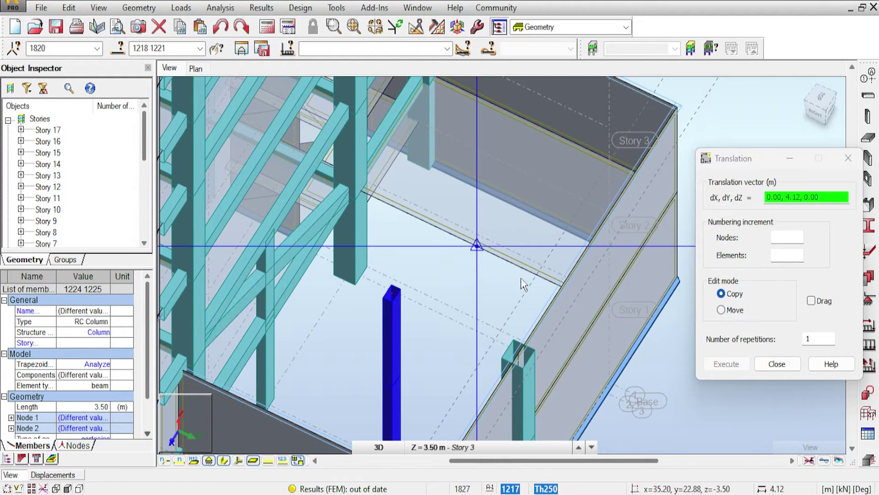
{"action": "left_click", "coordinate": [765, 362]}
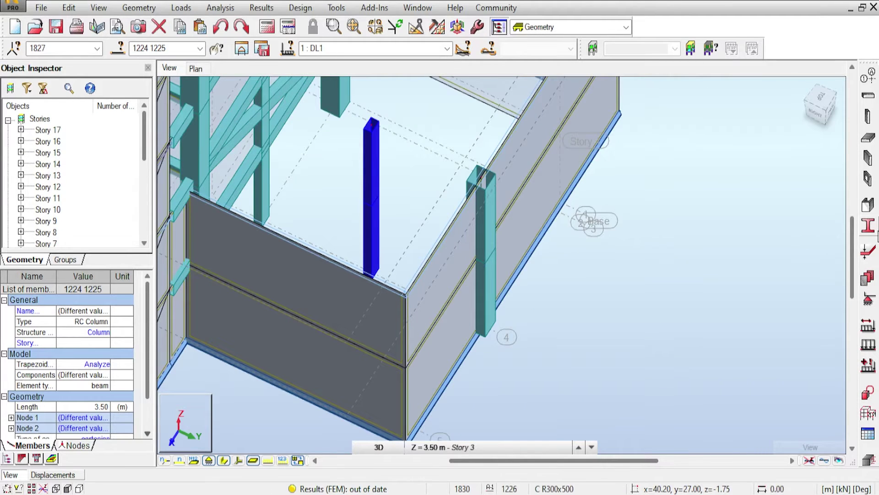
Step: Assign section C R300x500 to both stacked column segments at 40.20, 27.00 along the basement wall and clear the selection
{"action": "left_click", "coordinate": [868, 225]}
{"action": "left_click", "coordinate": [665, 153]}
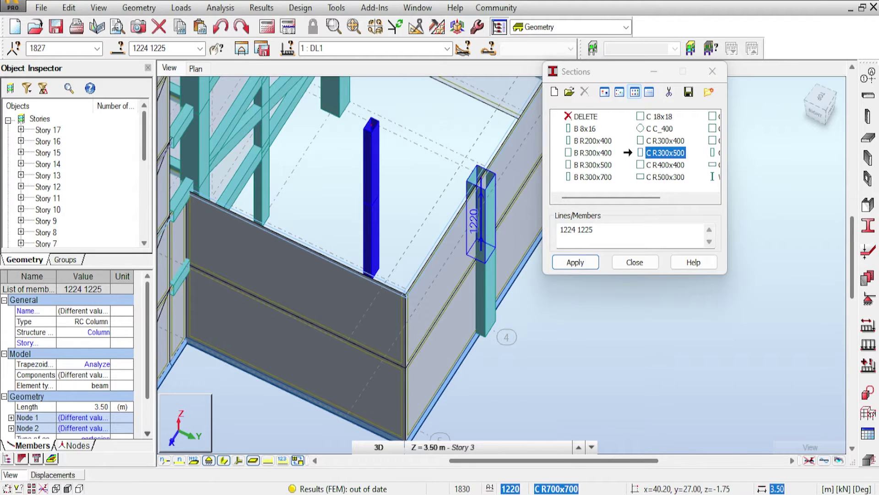
{"action": "left_click", "coordinate": [576, 262]}
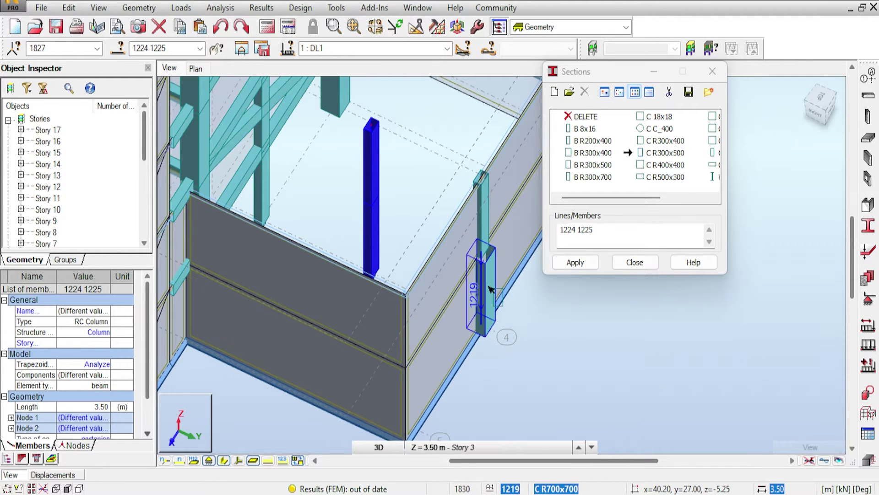
{"action": "left_click", "coordinate": [641, 267]}
{"action": "middle_click_drag", "start_coordinate": [424, 125], "coordinate": [438, 207]}
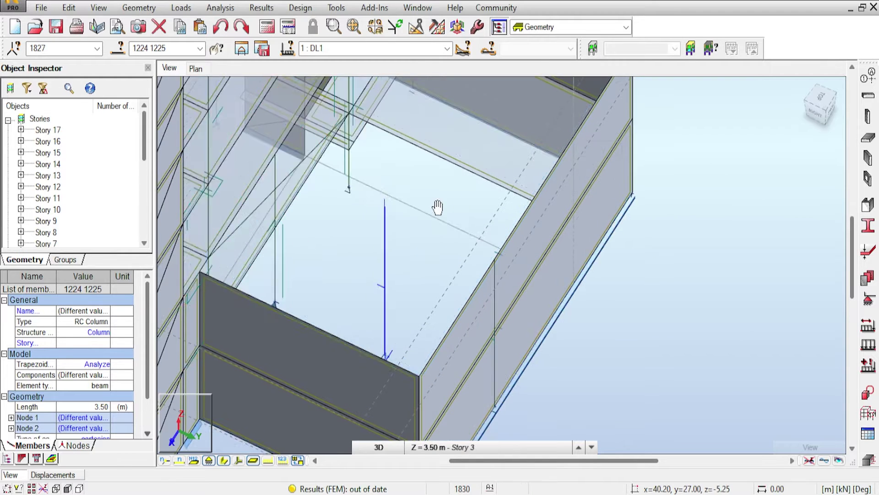
{"action": "left_click", "coordinate": [429, 181]}
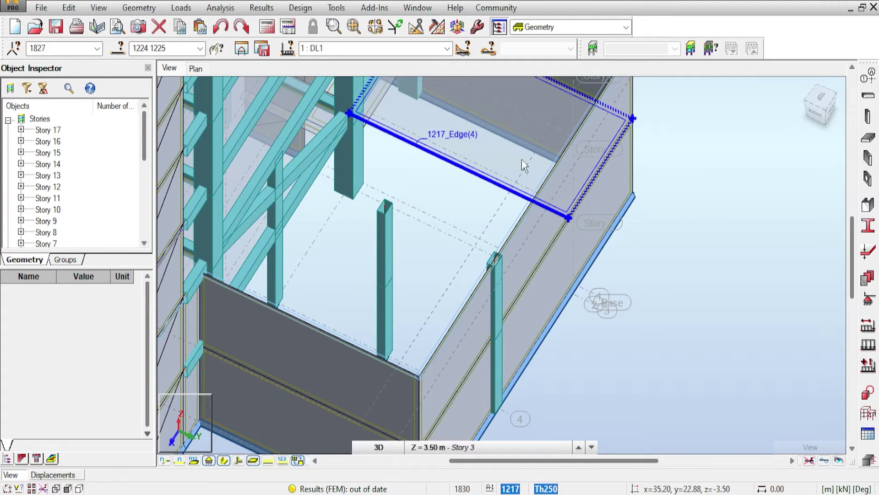
Step: Copy the sloping RC beam B R300x500 once by the vector 0.00, 4.12, 0.00 onto the middle column of the bay
{"action": "left_click", "coordinate": [298, 160]}
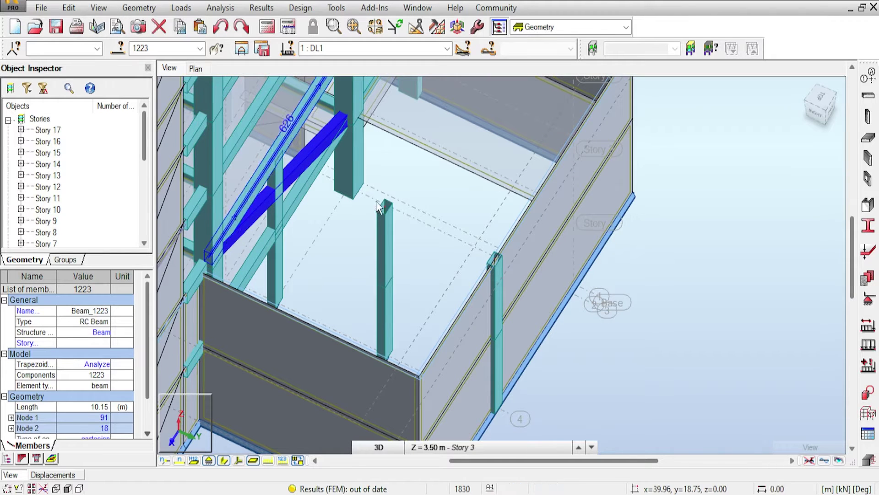
{"action": "scroll", "coordinate": [304, 190], "scroll_direction": "up", "scroll_amount": 3}
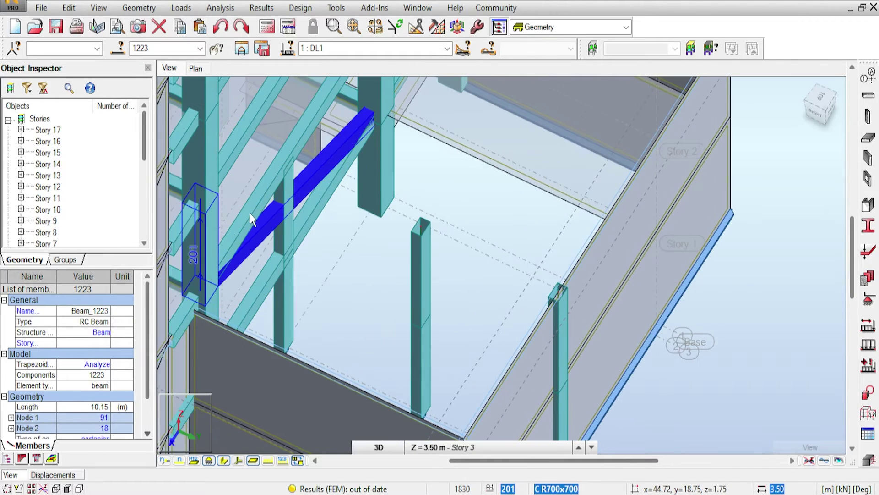
{"action": "scroll", "coordinate": [375, 164], "scroll_direction": "down", "scroll_amount": 2}
{"action": "left_click", "coordinate": [69, 8]}
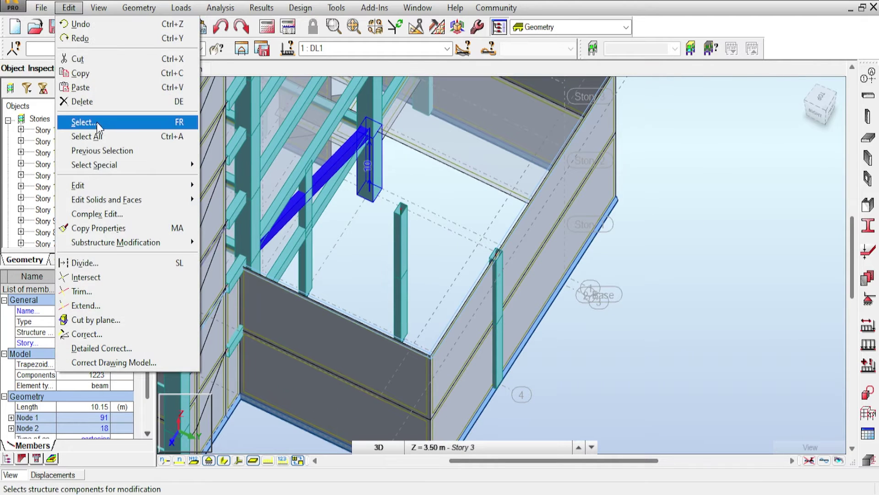
{"action": "mouse_move", "coordinate": [98, 185]}
{"action": "left_click", "coordinate": [252, 184]}
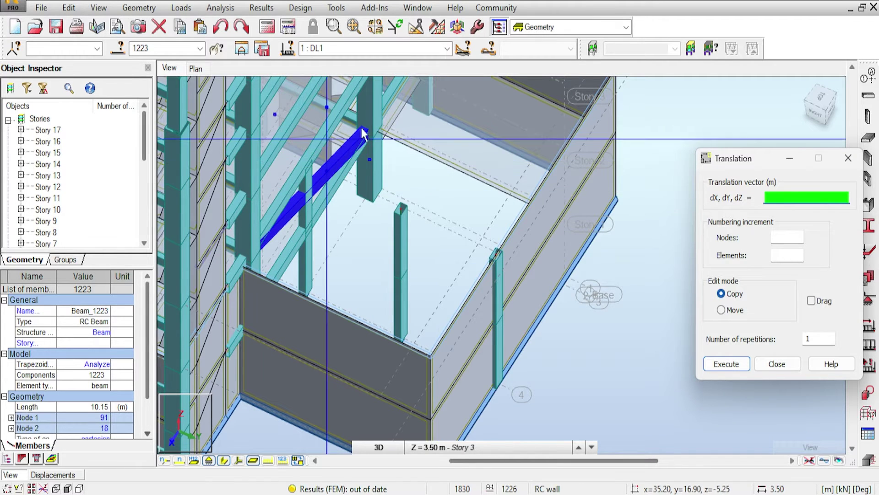
{"action": "left_click", "coordinate": [375, 131]}
{"action": "left_click", "coordinate": [454, 173]}
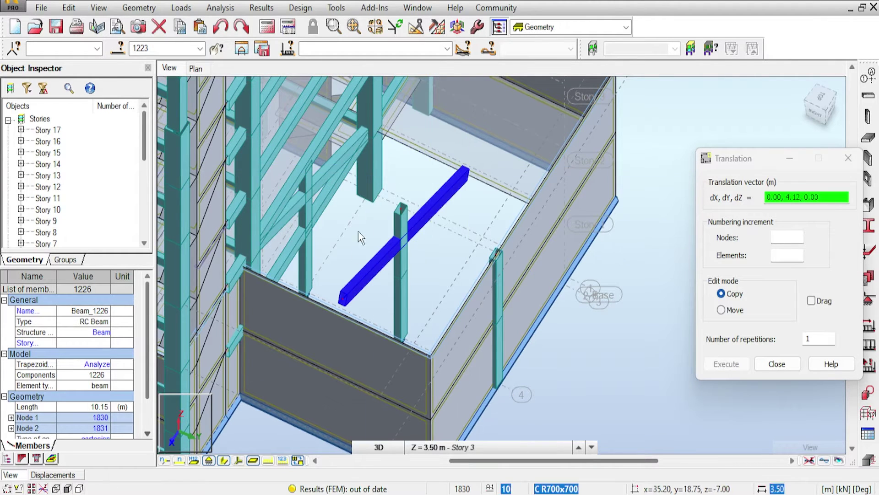
Step: Examine the free end of the copied sloping beam relative to the basement walls, corner column and middle column
{"action": "scroll", "coordinate": [350, 316], "scroll_direction": "up", "scroll_amount": 3}
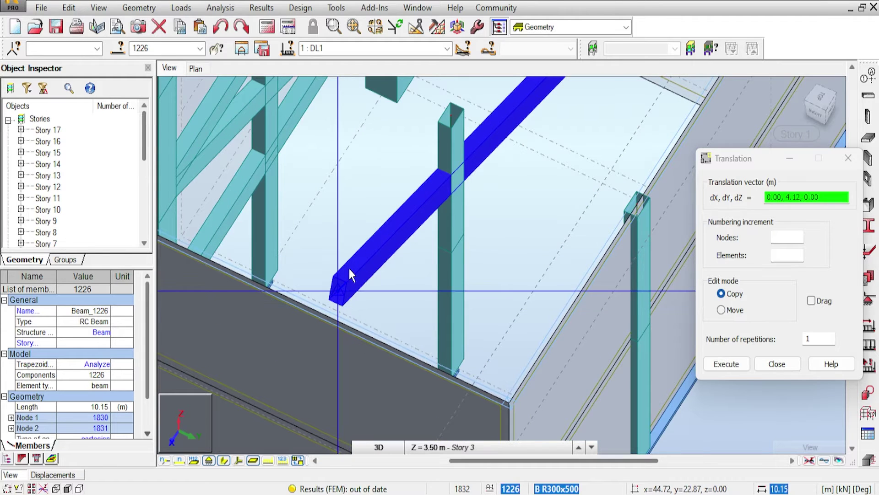
{"action": "middle_click_drag", "start_coordinate": [349, 291], "coordinate": [479, 199]}
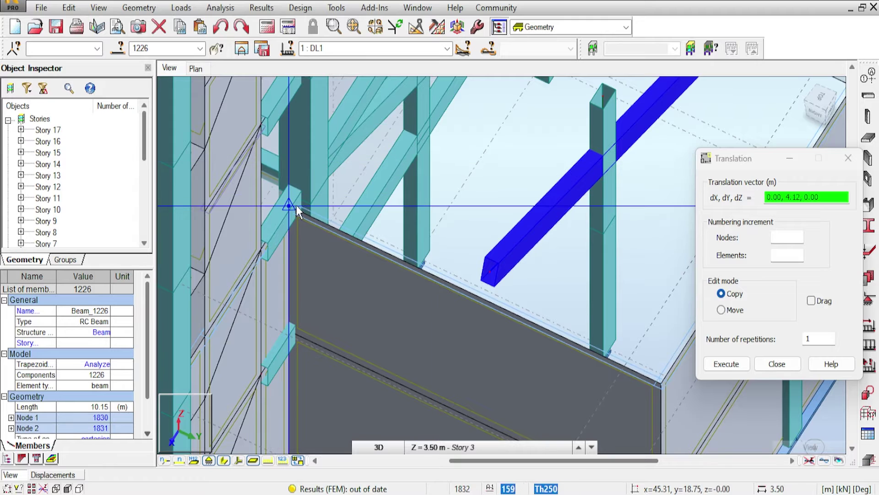
{"action": "scroll", "coordinate": [296, 205], "scroll_direction": "up", "scroll_amount": 2}
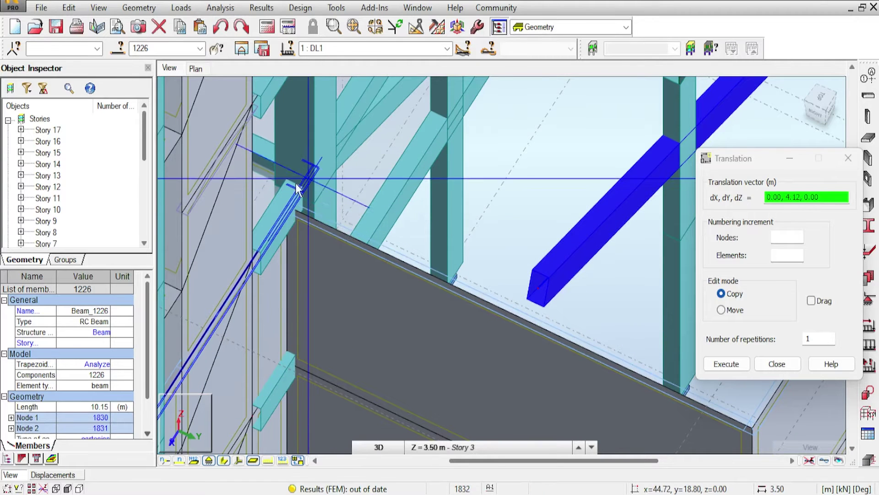
{"action": "left_click_drag", "start_coordinate": [807, 111], "coordinate": [555, 191]}
{"action": "right_click", "coordinate": [555, 192]}
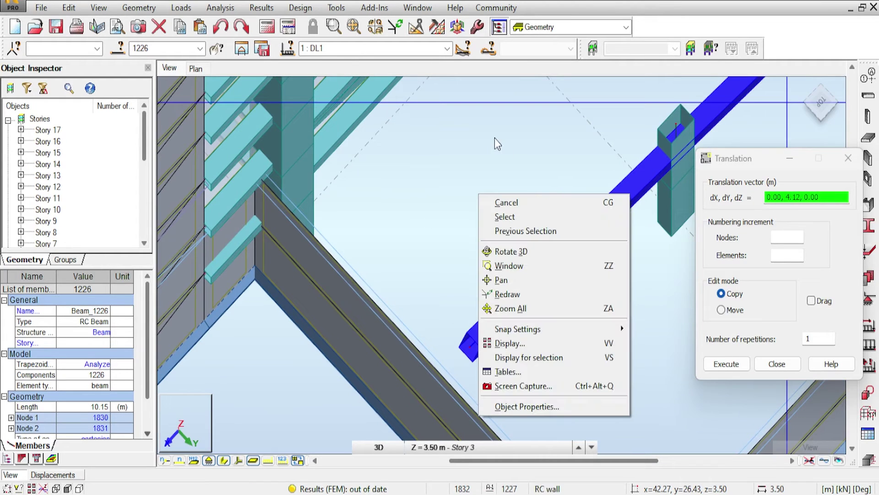
{"action": "left_click", "coordinate": [618, 153]}
{"action": "middle_click_drag", "start_coordinate": [563, 192], "coordinate": [454, 98]}
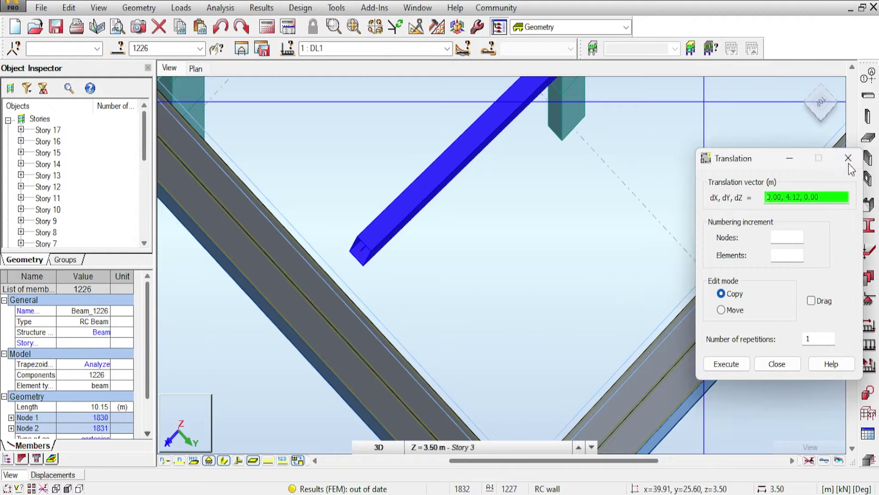
Step: Add a short horizontal RC beam B R300x500 from the sloping beam's free end at 44.72, 22.87, 0.00 to the basement wall at 45.31, 22.88, 0.00
{"action": "left_click", "coordinate": [848, 158]}
{"action": "middle_click_drag", "start_coordinate": [495, 237], "coordinate": [638, 246]}
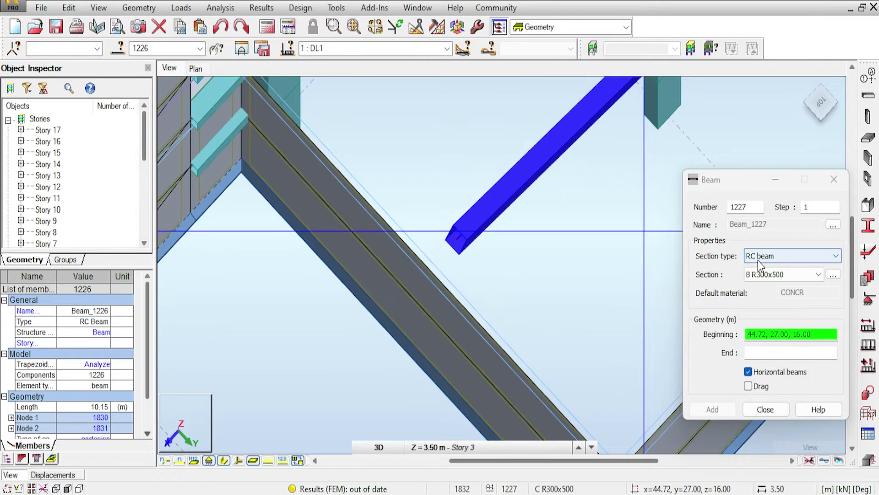
{"action": "left_click", "coordinate": [457, 241]}
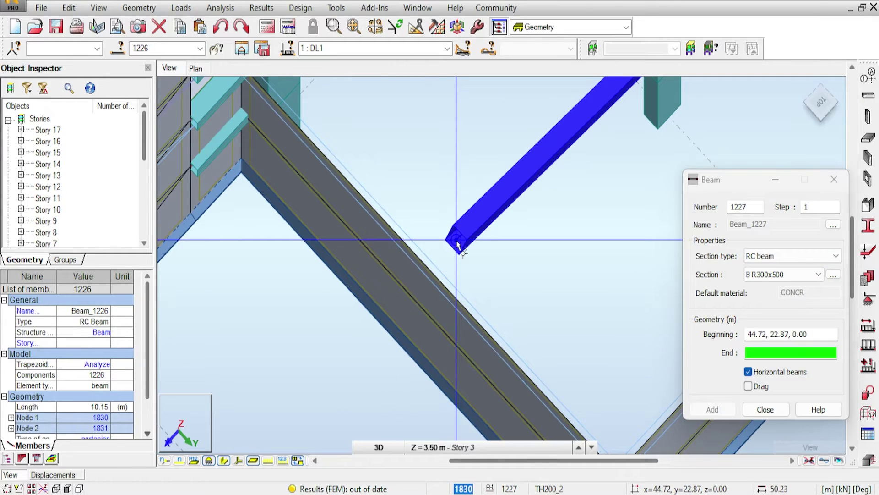
{"action": "left_click", "coordinate": [427, 269]}
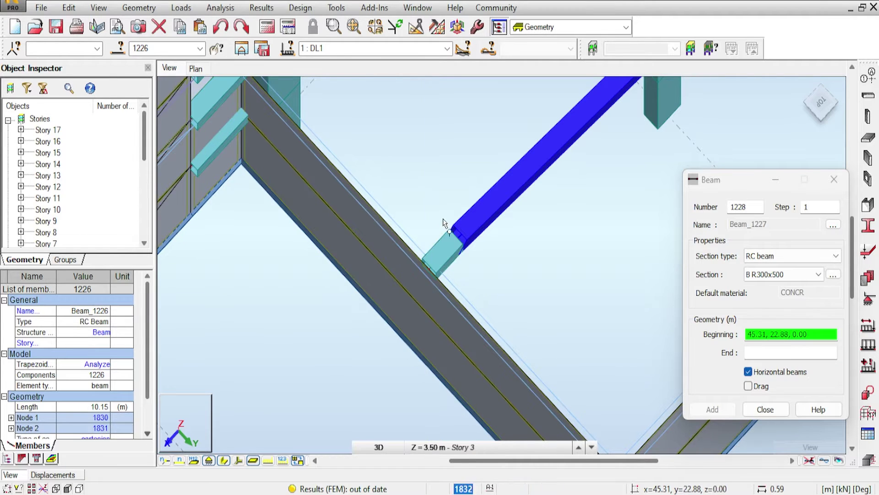
{"action": "left_click", "coordinate": [834, 179]}
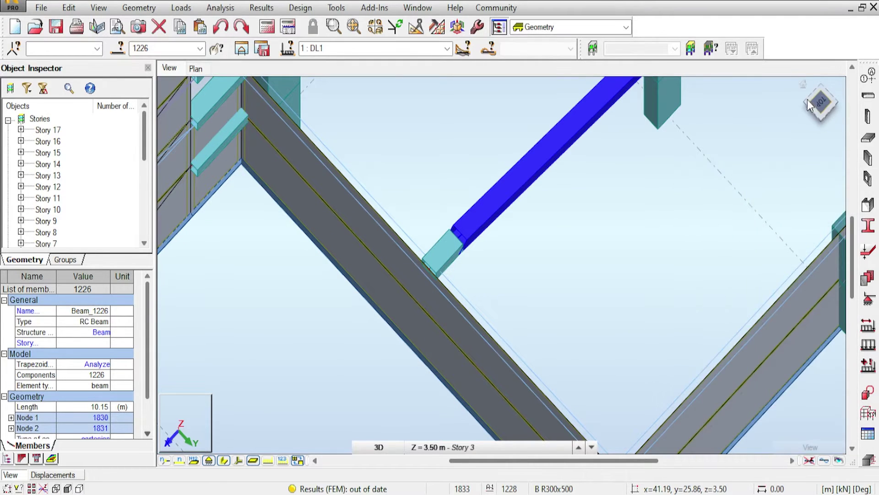
Step: Examine how the short beam, the sloping beams and the columns meet the basement walls around the ramp bay
{"action": "left_click_drag", "start_coordinate": [808, 100], "coordinate": [783, 86]}
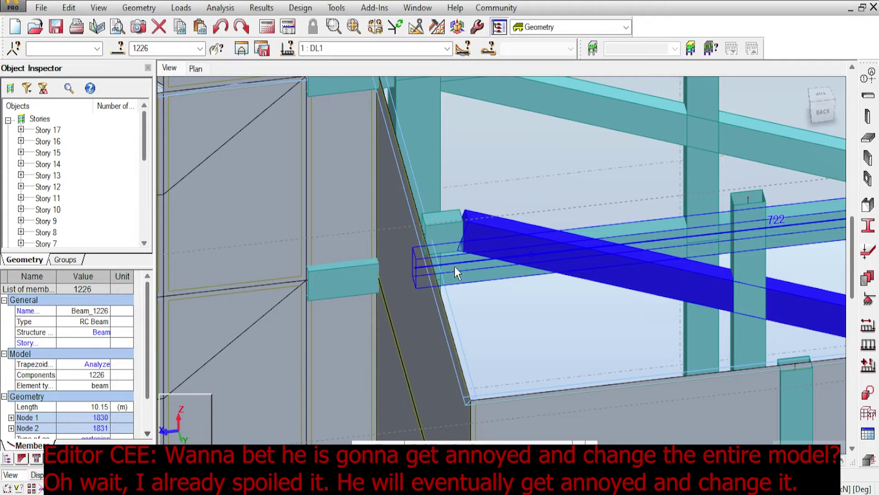
{"action": "scroll", "coordinate": [457, 263], "scroll_direction": "down", "scroll_amount": 2}
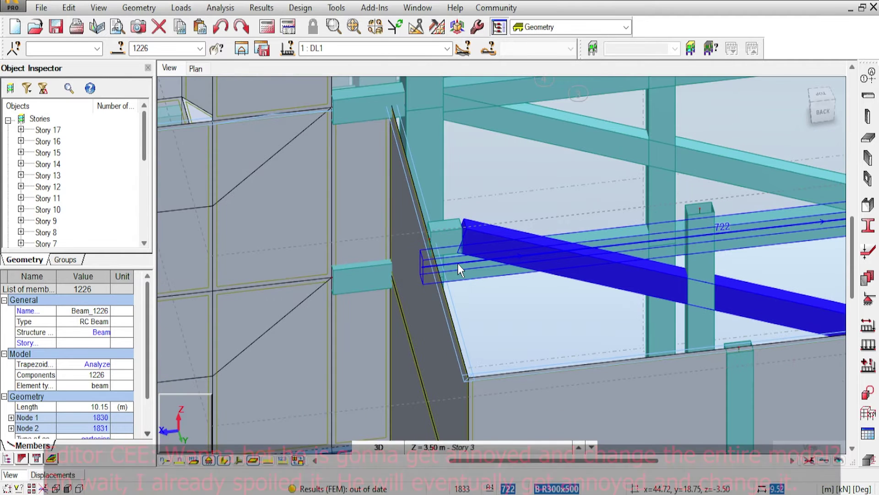
{"action": "middle_click_drag", "start_coordinate": [497, 177], "coordinate": [468, 194]}
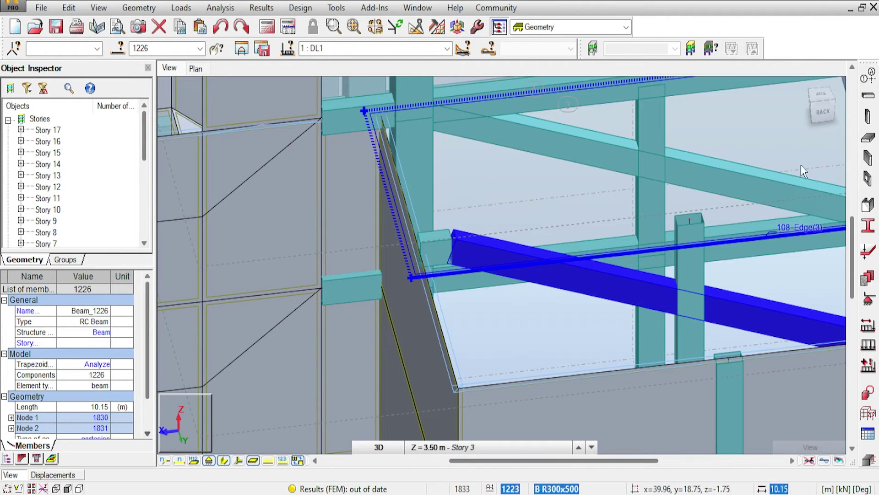
{"action": "left_click_drag", "start_coordinate": [842, 118], "coordinate": [786, 133]}
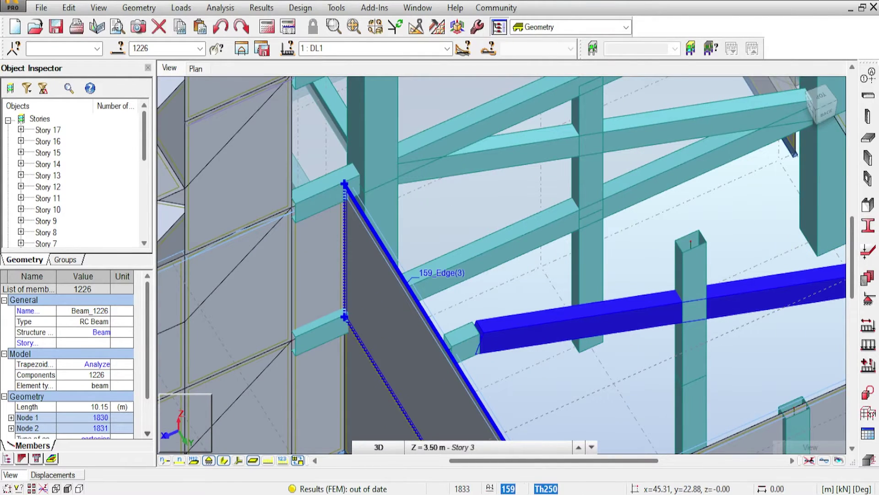
{"action": "middle_click_drag", "start_coordinate": [462, 339], "coordinate": [450, 321]}
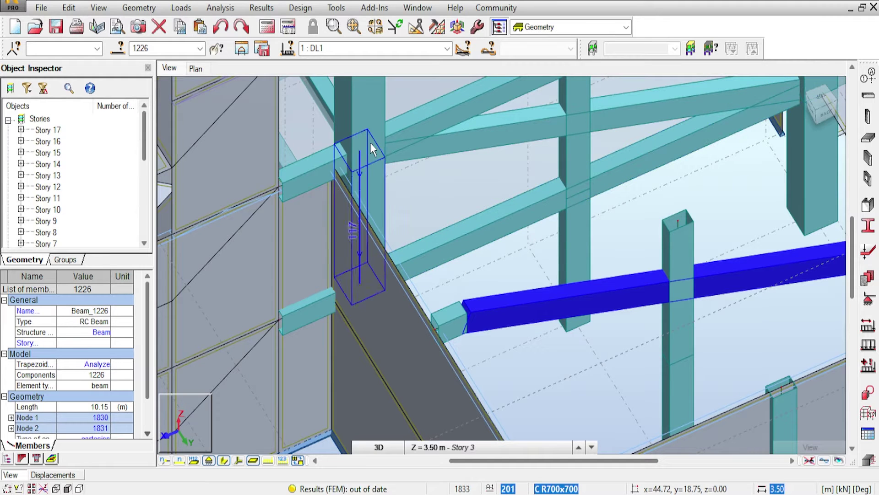
{"action": "middle_click_drag", "start_coordinate": [508, 298], "coordinate": [436, 310]}
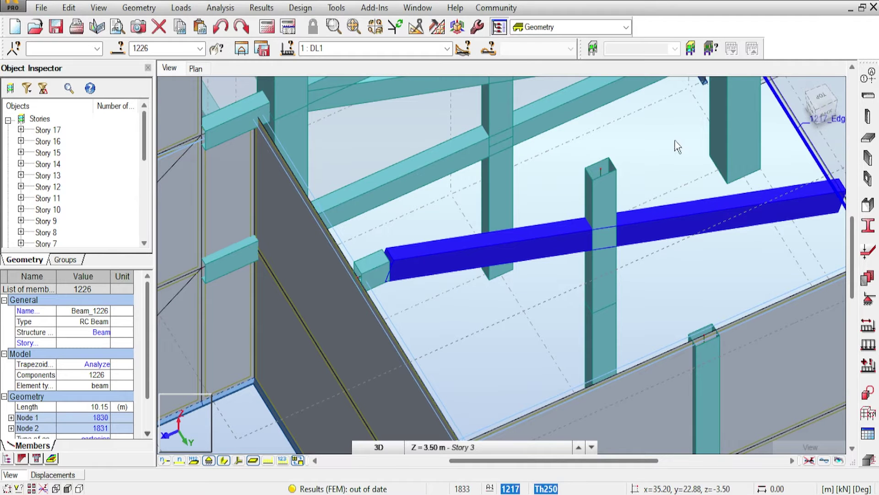
{"action": "middle_click_drag", "start_coordinate": [677, 147], "coordinate": [659, 243]}
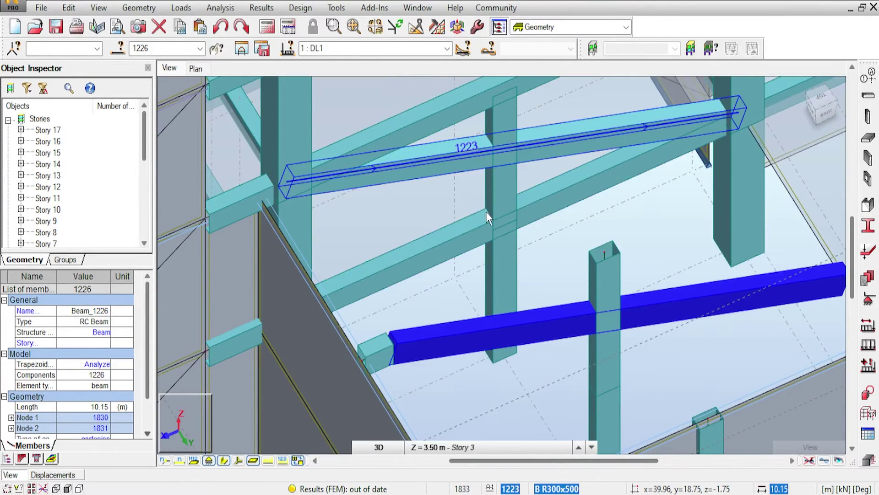
{"action": "middle_click_drag", "start_coordinate": [485, 211], "coordinate": [548, 229]}
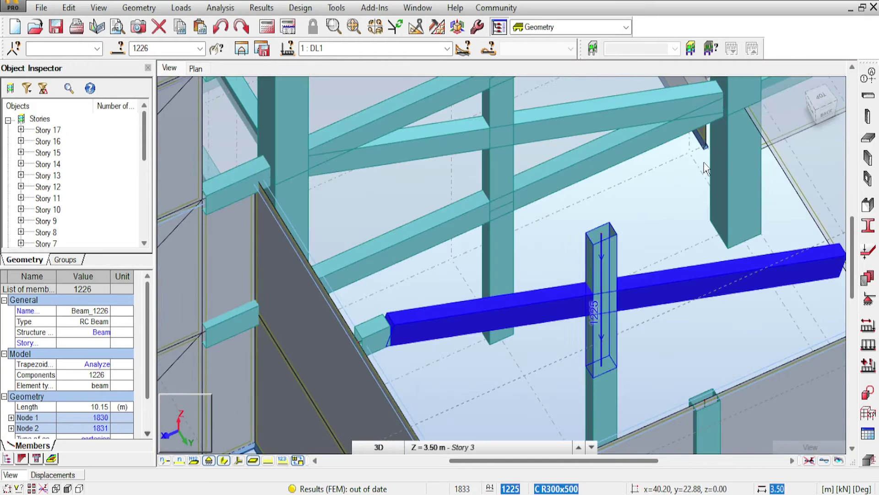
Step: Copy the two stacked middle column segments once by the translation vector 4.52, 0.00, 0.00 to the sloping beam's end near the wall
{"action": "left_click", "coordinate": [839, 113]}
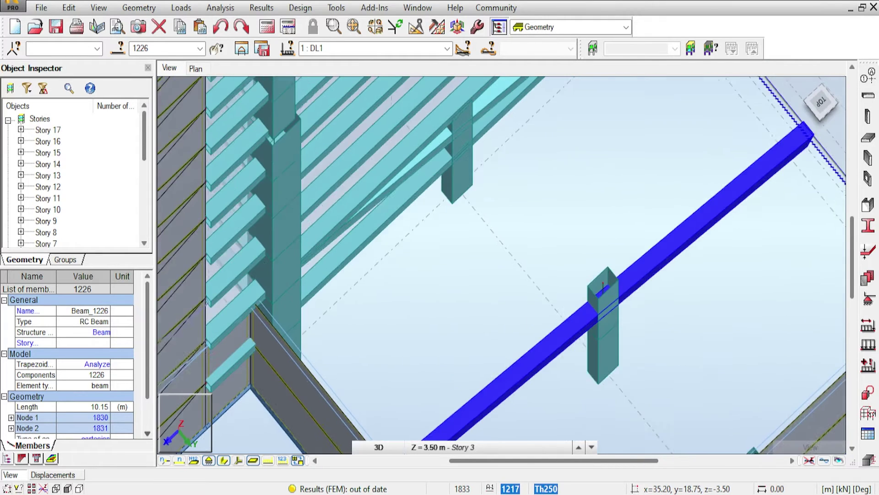
{"action": "middle_click_drag", "start_coordinate": [689, 189], "coordinate": [670, 152]}
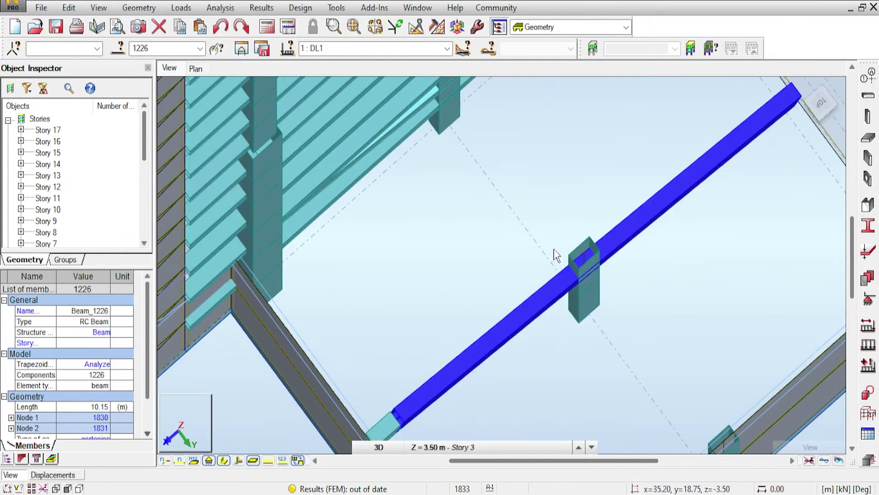
{"action": "left_click_drag", "start_coordinate": [653, 357], "coordinate": [631, 353]}
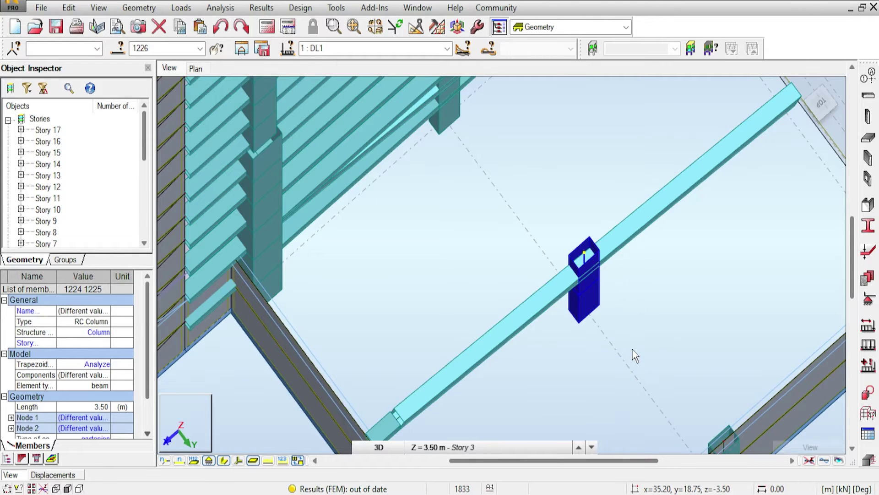
{"action": "left_click", "coordinate": [69, 8]}
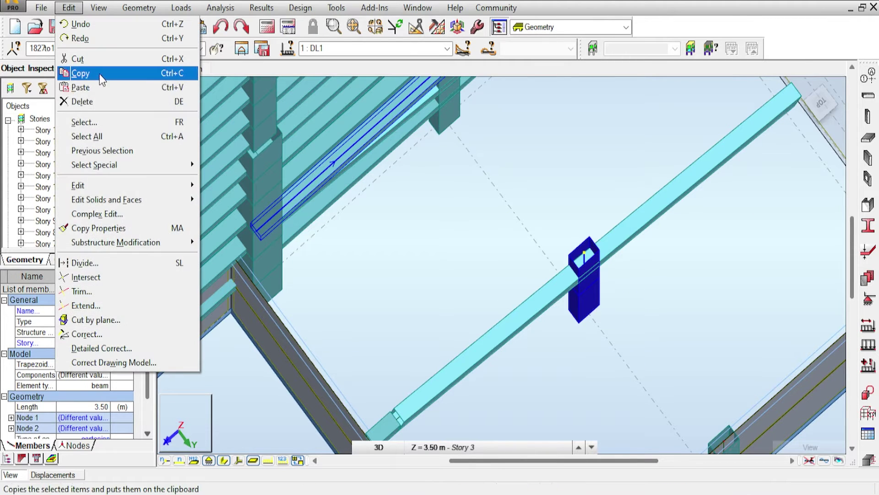
{"action": "mouse_move", "coordinate": [190, 183]}
{"action": "left_click", "coordinate": [234, 185]}
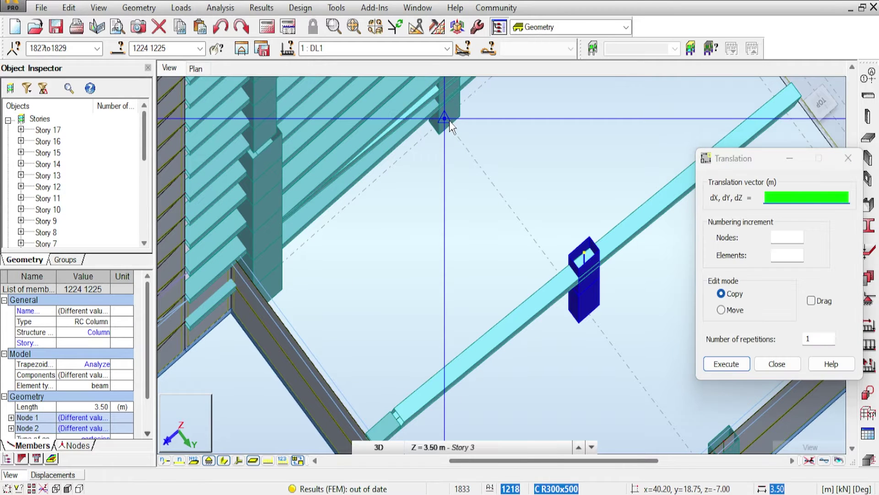
{"action": "left_click", "coordinate": [262, 286]}
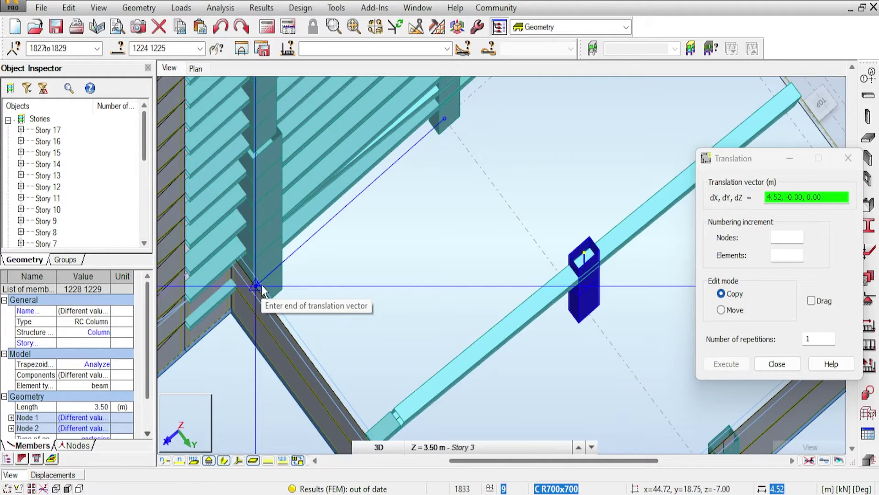
{"action": "middle_click_drag", "start_coordinate": [410, 322], "coordinate": [397, 190]}
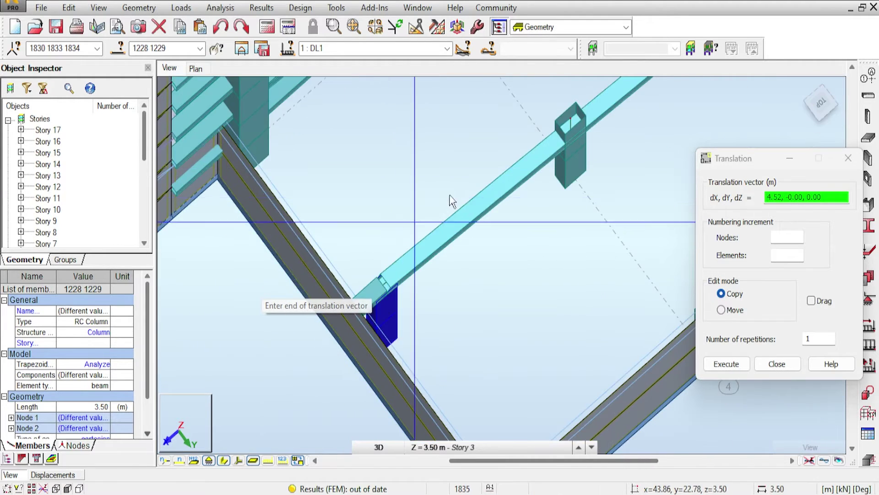
{"action": "middle_click_drag", "start_coordinate": [452, 201], "coordinate": [440, 214]}
{"action": "left_click", "coordinate": [783, 362]}
{"action": "middle_click_drag", "start_coordinate": [475, 266], "coordinate": [440, 224]}
{"action": "left_click", "coordinate": [814, 95]}
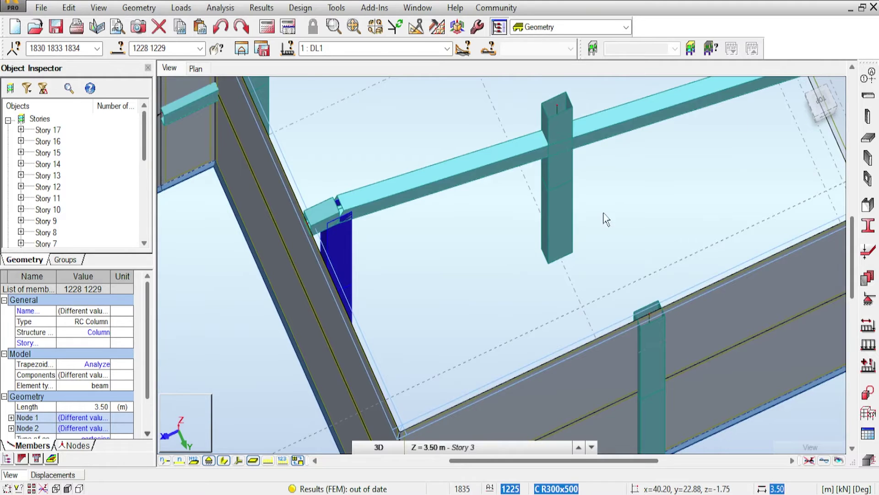
Step: With section shapes hidden, add an RC beam B R300x500 from 44.72, 18.75, 0.00 to the new column at 44.72, 22.87, 0.00
{"action": "left_click", "coordinate": [868, 95]}
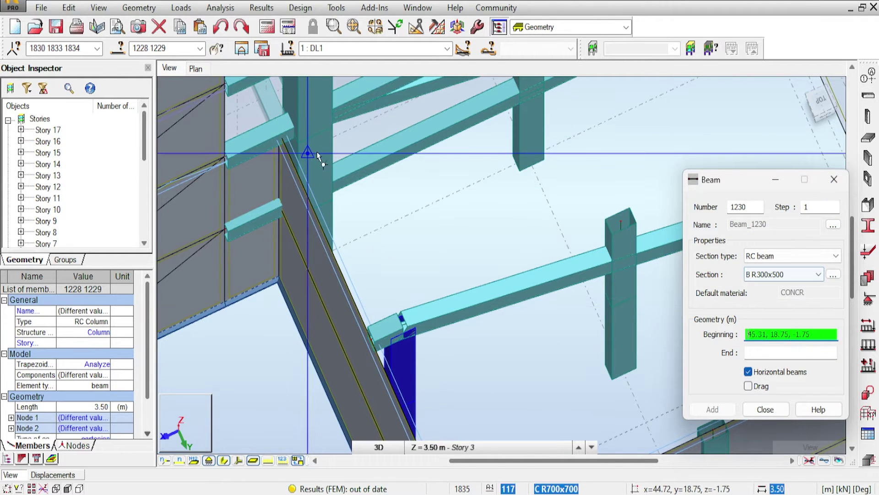
{"action": "left_click", "coordinate": [222, 460]}
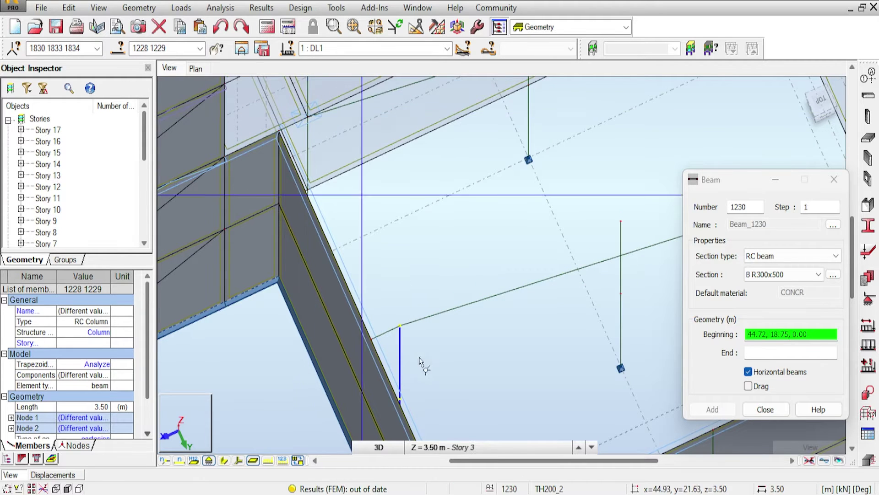
{"action": "scroll", "coordinate": [393, 326], "scroll_direction": "up", "scroll_amount": 3}
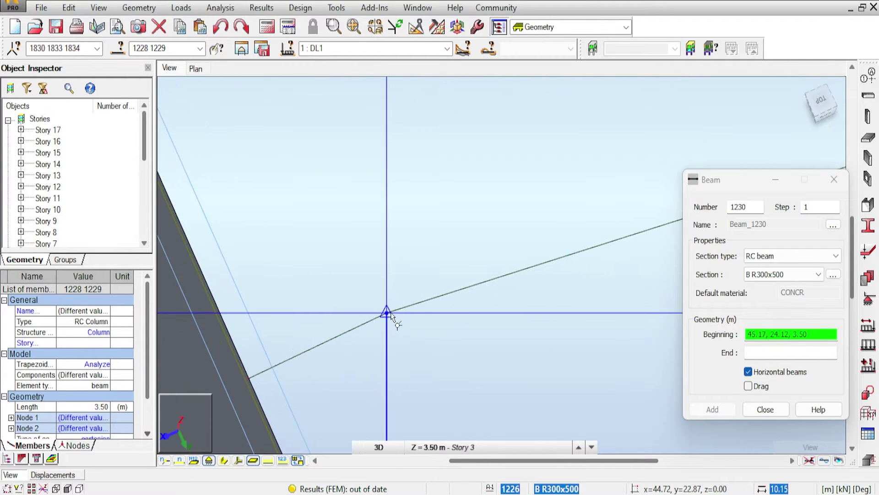
{"action": "scroll", "coordinate": [392, 316], "scroll_direction": "down", "scroll_amount": 4}
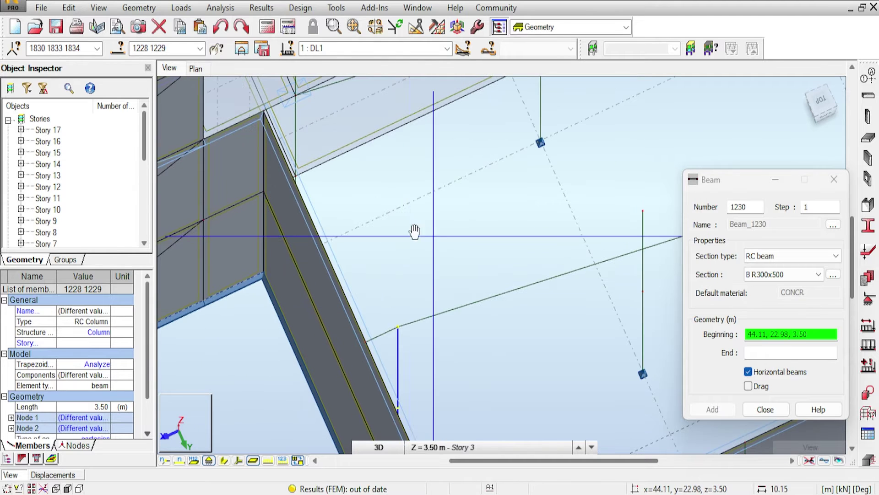
{"action": "left_click", "coordinate": [295, 95]}
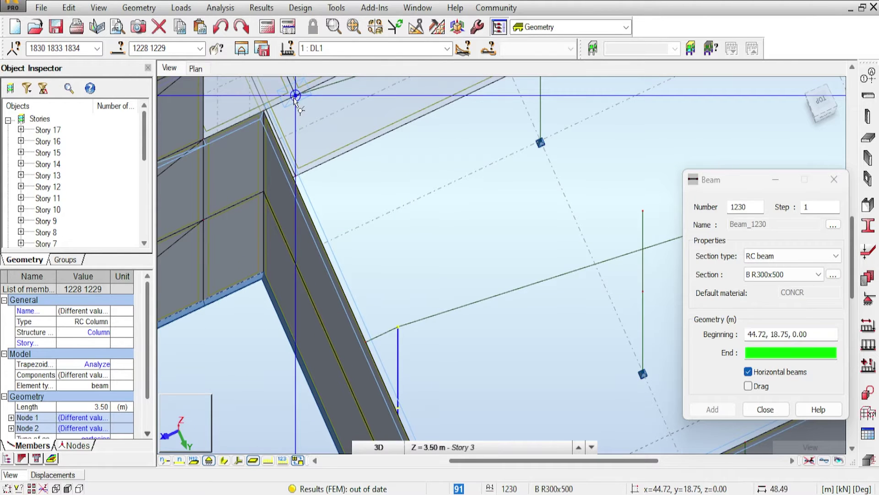
{"action": "left_click", "coordinate": [399, 333]}
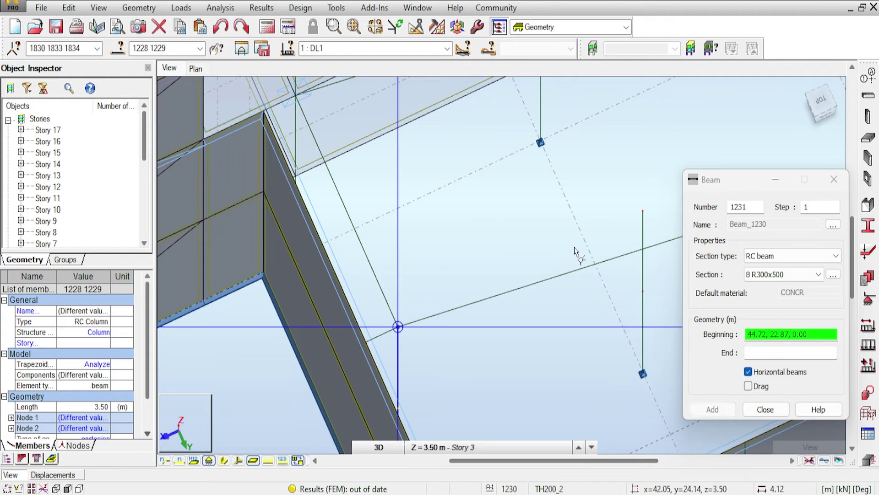
Step: Add an RC beam B R300x500 from 35.20, 18.75, -3.50 to the basement wall at 35.20, 27.00, -3.50 and show the section shapes again
{"action": "middle_click_drag", "start_coordinate": [575, 251], "coordinate": [476, 287]}
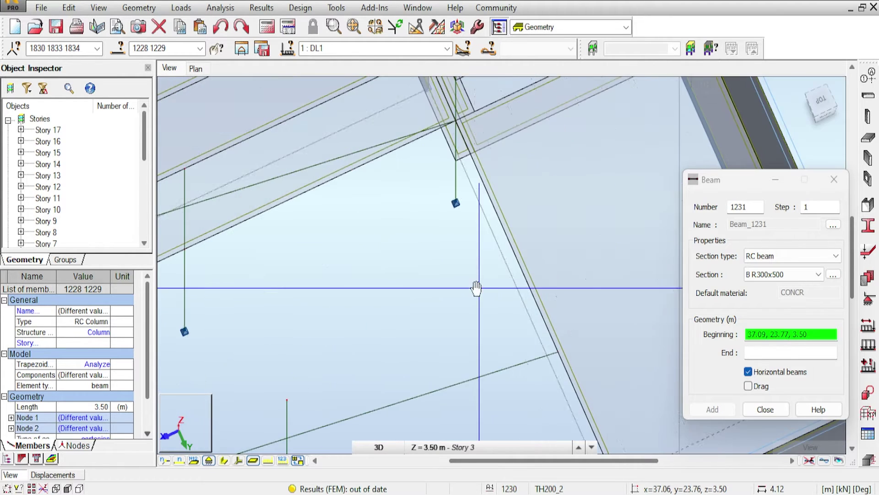
{"action": "left_click", "coordinate": [456, 121]}
{"action": "middle_click_drag", "start_coordinate": [556, 314], "coordinate": [420, 87]}
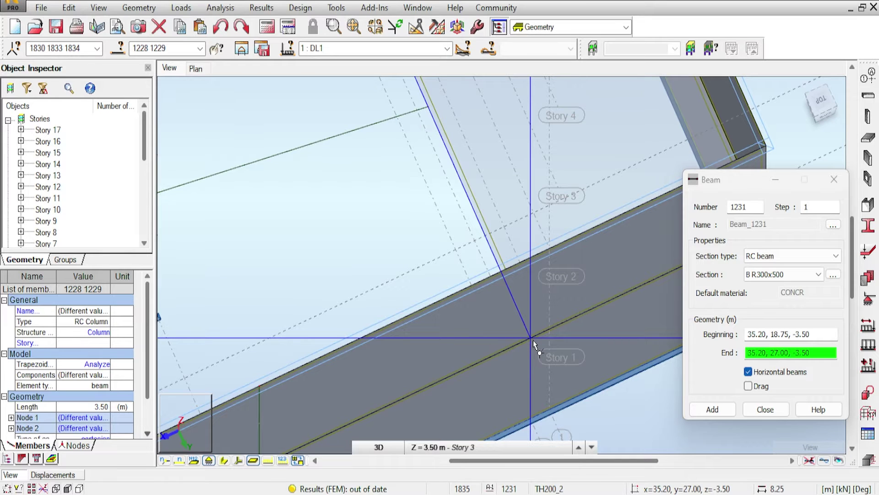
{"action": "left_click", "coordinate": [532, 338]}
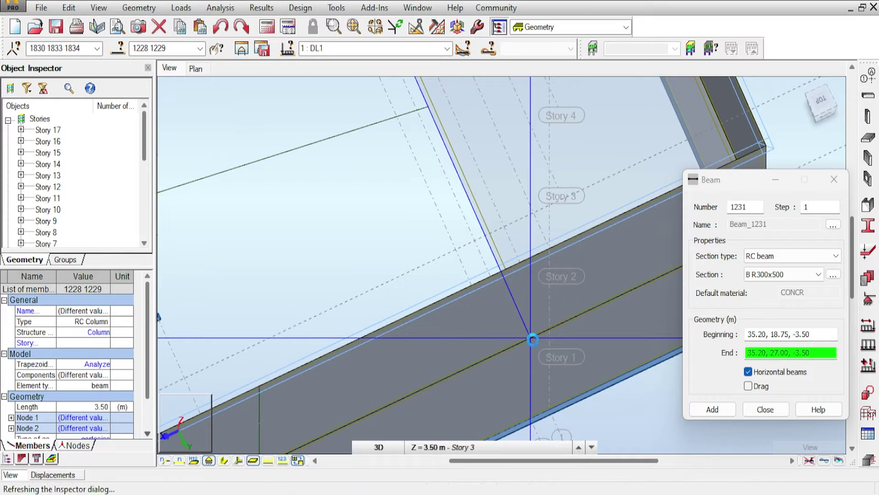
{"action": "left_click", "coordinate": [224, 459]}
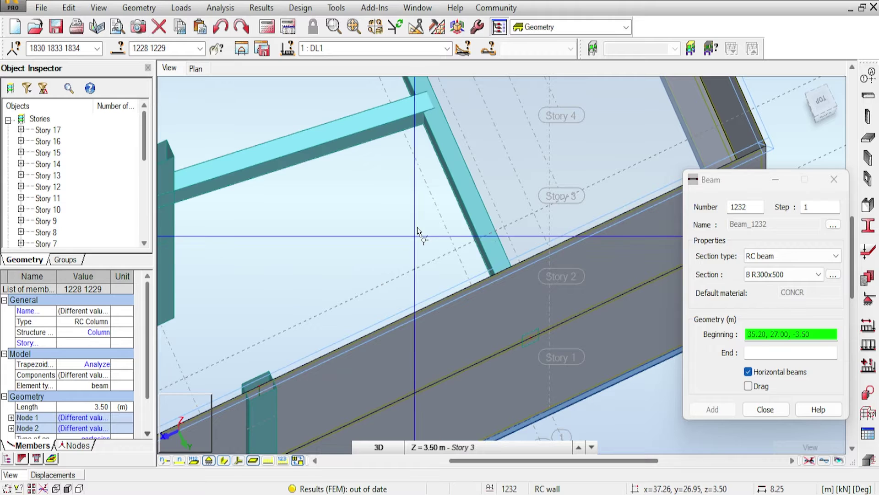
{"action": "scroll", "coordinate": [424, 210], "scroll_direction": "down", "scroll_amount": 2}
{"action": "middle_click_drag", "start_coordinate": [407, 202], "coordinate": [434, 221]}
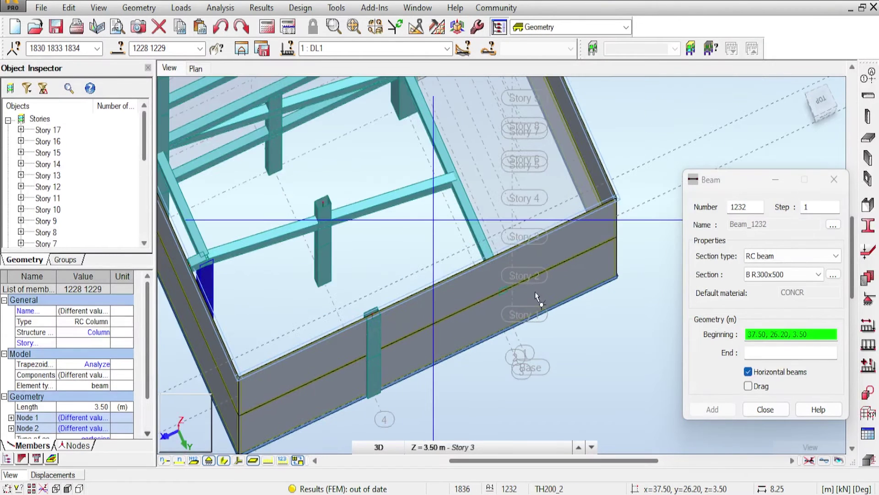
{"action": "scroll", "coordinate": [518, 302], "scroll_direction": "up", "scroll_amount": 1}
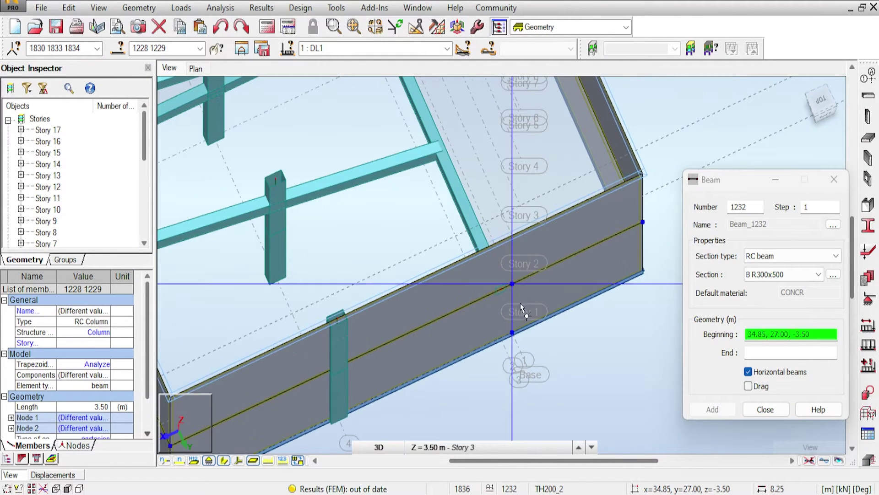
{"action": "left_click", "coordinate": [766, 409]}
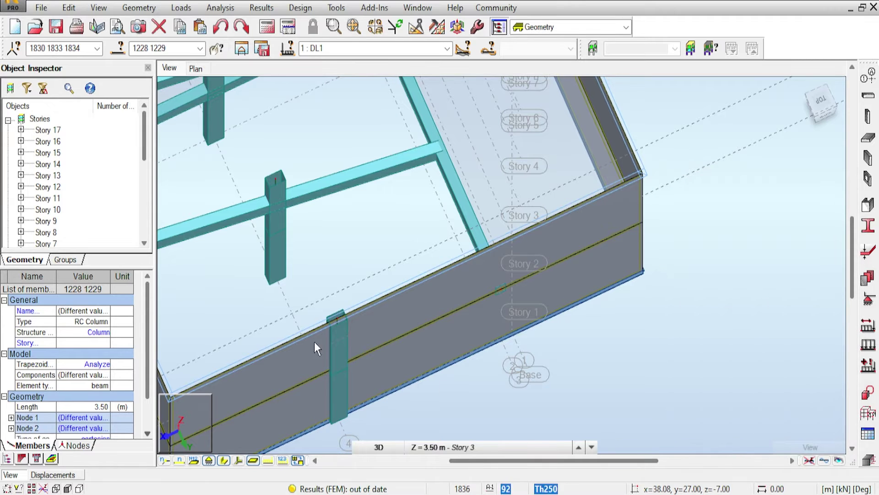
{"action": "scroll", "coordinate": [311, 310], "scroll_direction": "down", "scroll_amount": 2}
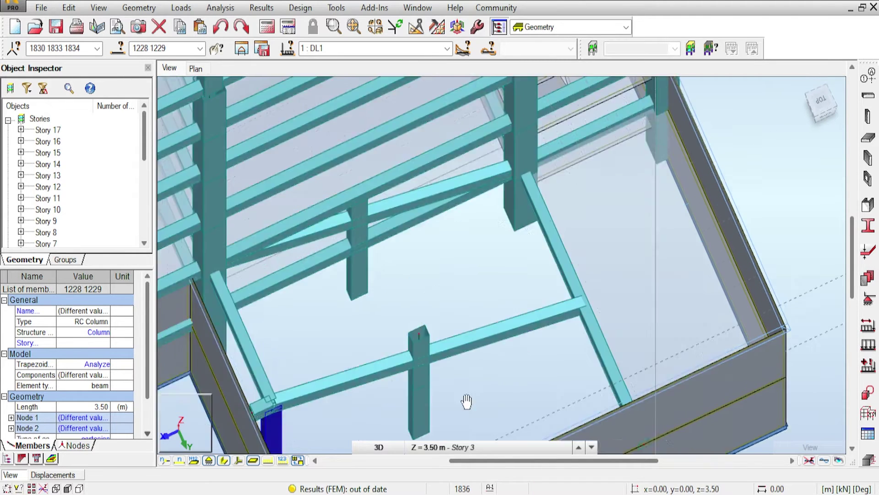
{"action": "scroll", "coordinate": [449, 334], "scroll_direction": "up", "scroll_amount": 2}
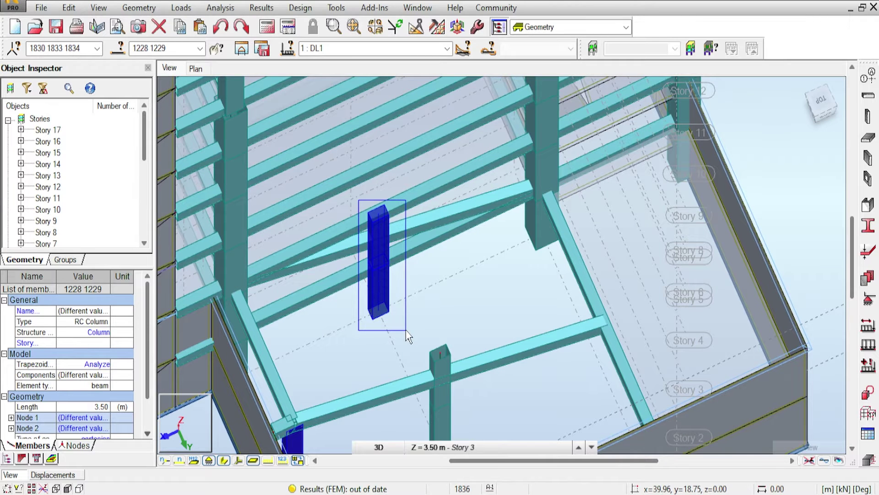
Step: Copy the two stacked column segments on grid line 4 in the front basement wall once to the wall end of the neighbouring beam
{"action": "middle_click_drag", "start_coordinate": [408, 333], "coordinate": [372, 189]}
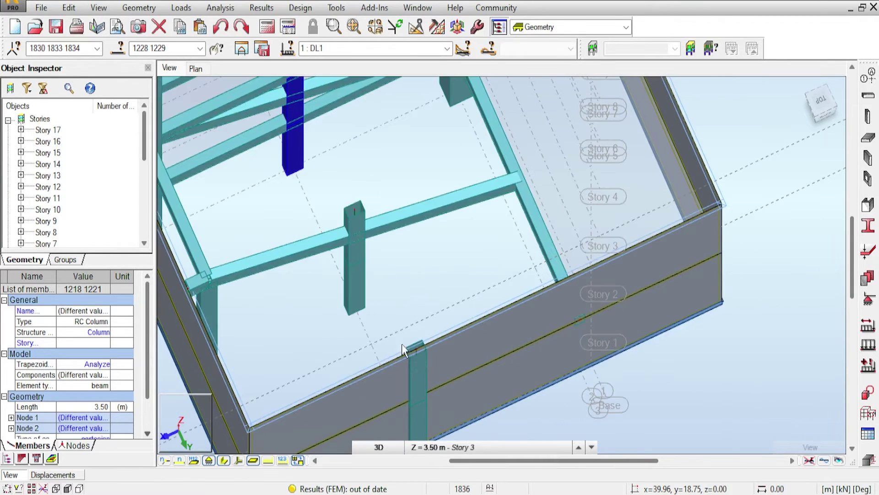
{"action": "left_click", "coordinate": [391, 306]}
{"action": "middle_click_drag", "start_coordinate": [394, 273], "coordinate": [393, 271]}
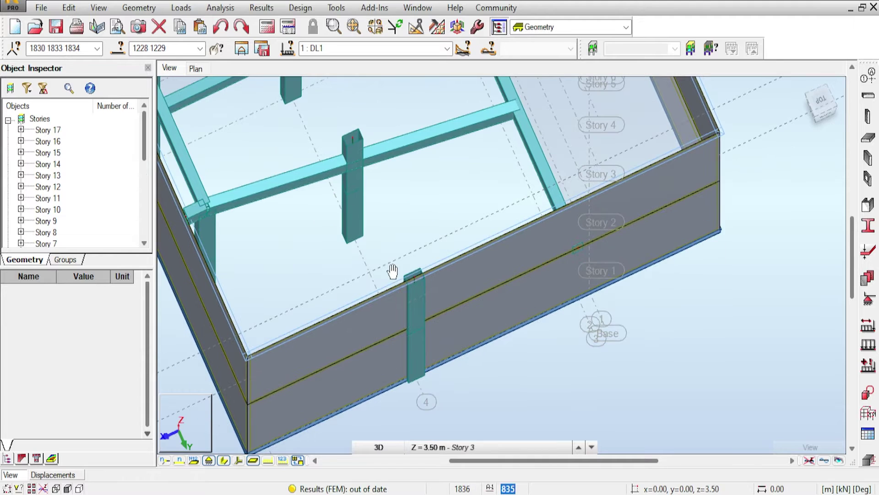
{"action": "left_click", "coordinate": [406, 290]}
{"action": "left_click", "coordinate": [69, 8]}
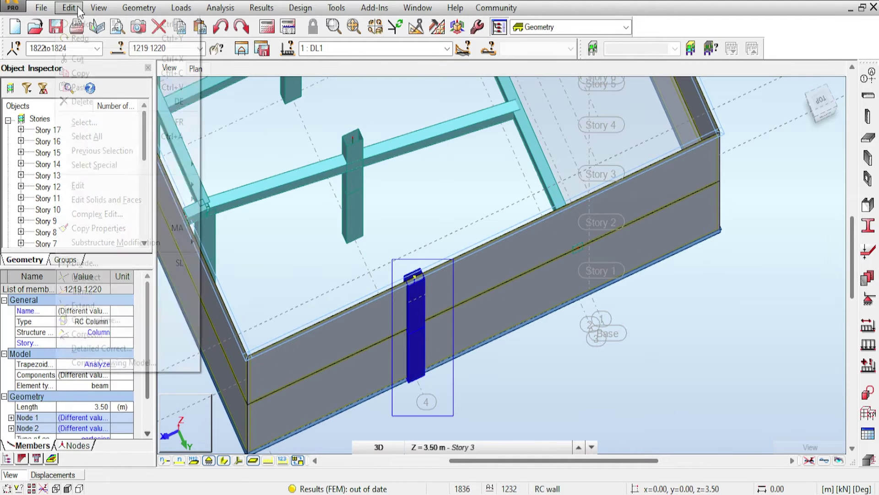
{"action": "mouse_move", "coordinate": [194, 183]}
{"action": "left_click", "coordinate": [311, 185]}
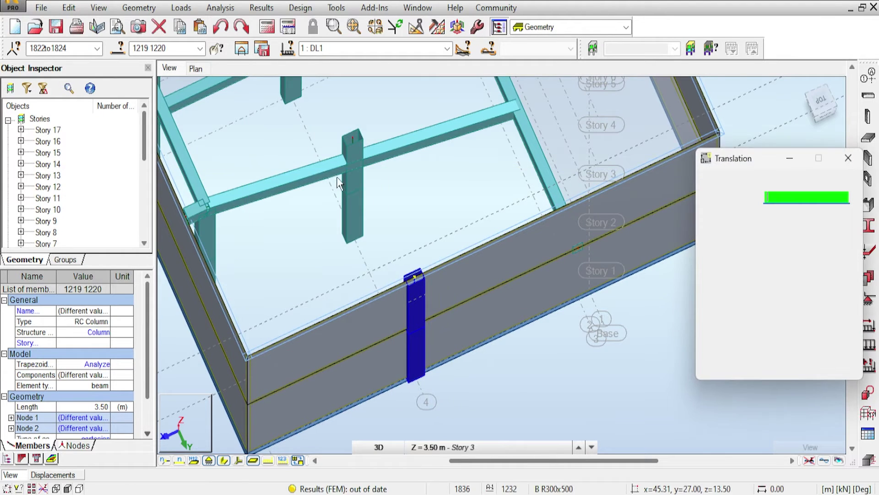
{"action": "scroll", "coordinate": [348, 232], "scroll_direction": "up", "scroll_amount": 3}
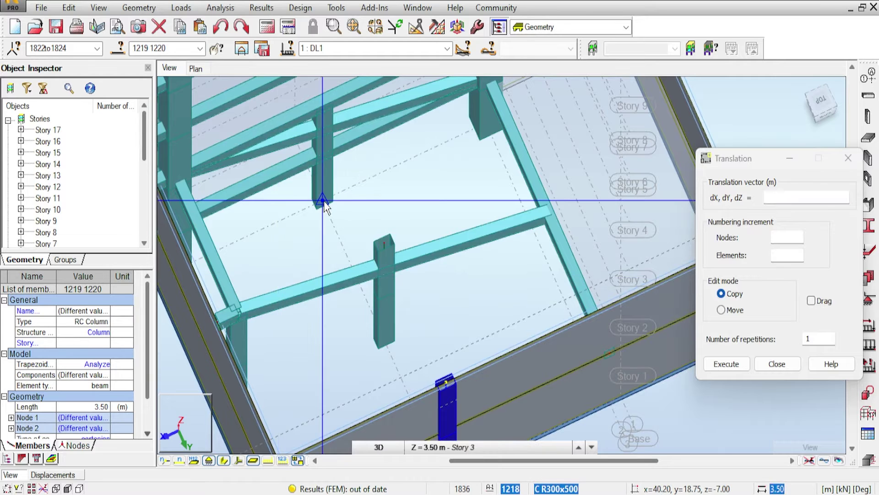
{"action": "middle_click_drag", "start_coordinate": [327, 199], "coordinate": [324, 256]}
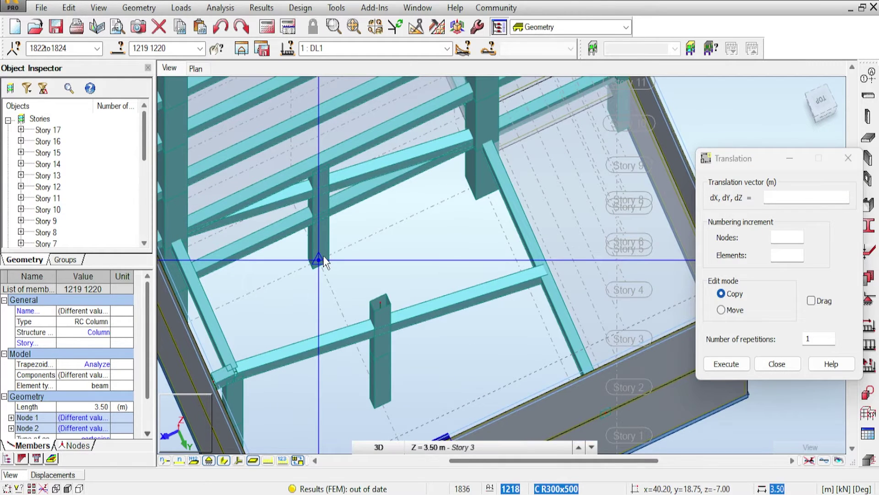
{"action": "left_click", "coordinate": [482, 185]}
{"action": "middle_click_drag", "start_coordinate": [485, 279], "coordinate": [371, 170]}
{"action": "middle_click_drag", "start_coordinate": [410, 265], "coordinate": [458, 218]}
{"action": "left_click", "coordinate": [788, 367]}
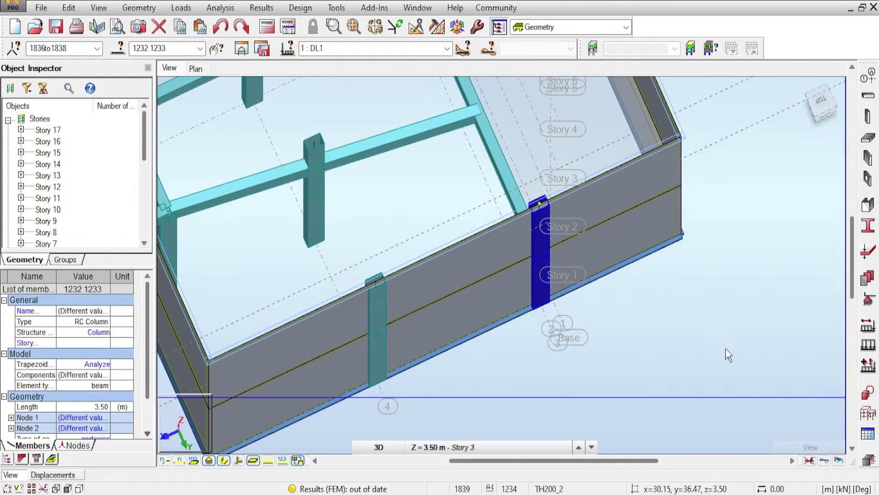
Step: Examine how the sloping beams, columns and adjacent floor slab edges meet around the ramp bay and front basement wall
{"action": "middle_click_drag", "start_coordinate": [393, 232], "coordinate": [445, 290]}
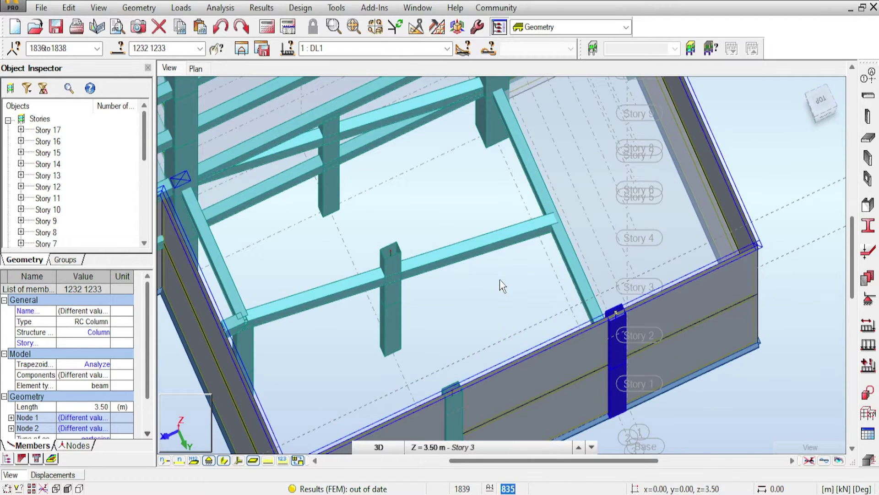
{"action": "left_click", "coordinate": [666, 207]}
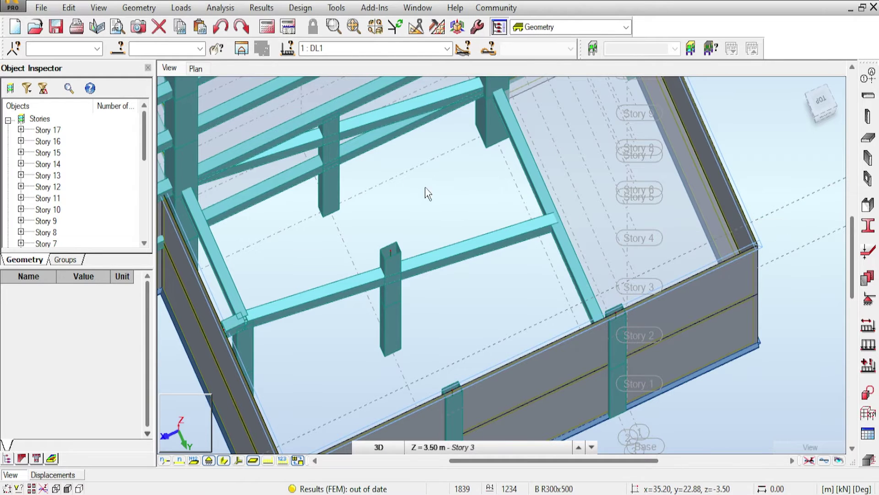
{"action": "middle_click_drag", "start_coordinate": [426, 192], "coordinate": [402, 182]}
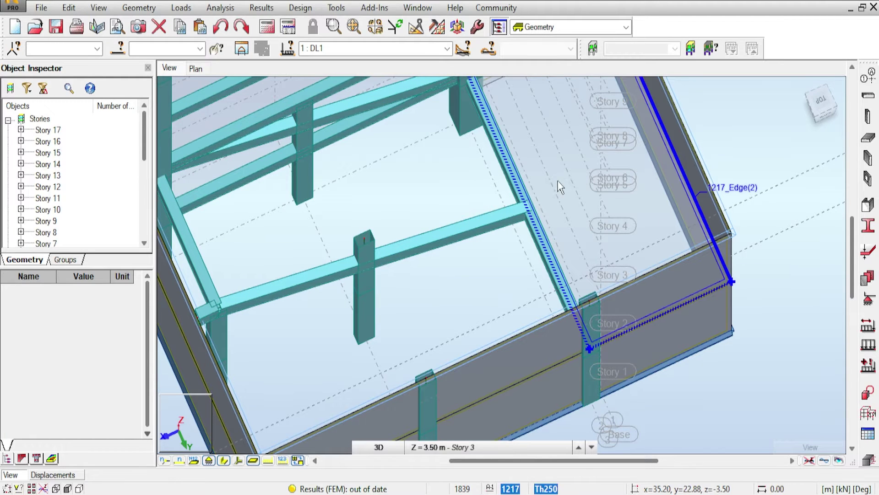
{"action": "middle_click_drag", "start_coordinate": [560, 186], "coordinate": [650, 216]}
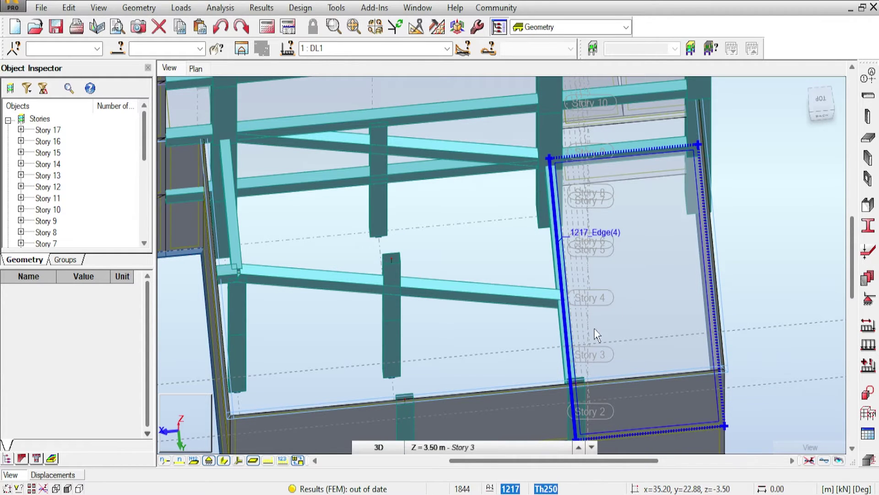
{"action": "middle_click_drag", "start_coordinate": [567, 301], "coordinate": [586, 273]}
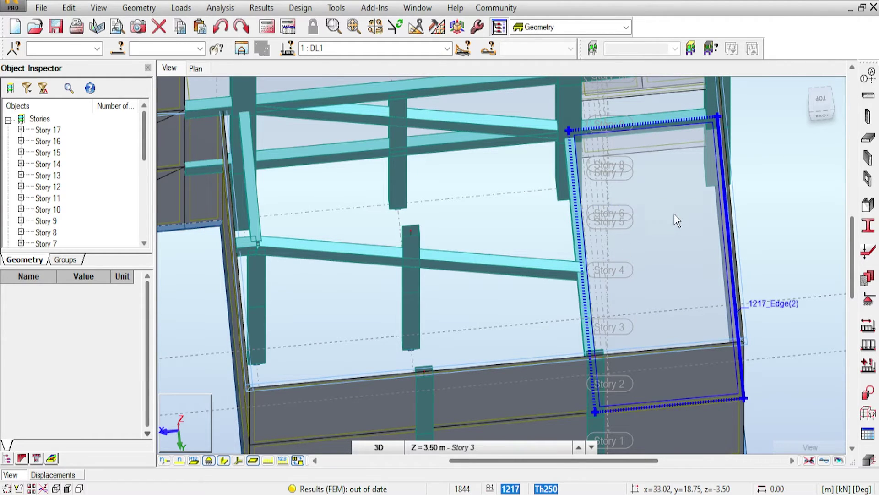
{"action": "middle_click_drag", "start_coordinate": [674, 214], "coordinate": [678, 225]}
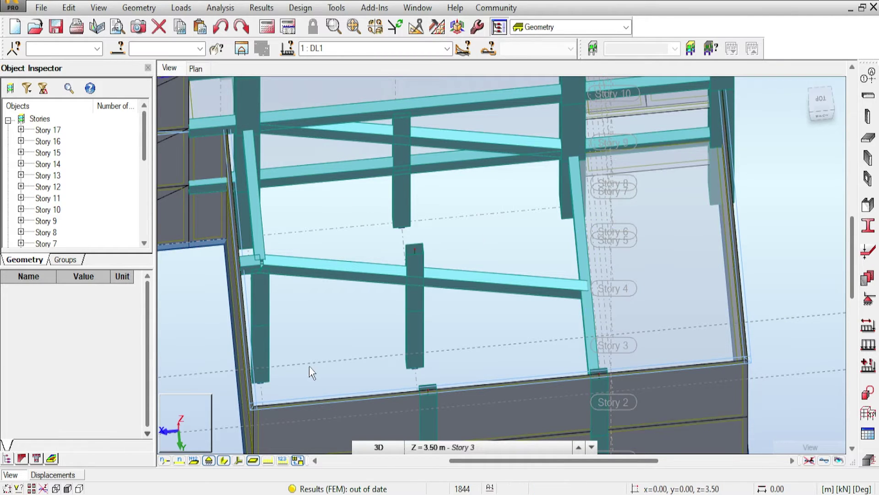
{"action": "middle_click_drag", "start_coordinate": [353, 281], "coordinate": [387, 251]}
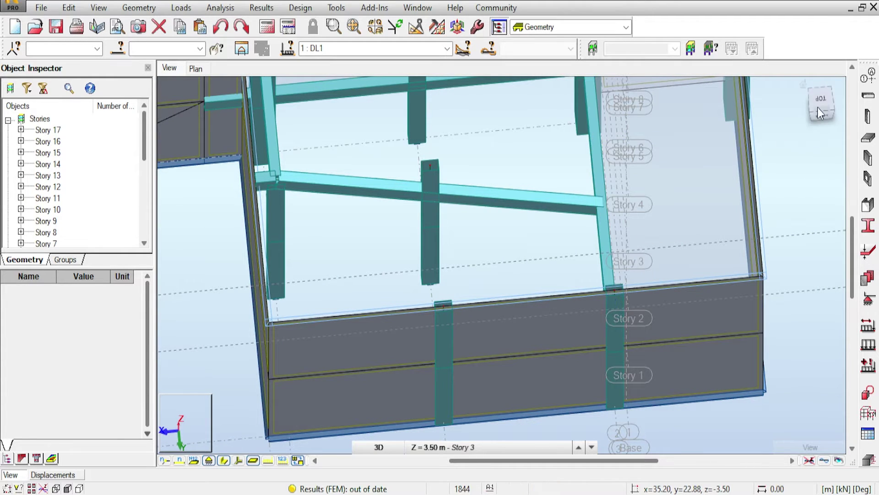
Step: Add chained RC beams B R300x500 with Drag enabled from 35.20, 22.88, -3.50 through 40.20, 22.88, -3.50 to 44.72, 22.87, -3.50
{"action": "left_click", "coordinate": [868, 96]}
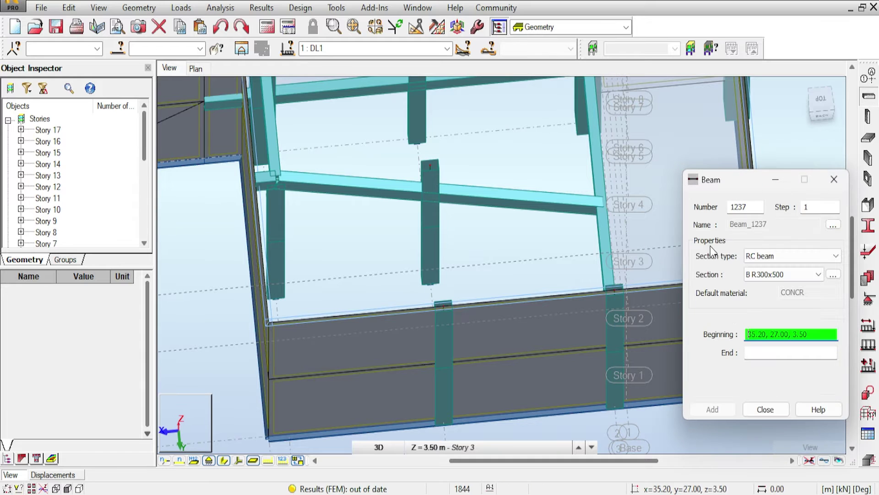
{"action": "left_click", "coordinate": [600, 211]}
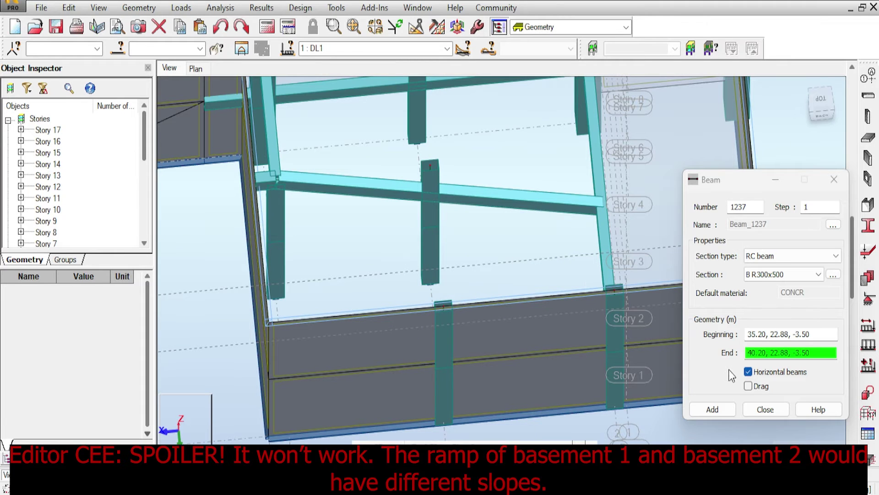
{"action": "left_click", "coordinate": [751, 387]}
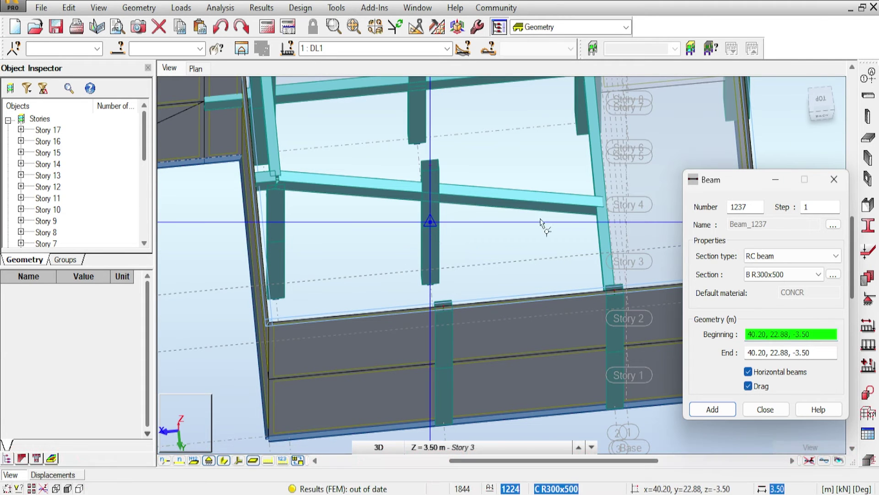
{"action": "left_click", "coordinate": [600, 207]}
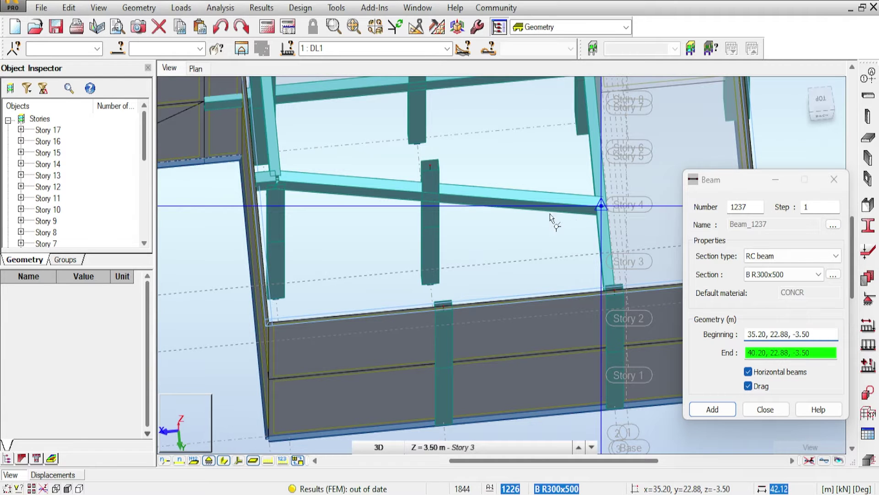
{"action": "left_click", "coordinate": [429, 223]}
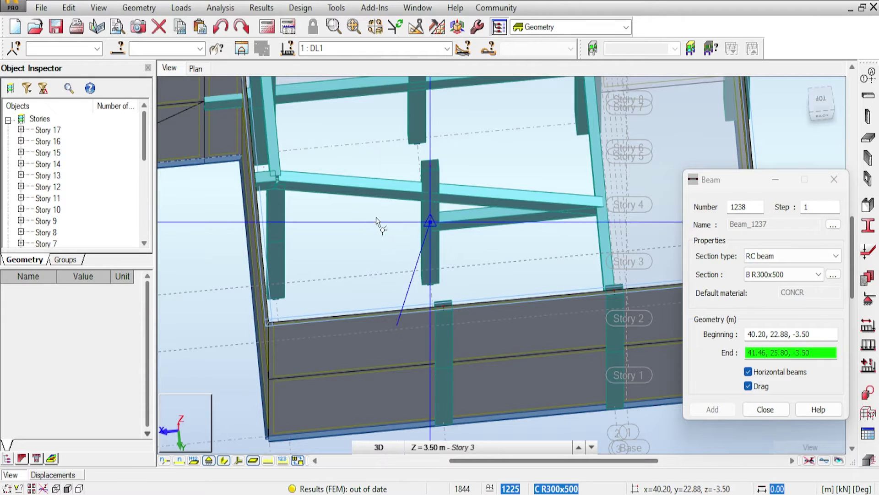
{"action": "left_click", "coordinate": [279, 239]}
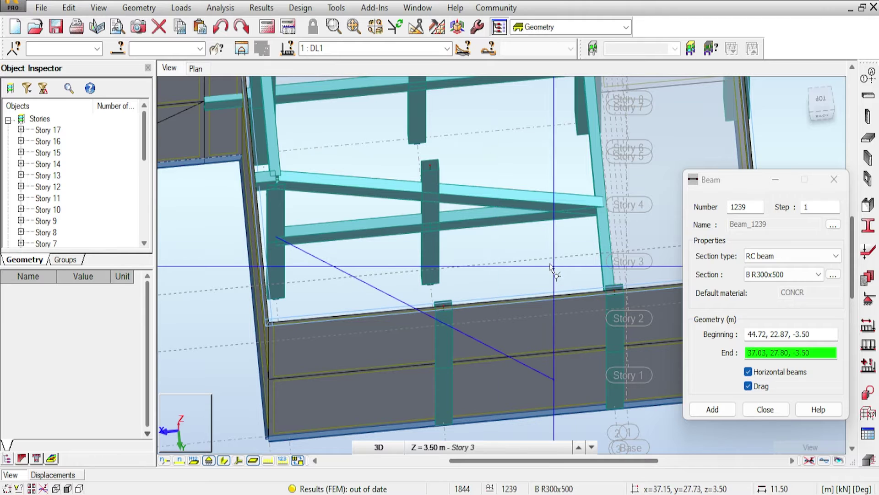
{"action": "key", "text": "Escape"}
{"action": "middle_click_drag", "start_coordinate": [550, 263], "coordinate": [521, 210]}
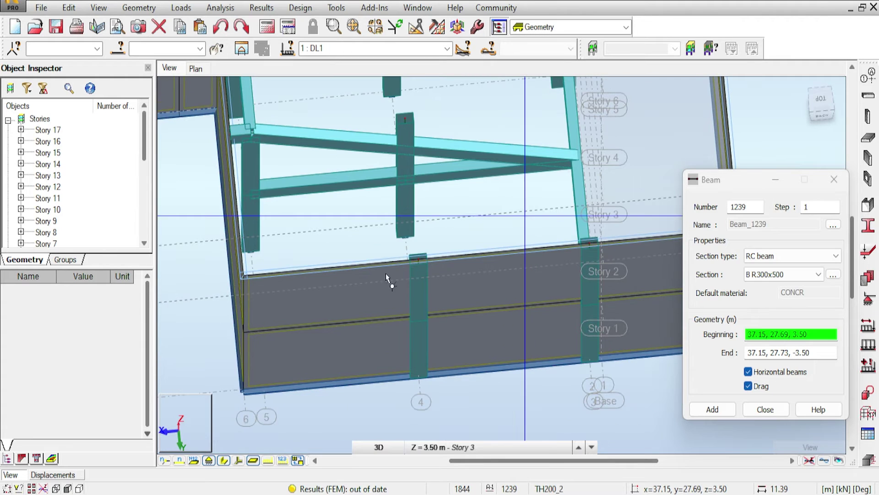
{"action": "left_click", "coordinate": [748, 409]}
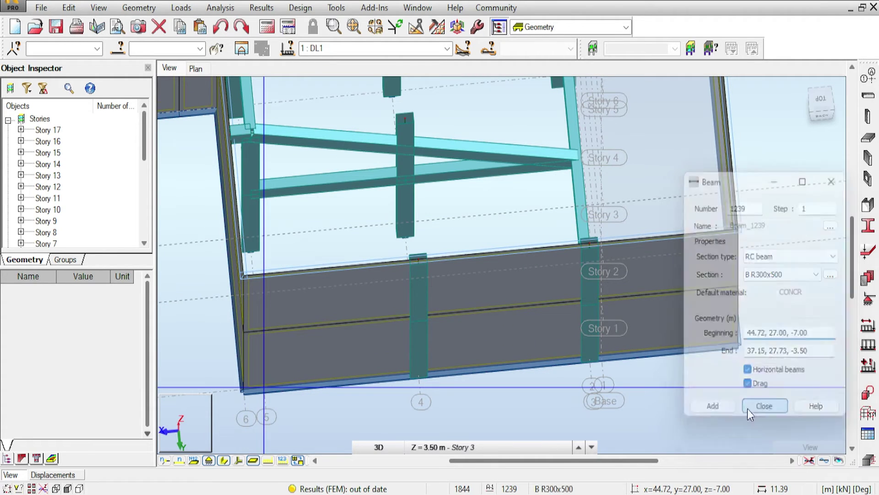
{"action": "left_click_drag", "start_coordinate": [453, 249], "coordinate": [398, 401]}
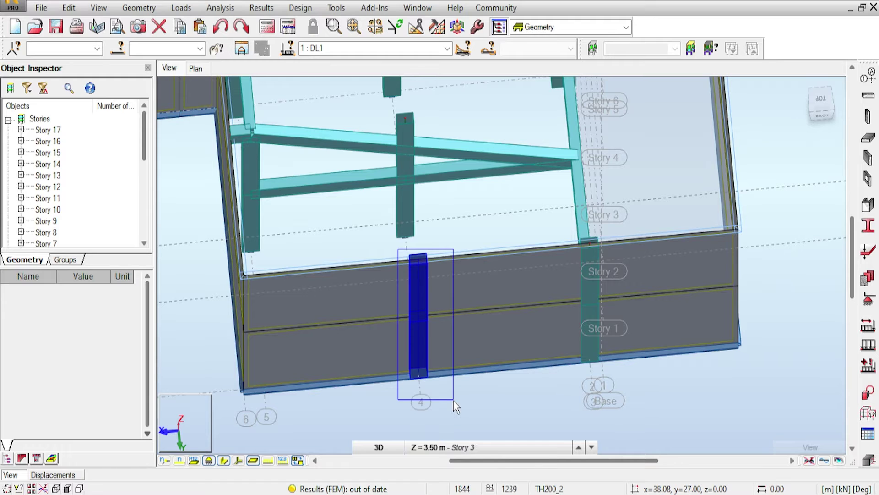
{"action": "left_click", "coordinate": [69, 7]}
{"action": "mouse_move", "coordinate": [106, 186]}
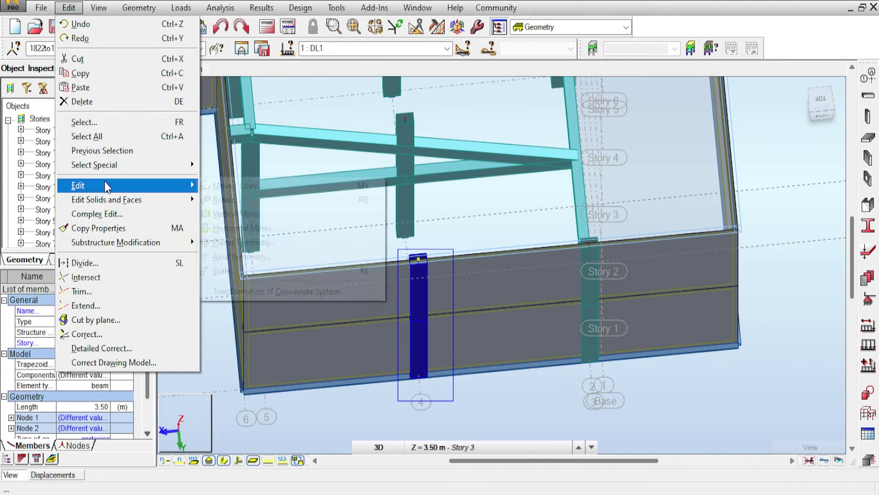
{"action": "left_click", "coordinate": [241, 181]}
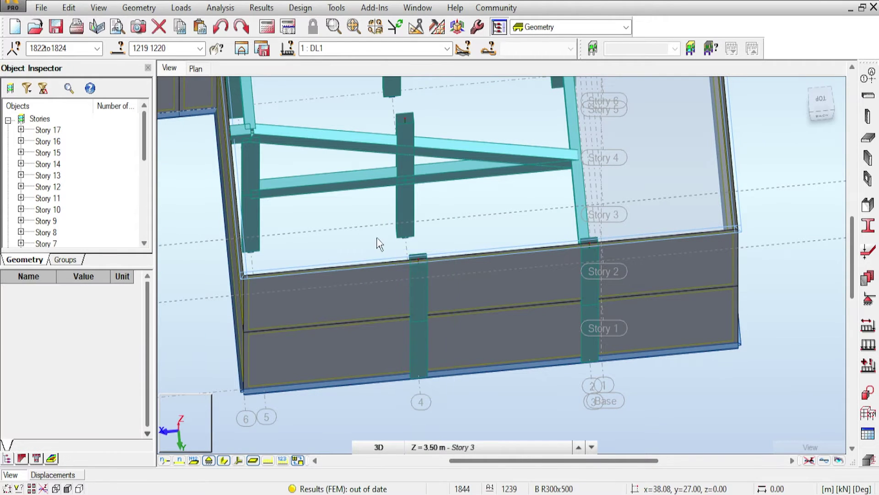
Step: Copy the two stacked columns at grid 4 to grid 5 with a translation of 4.52, 0.00, 0.00 m and one repetition
{"action": "left_click_drag", "start_coordinate": [377, 237], "coordinate": [481, 418]}
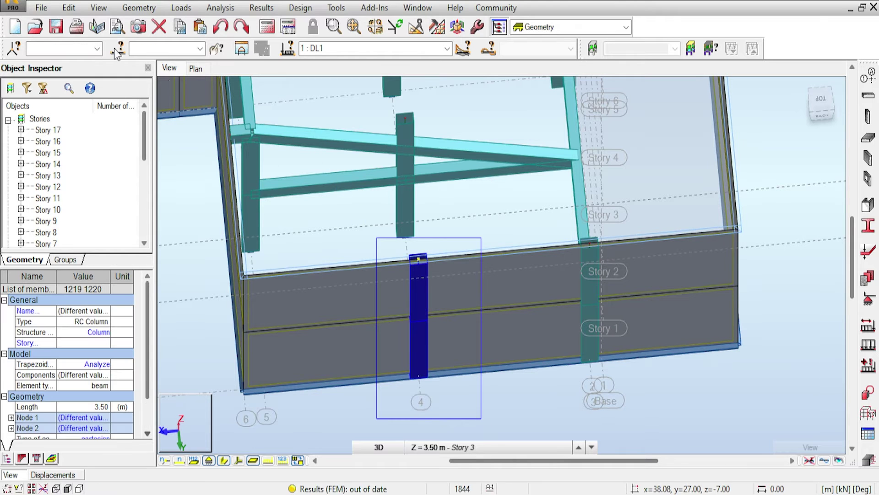
{"action": "left_click", "coordinate": [69, 8]}
{"action": "mouse_move", "coordinate": [191, 180]}
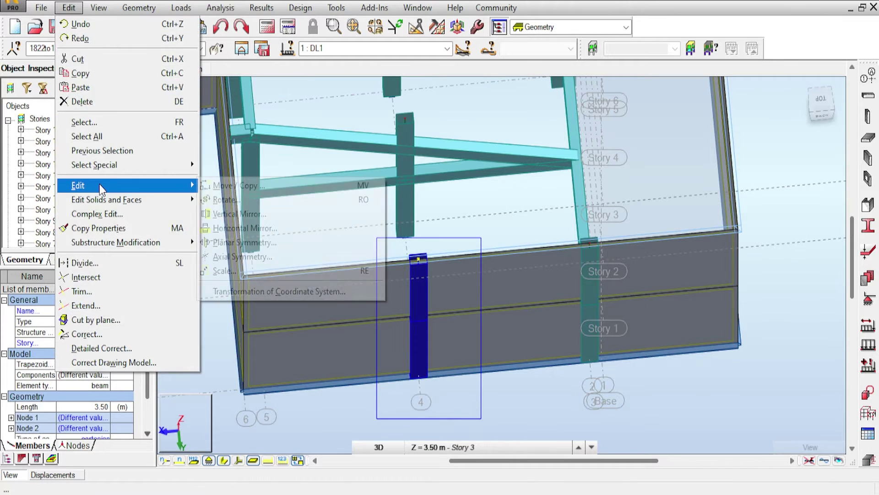
{"action": "left_click", "coordinate": [219, 187]}
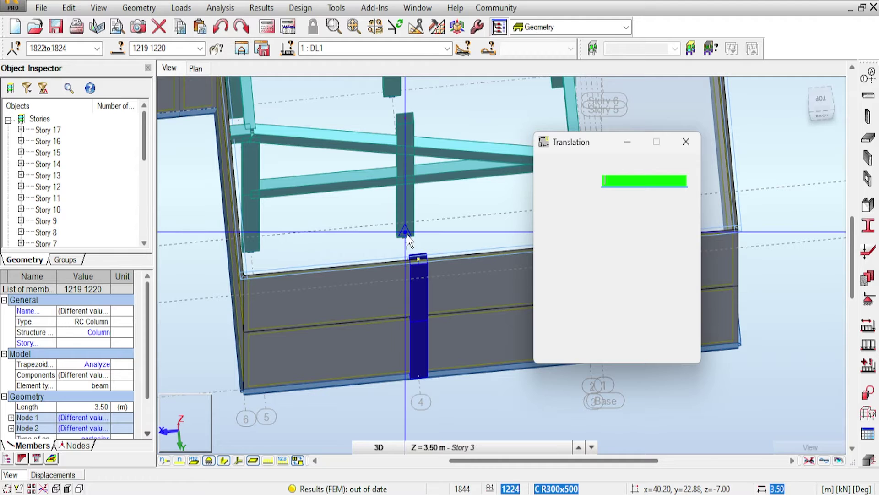
{"action": "left_click", "coordinate": [407, 234]}
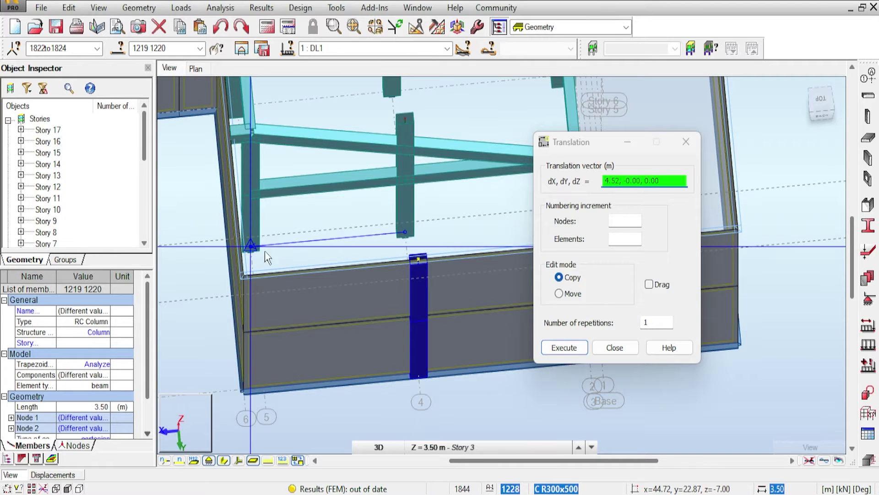
{"action": "left_click", "coordinate": [561, 345]}
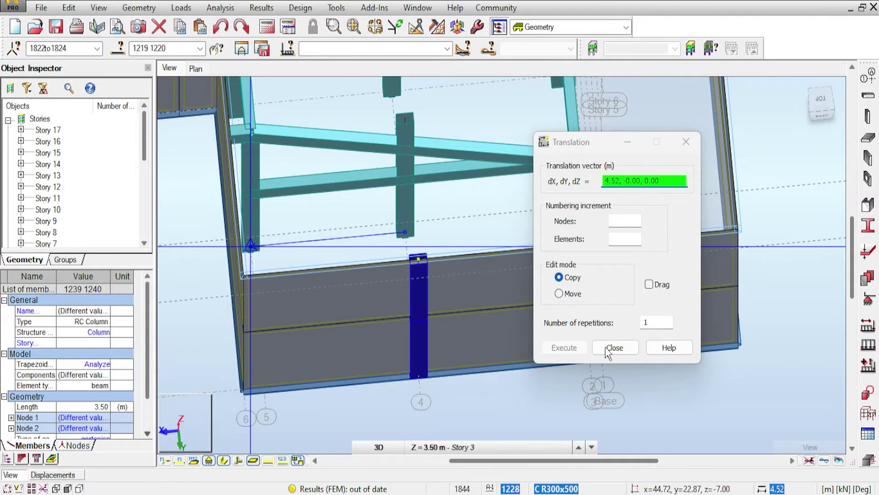
{"action": "left_click", "coordinate": [609, 349]}
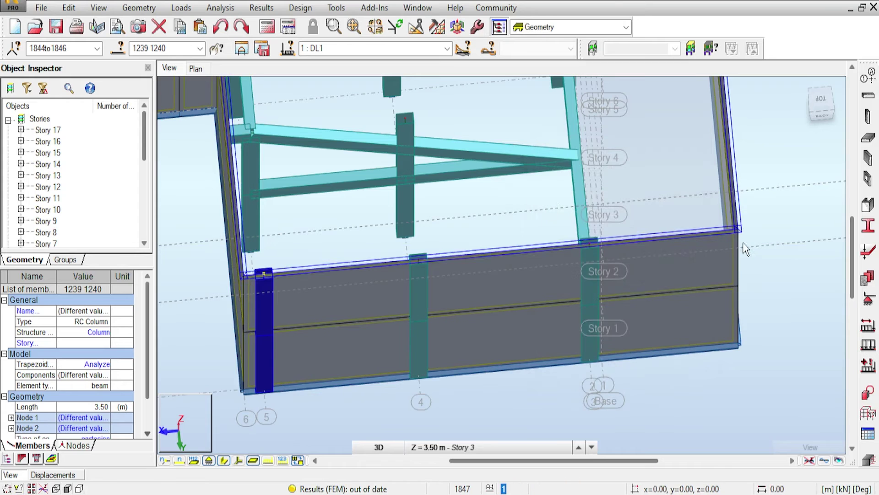
Step: Add an RC beam B R300x500 with Drag enabled from 35.20, 27.00, -3.50 to 40.20, 27.00, -3.50
{"action": "left_click", "coordinate": [868, 96]}
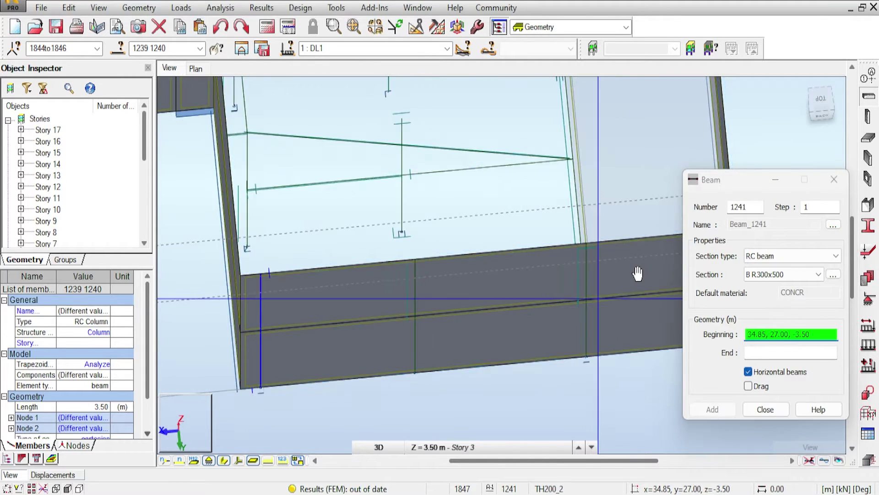
{"action": "left_click", "coordinate": [590, 308]}
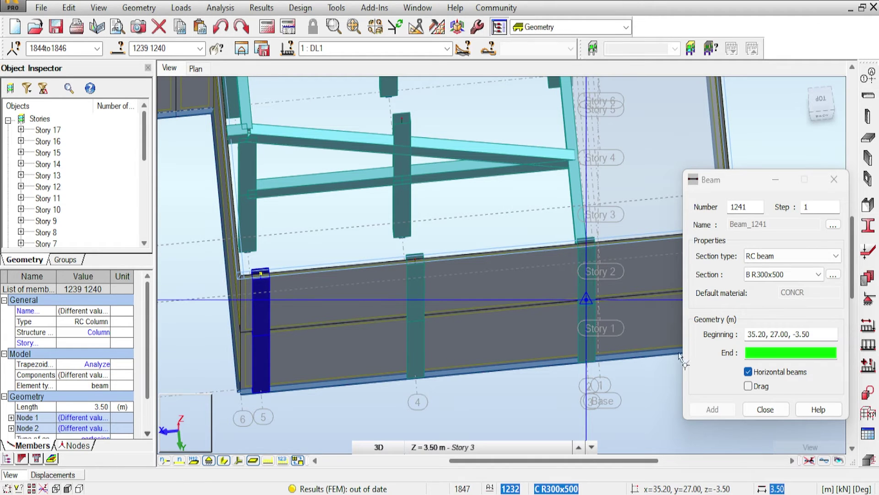
{"action": "left_click", "coordinate": [749, 386]}
{"action": "left_click", "coordinate": [409, 322]}
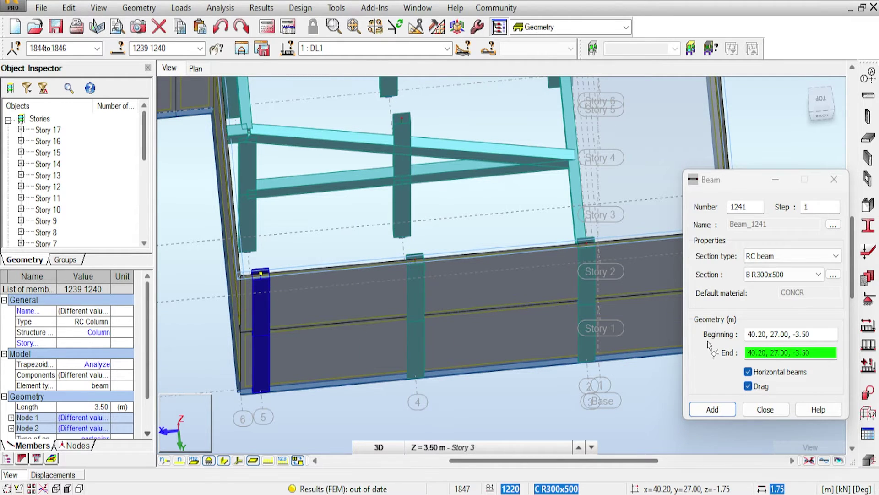
{"action": "left_click", "coordinate": [756, 334]}
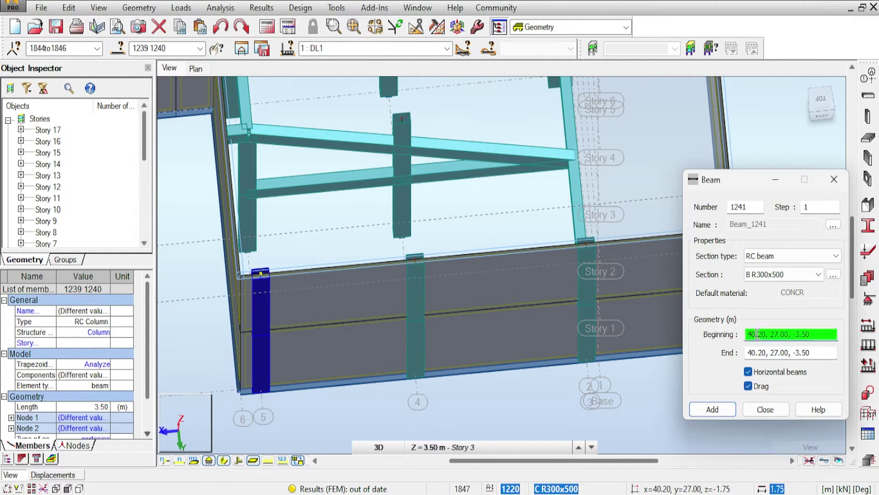
{"action": "left_click", "coordinate": [597, 299]}
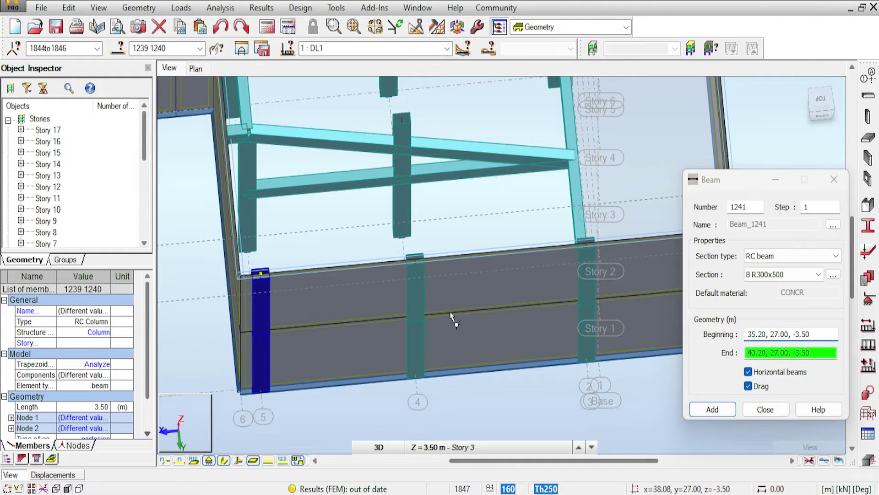
{"action": "left_click", "coordinate": [415, 317]}
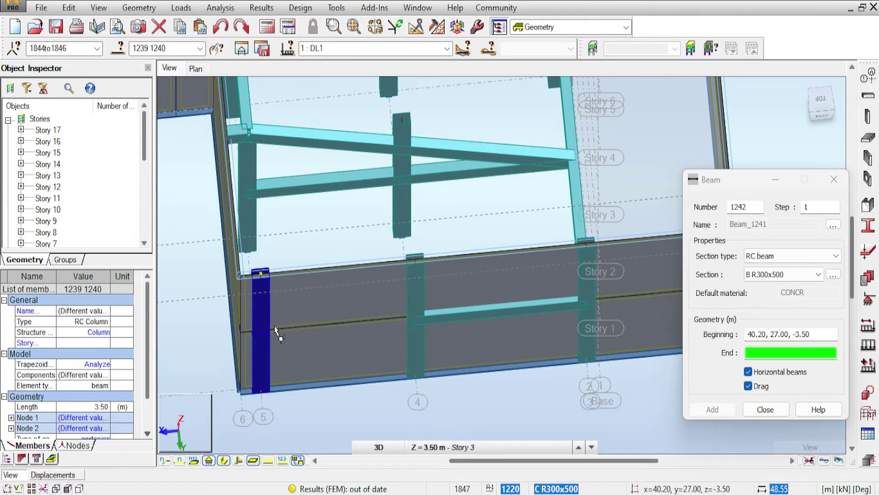
Step: Continue the B R300x500 beam chain at Z = -3.50 through 44.72, 27.00 and 44.72, 22.87 to 44.72, 18.75
{"action": "left_click", "coordinate": [261, 342]}
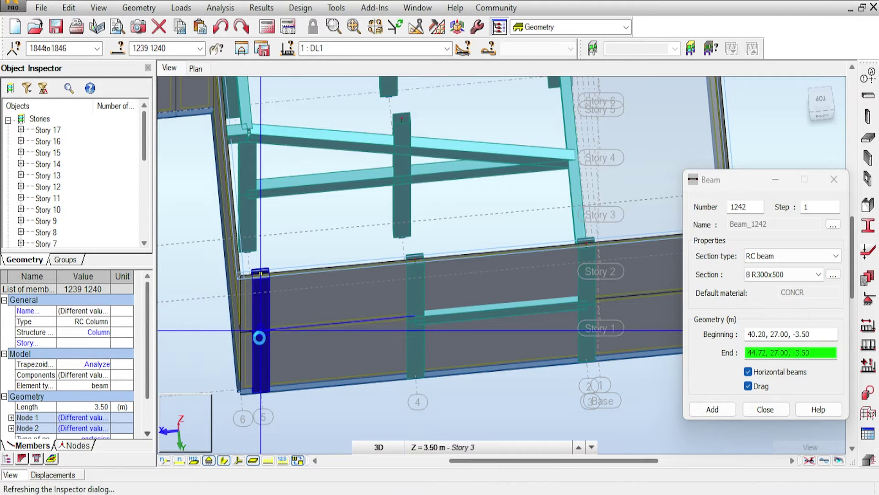
{"action": "middle_click_drag", "start_coordinate": [270, 206], "coordinate": [312, 314]}
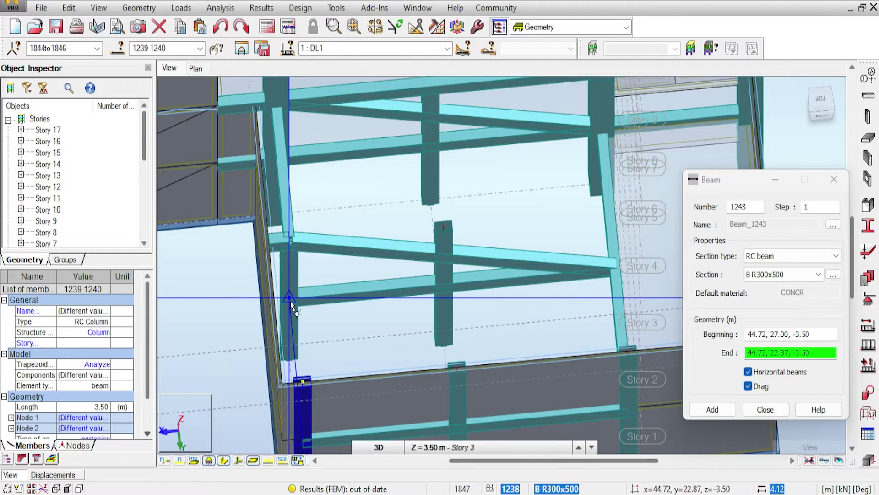
{"action": "left_click", "coordinate": [292, 306]}
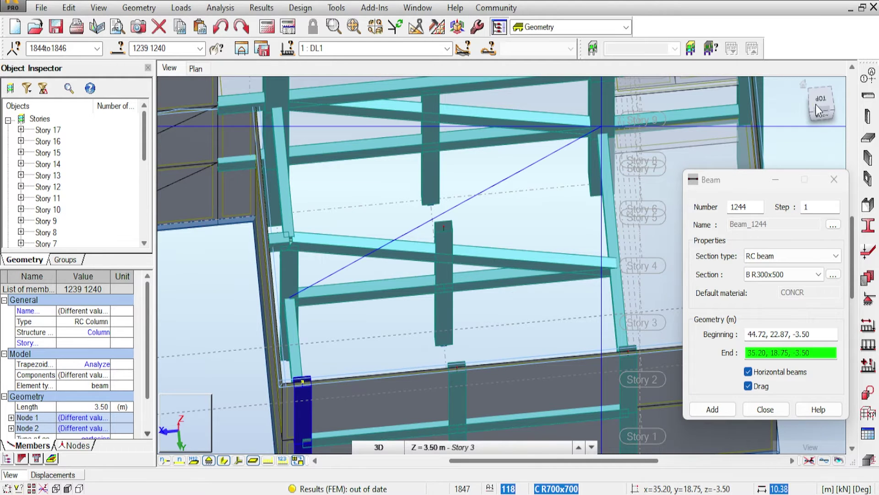
{"action": "left_click_drag", "start_coordinate": [822, 102], "coordinate": [825, 99]}
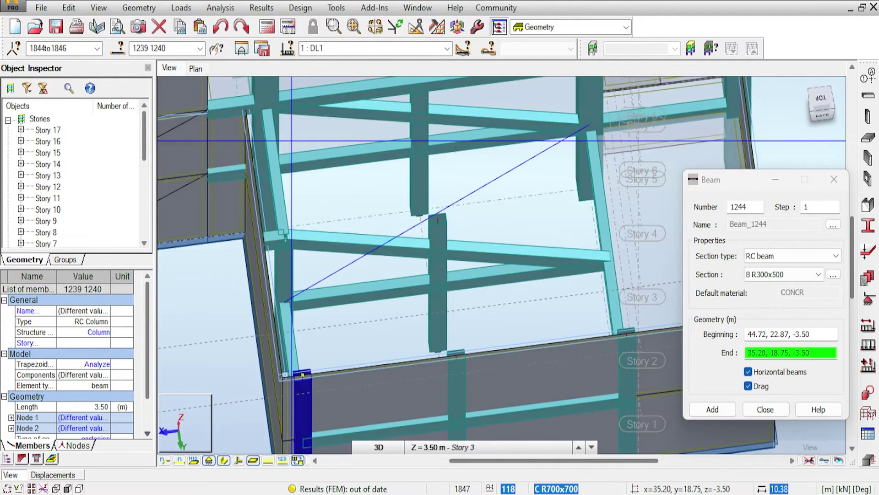
{"action": "left_click", "coordinate": [265, 174]}
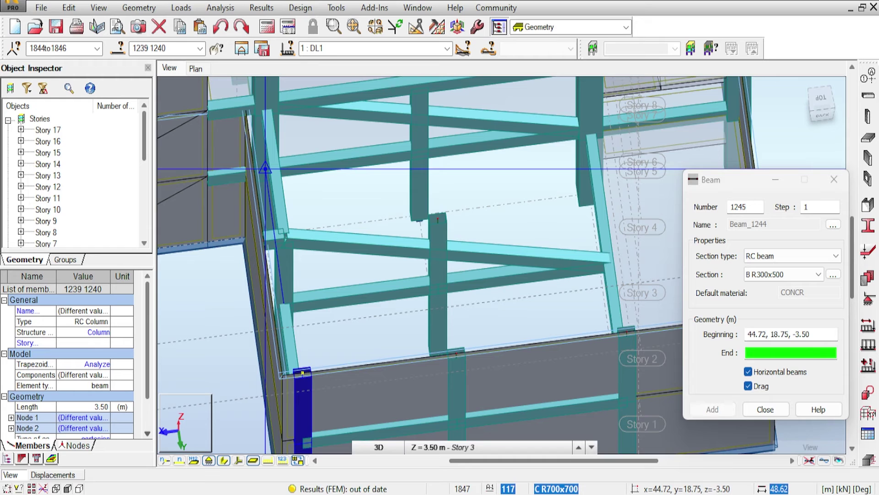
{"action": "left_click", "coordinate": [785, 409]}
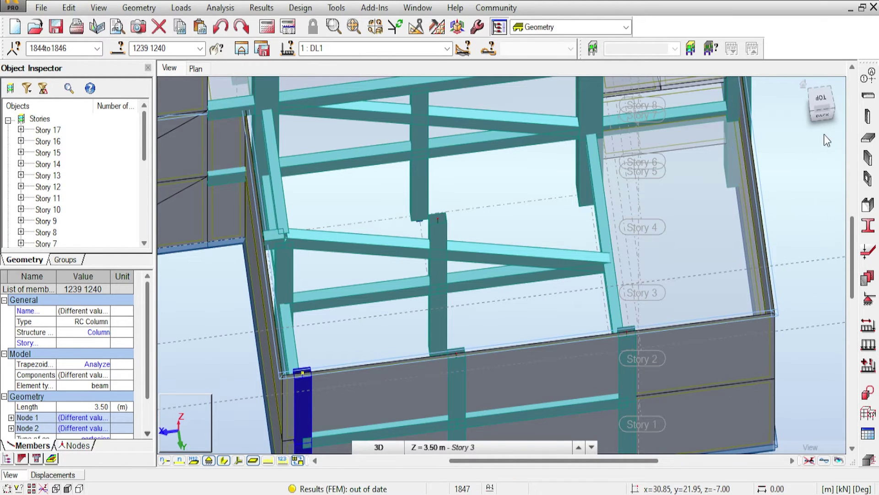
{"action": "middle_click_drag", "start_coordinate": [688, 172], "coordinate": [662, 138]}
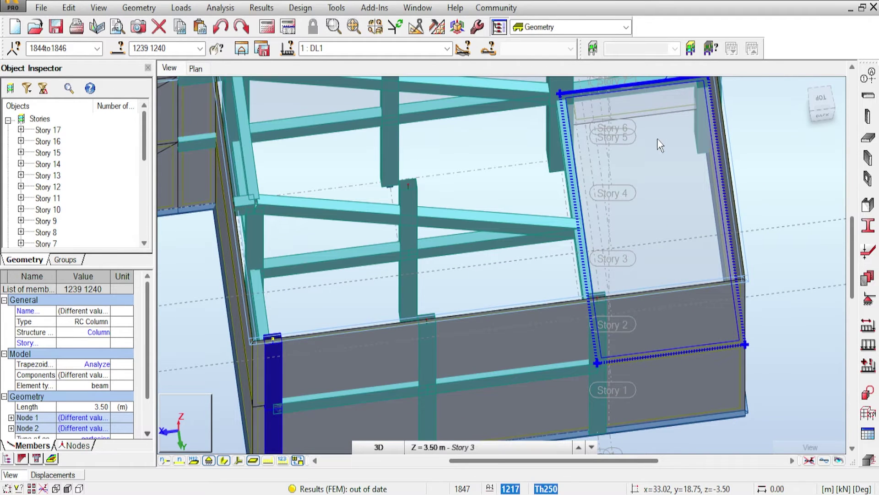
{"action": "left_click", "coordinate": [874, 143]}
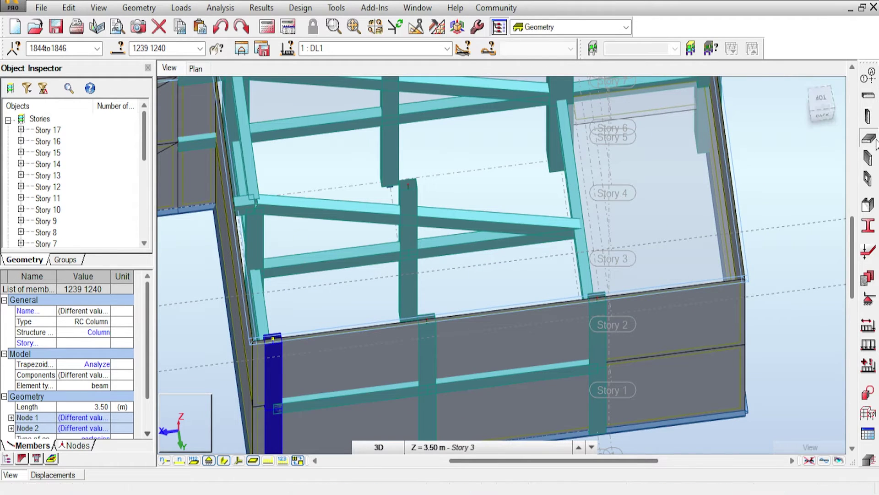
{"action": "key", "text": "Escape"}
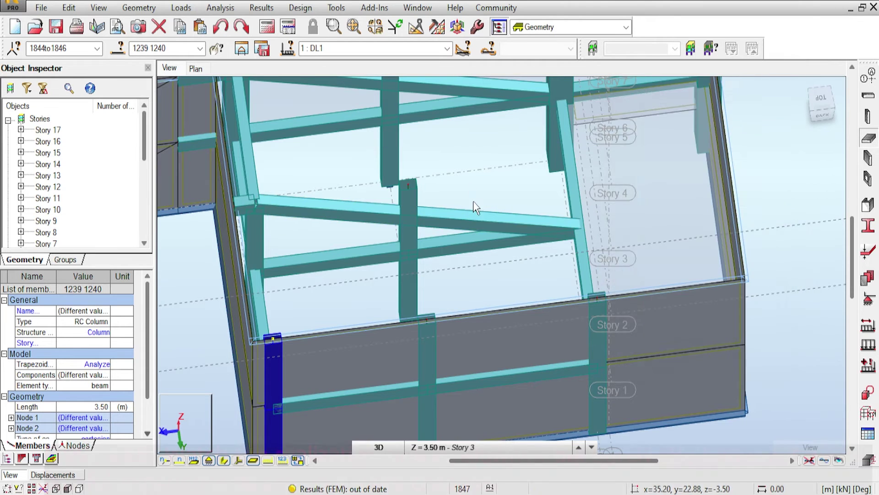
{"action": "middle_click_drag", "start_coordinate": [469, 187], "coordinate": [499, 262]}
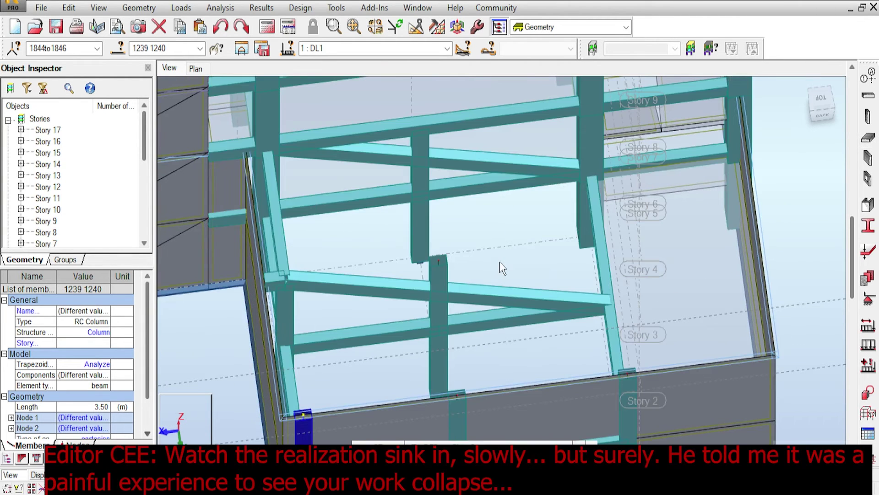
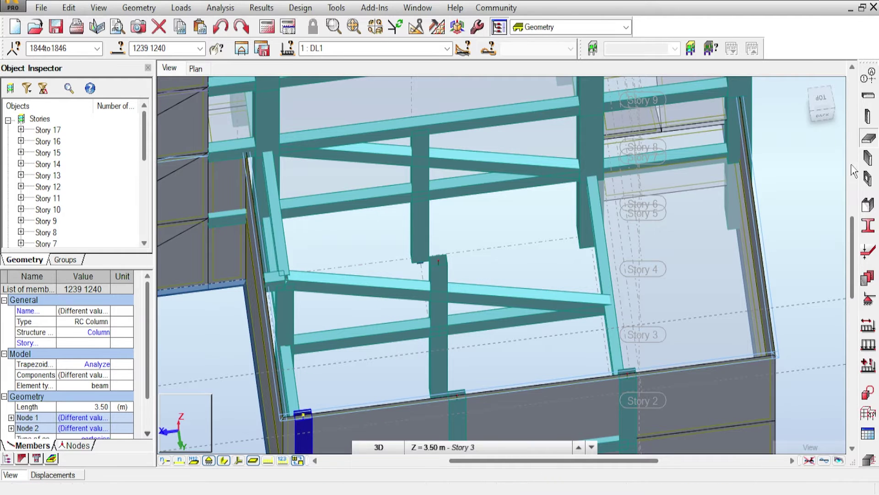
Step: Add a sloping Th250 floor by contour over the ramp bay between Y = 18.75 and 22.87, from Z = 0.00 to -3.50
{"action": "left_click", "coordinate": [868, 138]}
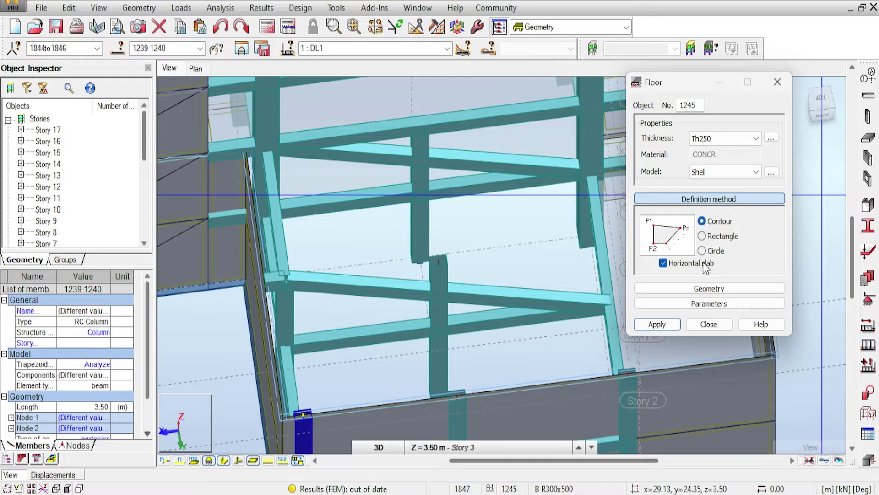
{"action": "left_click", "coordinate": [702, 236]}
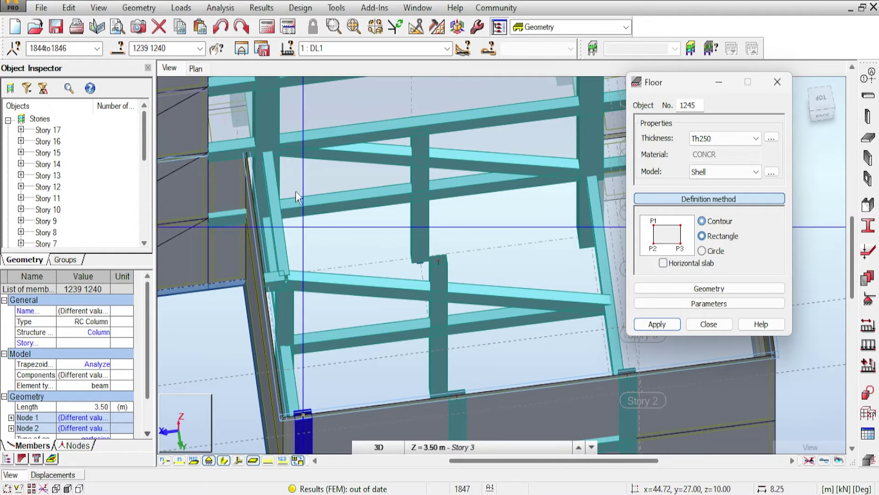
{"action": "middle_click_drag", "start_coordinate": [428, 124], "coordinate": [391, 123]}
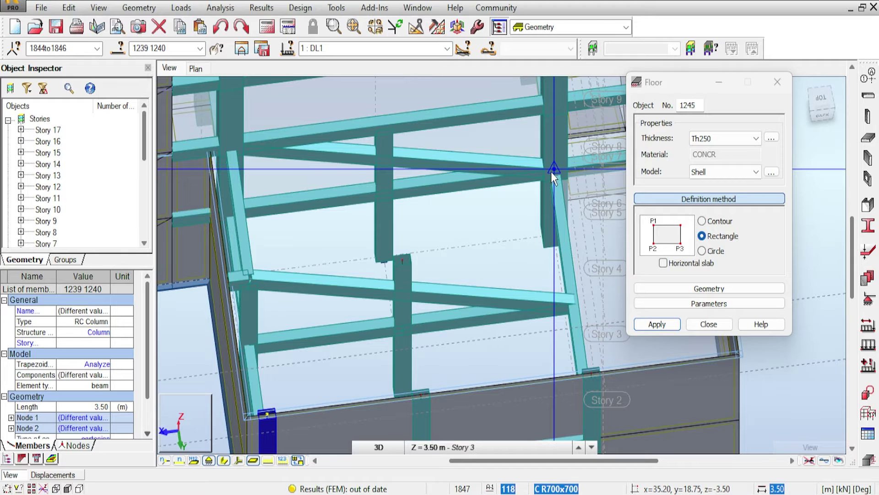
{"action": "left_click", "coordinate": [248, 278]}
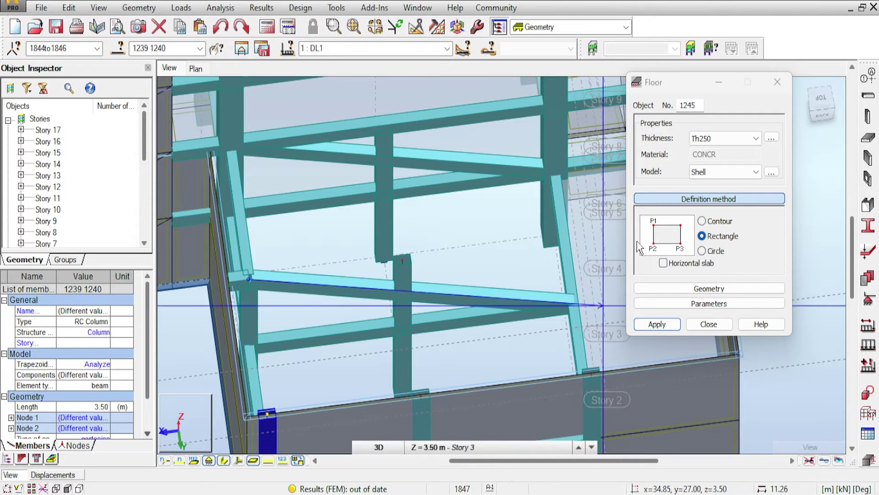
{"action": "left_click", "coordinate": [714, 222]}
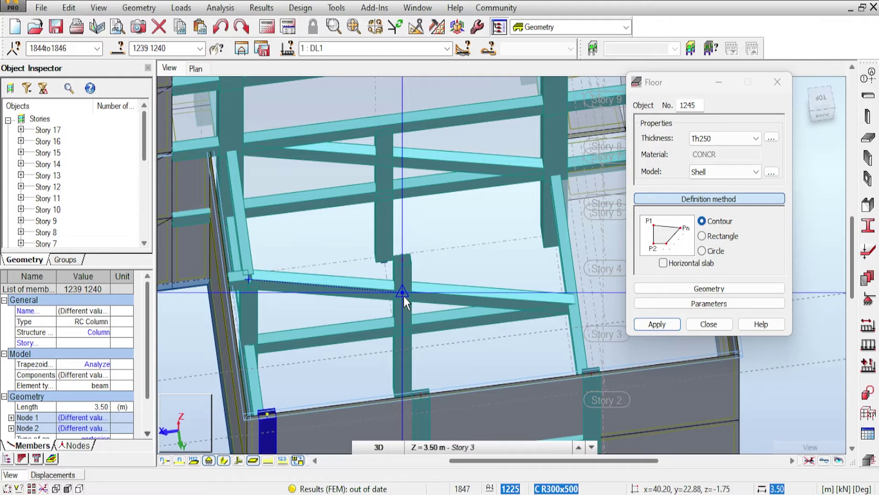
{"action": "left_click", "coordinate": [572, 303]}
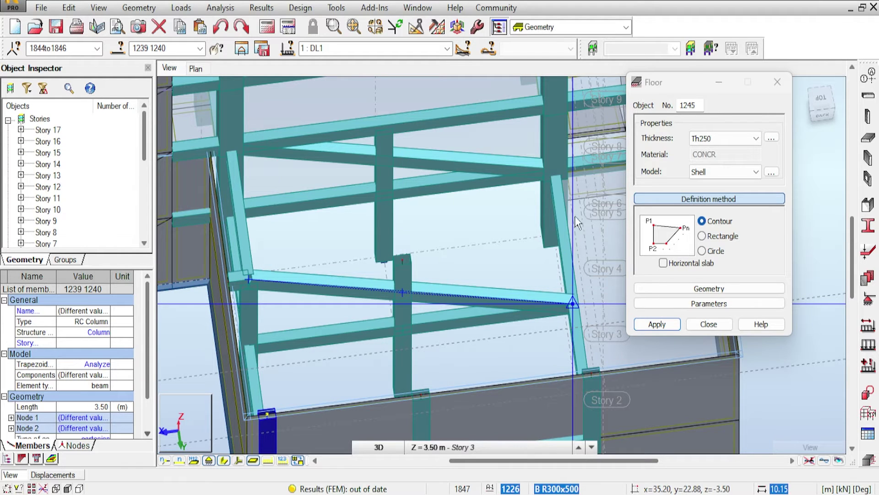
{"action": "left_click", "coordinate": [550, 168]}
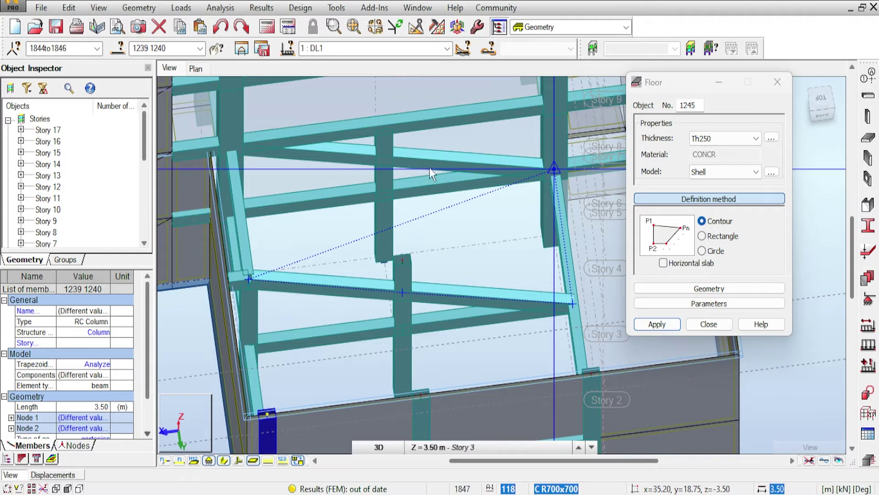
{"action": "left_click", "coordinate": [384, 160]}
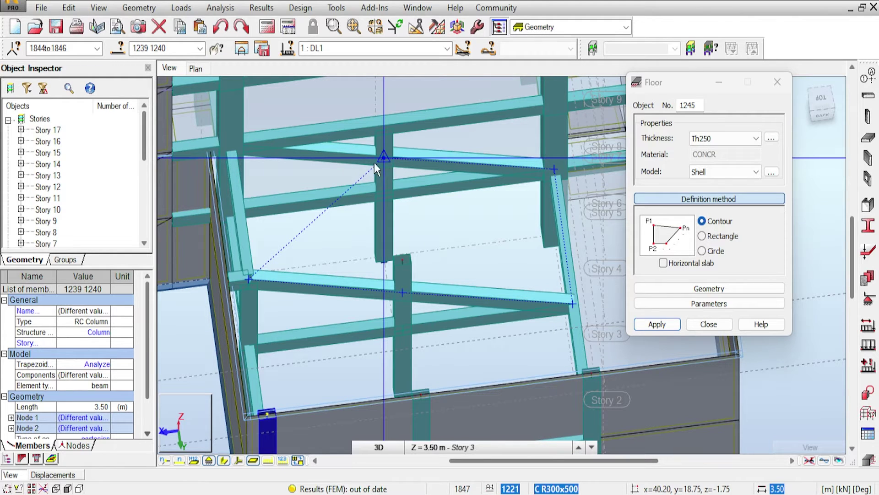
{"action": "left_click", "coordinate": [229, 147]}
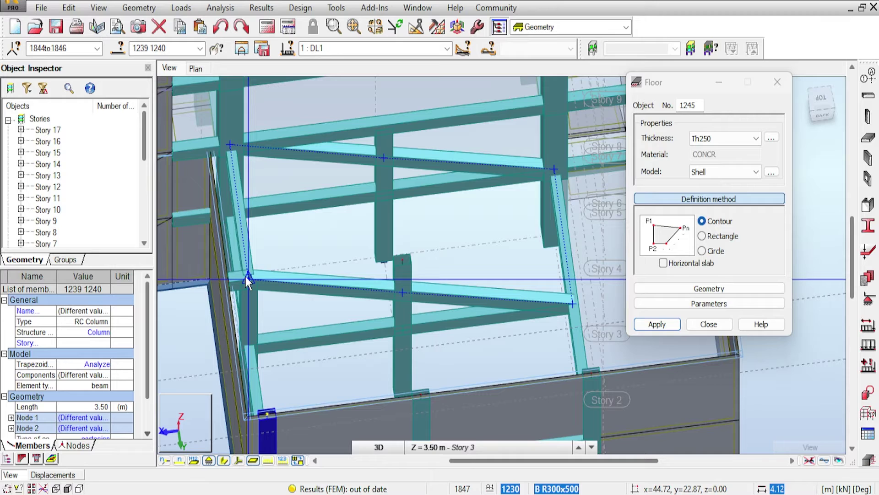
{"action": "double_click", "coordinate": [290, 293]}
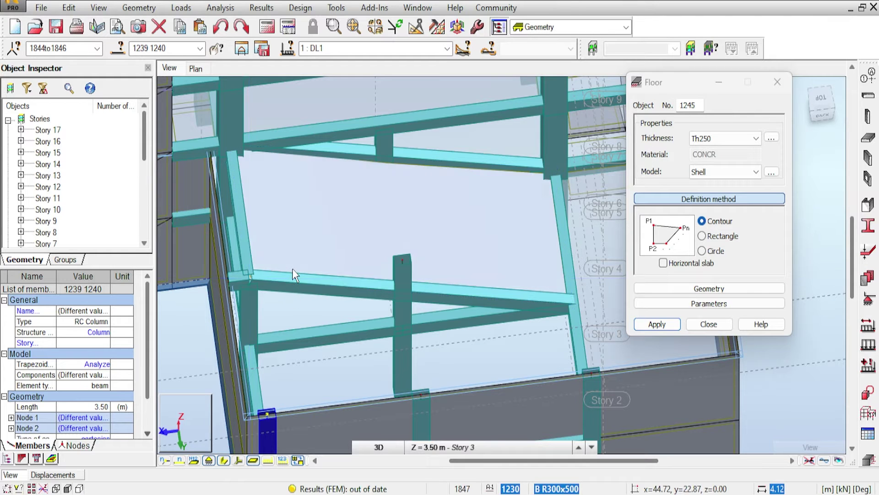
Step: Add a level Th250 contour floor at Z = -3.50 between X = 35.20 and 44.72, from Y = 27.00 to 22.87
{"action": "middle_click_drag", "start_coordinate": [462, 250], "coordinate": [441, 227]}
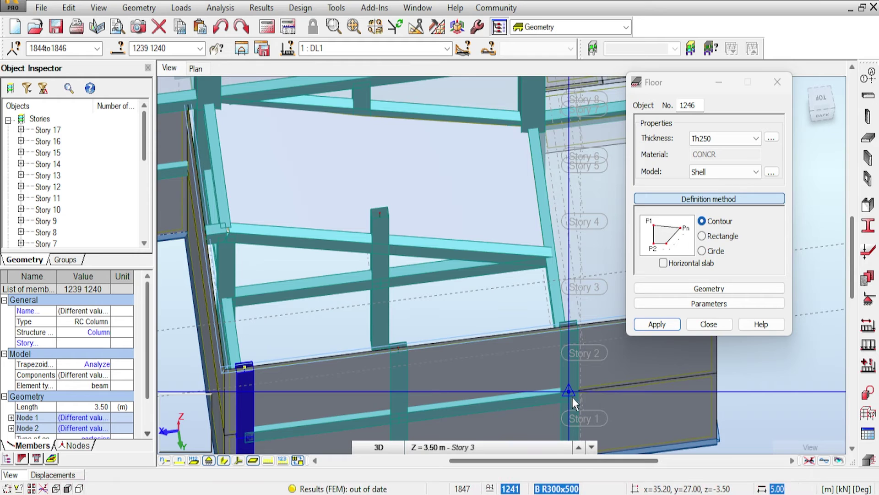
{"action": "middle_click_drag", "start_coordinate": [398, 382], "coordinate": [416, 332]}
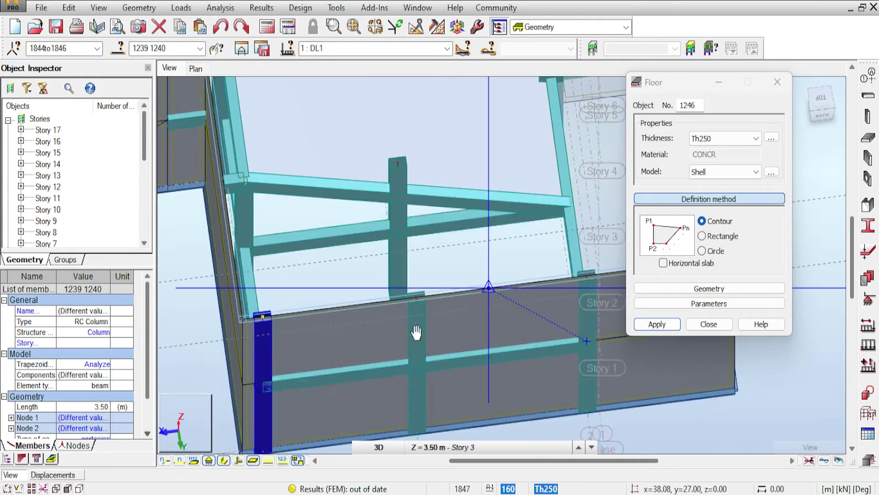
{"action": "left_click", "coordinate": [267, 385]}
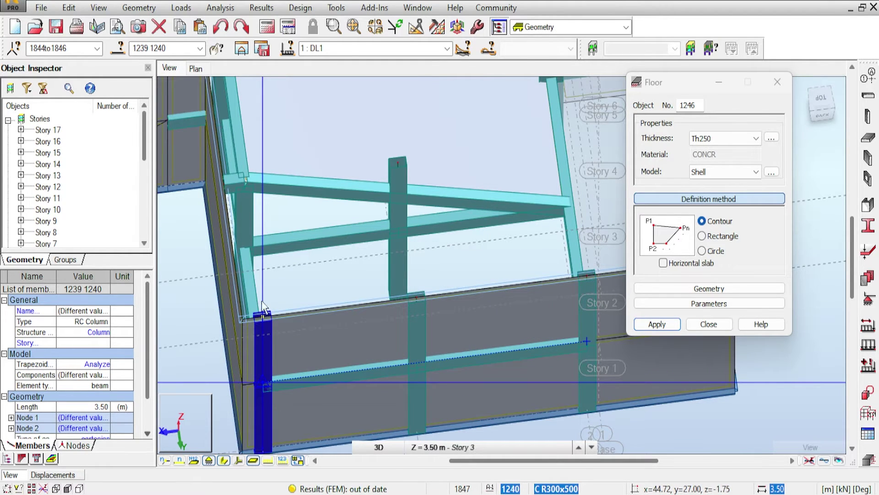
{"action": "left_click", "coordinate": [243, 246]}
{"action": "left_click", "coordinate": [395, 230]}
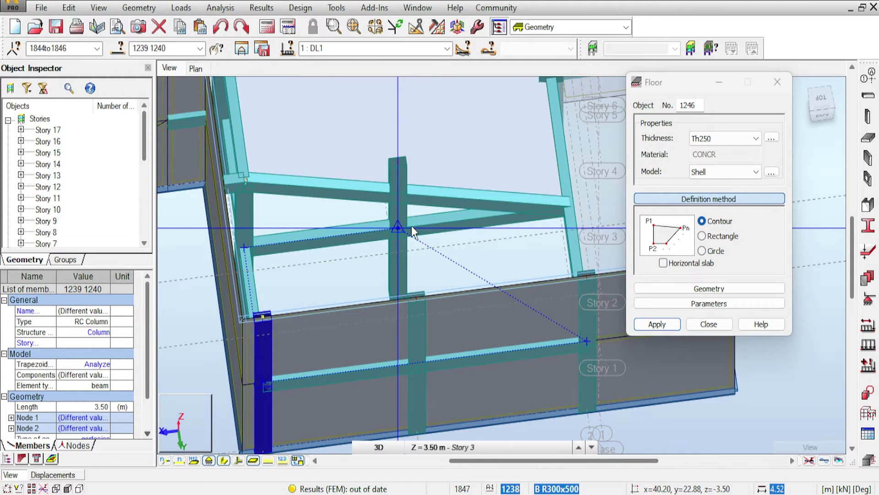
{"action": "left_click", "coordinate": [560, 210]}
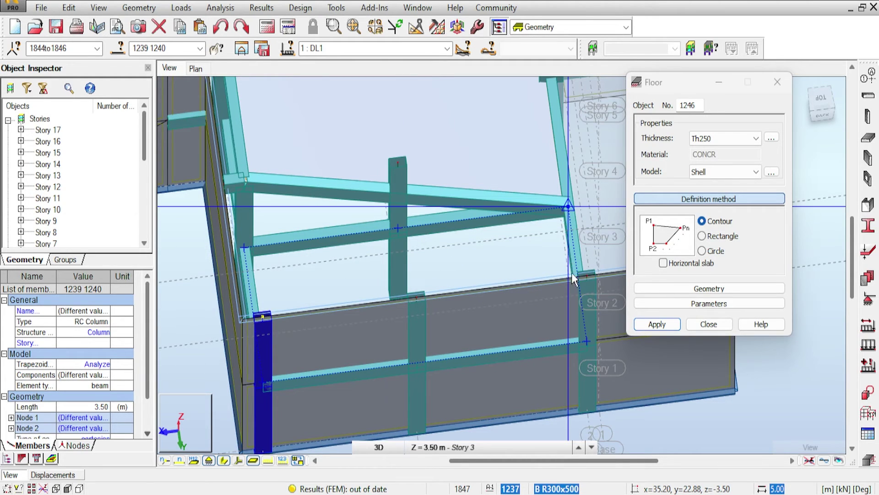
{"action": "left_click", "coordinate": [589, 340]}
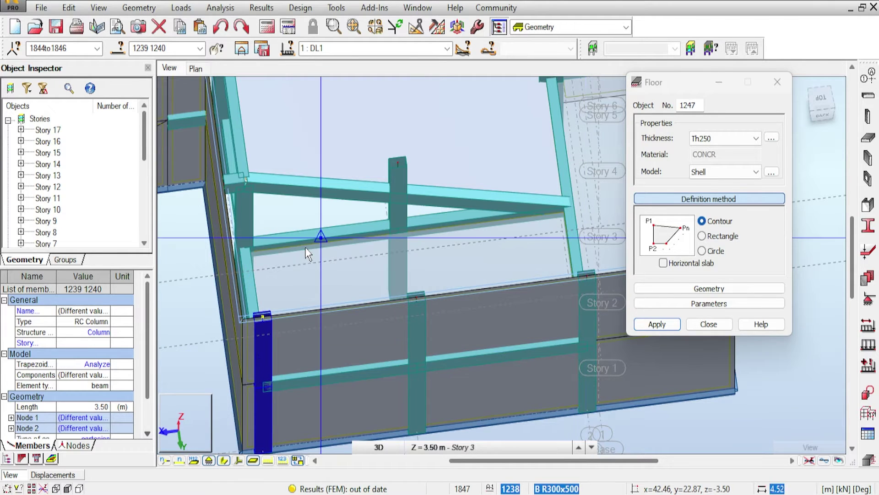
Step: Add a level Th250 contour floor at Z = -3.50 under the ramp, between X = 40.20 and 44.72 and Y = 18.75 and 22.87
{"action": "left_click_drag", "start_coordinate": [841, 106], "coordinate": [834, 115]}
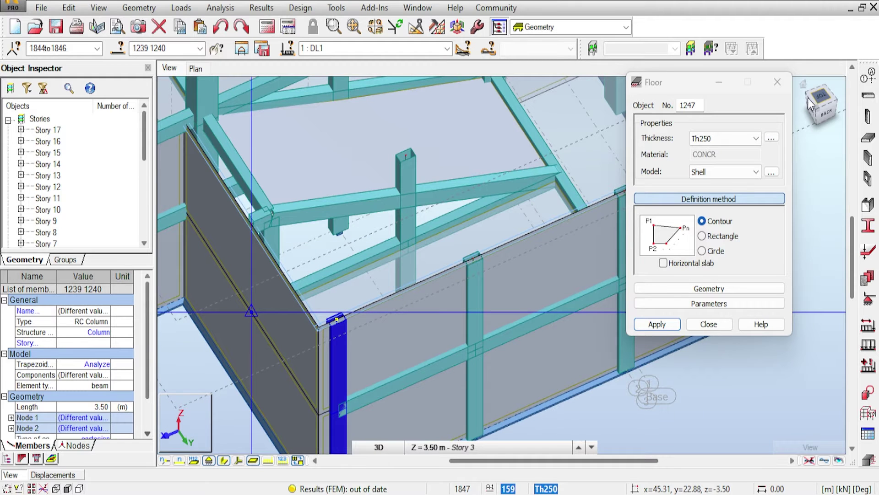
{"action": "middle_click_drag", "start_coordinate": [251, 312], "coordinate": [265, 308], "text": "shift"}
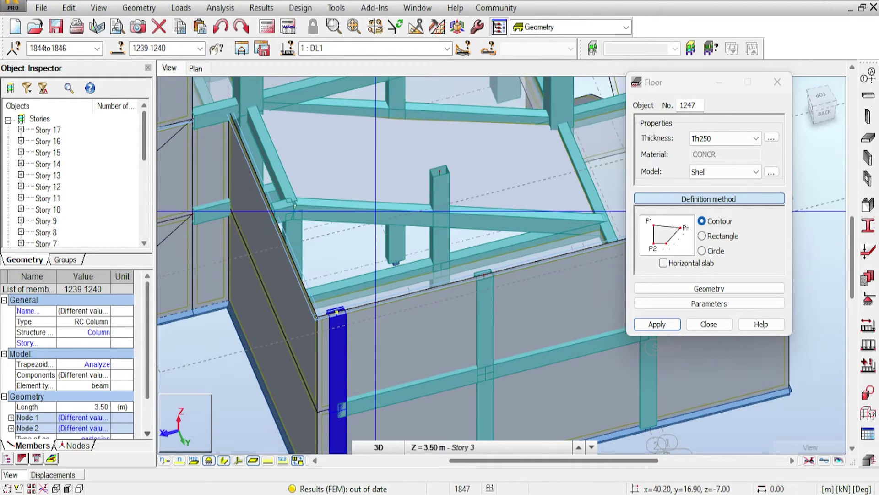
{"action": "middle_click_drag", "start_coordinate": [378, 209], "coordinate": [373, 230]}
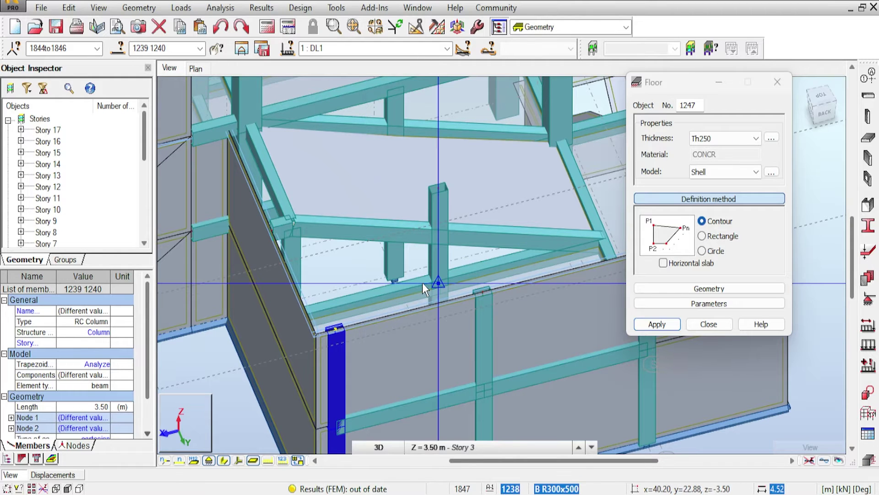
{"action": "middle_click_drag", "start_coordinate": [413, 279], "coordinate": [482, 206]}
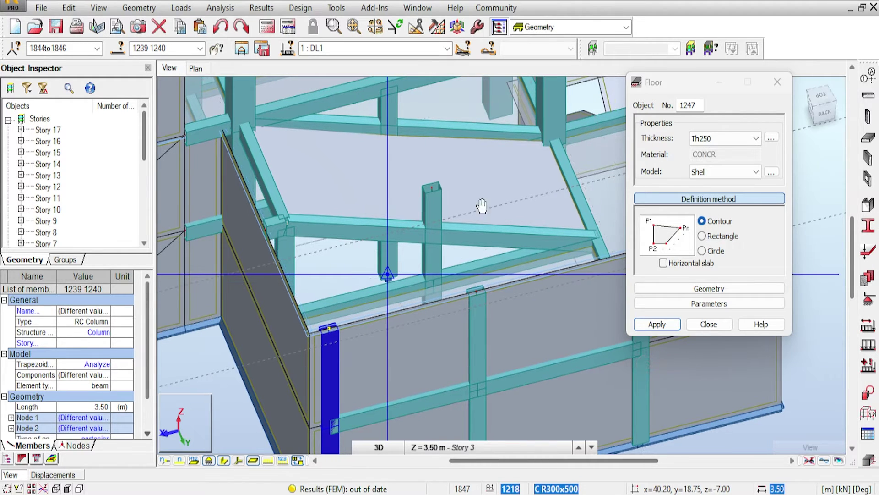
{"action": "left_click_drag", "start_coordinate": [810, 108], "coordinate": [796, 110]}
{"action": "mouse_move", "coordinate": [309, 309]}
{"action": "middle_mouse_down"}
{"action": "mouse_move", "coordinate": [308, 275]}
{"action": "mouse_move", "coordinate": [303, 308]}
{"action": "middle_mouse_up"}
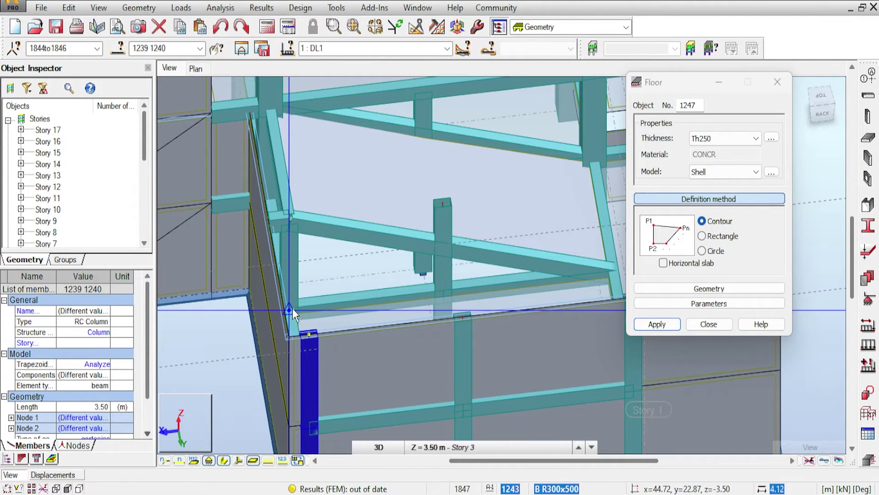
{"action": "left_click", "coordinate": [292, 308]}
{"action": "left_click", "coordinate": [437, 292]}
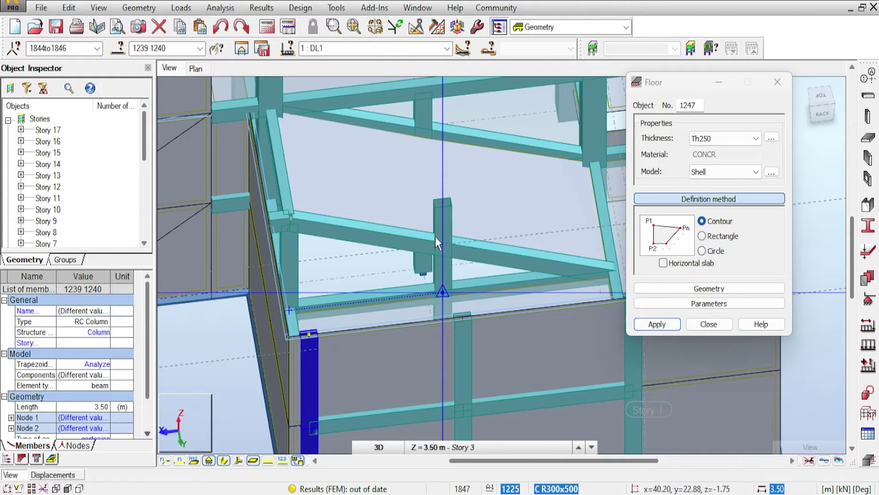
{"action": "left_click", "coordinate": [422, 178]}
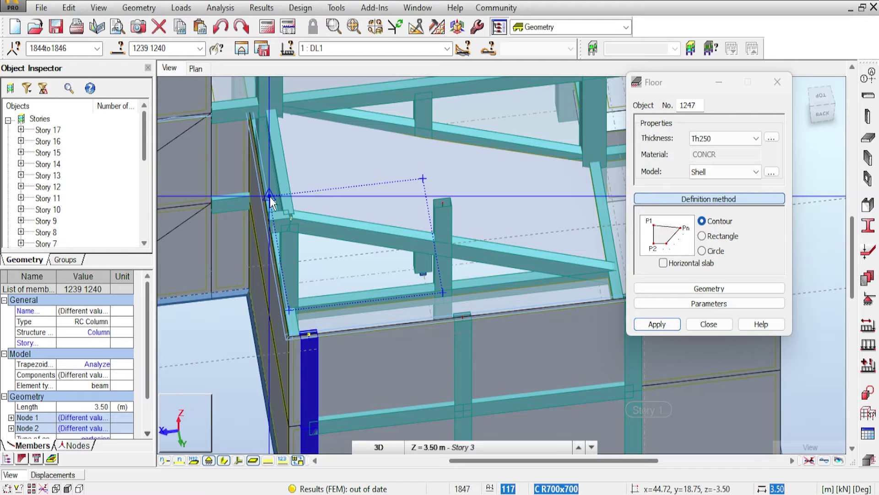
{"action": "left_click", "coordinate": [270, 196]}
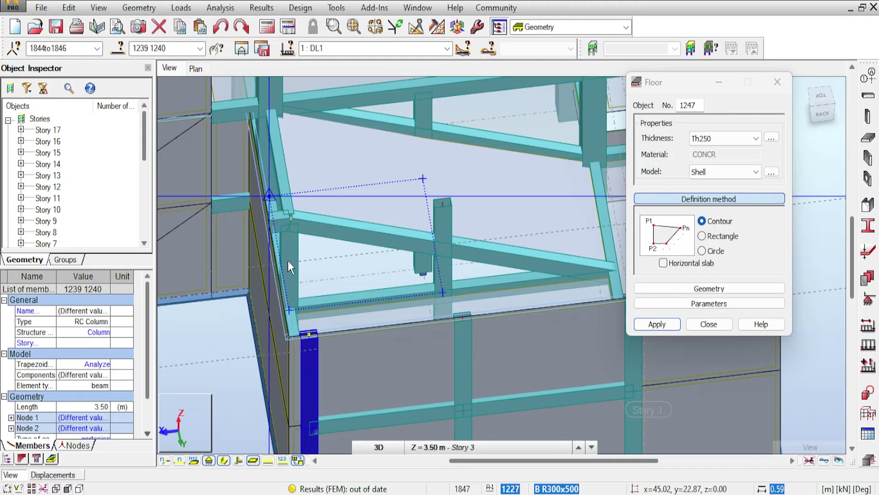
{"action": "left_click", "coordinate": [290, 307]}
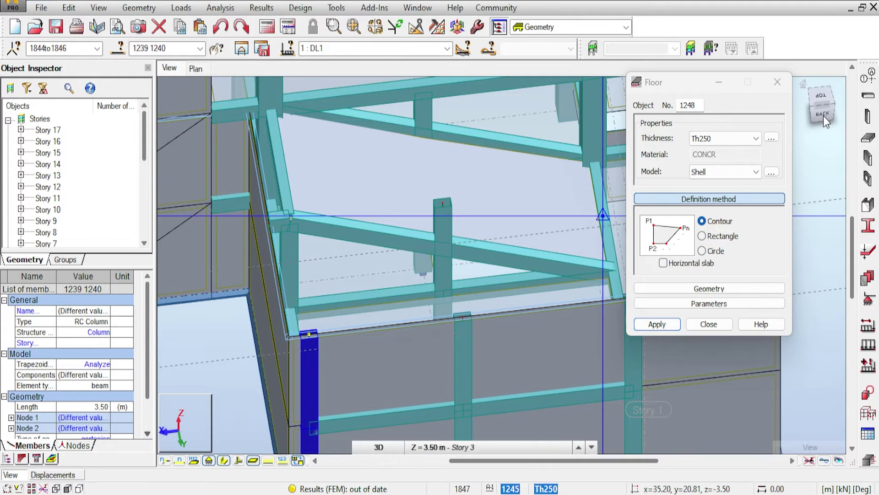
Step: Delete the Th250 floor panel under the ramp between X = 40.20 and 44.72
{"action": "left_click_drag", "start_coordinate": [829, 103], "coordinate": [822, 107]}
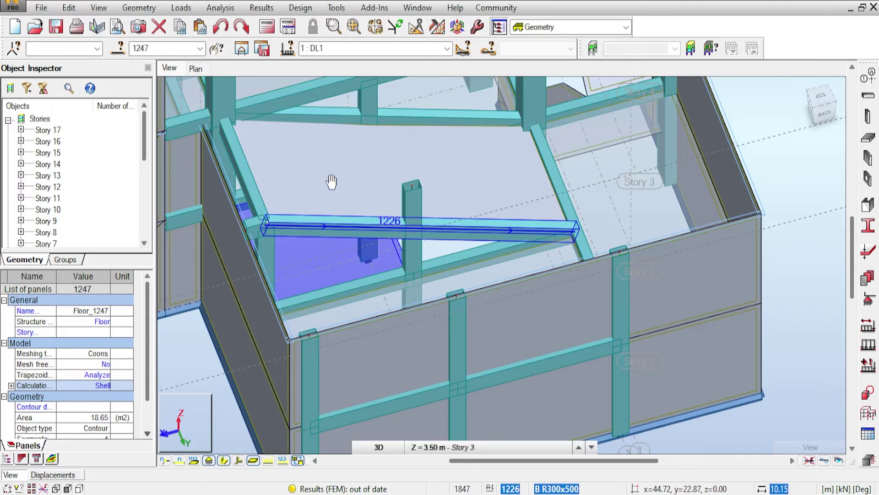
{"action": "middle_click_drag", "start_coordinate": [331, 181], "coordinate": [327, 200]}
{"action": "middle_click_drag", "start_coordinate": [378, 146], "coordinate": [377, 177]}
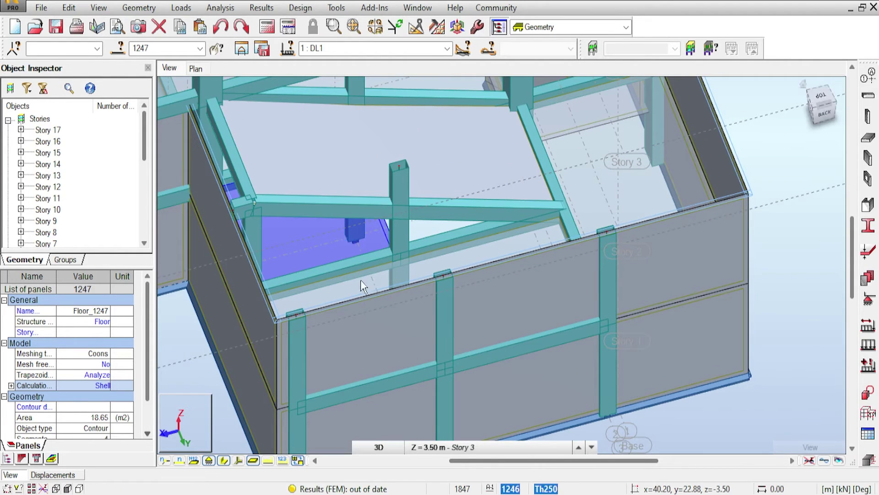
{"action": "left_click", "coordinate": [399, 274]}
{"action": "left_click", "coordinate": [377, 235]}
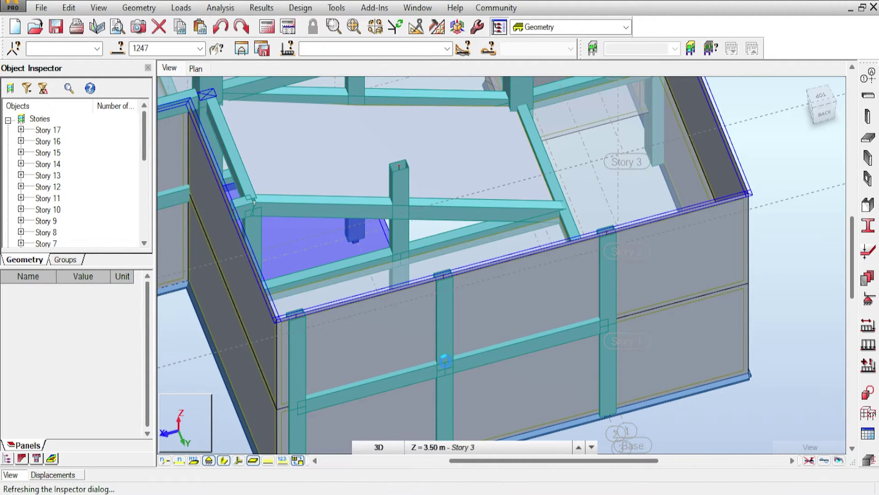
{"action": "left_click", "coordinate": [527, 197]}
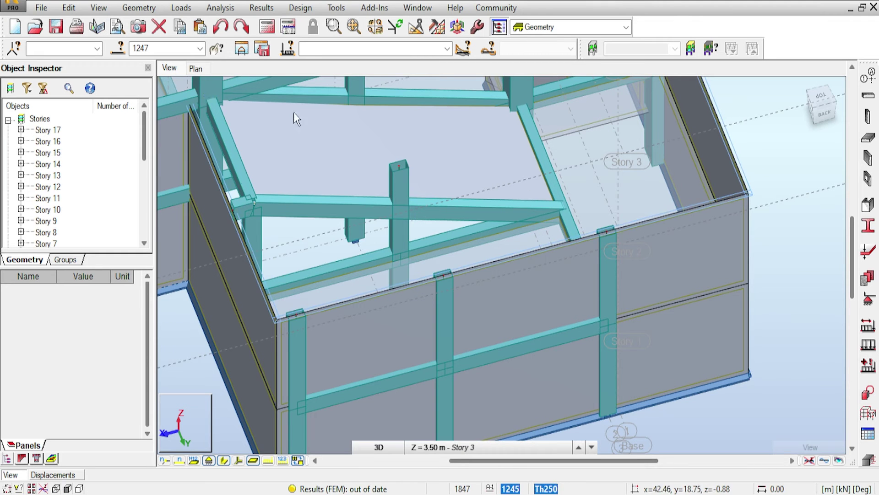
Step: Examine the beams, columns and floor edges around the open bay under the ramp at Z = -3.50
{"action": "left_click", "coordinate": [486, 265]}
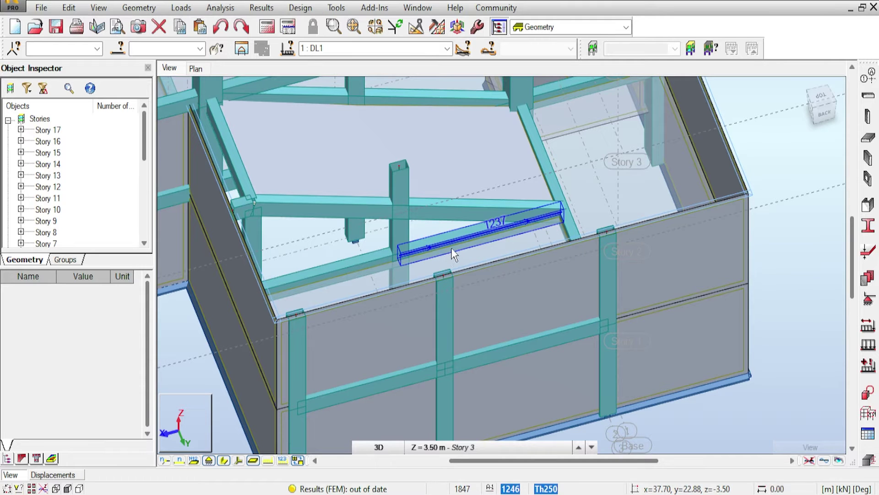
{"action": "middle_click_drag", "start_coordinate": [452, 254], "coordinate": [444, 222]}
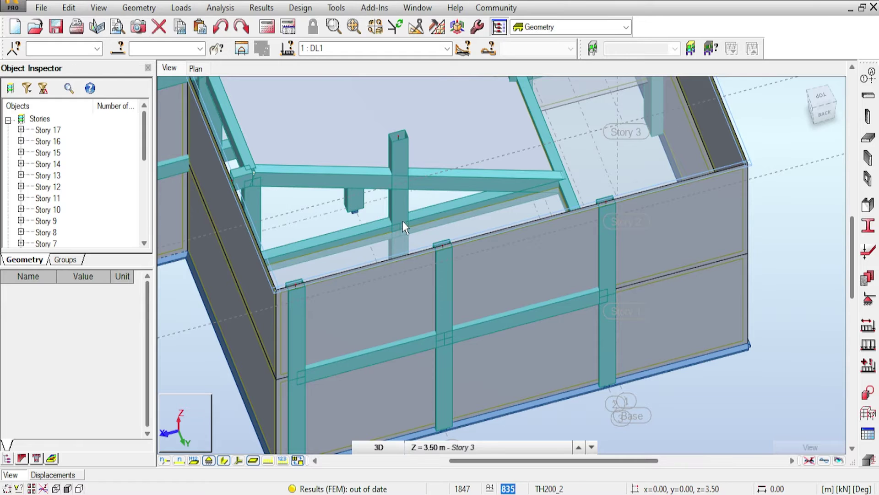
{"action": "scroll", "coordinate": [376, 215], "scroll_direction": "up", "scroll_amount": 1}
{"action": "scroll", "coordinate": [377, 219], "scroll_direction": "up", "scroll_amount": 1}
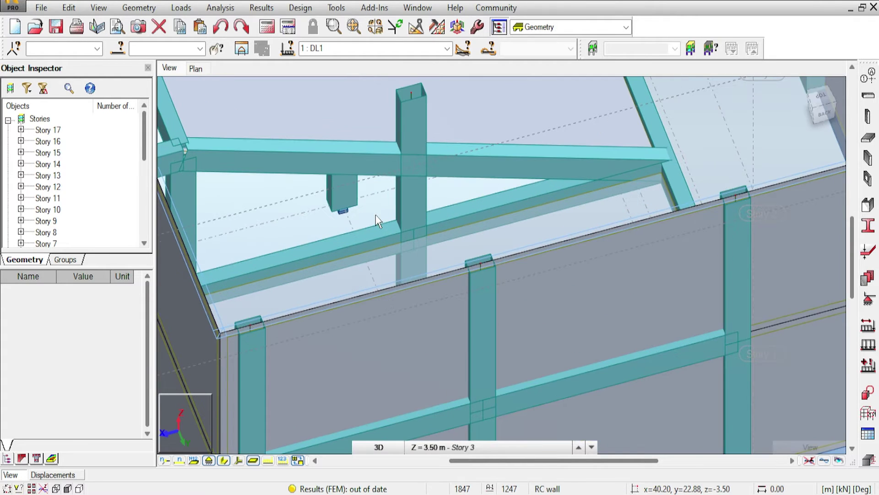
{"action": "scroll", "coordinate": [361, 215], "scroll_direction": "down", "scroll_amount": 2}
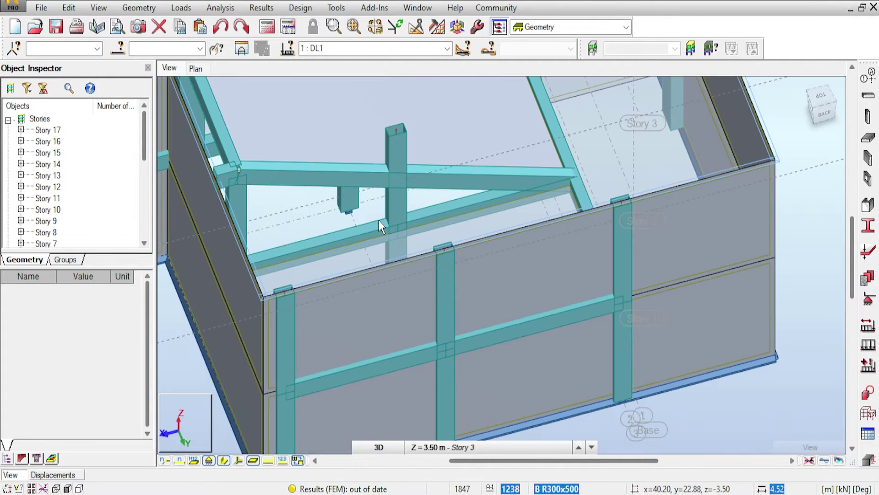
{"action": "left_click", "coordinate": [867, 96]}
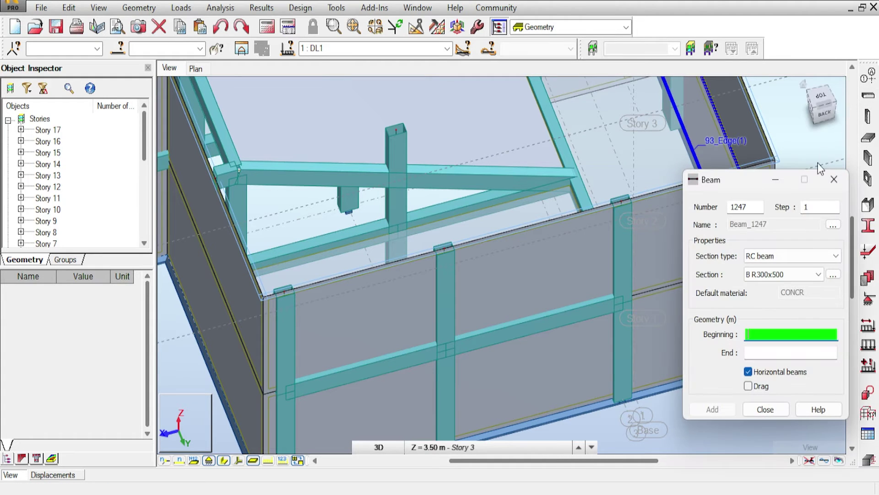
{"action": "left_click", "coordinate": [835, 187]}
{"action": "middle_click_drag", "start_coordinate": [568, 188], "coordinate": [591, 181], "text": "shift"}
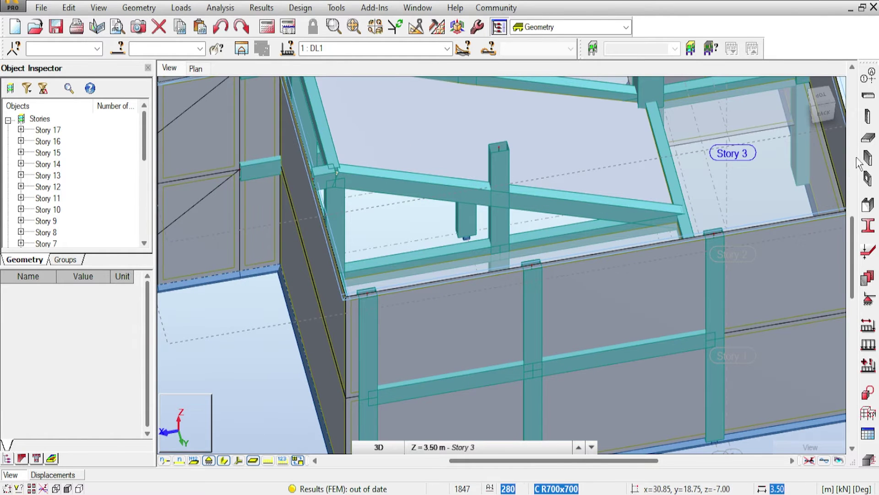
Step: Add a horizontal rectangular Th250 floor at Z = -3.50 under the ramp, between X = 40.20 and 44.72 and Y = 18.75 and 22.87
{"action": "double_click", "coordinate": [763, 155]}
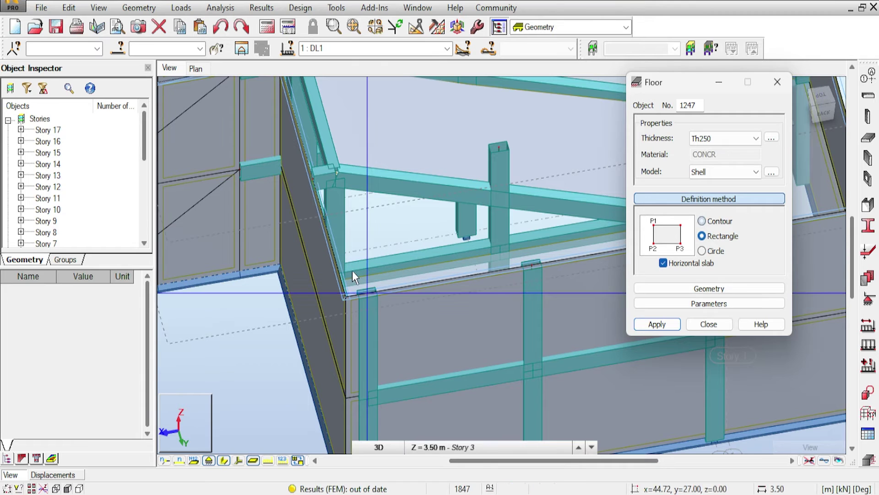
{"action": "left_click", "coordinate": [502, 252]}
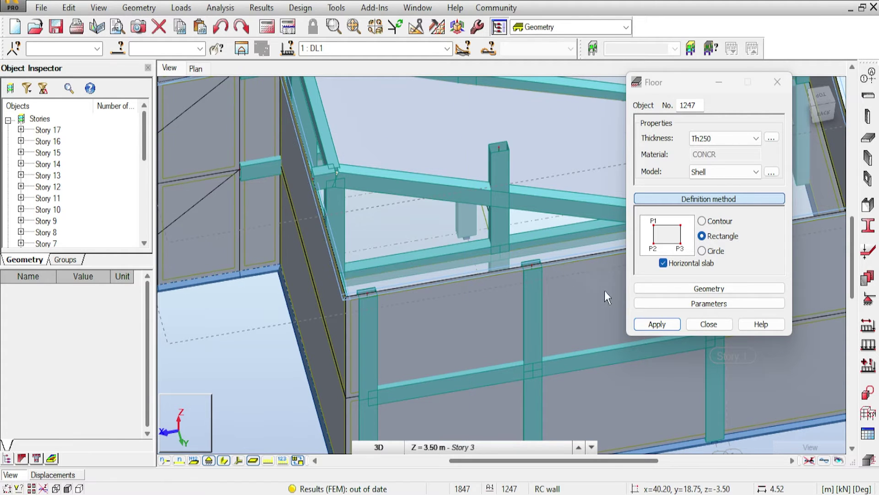
{"action": "left_click", "coordinate": [706, 324]}
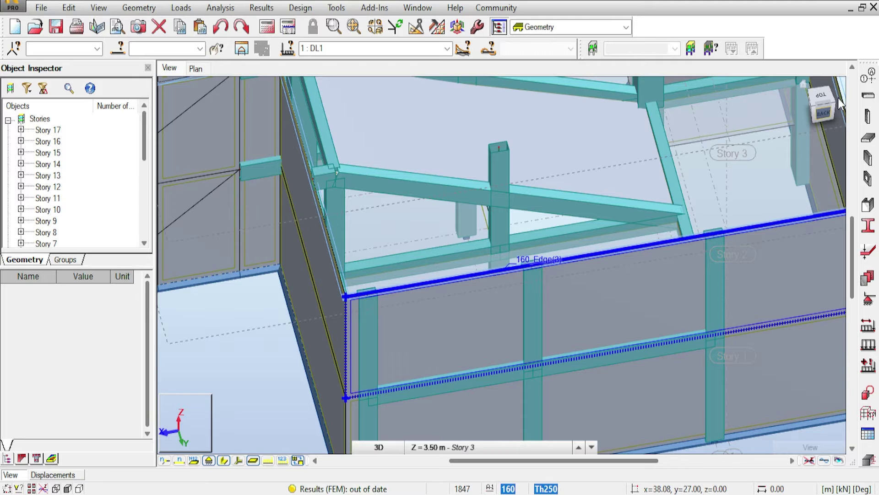
Step: Examine the sloping Th250 ramp floor, its edge beams, and the columns and level slab around it
{"action": "mouse_move", "coordinate": [833, 106]}
{"action": "left_mouse_down"}
{"action": "mouse_move", "coordinate": [839, 98]}
{"action": "mouse_move", "coordinate": [831, 116]}
{"action": "left_mouse_up"}
{"action": "middle_click_drag", "start_coordinate": [763, 142], "coordinate": [646, 182]}
{"action": "scroll", "coordinate": [603, 201], "scroll_direction": "down", "scroll_amount": 4}
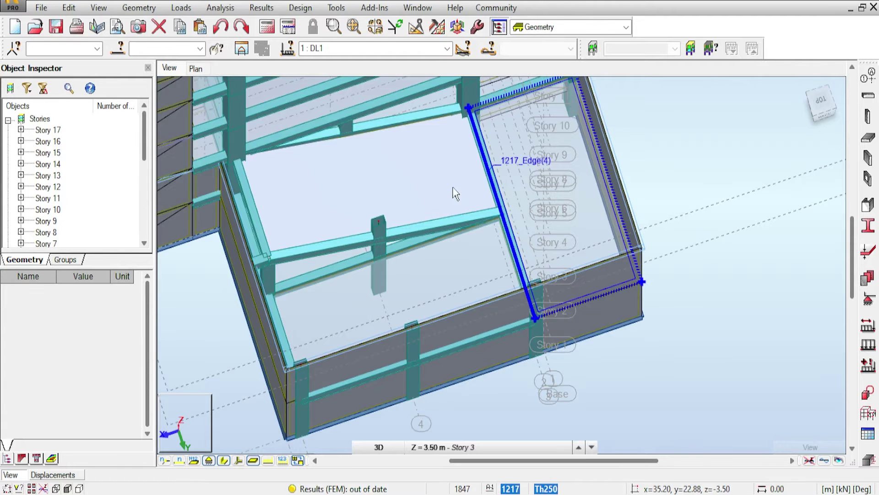
{"action": "scroll", "coordinate": [454, 191], "scroll_direction": "up", "scroll_amount": 4}
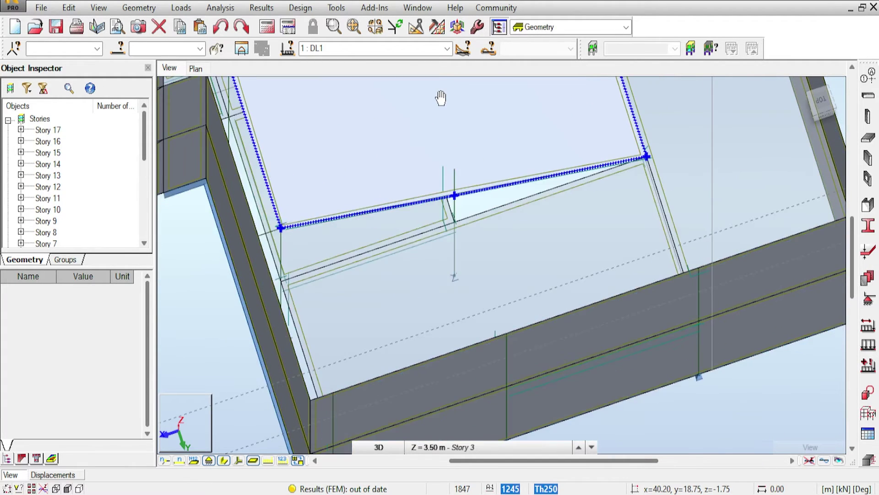
{"action": "middle_click_drag", "start_coordinate": [465, 144], "coordinate": [441, 98]}
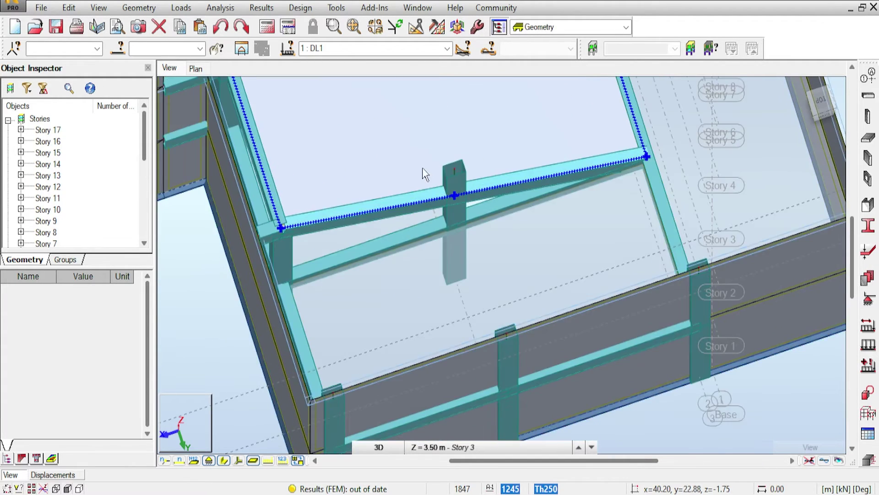
{"action": "middle_click_drag", "start_coordinate": [433, 171], "coordinate": [489, 244]}
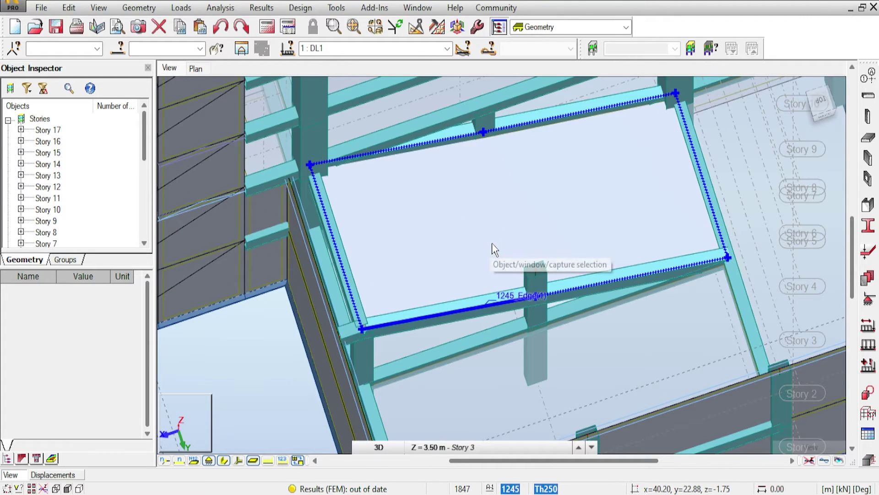
{"action": "middle_click_drag", "start_coordinate": [518, 236], "coordinate": [487, 206]}
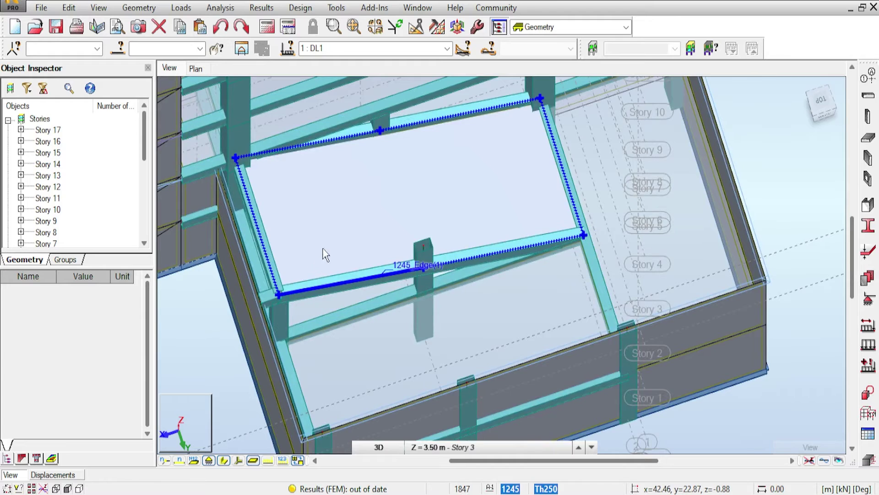
{"action": "middle_click_drag", "start_coordinate": [323, 251], "coordinate": [339, 193]}
{"action": "scroll", "coordinate": [310, 268], "scroll_direction": "down", "scroll_amount": 1}
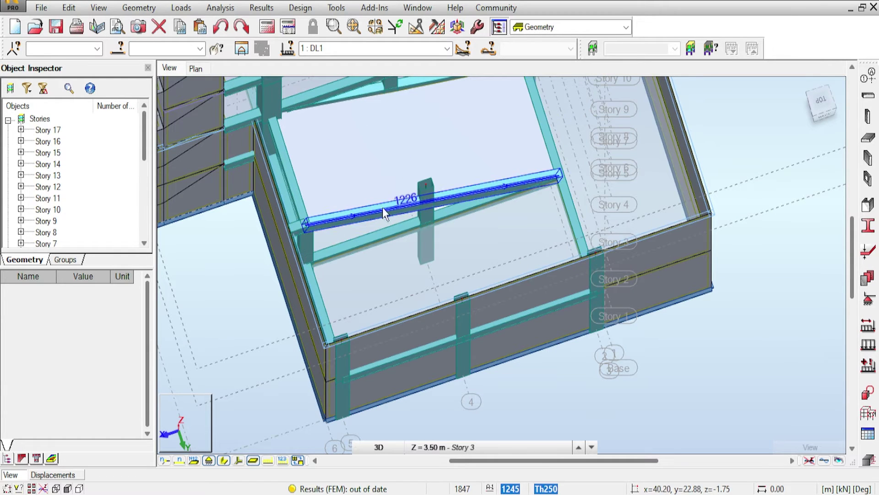
{"action": "middle_click_drag", "start_coordinate": [397, 264], "coordinate": [405, 320]}
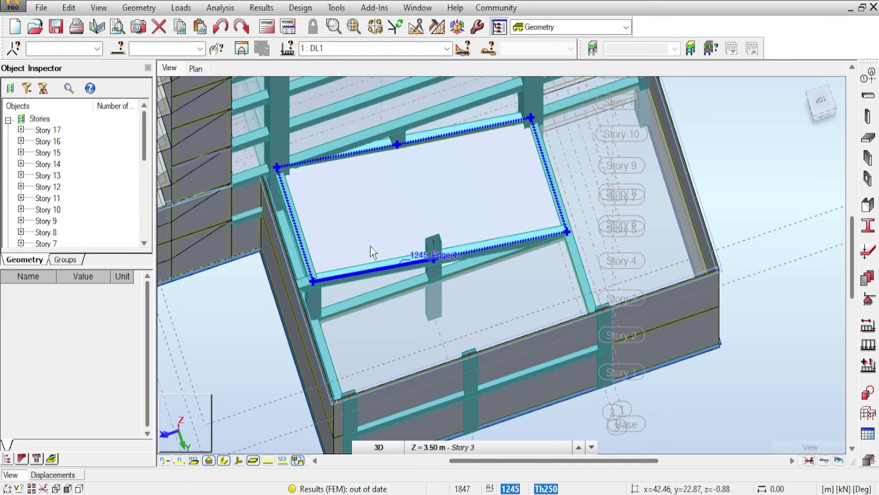
{"action": "scroll", "coordinate": [517, 283], "scroll_direction": "up", "scroll_amount": 1}
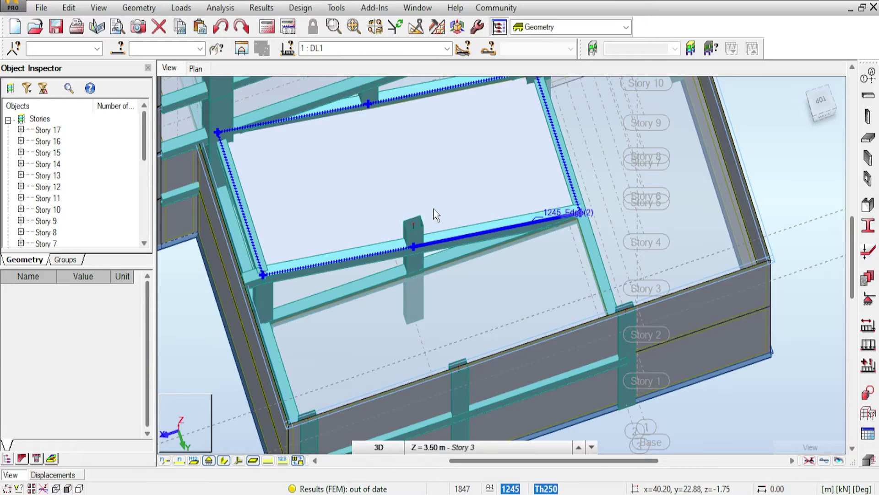
{"action": "scroll", "coordinate": [350, 201], "scroll_direction": "down", "scroll_amount": 1}
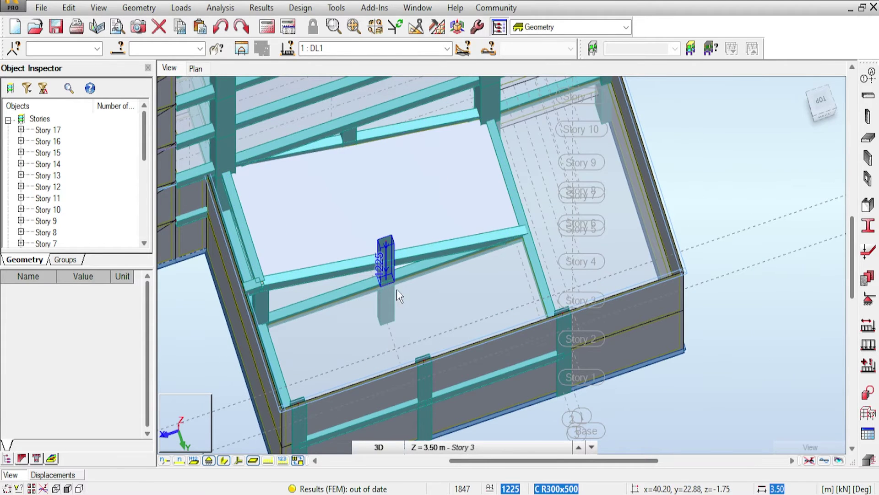
{"action": "scroll", "coordinate": [399, 292], "scroll_direction": "up", "scroll_amount": 1}
{"action": "scroll", "coordinate": [278, 190], "scroll_direction": "up", "scroll_amount": 2}
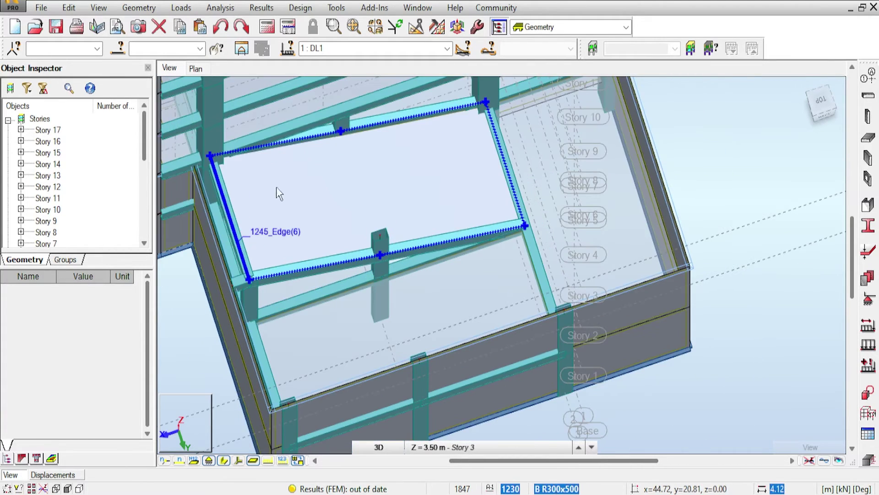
{"action": "scroll", "coordinate": [376, 284], "scroll_direction": "down", "scroll_amount": 3}
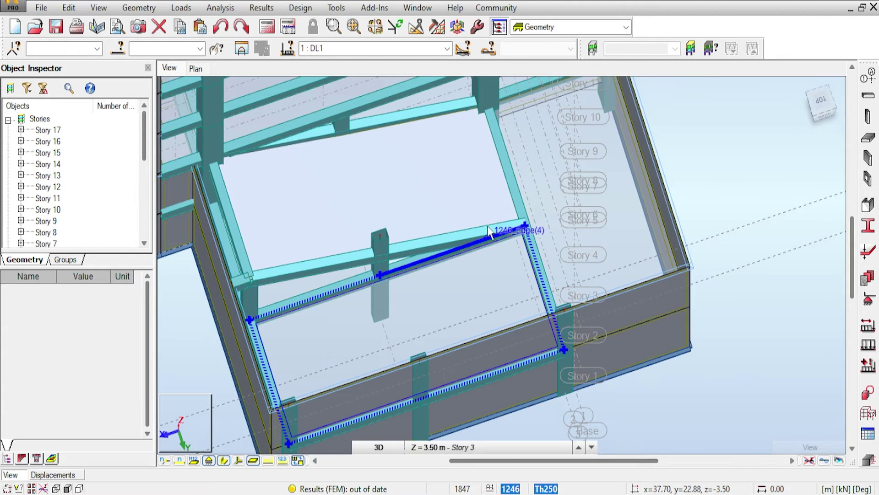
{"action": "middle_click_drag", "start_coordinate": [396, 295], "coordinate": [446, 207]}
{"action": "scroll", "coordinate": [405, 210], "scroll_direction": "up", "scroll_amount": 1}
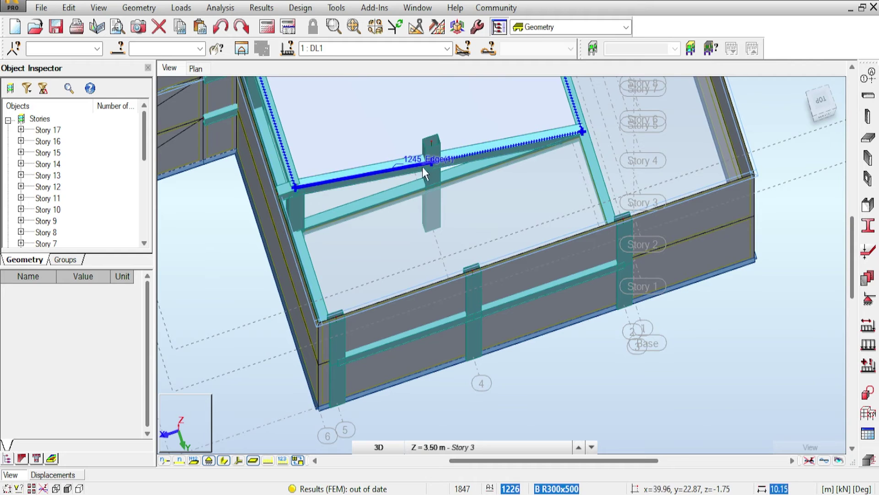
{"action": "middle_click_drag", "start_coordinate": [422, 167], "coordinate": [470, 207]}
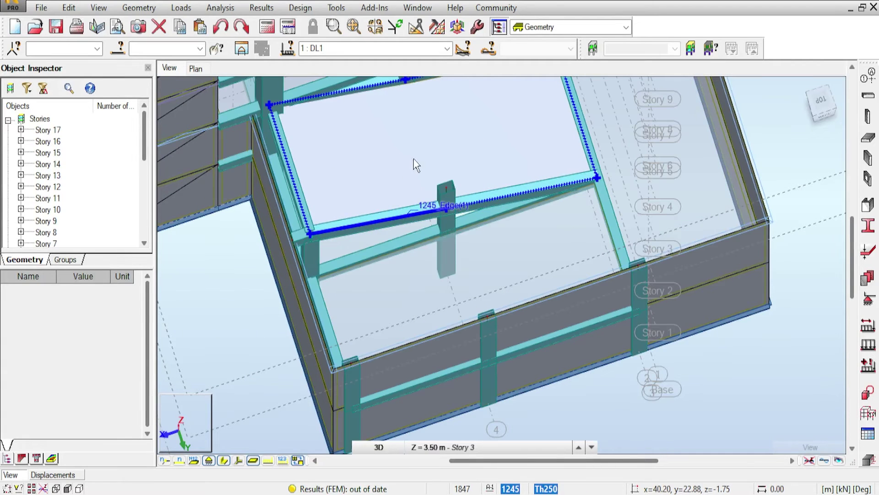
{"action": "middle_click_drag", "start_coordinate": [527, 127], "coordinate": [472, 165]}
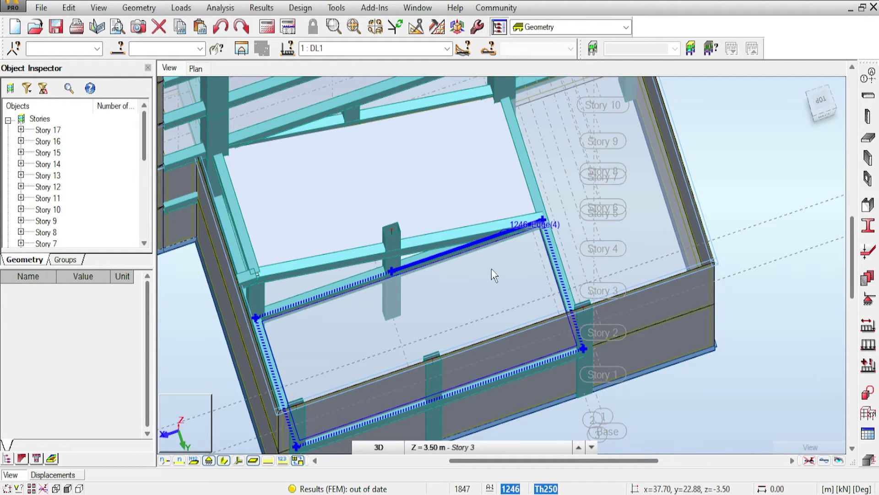
{"action": "middle_click_drag", "start_coordinate": [215, 325], "coordinate": [240, 310]}
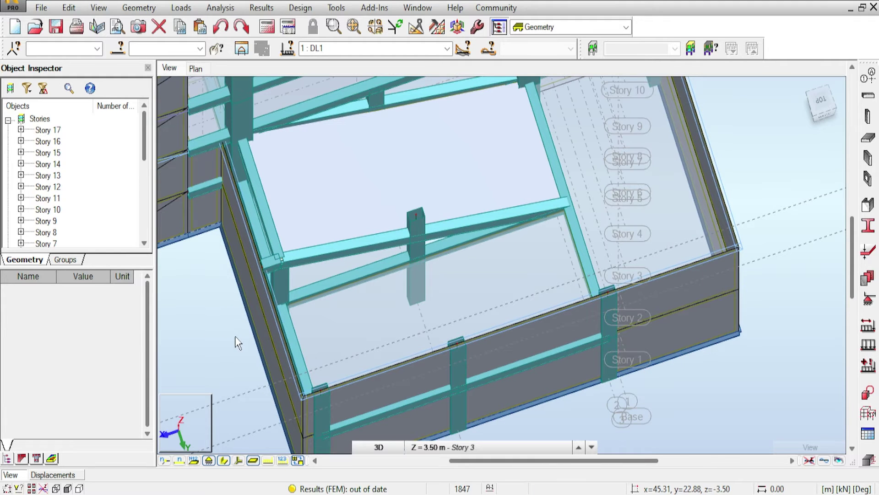
{"action": "middle_click_drag", "start_coordinate": [346, 233], "coordinate": [363, 265]}
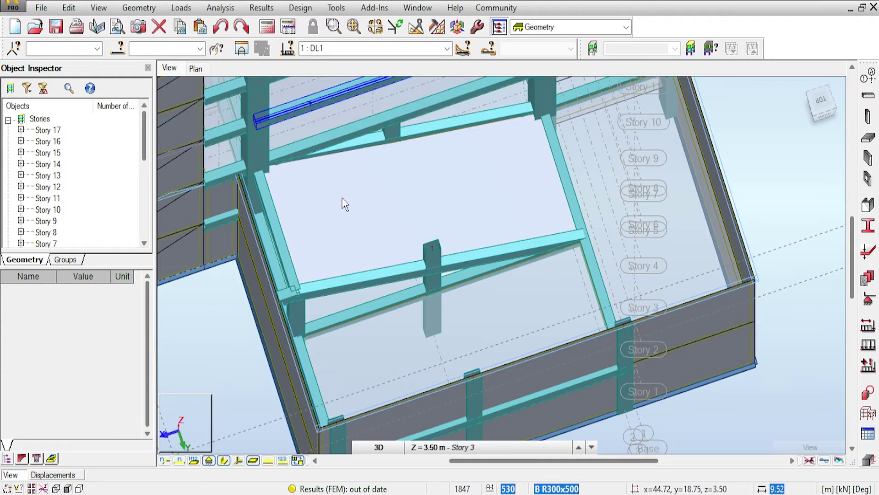
{"action": "scroll", "coordinate": [375, 298], "scroll_direction": "up", "scroll_amount": 3}
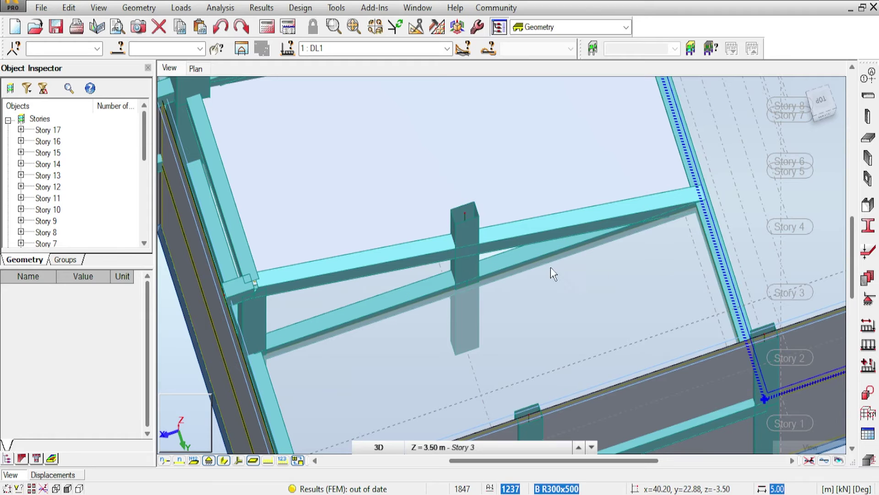
Step: Inspect the floor panel under the ramp at Z = -3.50 and the adjoining level slabs from behind and from above
{"action": "left_click", "coordinate": [818, 96]}
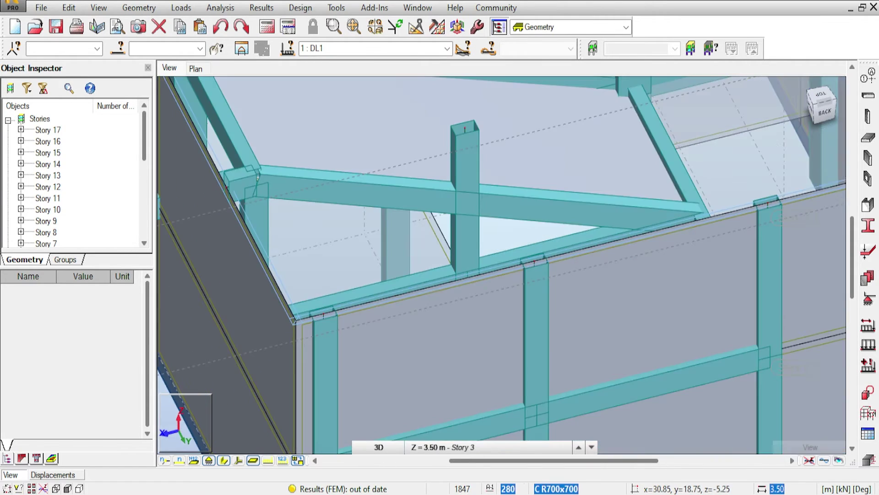
{"action": "middle_click_drag", "start_coordinate": [377, 236], "coordinate": [438, 247]}
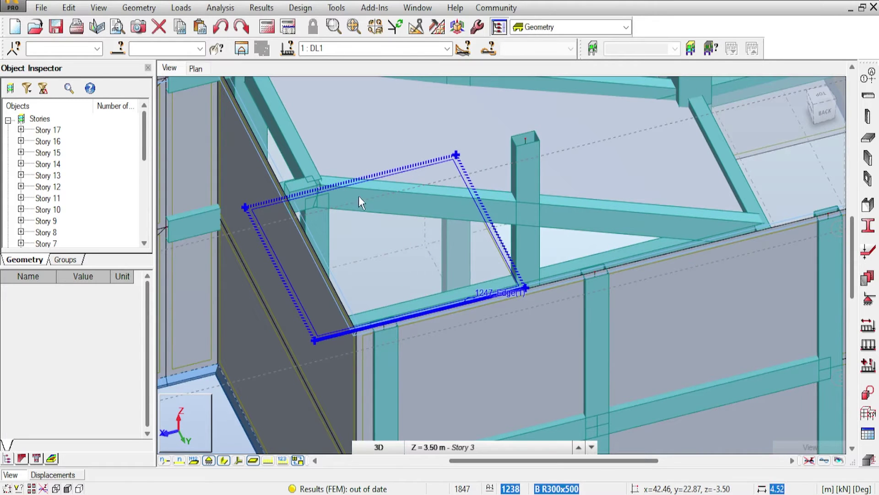
{"action": "left_click", "coordinate": [828, 126]}
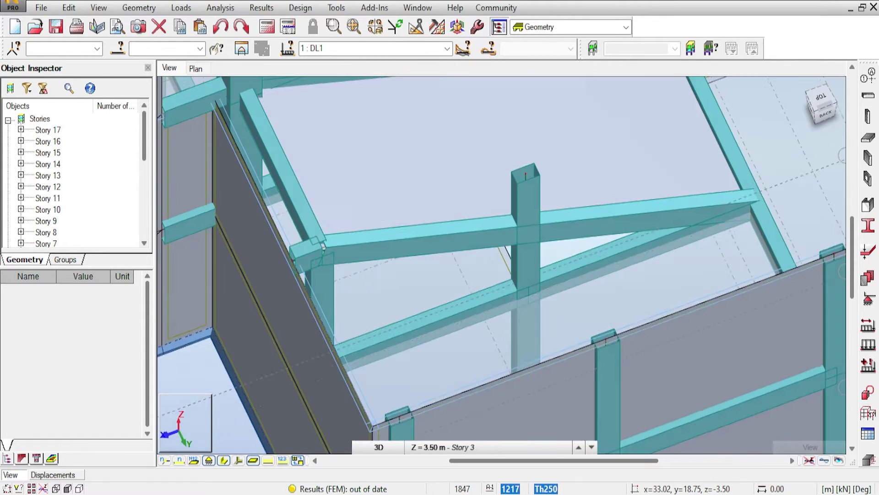
{"action": "scroll", "coordinate": [694, 189], "scroll_direction": "down", "scroll_amount": 2}
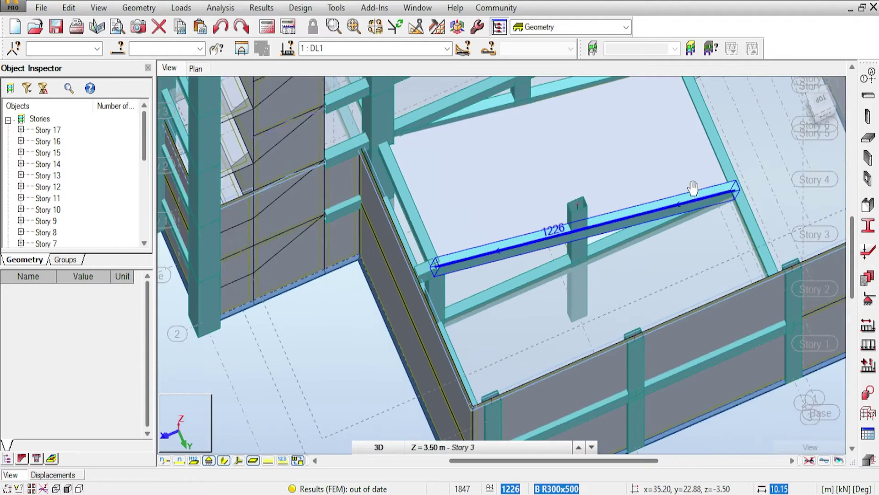
{"action": "middle_click_drag", "start_coordinate": [694, 189], "coordinate": [562, 257]}
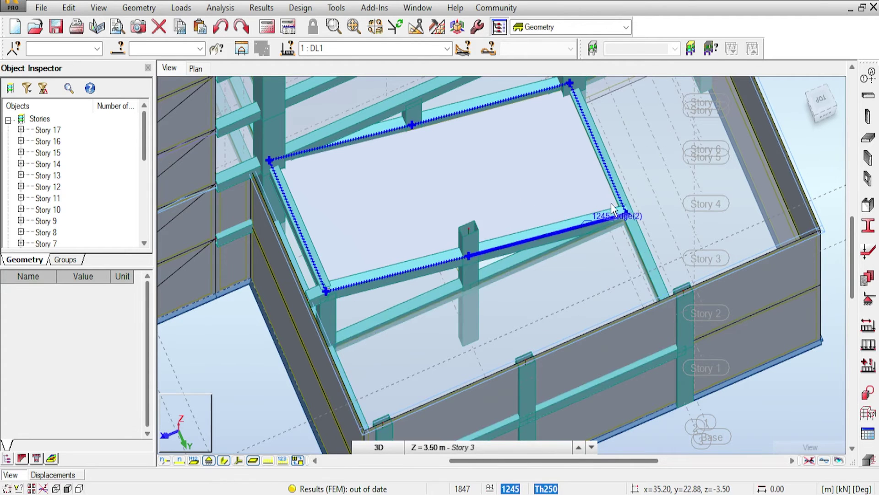
{"action": "scroll", "coordinate": [611, 202], "scroll_direction": "down", "scroll_amount": 1}
{"action": "middle_click_drag", "start_coordinate": [566, 209], "coordinate": [482, 219]}
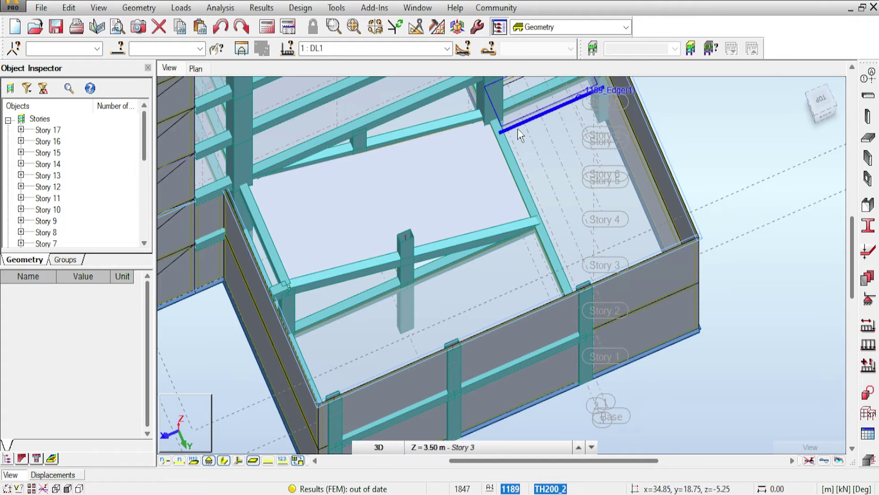
{"action": "scroll", "coordinate": [546, 131], "scroll_direction": "down", "scroll_amount": 1}
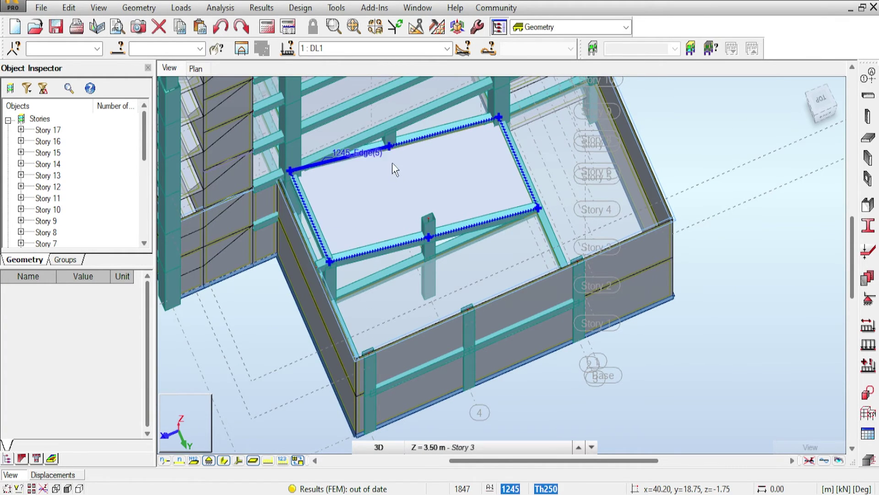
{"action": "scroll", "coordinate": [392, 163], "scroll_direction": "up", "scroll_amount": 1}
{"action": "scroll", "coordinate": [368, 207], "scroll_direction": "down", "scroll_amount": 1}
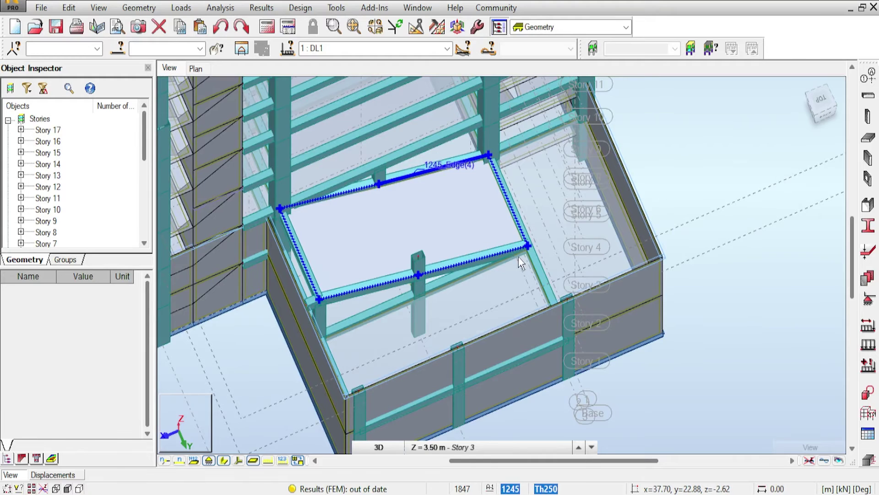
{"action": "scroll", "coordinate": [554, 279], "scroll_direction": "up", "scroll_amount": 1}
{"action": "scroll", "coordinate": [559, 280], "scroll_direction": "up", "scroll_amount": 1}
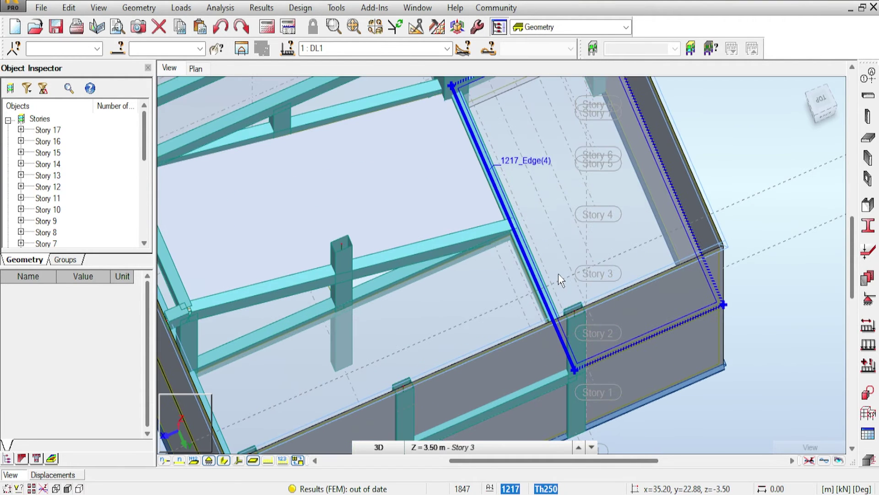
{"action": "middle_click_drag", "start_coordinate": [550, 264], "coordinate": [658, 249]}
{"action": "middle_click_drag", "start_coordinate": [609, 239], "coordinate": [595, 242]}
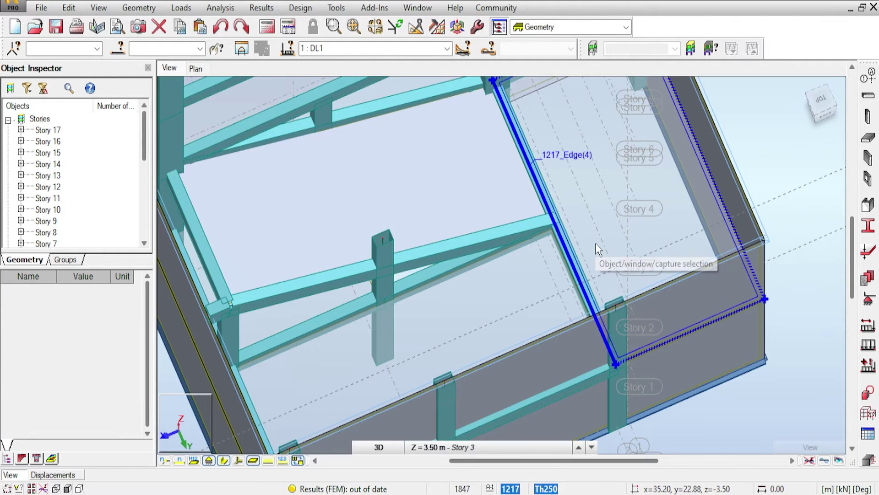
{"action": "scroll", "coordinate": [596, 245], "scroll_direction": "down", "scroll_amount": 1}
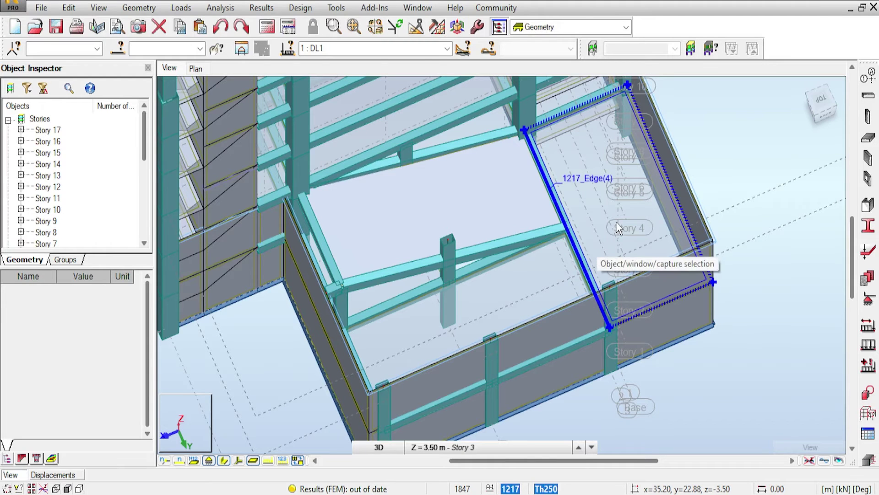
{"action": "scroll", "coordinate": [616, 222], "scroll_direction": "up", "scroll_amount": 1}
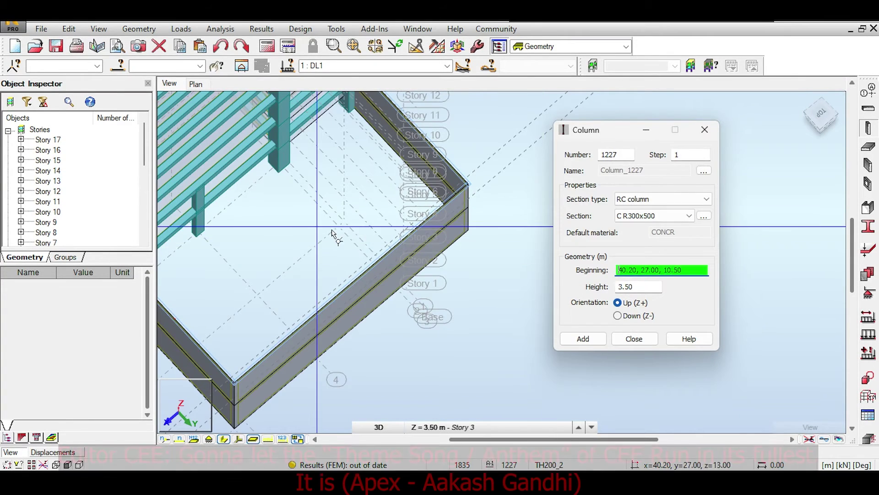
Step: Add 3.50 m high C R300x500 columns upward from Z = -7.00 along Y = 22.88, at X = 35.20 and X = 40.20
{"action": "scroll", "coordinate": [333, 232], "scroll_direction": "up", "scroll_amount": 5}
{"action": "left_click", "coordinate": [343, 228]}
{"action": "middle_click_drag", "start_coordinate": [222, 303], "coordinate": [453, 160]}
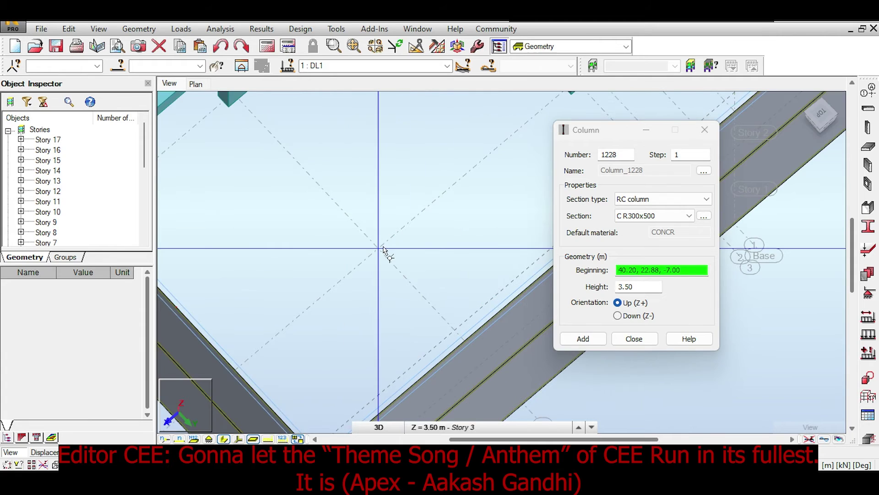
{"action": "left_click", "coordinate": [383, 249]}
Step: Add 3.50 m high C R300x500 columns upward from Z = -7.00 along the wall at Y = 27.00, at X = 35.20 and X = 40.20
{"action": "scroll", "coordinate": [318, 277], "scroll_direction": "down", "scroll_amount": 2}
{"action": "middle_click_drag", "start_coordinate": [406, 296], "coordinate": [328, 345]}
{"action": "mouse_move", "coordinate": [824, 123]}
{"action": "left_mouse_down"}
{"action": "mouse_move", "coordinate": [799, 87]}
{"action": "mouse_move", "coordinate": [818, 113]}
{"action": "left_mouse_up"}
{"action": "middle_click_drag", "start_coordinate": [365, 157], "coordinate": [343, 153]}
{"action": "left_click_drag", "start_coordinate": [820, 113], "coordinate": [797, 108]}
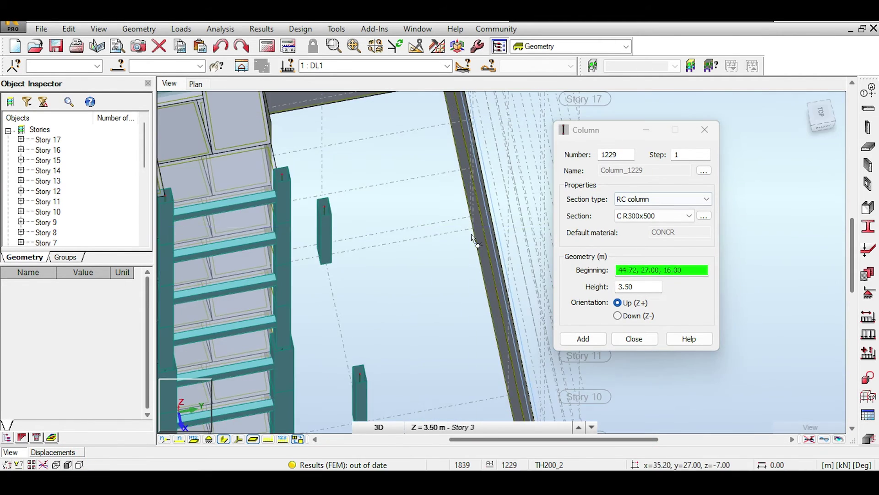
{"action": "left_click", "coordinate": [473, 235]}
{"action": "middle_click_drag", "start_coordinate": [491, 358], "coordinate": [416, 192]}
{"action": "left_click", "coordinate": [452, 252]}
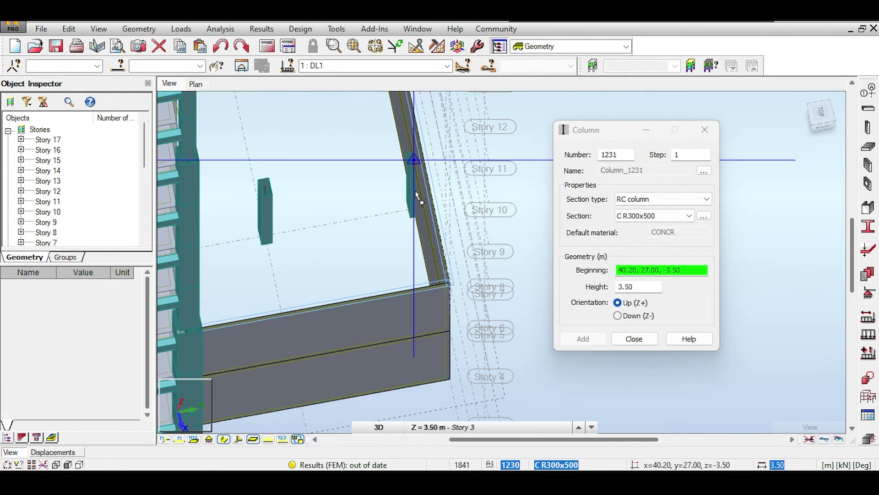
Step: Add 3.50 m high C R300x500 columns upward from Z = -7.00 at X = 44.72, on Y = 22.88 and Y = 27.00
{"action": "left_click", "coordinate": [451, 378]}
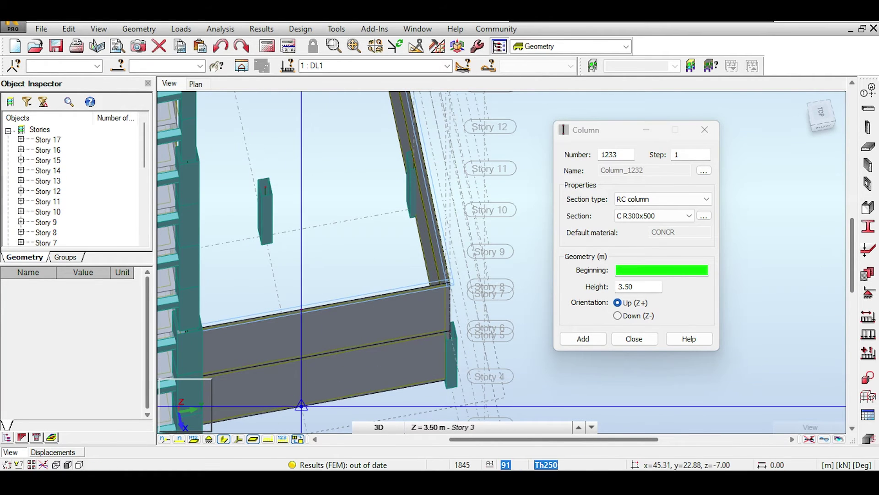
{"action": "left_click_drag", "start_coordinate": [821, 116], "coordinate": [742, 120]}
{"action": "middle_click_drag", "start_coordinate": [464, 188], "coordinate": [332, 196]}
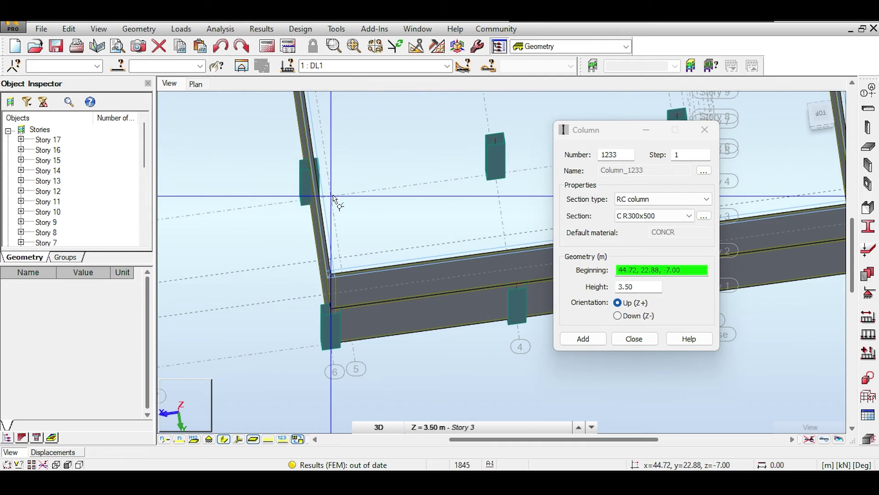
{"action": "left_click", "coordinate": [331, 195]}
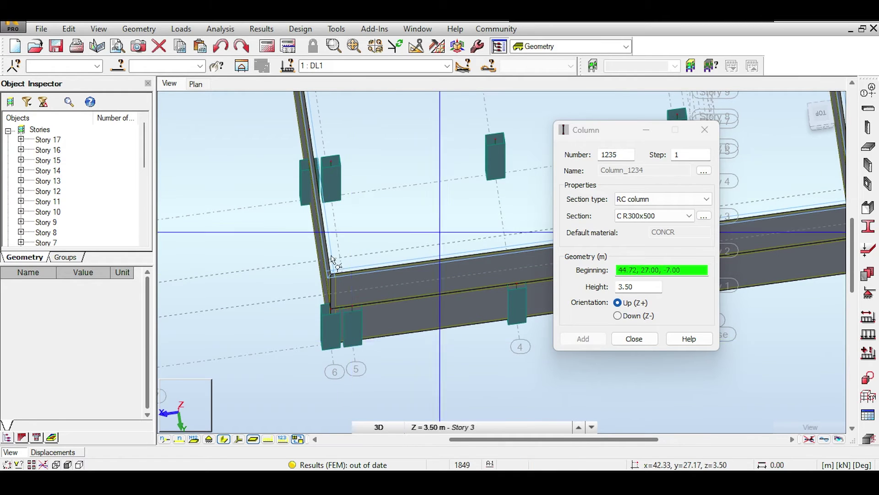
Step: Add 3.50 m high C R300x500 columns upward from Z = -3.50 on Y = 22.88 and 27.00, at X = 35.20, 40.20 and 44.72
{"action": "middle_click_drag", "start_coordinate": [668, 93], "coordinate": [424, 185]}
{"action": "left_click", "coordinate": [434, 218]}
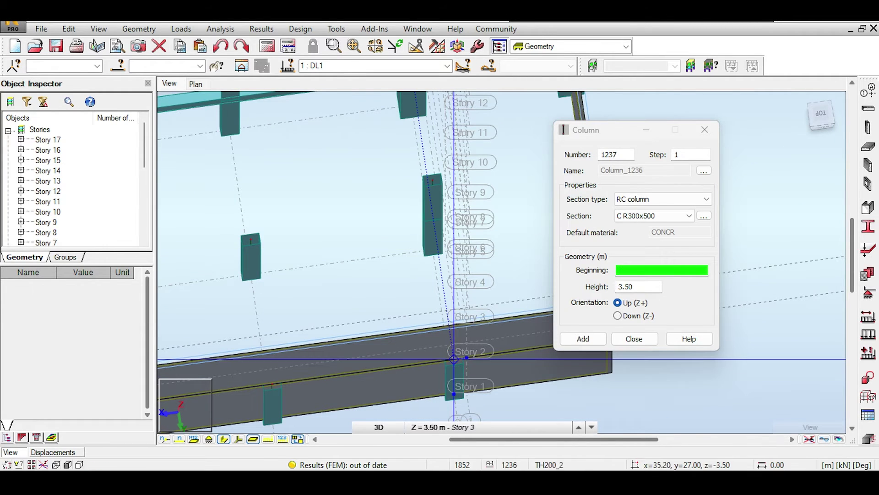
{"action": "left_click", "coordinate": [454, 359]}
{"action": "scroll", "coordinate": [251, 240], "scroll_direction": "down", "scroll_amount": 2}
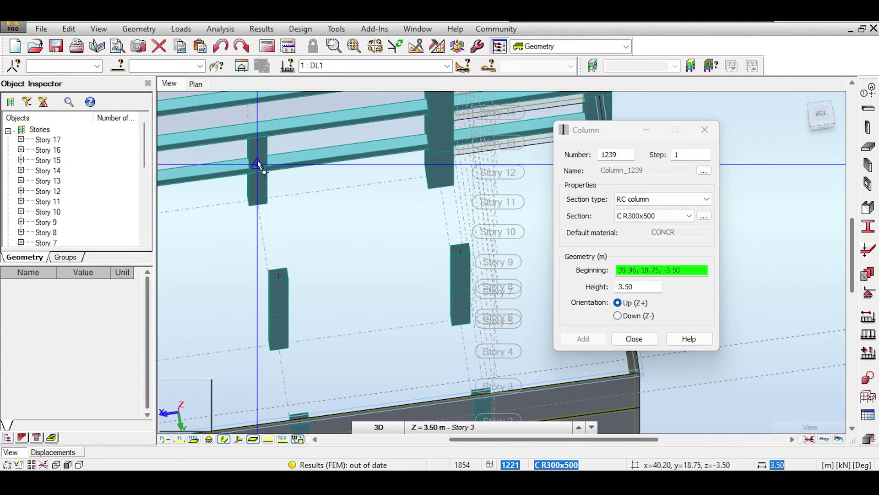
{"action": "key", "text": "Escape"}
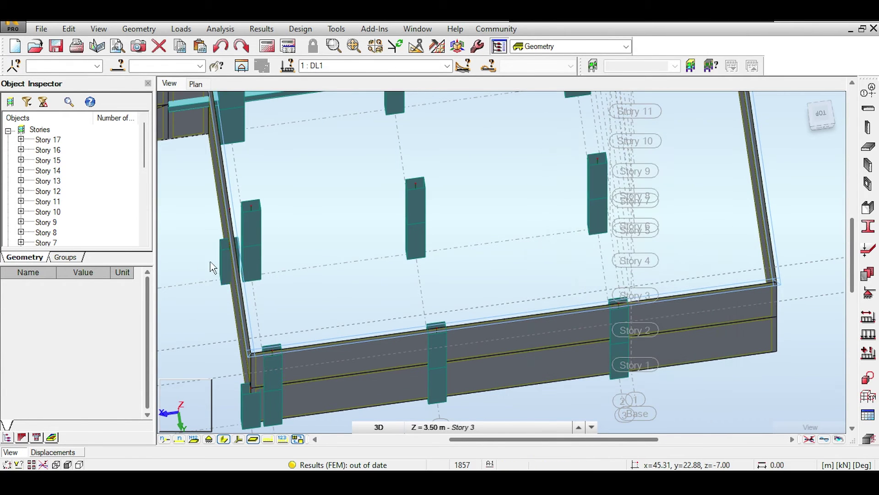
Step: Delete the two surplus columns at X = 45.31, on Y = 22.88 and Y = 27.00
{"action": "scroll", "coordinate": [212, 308], "scroll_direction": "up", "scroll_amount": 2}
{"action": "left_click_drag", "start_coordinate": [211, 297], "coordinate": [247, 362]}
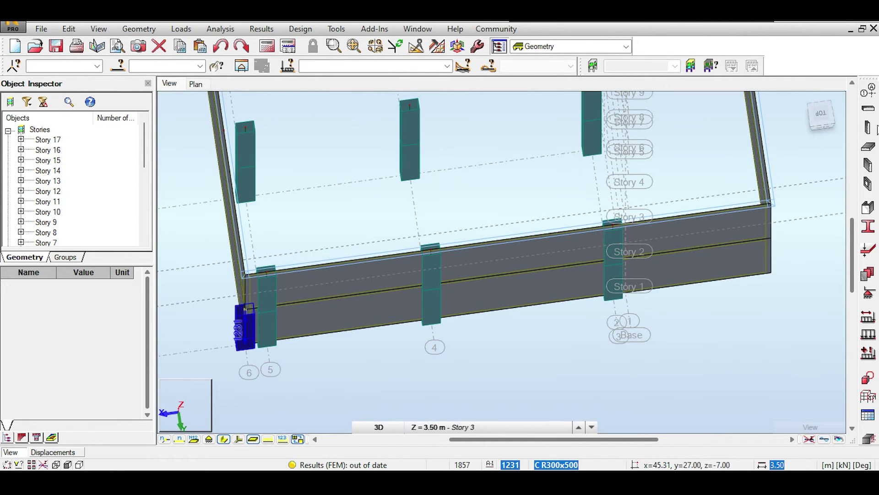
{"action": "key", "text": "Delete"}
Step: Add a B R300x500 RC beam at Z = 0.00 from the wall corner to the column at X = 44.72, Y = 27.00
{"action": "left_click", "coordinate": [867, 109]}
{"action": "left_click", "coordinate": [791, 253]}
{"action": "left_click", "coordinate": [769, 267]}
{"action": "left_click", "coordinate": [779, 270]}
{"action": "left_click", "coordinate": [762, 300]}
{"action": "left_click", "coordinate": [774, 325]}
{"action": "left_click", "coordinate": [246, 276]}
{"action": "left_click", "coordinate": [267, 273]}
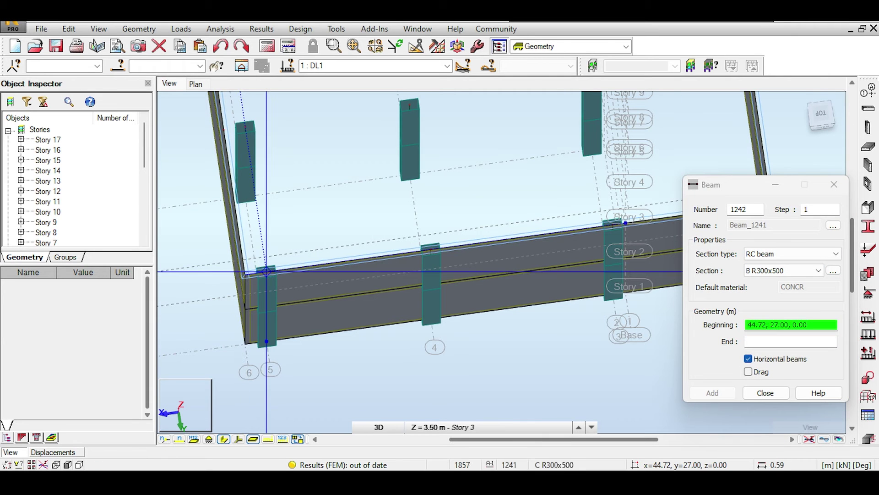
Step: Enable continuous beam drawing and add a beam at Z = 0.00 along Y = 27.00 from X = 44.72 to X = 40.20
{"action": "left_click", "coordinate": [749, 372]}
{"action": "scroll", "coordinate": [287, 259], "scroll_direction": "up", "scroll_amount": 4}
{"action": "left_click_drag", "start_coordinate": [821, 125], "coordinate": [825, 120]}
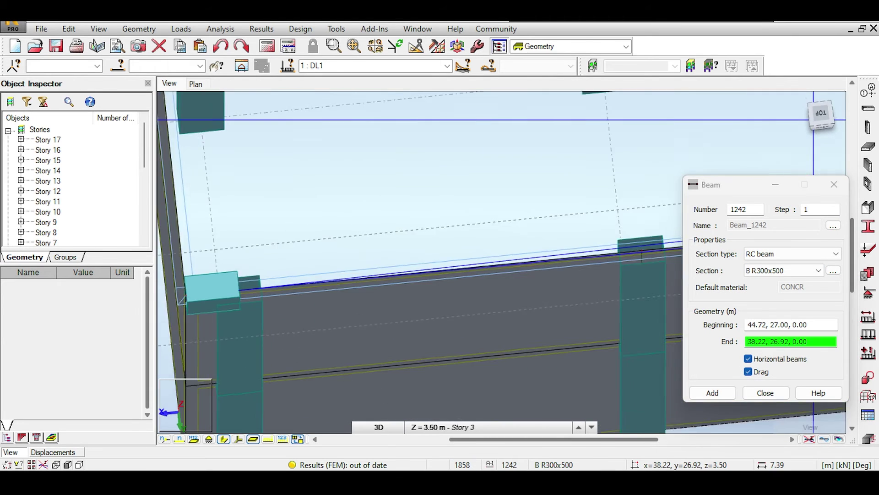
{"action": "middle_click_drag", "start_coordinate": [641, 242], "coordinate": [469, 235]}
{"action": "left_click", "coordinate": [470, 236]}
{"action": "left_click_drag", "start_coordinate": [827, 121], "coordinate": [820, 109]}
{"action": "scroll", "coordinate": [514, 261], "scroll_direction": "down", "scroll_amount": 5}
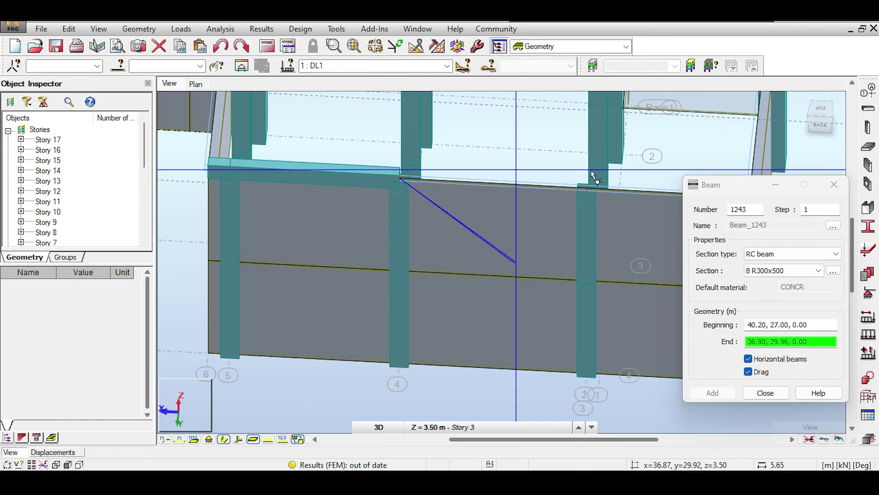
Step: With horizontal beams off, add a beam along Y = 27.00 sloping from X = 40.20, Z = 0.00 to X = 35.20, Z = -1.75, continuing level to X = 30.85
{"action": "scroll", "coordinate": [516, 200], "scroll_direction": "up", "scroll_amount": 3}
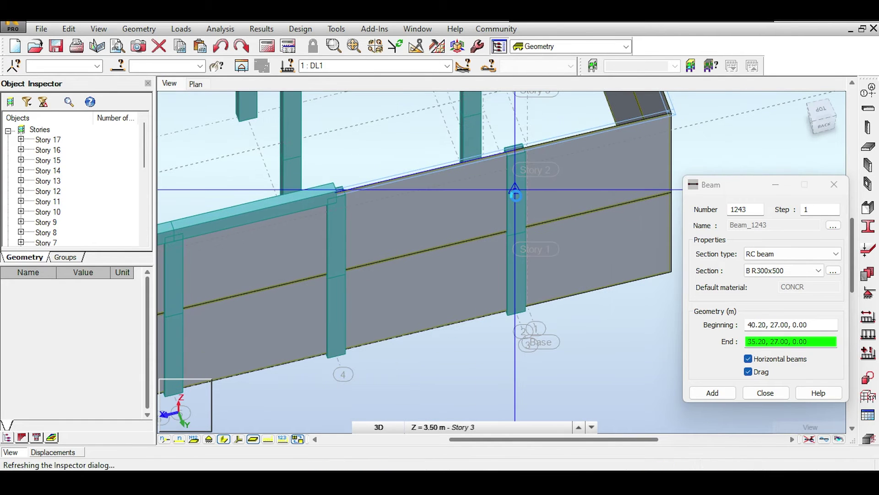
{"action": "left_click", "coordinate": [516, 195]}
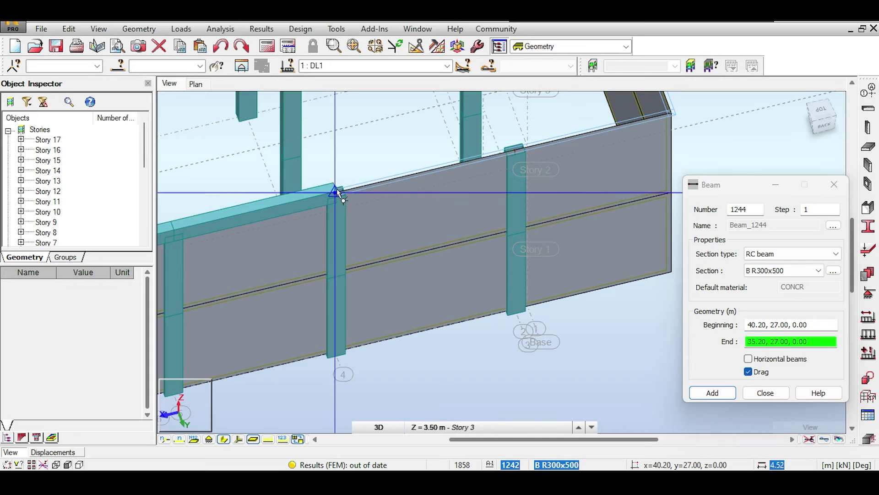
{"action": "left_click", "coordinate": [515, 190]}
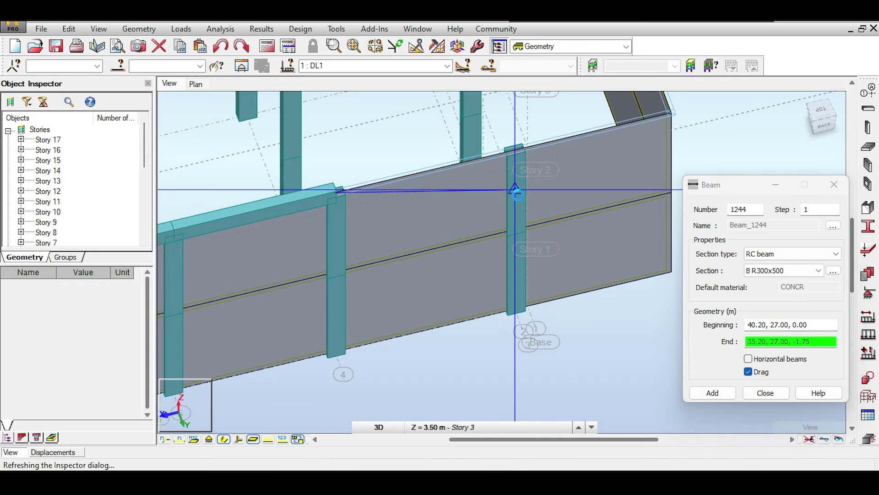
{"action": "scroll", "coordinate": [515, 190], "scroll_direction": "up", "scroll_amount": 5}
{"action": "left_click", "coordinate": [505, 210]}
Step: Add beams at Z = -1.75 along the side wall from 30.85, 27.00 to 30.85, 18.75 and on to 35.20, 18.75
{"action": "middle_click_drag", "start_coordinate": [440, 98], "coordinate": [570, 257]}
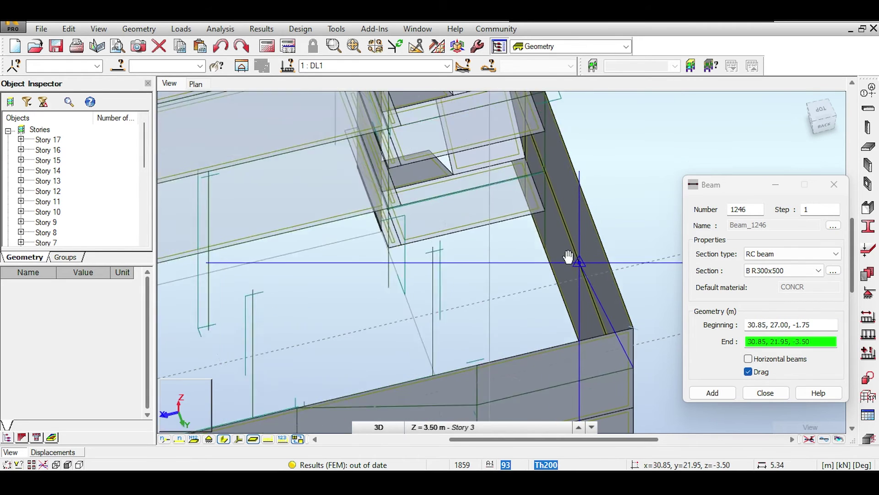
{"action": "left_click", "coordinate": [544, 134]}
{"action": "left_click", "coordinate": [375, 172]}
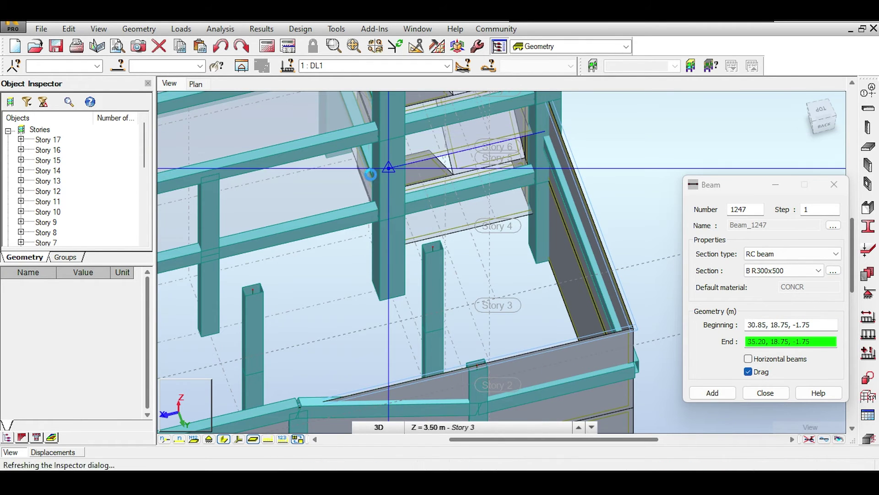
Step: Add a sloping beam along Y = 18.75 from X = 35.20, Z = -1.75 down to X = 40.20, Z = -3.50
{"action": "scroll", "coordinate": [213, 255], "scroll_direction": "up", "scroll_amount": 3}
{"action": "middle_click_drag", "start_coordinate": [213, 254], "coordinate": [337, 208]}
{"action": "scroll", "coordinate": [337, 207], "scroll_direction": "up", "scroll_amount": 3}
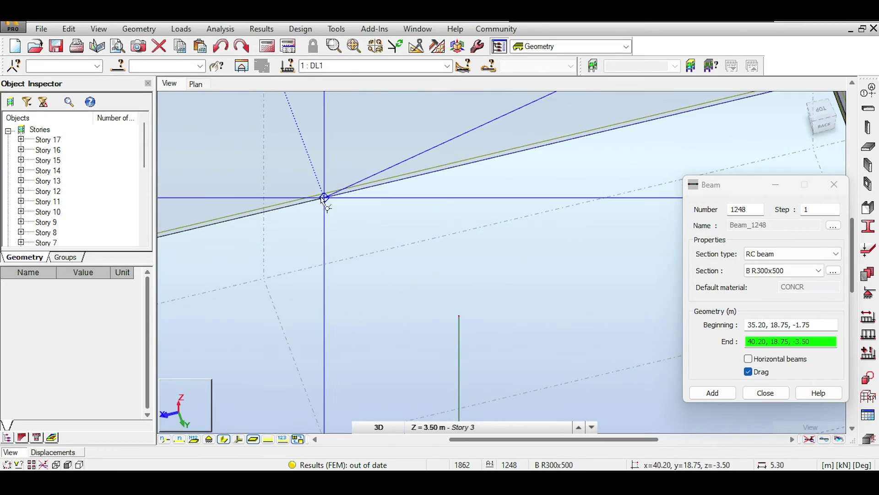
{"action": "left_click", "coordinate": [224, 439]}
{"action": "scroll", "coordinate": [393, 312], "scroll_direction": "down", "scroll_amount": 4}
{"action": "middle_click_drag", "start_coordinate": [394, 315], "coordinate": [367, 253]}
{"action": "middle_click_drag", "start_coordinate": [303, 232], "coordinate": [209, 219]}
{"action": "key", "text": "Escape"}
Step: Add B R300x500 beams at Z = -3.50 along X = 44.72 from Y = 18.75 through Y = 22.88 to Y = 27.00
{"action": "middle_click_drag", "start_coordinate": [308, 215], "coordinate": [311, 188]}
{"action": "left_click", "coordinate": [368, 169]}
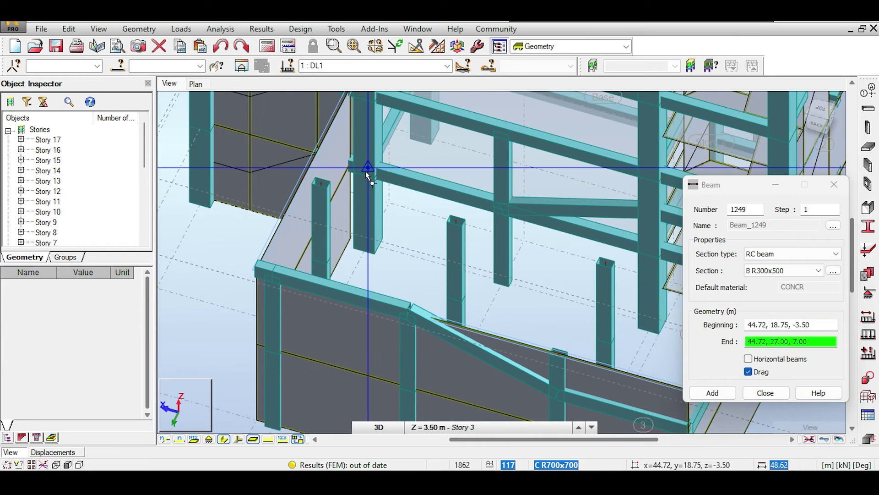
{"action": "left_click", "coordinate": [322, 263]}
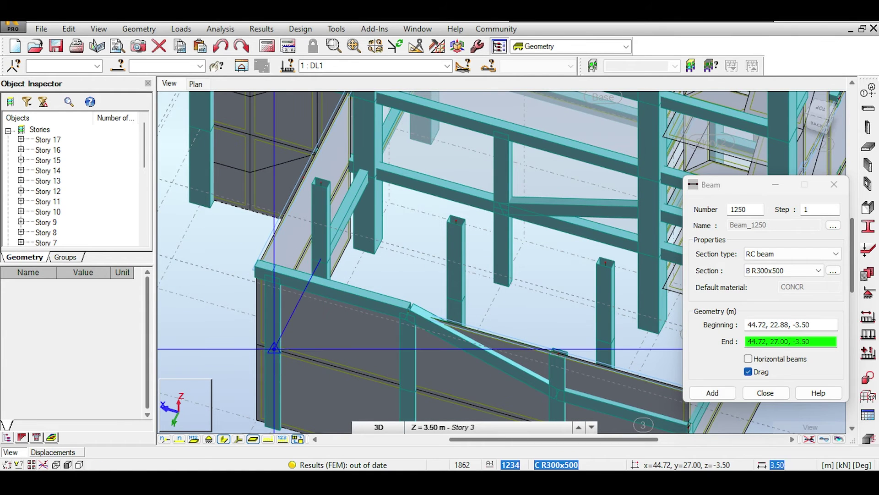
{"action": "left_click", "coordinate": [278, 354]}
Step: Continue along Y = 27.00 at Z = -3.50 to X = 40.20, sloping down to X = 35.20 at Z = -5.25
{"action": "middle_click_drag", "start_coordinate": [472, 207], "coordinate": [402, 114]}
{"action": "middle_click_drag", "start_coordinate": [488, 377], "coordinate": [420, 292]}
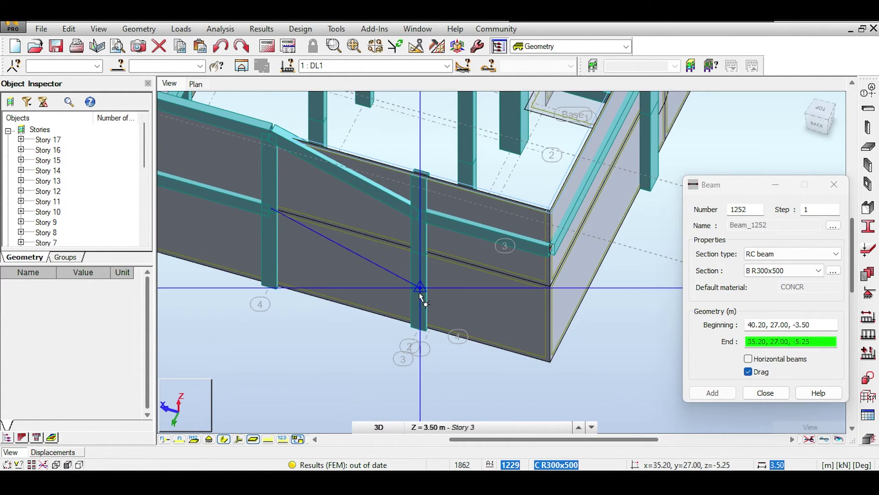
{"action": "left_click", "coordinate": [420, 287]}
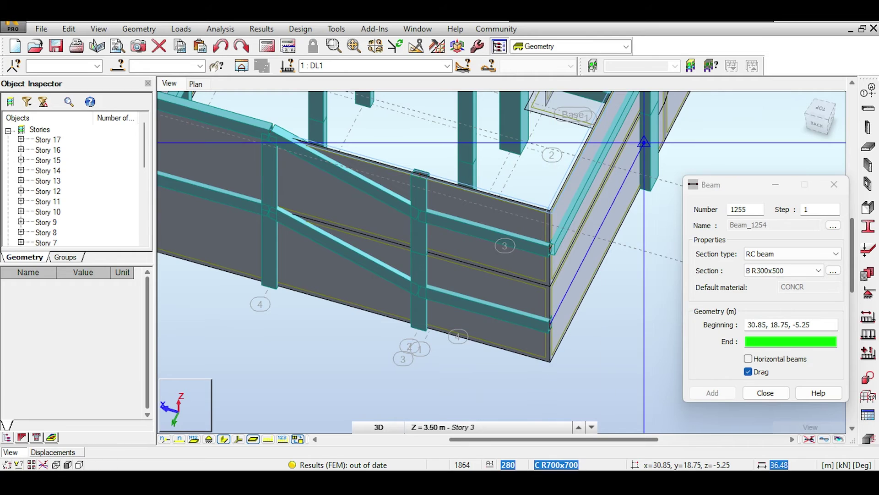
Step: Add a level beam along Y = 18.75 at Z = -5.25 from X = 30.85 to X = 35.20, continuing down to X = 40.20 at Z = -7.00
{"action": "middle_click_drag", "start_coordinate": [644, 143], "coordinate": [683, 193]}
{"action": "left_click", "coordinate": [553, 156]}
{"action": "middle_click_drag", "start_coordinate": [403, 147], "coordinate": [427, 216]}
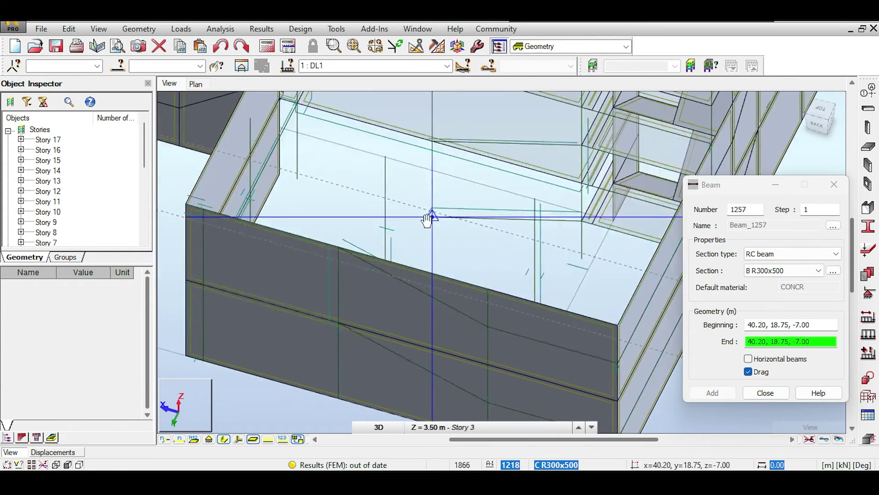
{"action": "left_click", "coordinate": [765, 393]}
Step: Add continuous B R300x500 beams at Z = -3.50 along X = 40.20 from Y = 18.75 through Y = 22.88 to Y = 27.00
{"action": "left_click_drag", "start_coordinate": [831, 123], "coordinate": [857, 125]}
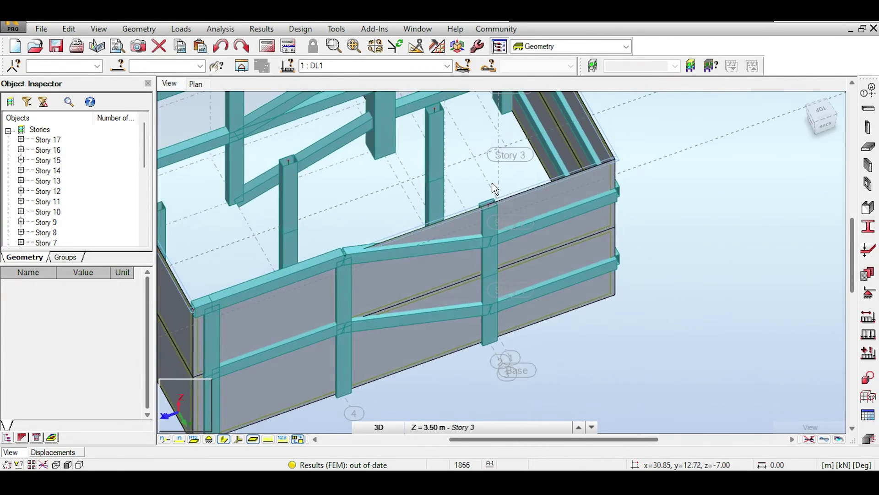
{"action": "middle_click_drag", "start_coordinate": [492, 184], "coordinate": [517, 226]}
{"action": "left_click", "coordinate": [868, 109]}
{"action": "left_click", "coordinate": [260, 176]}
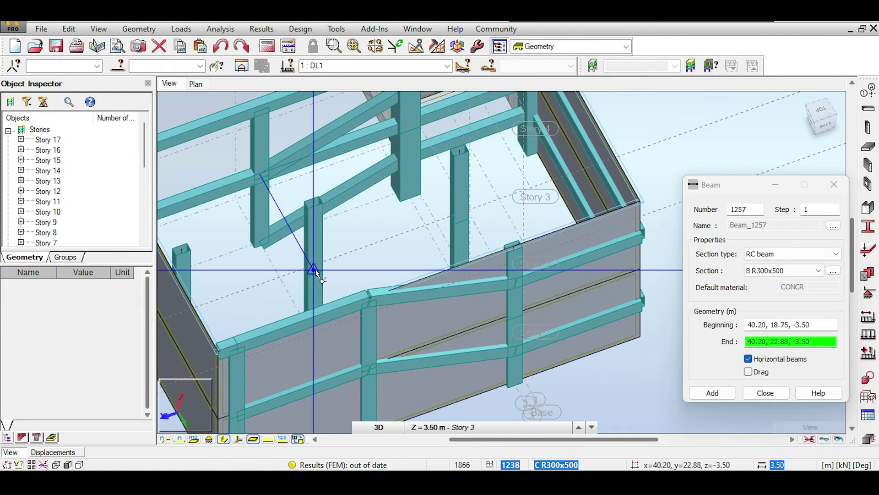
{"action": "left_click", "coordinate": [747, 372]}
{"action": "left_click", "coordinate": [369, 368]}
Step: Add B R300x500 beams at Z = -1.75 along X = 35.20 from Y = 18.75 through Y = 22.88 to Y = 27.00
{"action": "middle_click_drag", "start_coordinate": [451, 201], "coordinate": [435, 262]}
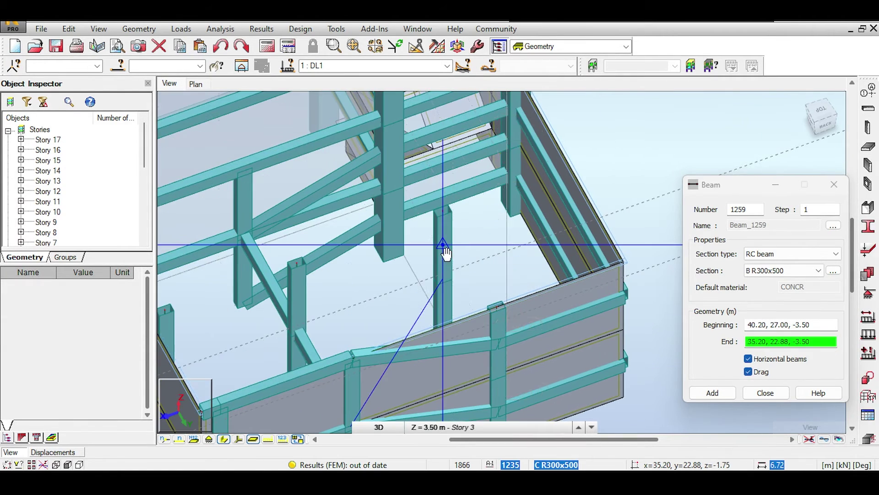
{"action": "key", "text": "Escape"}
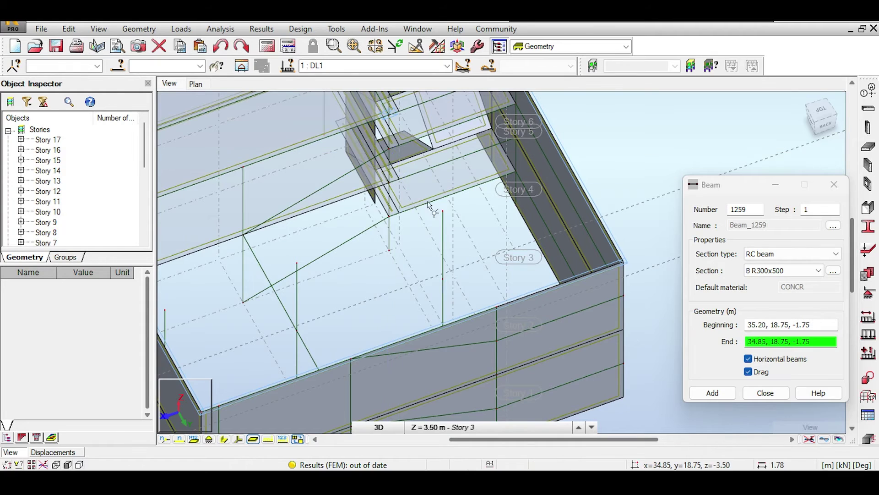
{"action": "left_click", "coordinate": [442, 244]}
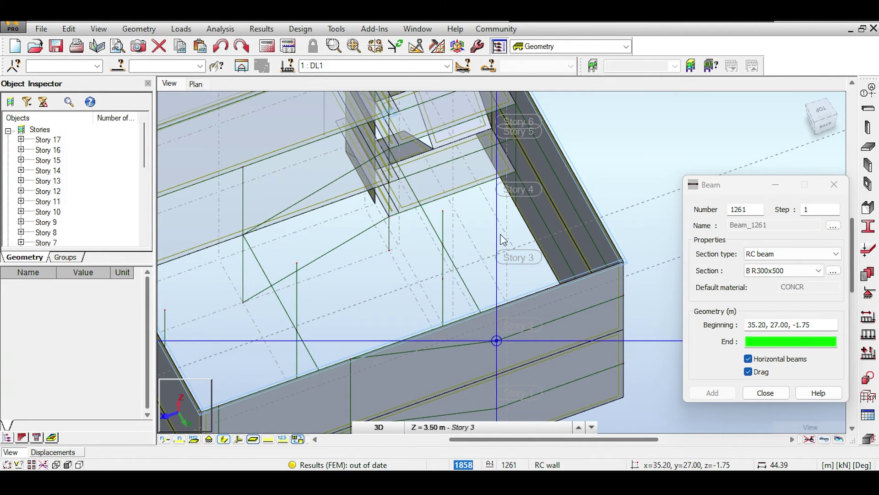
{"action": "middle_click_drag", "start_coordinate": [501, 240], "coordinate": [417, 239]}
{"action": "key", "text": "Escape"}
{"action": "middle_click_drag", "start_coordinate": [477, 212], "coordinate": [473, 194]}
{"action": "left_click", "coordinate": [834, 184]}
Step: Add stacked 3.50 m high C R300x500 columns at the wall corner X = 30.85, Y = 27.00, the top one starting at Z = 0.00
{"action": "left_click", "coordinate": [868, 128]}
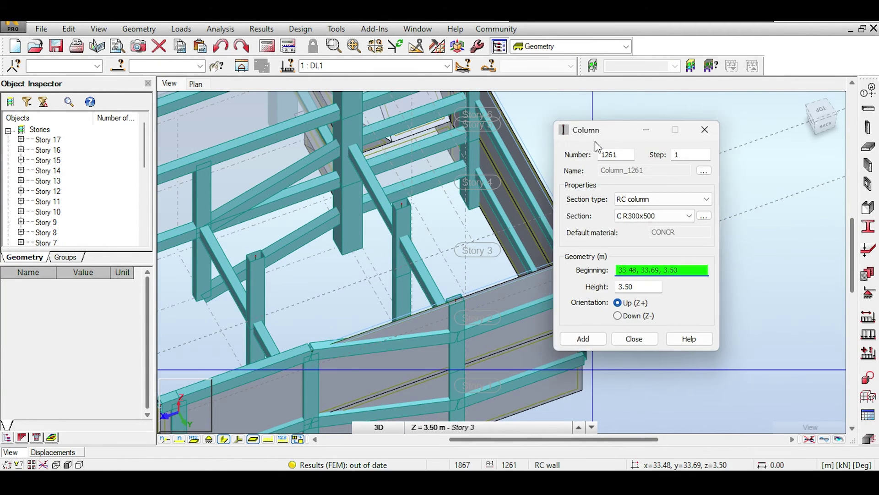
{"action": "middle_click_drag", "start_coordinate": [581, 254], "coordinate": [473, 263]}
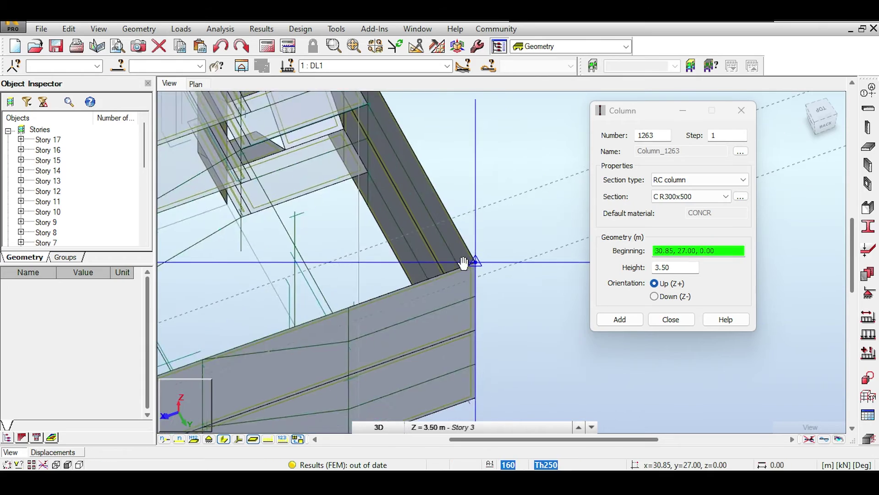
{"action": "scroll", "coordinate": [474, 263], "scroll_direction": "up", "scroll_amount": 4}
{"action": "left_click", "coordinate": [474, 262]}
Step: Add 3.50 m high C R300x500 columns upward from Z = 0.00 at X = 35.20, on Y = 27.00 and Y = 22.88
{"action": "middle_click_drag", "start_coordinate": [276, 306], "coordinate": [555, 250]}
{"action": "left_click", "coordinate": [444, 315]}
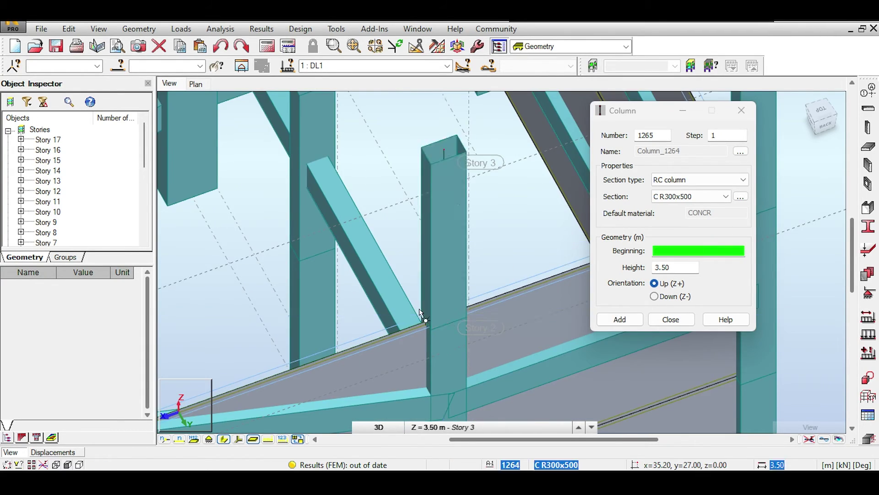
{"action": "scroll", "coordinate": [448, 149], "scroll_direction": "down", "scroll_amount": 2}
{"action": "middle_click_drag", "start_coordinate": [448, 149], "coordinate": [302, 252]}
{"action": "middle_click_drag", "start_coordinate": [386, 274], "coordinate": [435, 366], "text": "shift"}
{"action": "middle_click_drag", "start_coordinate": [403, 403], "coordinate": [490, 238], "text": "shift"}
{"action": "middle_click_drag", "start_coordinate": [490, 238], "coordinate": [493, 154]}
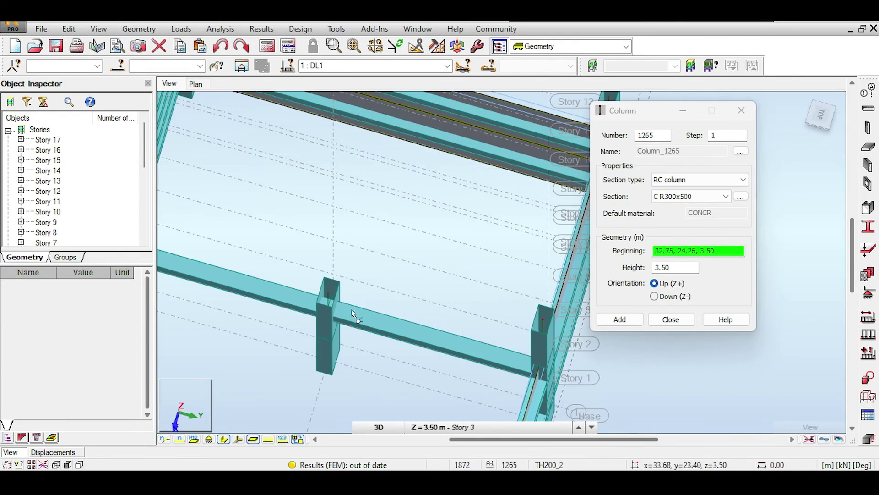
{"action": "middle_click_drag", "start_coordinate": [339, 311], "coordinate": [199, 399]}
{"action": "left_click_drag", "start_coordinate": [826, 130], "coordinate": [797, 102]}
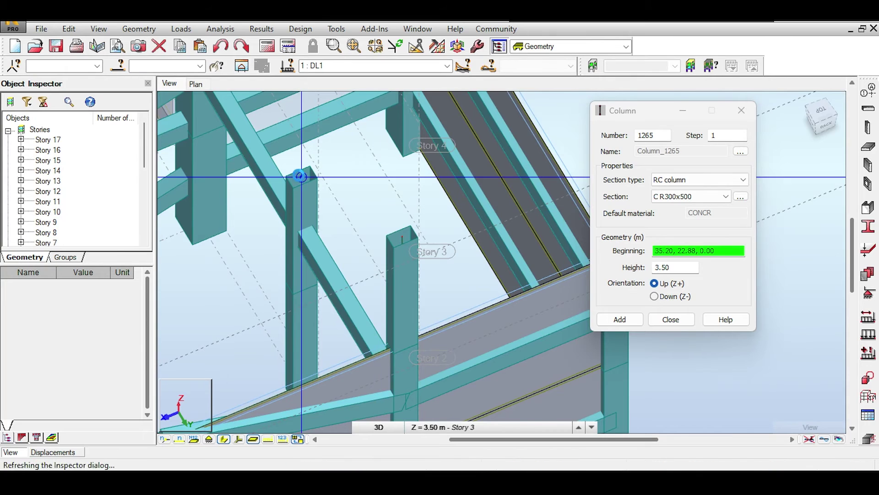
{"action": "left_click", "coordinate": [300, 176]}
Step: Add continuous B R300x500 beams at Z = 0.00 along Y = 22.88 from the side wall through X = 40.20 to X = 35.20
{"action": "scroll", "coordinate": [383, 210], "scroll_direction": "down", "scroll_amount": 3}
{"action": "middle_click_drag", "start_coordinate": [364, 208], "coordinate": [449, 206]}
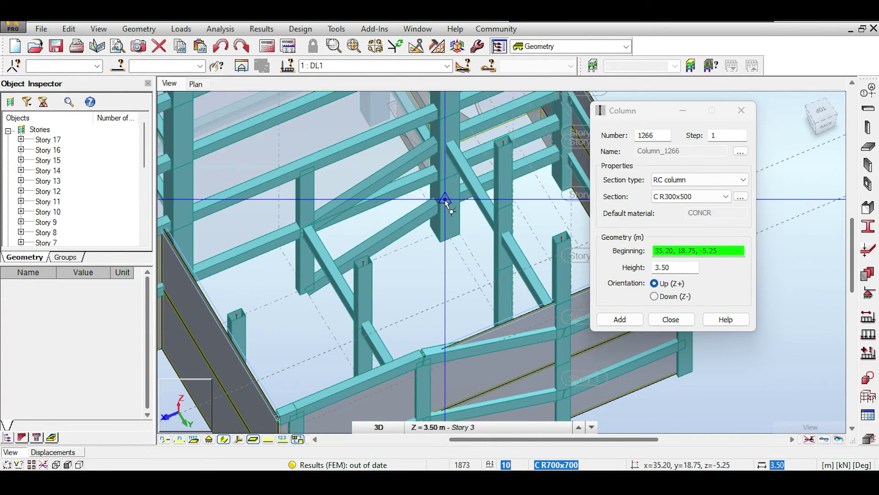
{"action": "left_click", "coordinate": [868, 109]}
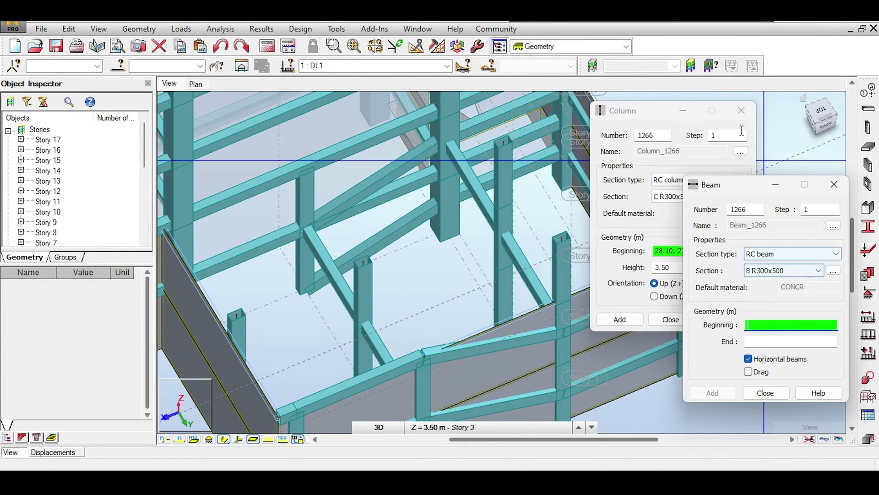
{"action": "left_click", "coordinate": [223, 322]}
{"action": "left_click", "coordinate": [365, 260]}
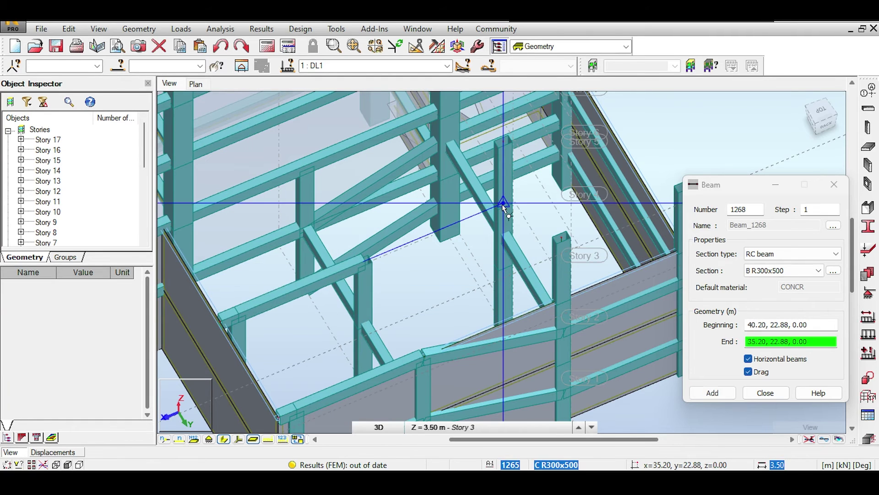
{"action": "left_click", "coordinate": [770, 392]}
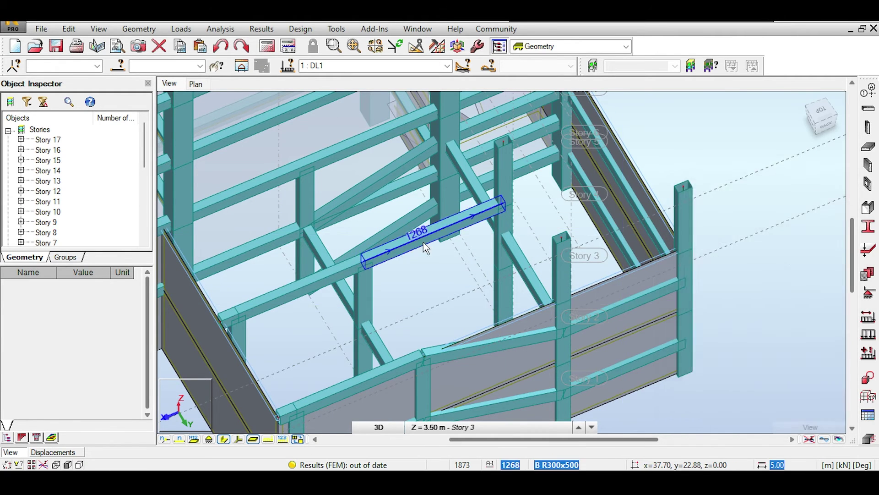
Step: Replace the level beam between X = 40.20 and 35.20 on Y = 22.88 with a B R300x500 beam sloping from Z = 0.00 to -1.75
{"action": "scroll", "coordinate": [426, 245], "scroll_direction": "up", "scroll_amount": 3}
{"action": "left_click", "coordinate": [422, 222]}
{"action": "key", "text": "Delete"}
{"action": "left_click", "coordinate": [866, 110]}
{"action": "left_click", "coordinate": [307, 277]}
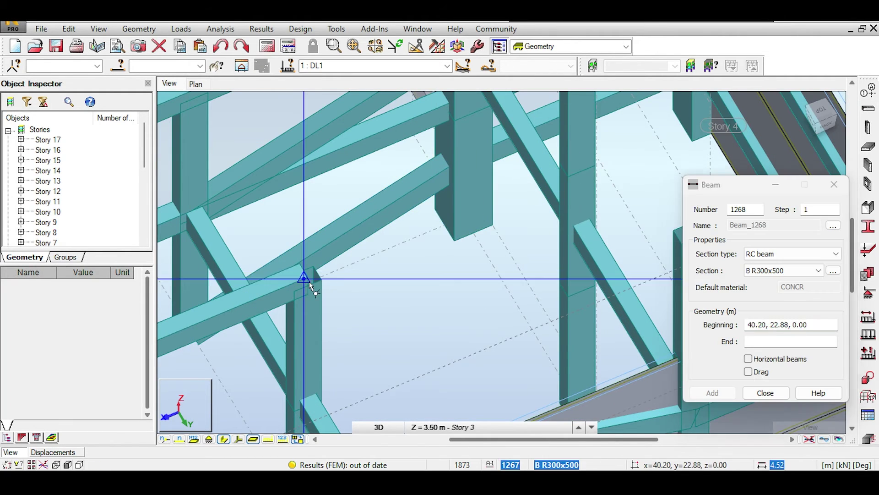
{"action": "left_click", "coordinate": [576, 225]}
Step: Add zigzag B R300x500 beams on Y = 22.88 between X = 35.20 and 40.20, descending through Z = -1.75, -3.50, -5.25 and -7.00
{"action": "scroll", "coordinate": [576, 224], "scroll_direction": "down", "scroll_amount": 1}
{"action": "left_click", "coordinate": [575, 199]}
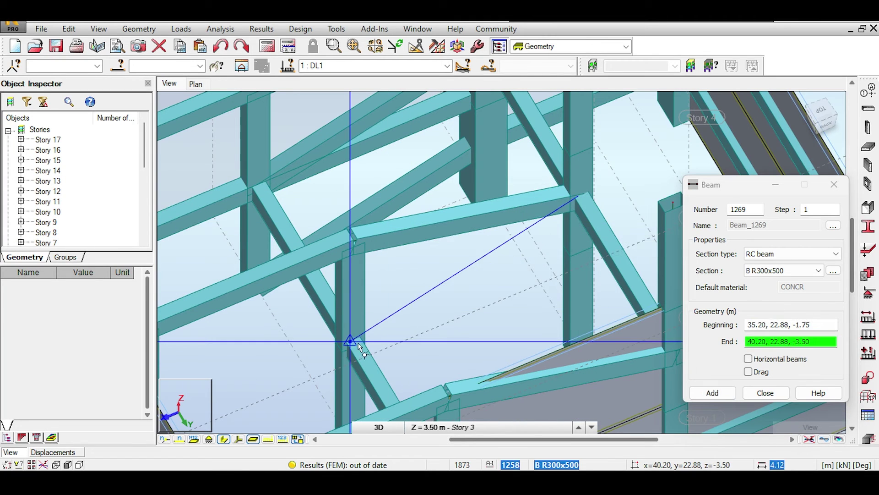
{"action": "left_click", "coordinate": [351, 342]}
{"action": "left_click", "coordinate": [350, 341]}
{"action": "left_click", "coordinate": [577, 299]}
{"action": "left_click", "coordinate": [577, 299]}
{"action": "middle_click_drag", "start_coordinate": [425, 381], "coordinate": [496, 290]}
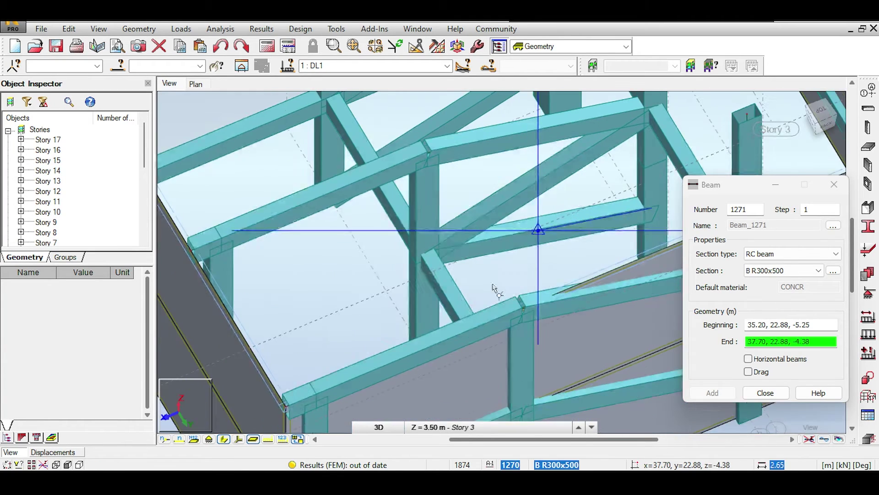
{"action": "left_click_drag", "start_coordinate": [814, 120], "coordinate": [824, 123]}
{"action": "middle_click_drag", "start_coordinate": [407, 279], "coordinate": [431, 216]}
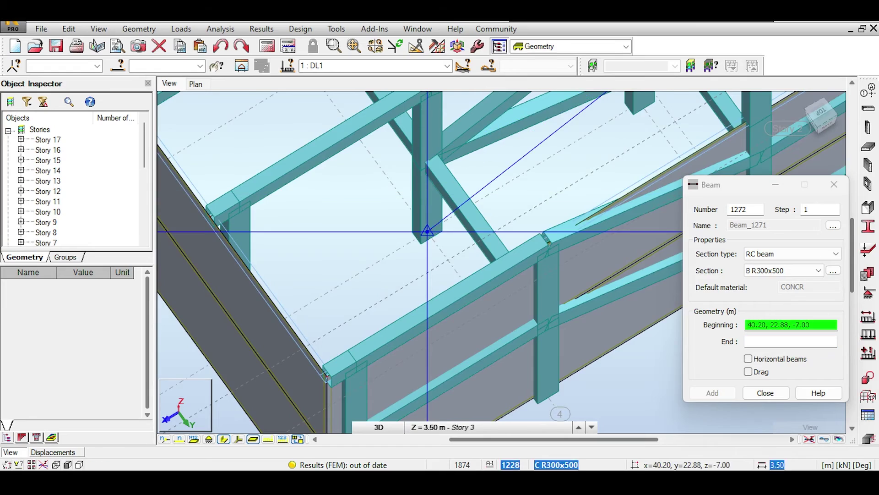
{"action": "middle_click_drag", "start_coordinate": [635, 197], "coordinate": [521, 228]}
{"action": "left_click", "coordinate": [836, 187]}
Step: Copy the C R300x500 column stack at X = 35.20, Y = 22.88 once by a translation of -4.35, 0.00, 0.00
{"action": "middle_click_drag", "start_coordinate": [599, 98], "coordinate": [545, 300]}
{"action": "left_click_drag", "start_coordinate": [463, 354], "coordinate": [420, 150]}
{"action": "left_click", "coordinate": [69, 29]}
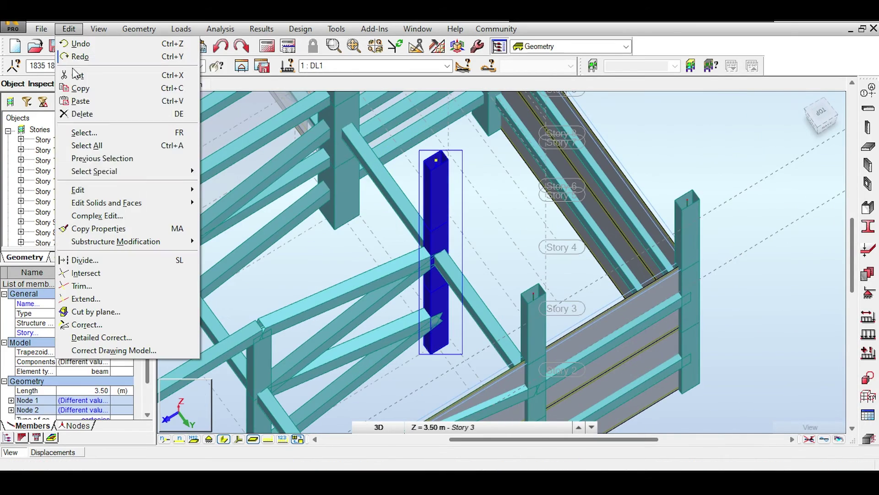
{"action": "mouse_move", "coordinate": [85, 190]}
{"action": "left_click", "coordinate": [249, 189]}
{"action": "middle_click_drag", "start_coordinate": [474, 203], "coordinate": [242, 73]}
{"action": "left_click", "coordinate": [302, 349]}
{"action": "left_click", "coordinate": [456, 256]}
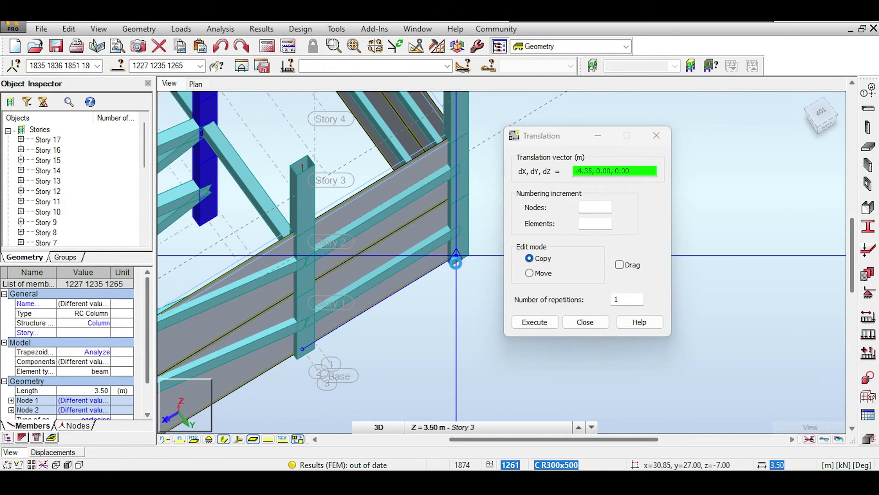
{"action": "left_click", "coordinate": [535, 322]}
{"action": "left_click", "coordinate": [585, 322]}
Step: Add a horizontal Th250 floor strip by contour at Z = 0.00, from X = 45.31 to 44.72 and Y = 22.88 to 27.00
{"action": "scroll", "coordinate": [403, 229], "scroll_direction": "down", "scroll_amount": 2}
{"action": "middle_click_drag", "start_coordinate": [403, 229], "coordinate": [618, 226]}
{"action": "left_click", "coordinate": [868, 146]}
{"action": "left_click", "coordinate": [702, 236]}
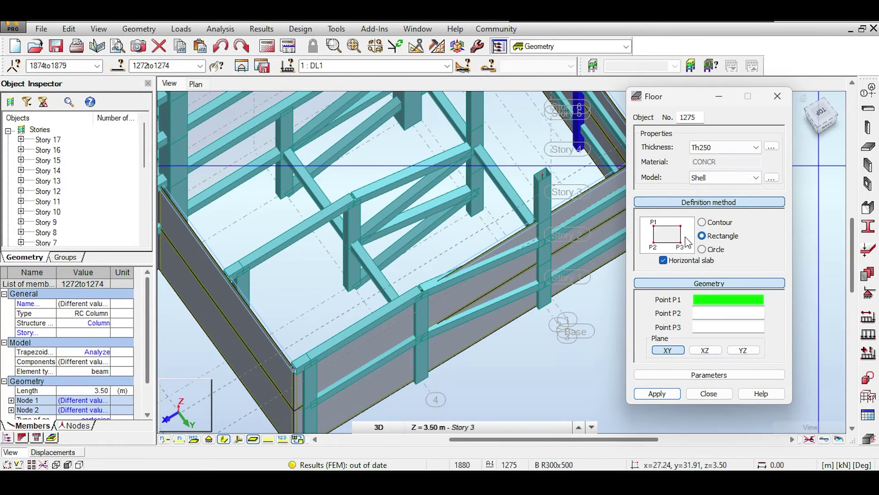
{"action": "left_click", "coordinate": [702, 223]}
{"action": "left_click", "coordinate": [227, 275]}
{"action": "left_click", "coordinate": [241, 266]}
{"action": "left_click", "coordinate": [308, 359]}
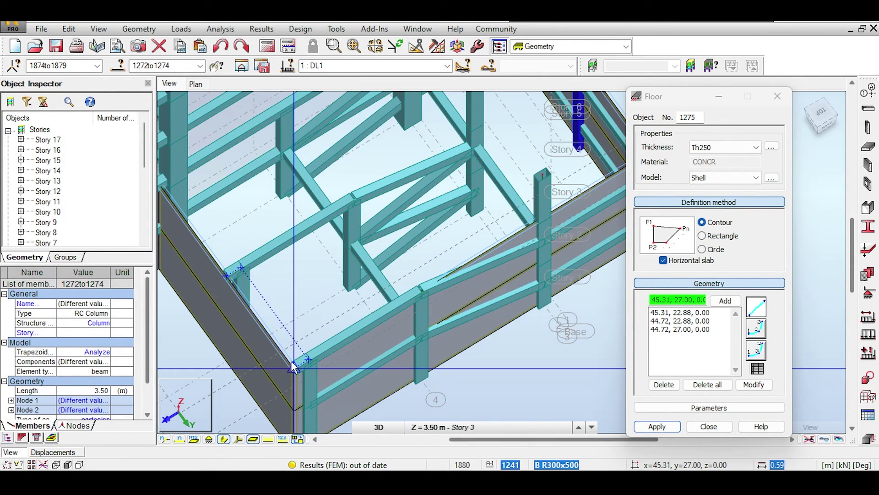
{"action": "left_click", "coordinate": [294, 368]}
{"action": "left_click", "coordinate": [226, 275]}
Step: Add the adjoining horizontal Th250 floor at Z = 0.00, from X = 44.72 to 40.20 and Y = 22.88 to 27.00
{"action": "left_click", "coordinate": [241, 267]}
{"action": "left_click", "coordinate": [353, 199]}
{"action": "left_click", "coordinate": [422, 291]}
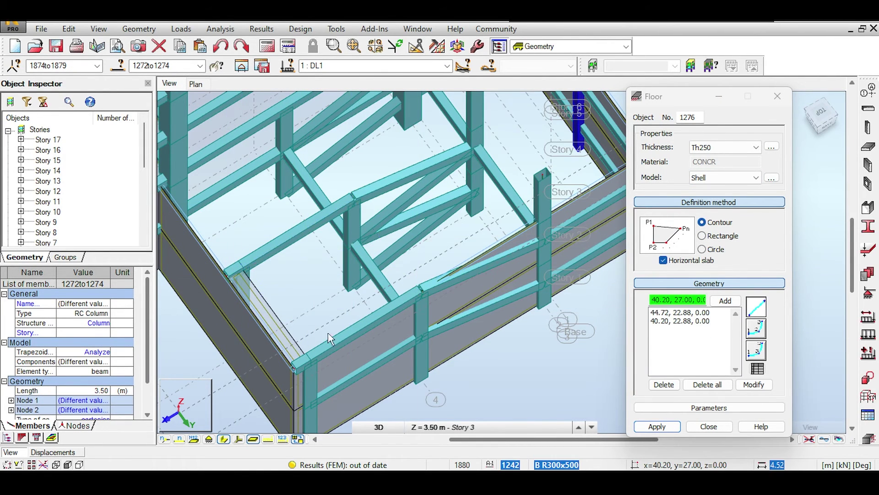
{"action": "left_click", "coordinate": [243, 267]}
Step: Add a non-horizontal Th250 floor from X = 40.20, Z = 0.00 down to X = 35.20, Z = -1.75, between Y = 22.88 and 27.00
{"action": "middle_click_drag", "start_coordinate": [455, 215], "coordinate": [382, 242]}
{"action": "left_click", "coordinate": [664, 261]}
{"action": "left_click", "coordinate": [279, 226]}
{"action": "left_click", "coordinate": [402, 172]}
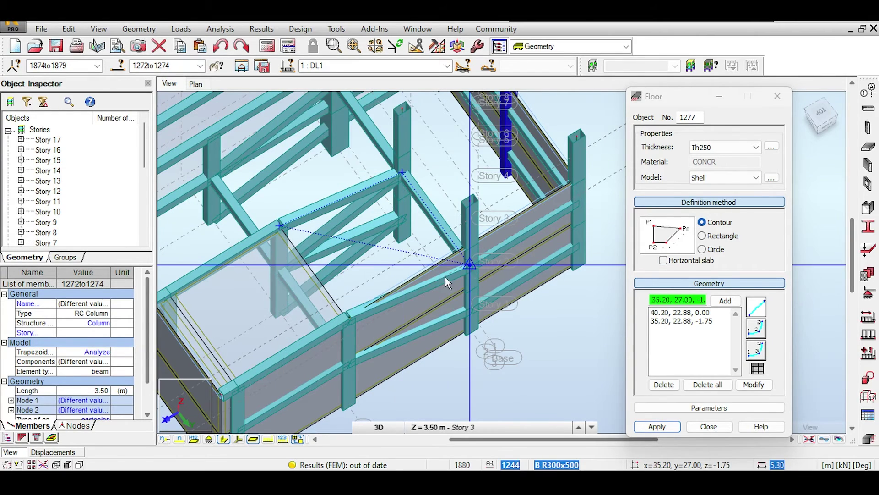
{"action": "left_click", "coordinate": [333, 223]}
Step: Add a Th250 landing floor at Z = -1.75, from X = 35.20 to 30.85 and Y = 18.75 to 27.00
{"action": "middle_click_drag", "start_coordinate": [363, 102], "coordinate": [233, 197]}
{"action": "left_click", "coordinate": [312, 149]}
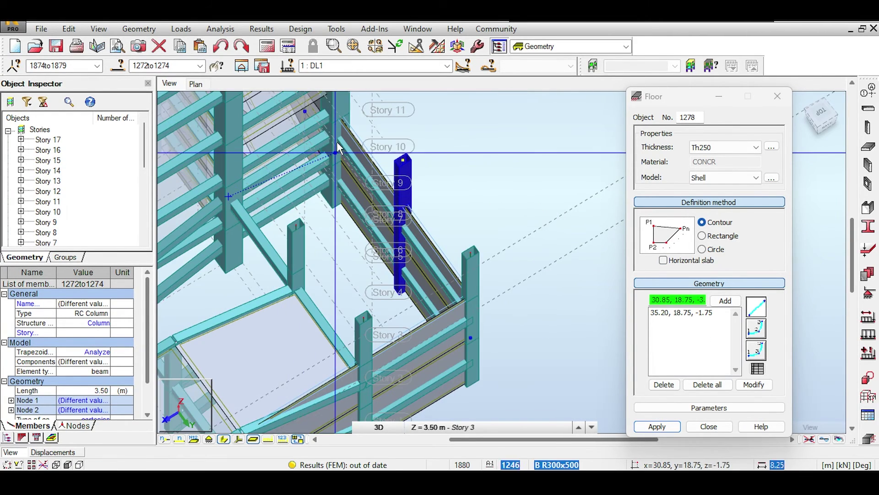
{"action": "left_click", "coordinate": [335, 131]}
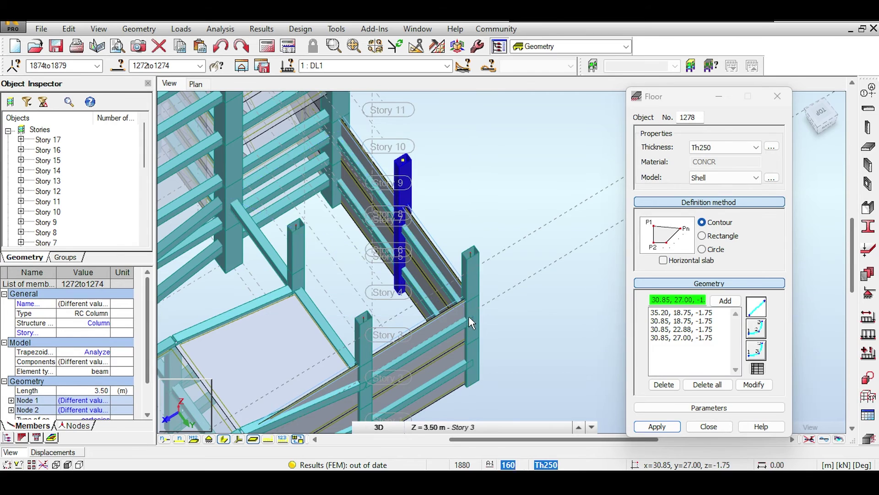
{"action": "middle_click_drag", "start_coordinate": [469, 319], "coordinate": [496, 277]}
{"action": "left_click", "coordinate": [390, 341]}
{"action": "left_click", "coordinate": [324, 249]}
{"action": "left_click", "coordinate": [256, 154]}
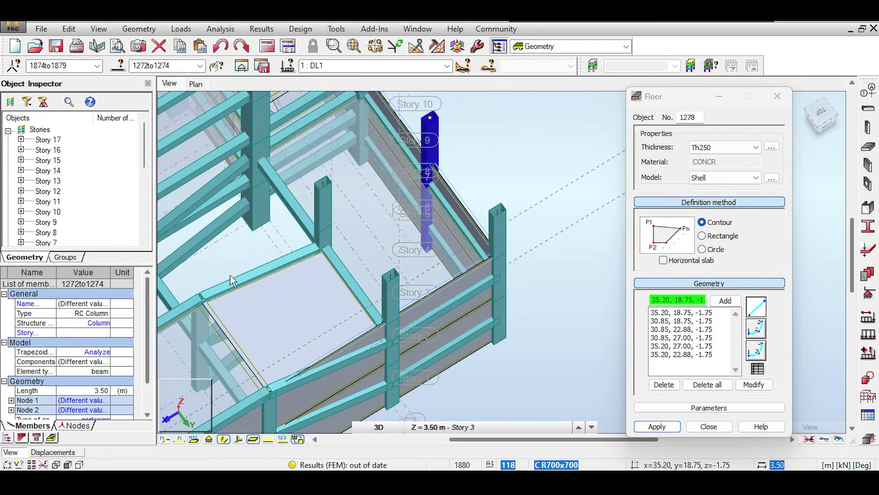
{"action": "middle_click_drag", "start_coordinate": [231, 275], "coordinate": [429, 241]}
{"action": "left_click", "coordinate": [400, 269]}
{"action": "left_click", "coordinate": [521, 215]}
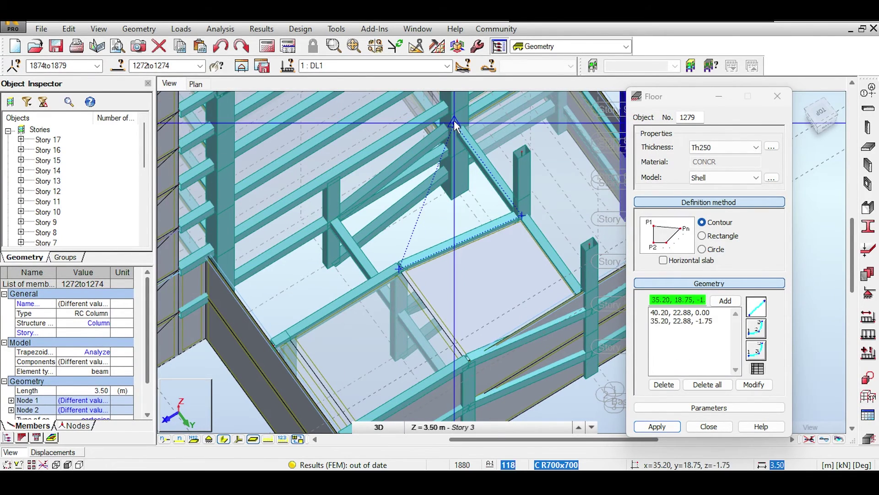
{"action": "left_click", "coordinate": [455, 125]}
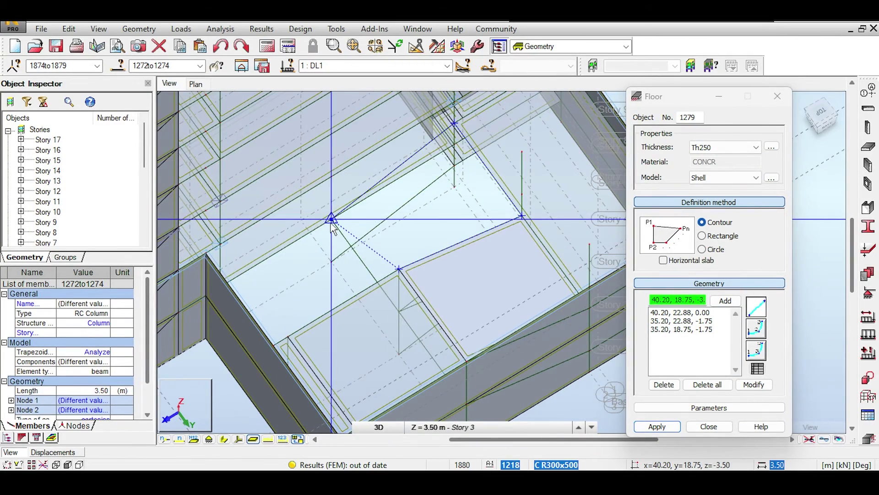
{"action": "middle_click_drag", "start_coordinate": [530, 147], "coordinate": [482, 199]}
{"action": "key", "text": "Escape"}
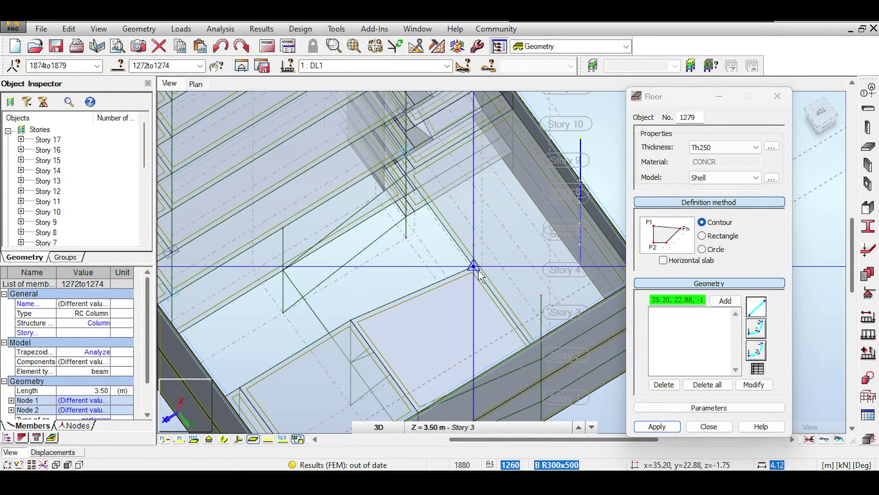
Step: Add a sloping Th250 floor from X = 35.20, Z = -1.75 to X = 40.20, Z = -3.50, between Y = 18.75 and 22.88
{"action": "left_click", "coordinate": [351, 362]}
{"action": "left_click", "coordinate": [473, 267]}
{"action": "left_click", "coordinate": [406, 174]}
{"action": "left_click", "coordinate": [284, 270]}
{"action": "left_click", "coordinate": [350, 363]}
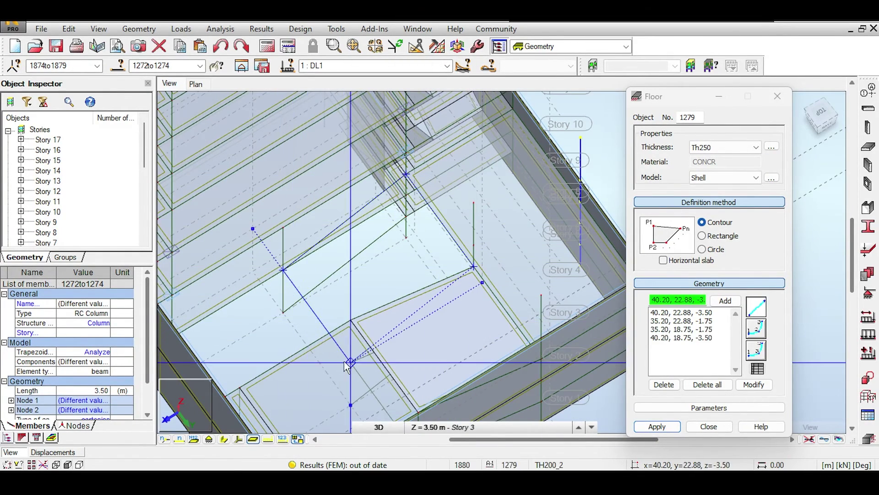
Step: Start a Th250 floor contour at Z = -3.50 from X = 40.20 to X = 44.72 along Y = 18.75
{"action": "middle_click_drag", "start_coordinate": [261, 318], "coordinate": [306, 278]}
{"action": "left_click", "coordinate": [328, 230]}
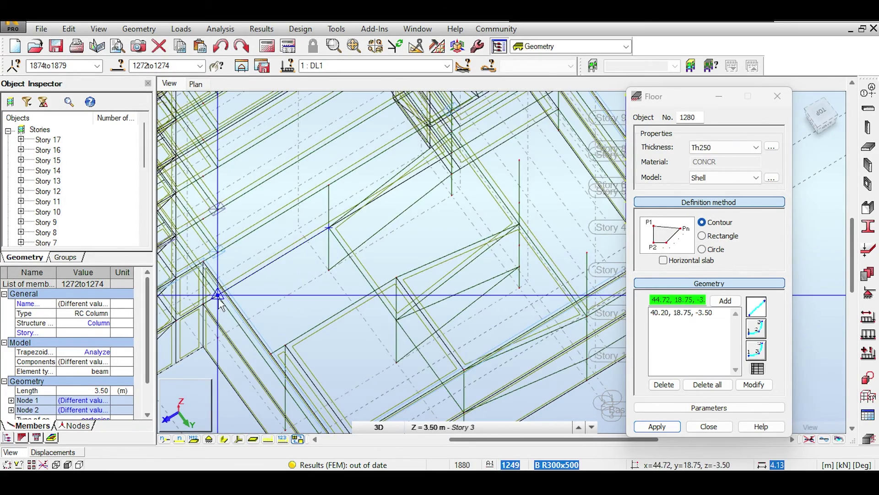
{"action": "left_click", "coordinate": [217, 297]}
{"action": "middle_click_drag", "start_coordinate": [277, 319], "coordinate": [238, 209]}
{"action": "scroll", "coordinate": [314, 253], "scroll_direction": "up", "scroll_amount": 1}
{"action": "middle_click_drag", "start_coordinate": [238, 276], "coordinate": [284, 231]}
{"action": "left_click", "coordinate": [224, 438]}
{"action": "left_click", "coordinate": [225, 438]}
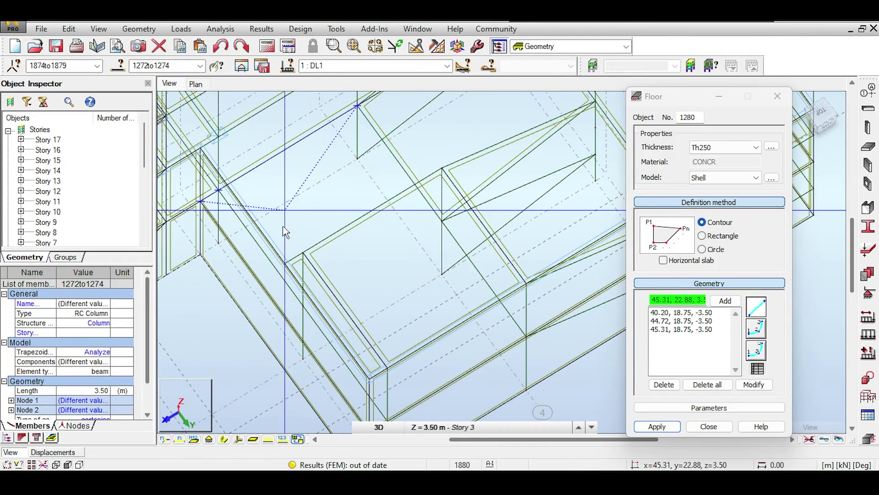
{"action": "key", "text": "ctrl+z"}
Step: Complete the Z = -3.50 floor contour along X = 44.72 to Y = 27.00 and back along X = 40.20 to its starting corner
{"action": "middle_click_drag", "start_coordinate": [264, 287], "coordinate": [257, 353]}
{"action": "left_click", "coordinate": [224, 439]}
{"action": "left_click", "coordinate": [300, 274]}
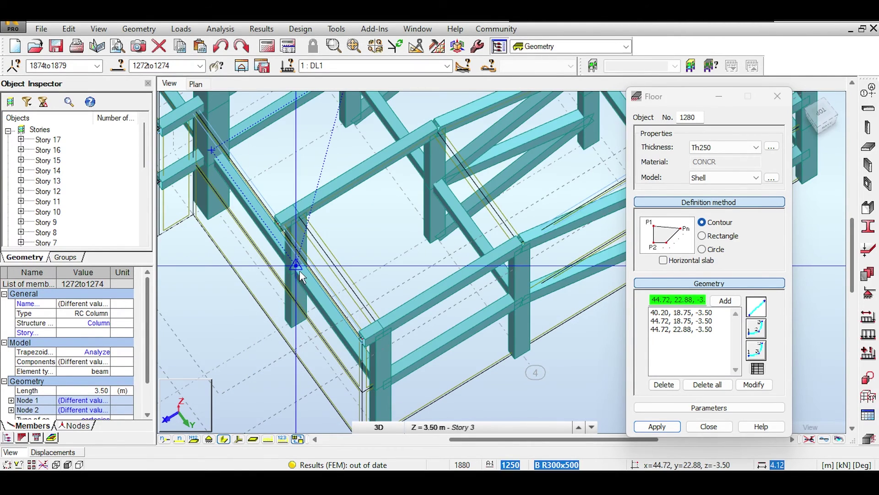
{"action": "left_click", "coordinate": [382, 381]}
{"action": "left_click", "coordinate": [522, 298]}
{"action": "left_click", "coordinate": [437, 185]}
{"action": "middle_click_drag", "start_coordinate": [393, 123], "coordinate": [408, 248]}
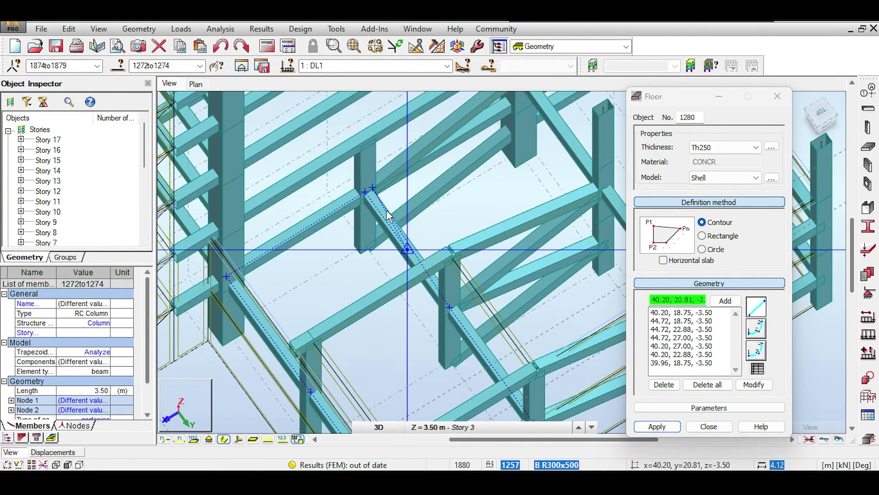
{"action": "left_click", "coordinate": [365, 192]}
{"action": "middle_click_drag", "start_coordinate": [329, 388], "coordinate": [279, 308]}
{"action": "left_click", "coordinate": [254, 439]}
{"action": "left_click", "coordinate": [253, 440]}
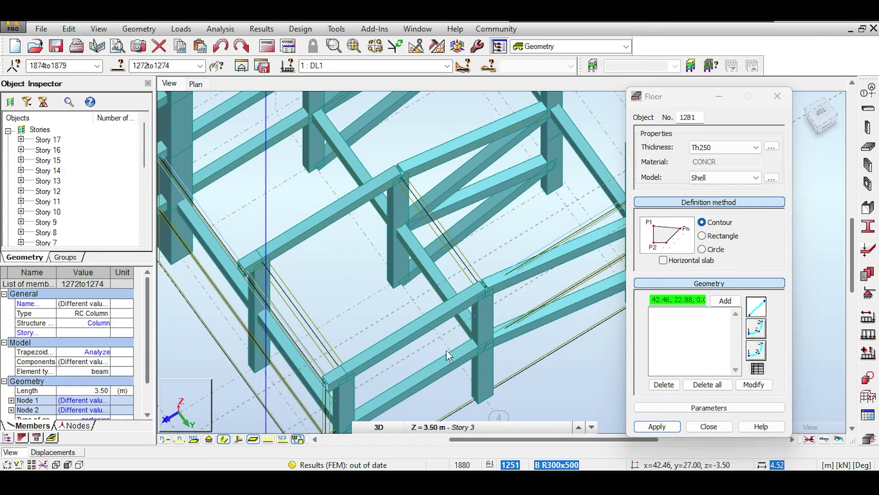
{"action": "middle_click_drag", "start_coordinate": [447, 352], "coordinate": [278, 346]}
{"action": "left_click", "coordinate": [708, 426]}
Step: Copy the two sloping slabs and the Z = -1.75 landing slab 3.50 m downward
{"action": "middle_click_drag", "start_coordinate": [440, 293], "coordinate": [454, 355]}
{"action": "left_click", "coordinate": [254, 440]}
{"action": "left_click", "coordinate": [414, 263]}
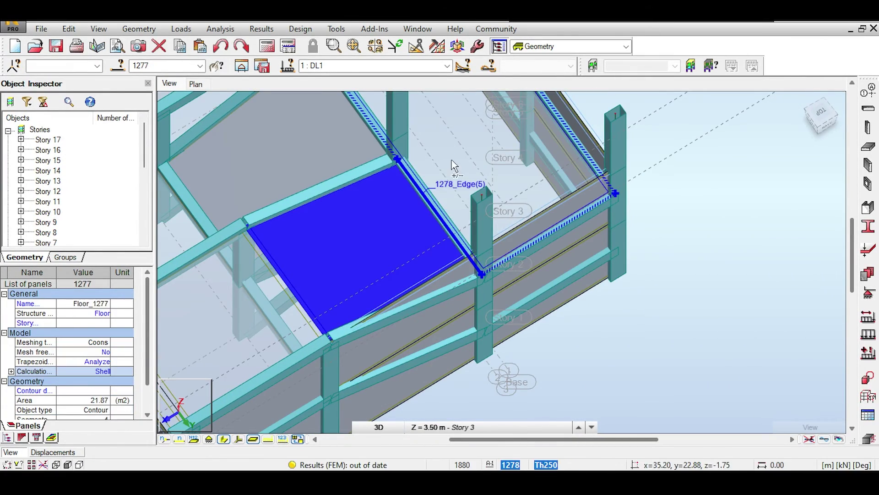
{"action": "left_click", "coordinate": [451, 160], "text": "ctrl"}
{"action": "left_click", "coordinate": [315, 147], "text": "ctrl"}
{"action": "left_click", "coordinate": [69, 29]}
{"action": "mouse_move", "coordinate": [85, 189]}
{"action": "left_click", "coordinate": [229, 190]}
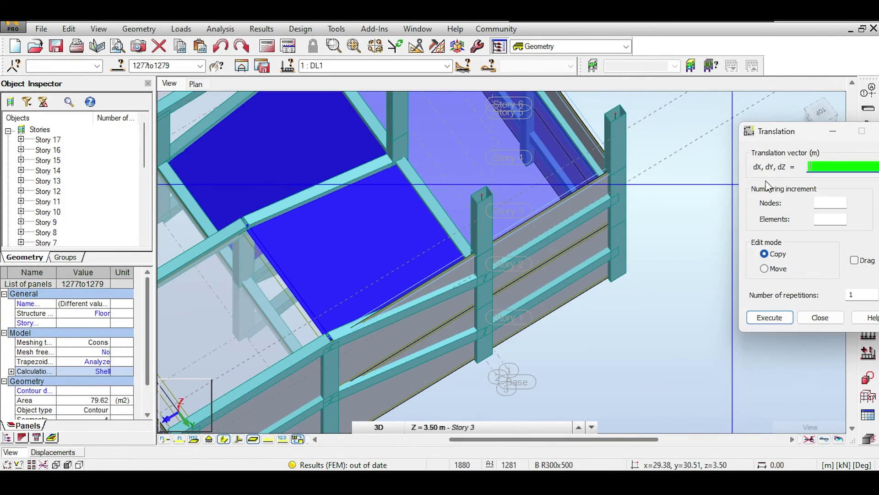
{"action": "left_click_drag", "start_coordinate": [797, 131], "coordinate": [776, 122]}
{"action": "left_click", "coordinate": [616, 195]}
{"action": "left_click", "coordinate": [616, 247]}
{"action": "left_click", "coordinate": [757, 308]}
{"action": "left_click", "coordinate": [808, 308]}
{"action": "right_click", "coordinate": [802, 322]}
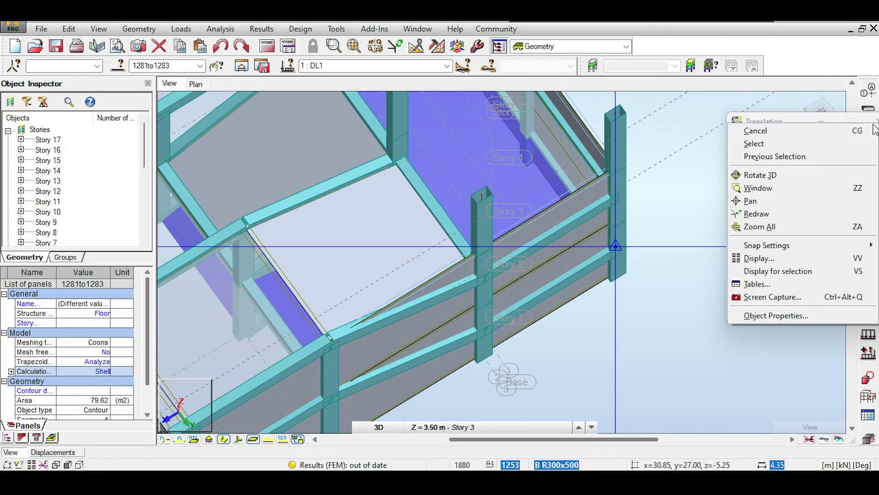
{"action": "left_click", "coordinate": [755, 130]}
Step: Inspect the lower ramp level and its column bases from below, and check the Pinned nodal support
{"action": "middle_click_drag", "start_coordinate": [461, 198], "coordinate": [294, 154], "text": "shift"}
{"action": "left_click_drag", "start_coordinate": [820, 120], "coordinate": [714, 160]}
{"action": "middle_click_drag", "start_coordinate": [553, 235], "coordinate": [597, 271]}
{"action": "left_click", "coordinate": [526, 202]}
{"action": "left_click_drag", "start_coordinate": [820, 118], "coordinate": [820, 94]}
{"action": "middle_click_drag", "start_coordinate": [341, 333], "coordinate": [433, 330]}
{"action": "left_click", "coordinate": [868, 293]}
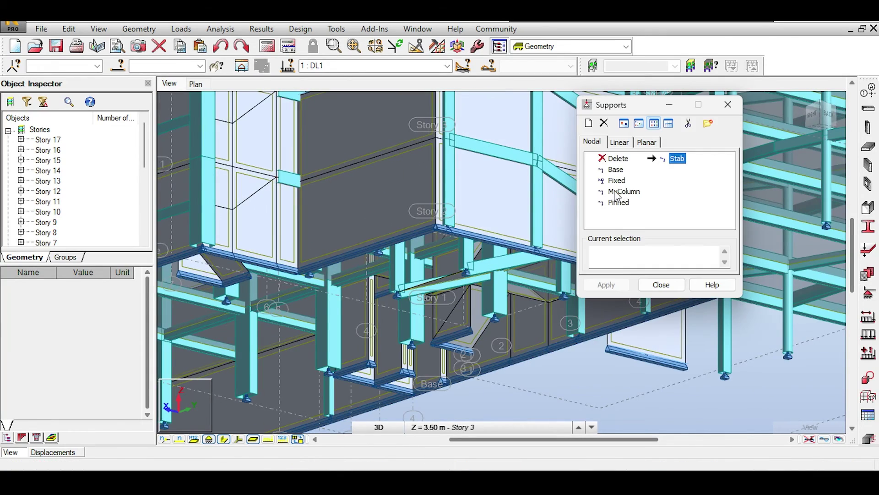
{"action": "left_click", "coordinate": [654, 287]}
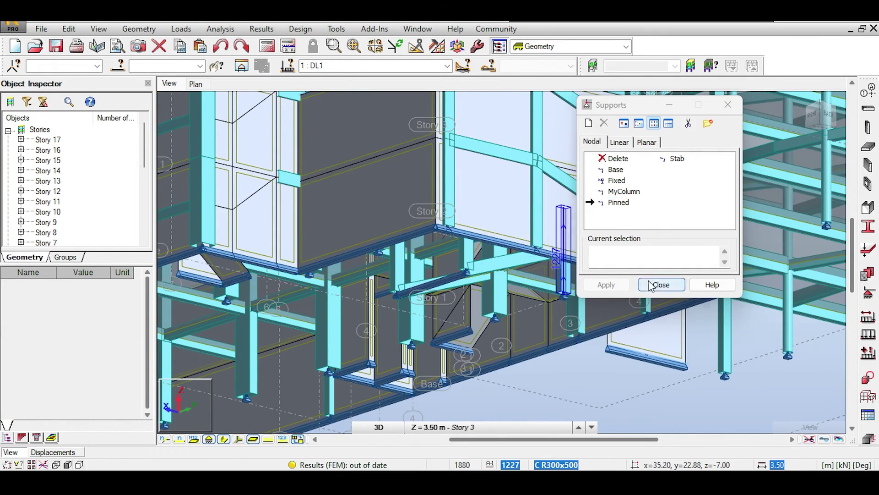
{"action": "left_click_drag", "start_coordinate": [821, 110], "coordinate": [820, 143]}
Step: Review the load table for the existing DL1, LL1 and EP1 load entries
{"action": "left_click", "coordinate": [149, 30]}
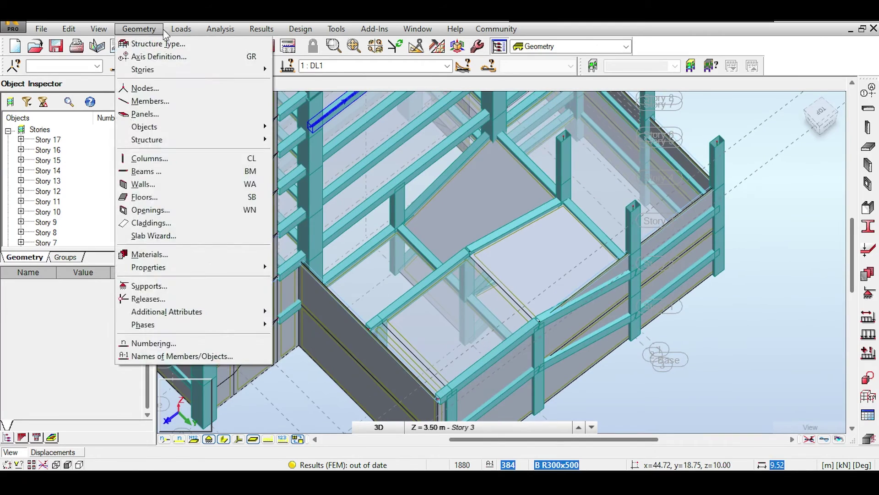
{"action": "mouse_move", "coordinate": [180, 30]}
{"action": "left_click", "coordinate": [182, 97]}
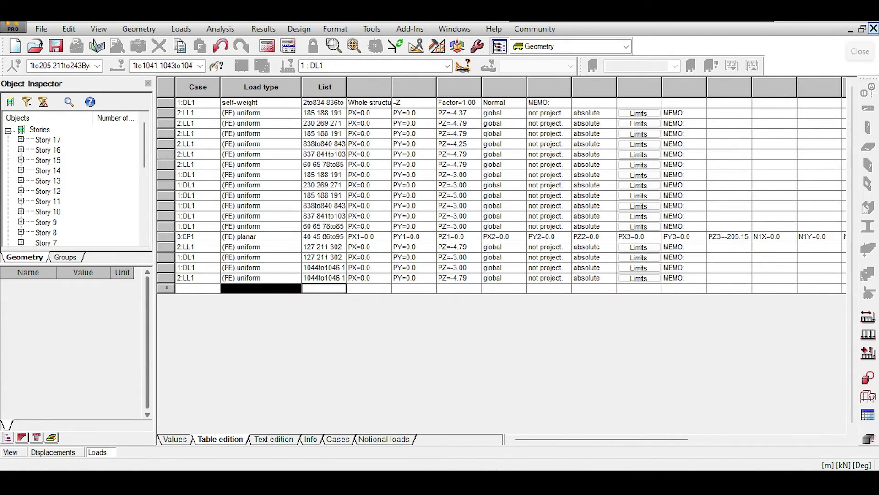
{"action": "left_click", "coordinate": [874, 29]}
{"action": "left_click", "coordinate": [603, 187]}
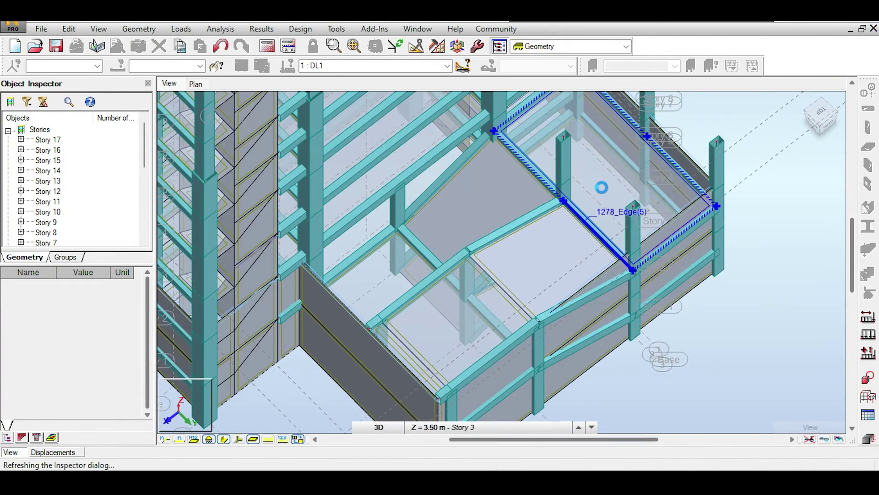
{"action": "left_click", "coordinate": [509, 192], "text": "ctrl"}
{"action": "left_click", "coordinate": [549, 231], "text": "ctrl"}
{"action": "left_click", "coordinate": [457, 284], "text": "ctrl"}
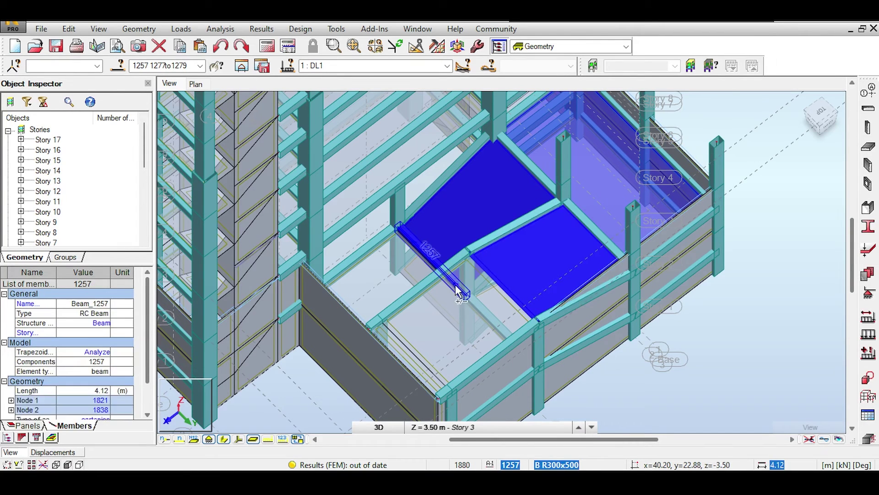
{"action": "left_click", "coordinate": [468, 324], "text": "ctrl"}
{"action": "left_click", "coordinate": [385, 348], "text": "ctrl"}
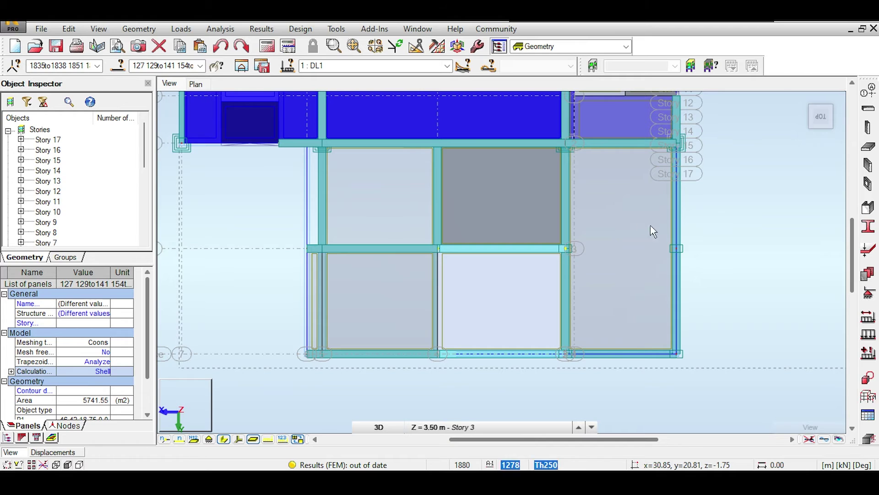
{"action": "left_click", "coordinate": [742, 210]}
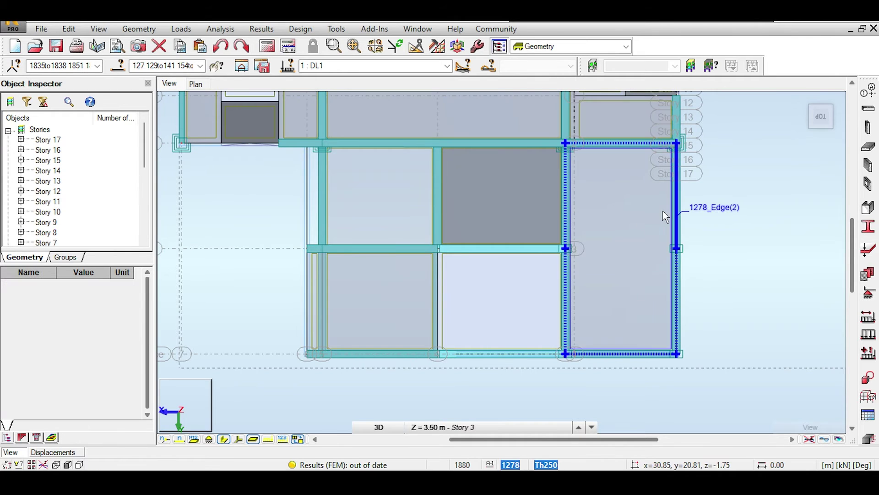
Step: Select the ramp slabs and duplicate the DL1 uniform load of PZ -3.00 on panels 1044to1046 as a new load table row
{"action": "left_click_drag", "start_coordinate": [649, 192], "coordinate": [406, 267]}
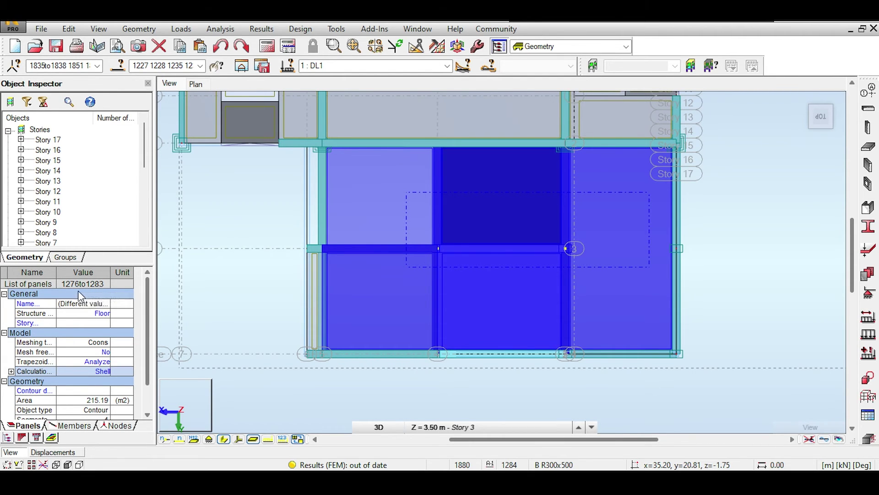
{"action": "left_click", "coordinate": [181, 29]}
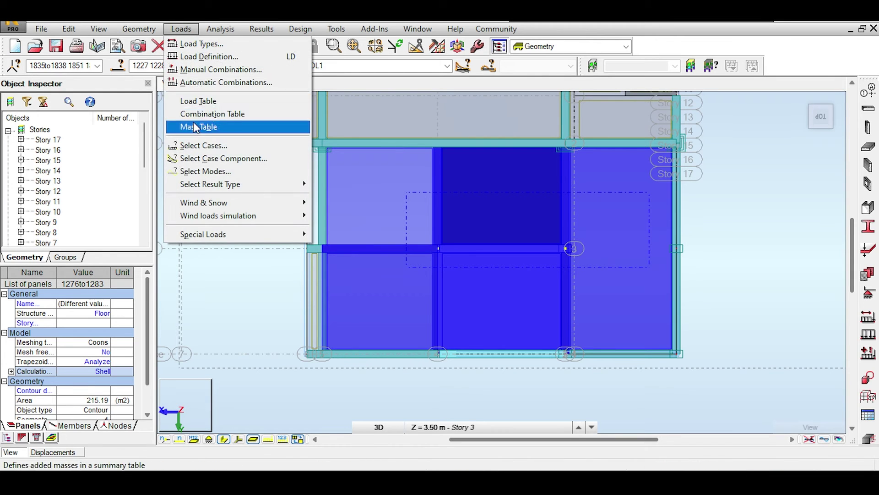
{"action": "left_click", "coordinate": [194, 99]}
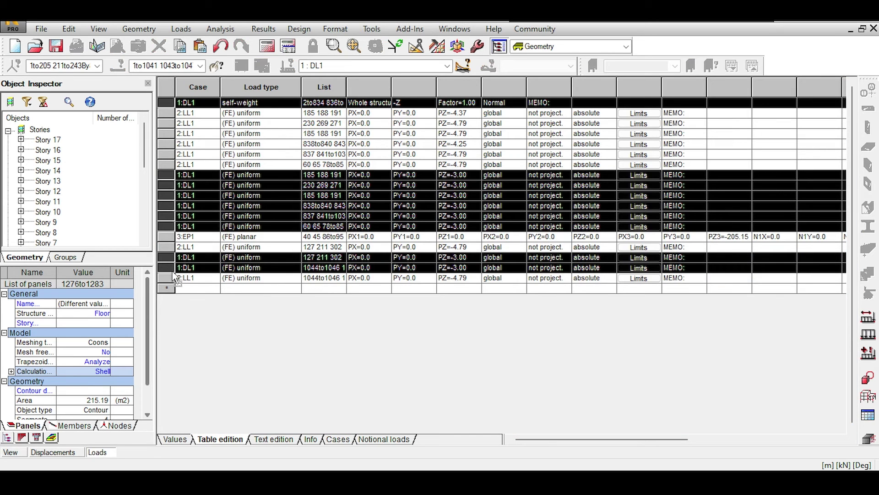
{"action": "left_click", "coordinate": [168, 265]}
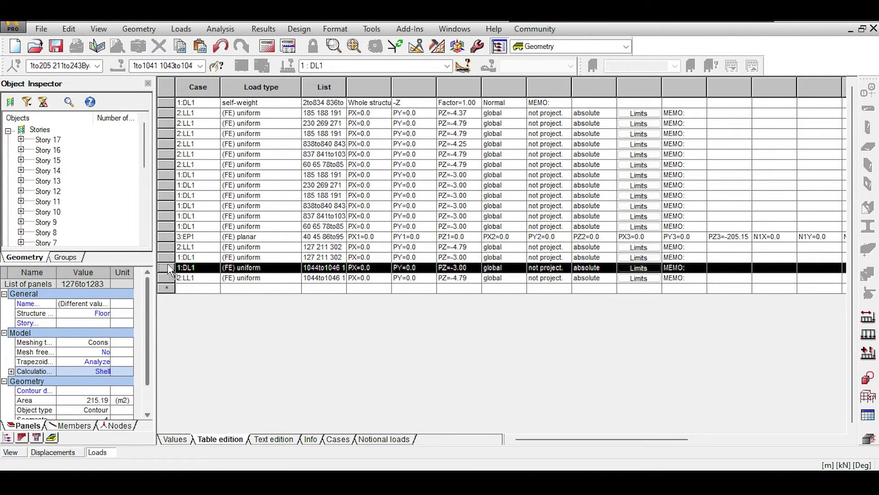
{"action": "left_click", "coordinate": [167, 288]}
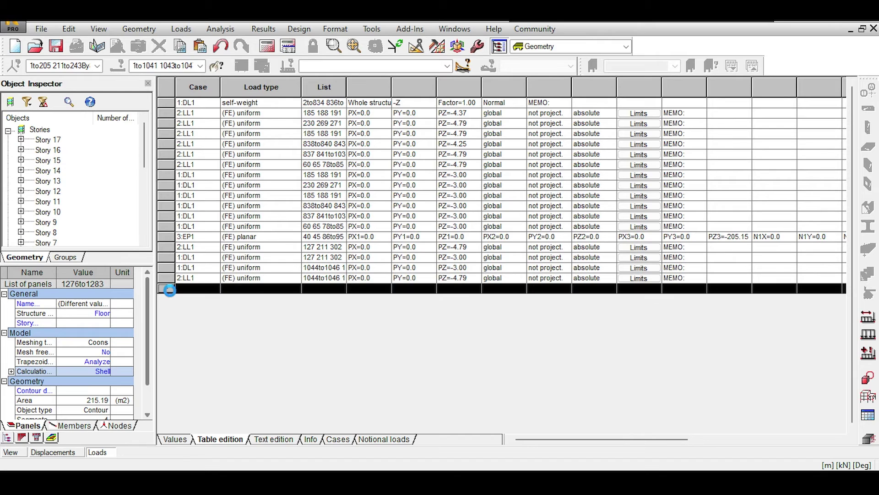
{"action": "key", "text": "ctrl+v"}
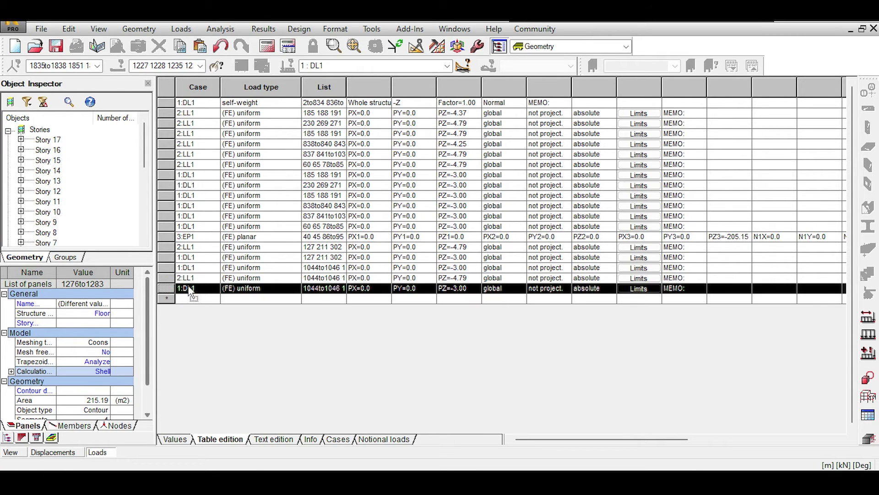
Step: Try to replace the new DL1 row's panel list with a pasted list
{"action": "left_click", "coordinate": [321, 288]}
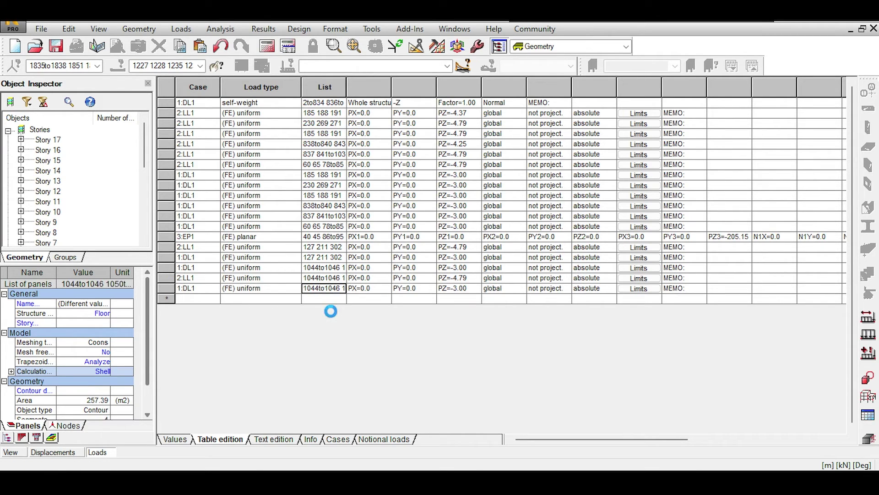
{"action": "key", "text": "ctrl+a"}
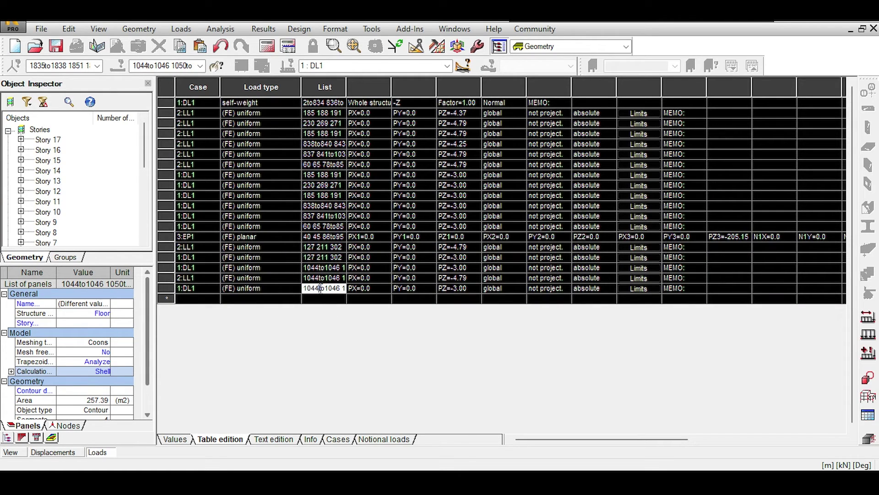
{"action": "key", "text": "ctrl+a"}
{"action": "key", "text": "ctrl+v"}
{"action": "key", "text": "Return"}
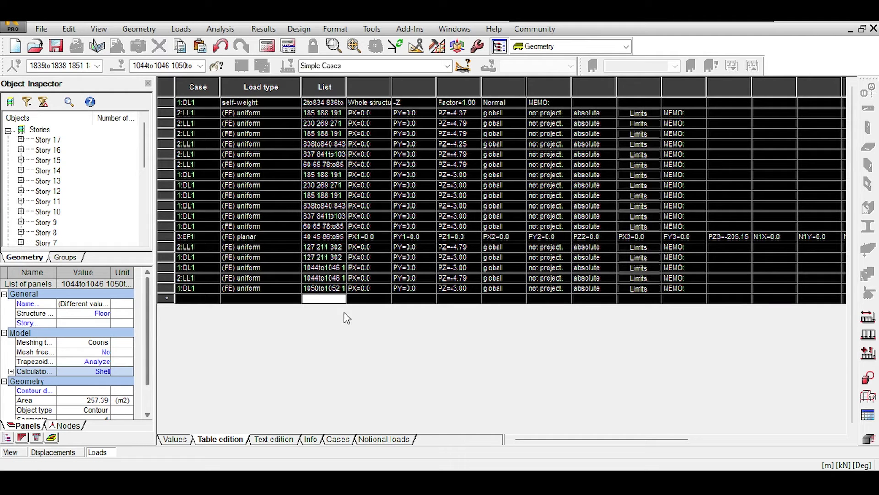
Step: Clear the panel list of the new DL1 row and set it to 1275to1283
{"action": "left_click", "coordinate": [162, 287]}
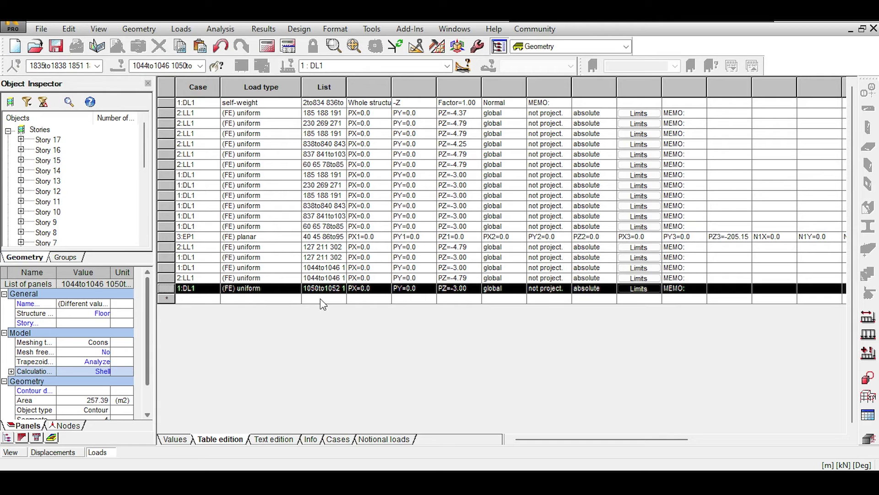
{"action": "left_click", "coordinate": [320, 299]}
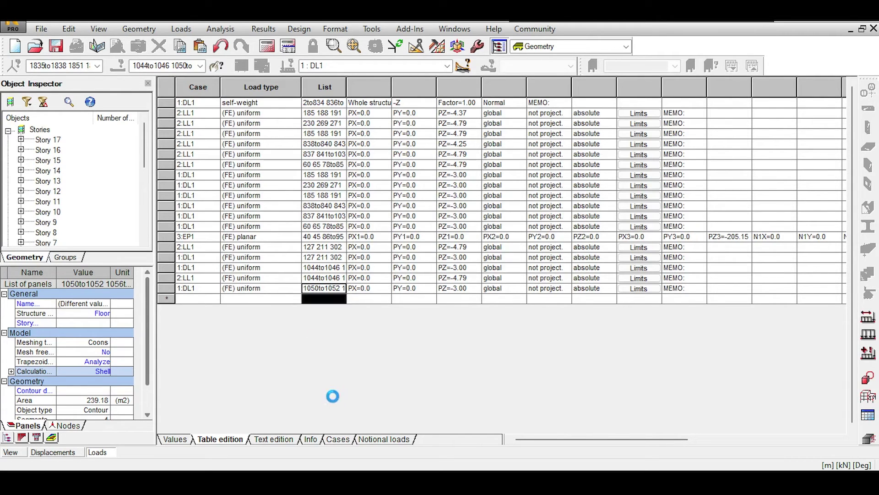
{"action": "key", "text": "Delete"}
{"action": "key", "text": "Delete"}
{"action": "key", "text": "Delete"}
{"action": "key", "text": "Delete"}
{"action": "key", "text": "Delete"}
{"action": "key", "text": "Delete"}
{"action": "key", "text": "Delete"}
{"action": "key", "text": "Delete"}
{"action": "key", "text": "Delete"}
{"action": "key", "text": "Delete"}
{"action": "key", "text": "Delete"}
{"action": "key", "text": "Delete"}
{"action": "key", "text": "Delete"}
{"action": "key", "text": "Delete"}
{"action": "key", "text": "Delete"}
{"action": "key", "text": "Delete"}
{"action": "key", "text": "Delete"}
{"action": "key", "text": "Delete"}
{"action": "key", "text": "Delete"}
{"action": "key", "text": "Delete"}
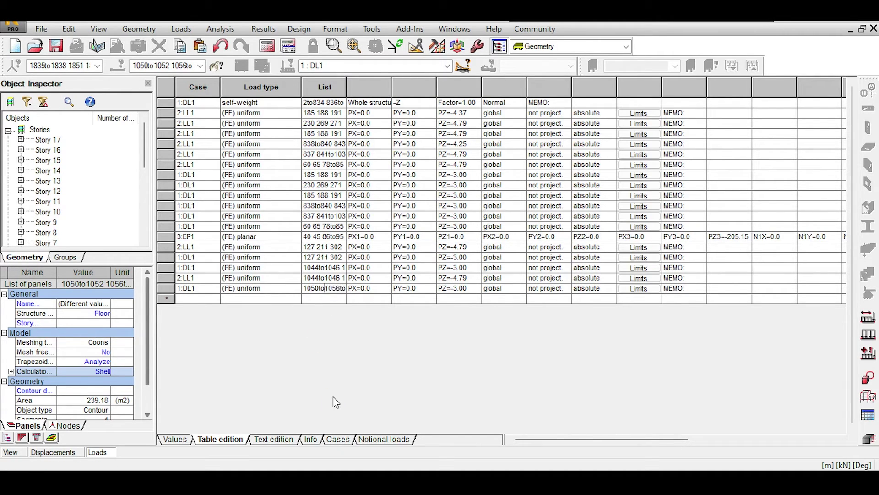
{"action": "key", "text": "Delete"}
{"action": "key", "text": "Delete"}
{"action": "key", "text": "Delete"}
{"action": "key", "text": "Delete"}
{"action": "key", "text": "Delete"}
{"action": "key", "text": "Delete"}
{"action": "key", "text": "Delete"}
{"action": "key", "text": "Delete"}
{"action": "key", "text": "Delete"}
{"action": "key", "text": "Delete"}
{"action": "key", "text": "Delete"}
{"action": "key", "text": "Delete"}
{"action": "key", "text": "Delete"}
{"action": "key", "text": "Delete"}
{"action": "key", "text": "Delete"}
{"action": "key", "text": "Delete"}
{"action": "key", "text": "Delete"}
{"action": "key", "text": "Delete"}
{"action": "key", "text": "Delete"}
{"action": "key", "text": "Delete"}
{"action": "key", "text": "Delete"}
{"action": "key", "text": "Delete"}
{"action": "key", "text": "Delete"}
{"action": "key", "text": "Delete"}
{"action": "key", "text": "Delete"}
{"action": "key", "text": "Delete"}
{"action": "key", "text": "BackSpace"}
{"action": "key", "text": "BackSpace"}
{"action": "key", "text": "BackSpace"}
{"action": "key", "text": "BackSpace"}
{"action": "key", "text": "BackSpace"}
{"action": "key", "text": "BackSpace"}
{"action": "type", "text": "1267to"}
{"action": "type", "text": "1283"}
{"action": "key", "text": "Tab"}
{"action": "left_click", "coordinate": [318, 282]}
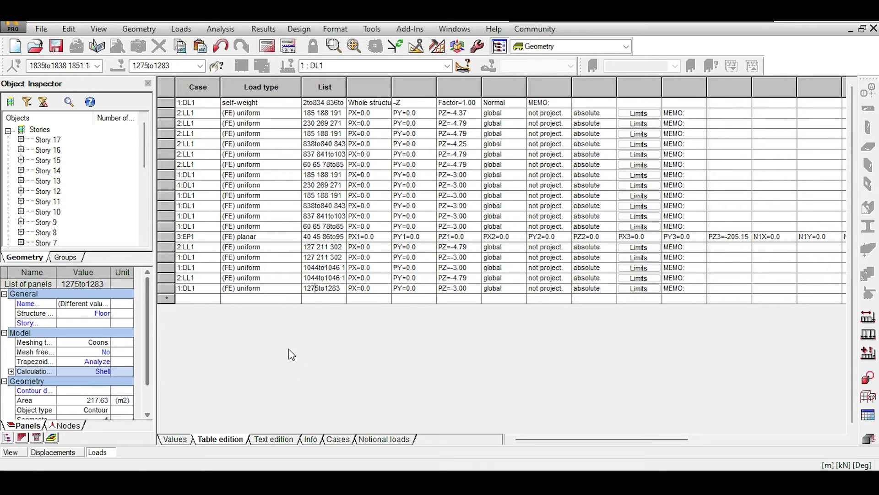
Step: Reselect the ramp slabs in the model and duplicate the 1275to1283 DL1 row in the load table
{"action": "left_click", "coordinate": [21, 450]}
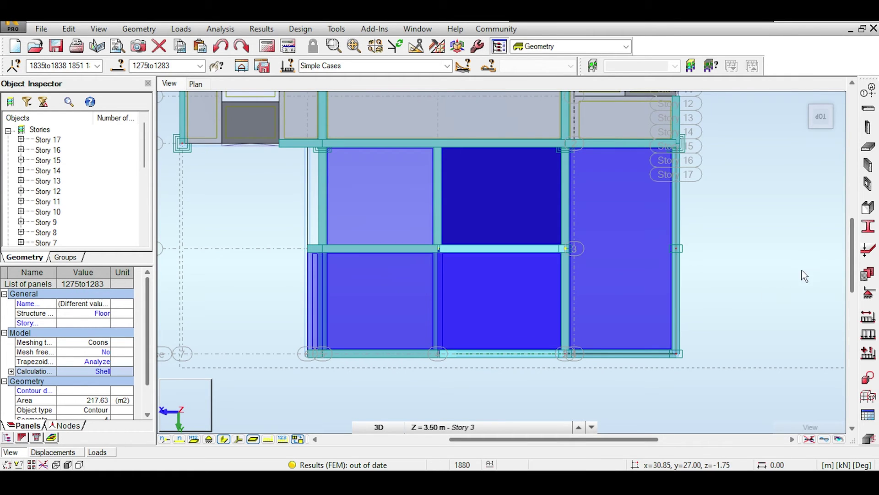
{"action": "left_click", "coordinate": [683, 254]}
{"action": "left_click_drag", "start_coordinate": [625, 209], "coordinate": [317, 280]}
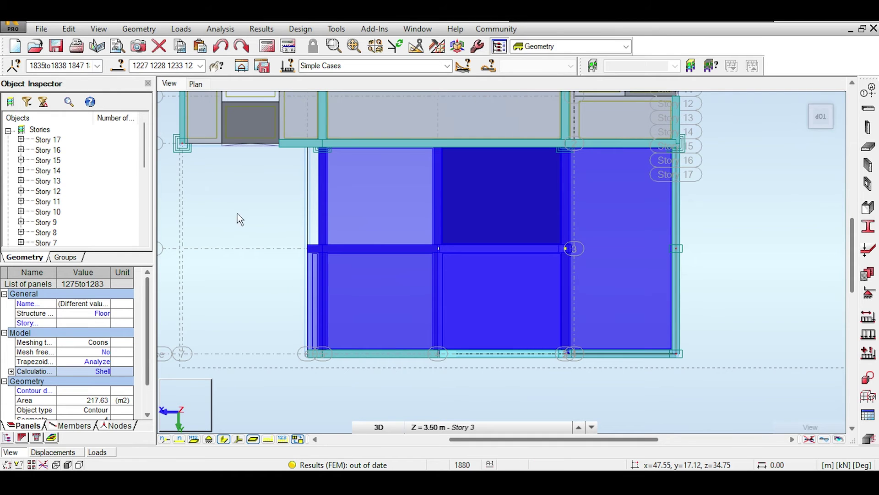
{"action": "left_click", "coordinate": [181, 29]}
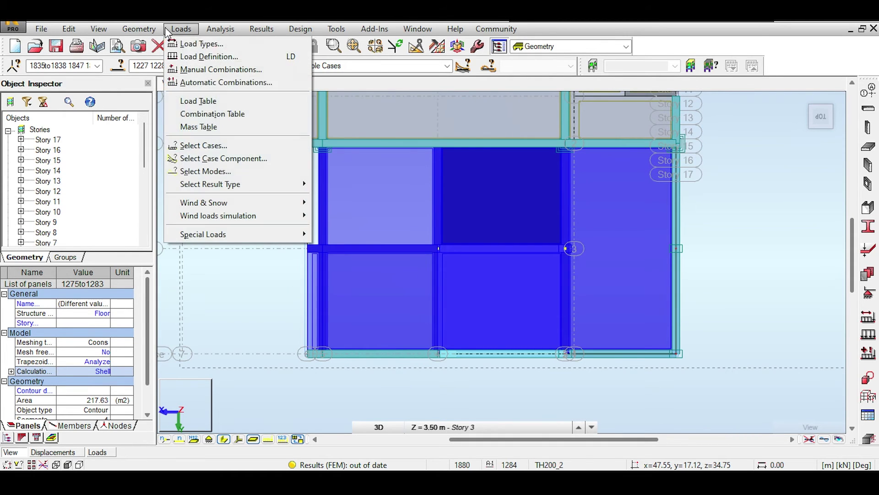
{"action": "left_click", "coordinate": [193, 102]}
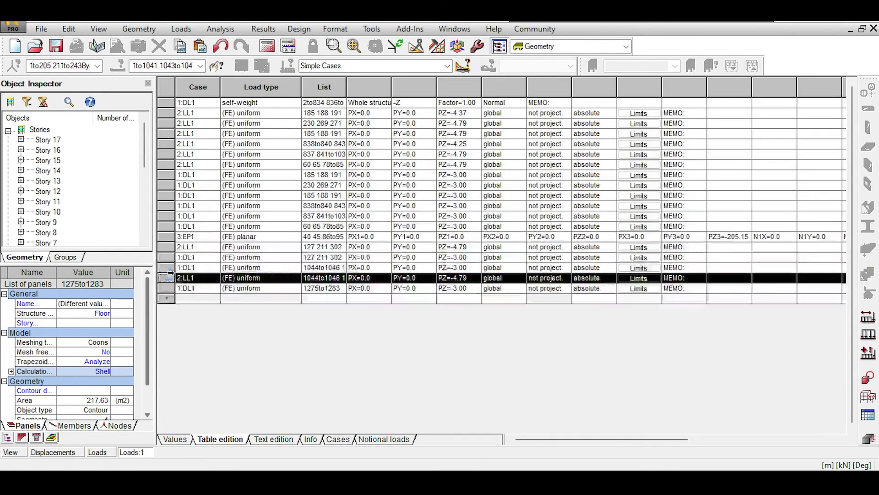
{"action": "left_click", "coordinate": [168, 278]}
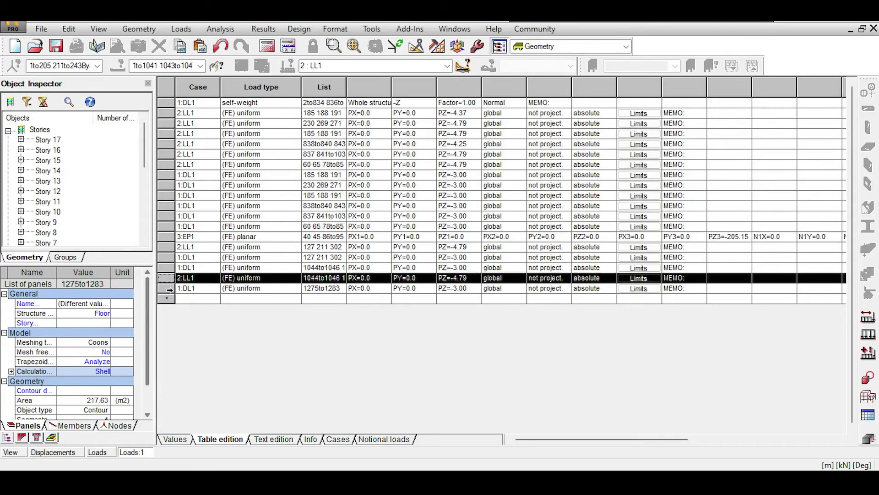
{"action": "left_click", "coordinate": [167, 288]}
{"action": "left_click", "coordinate": [166, 299]}
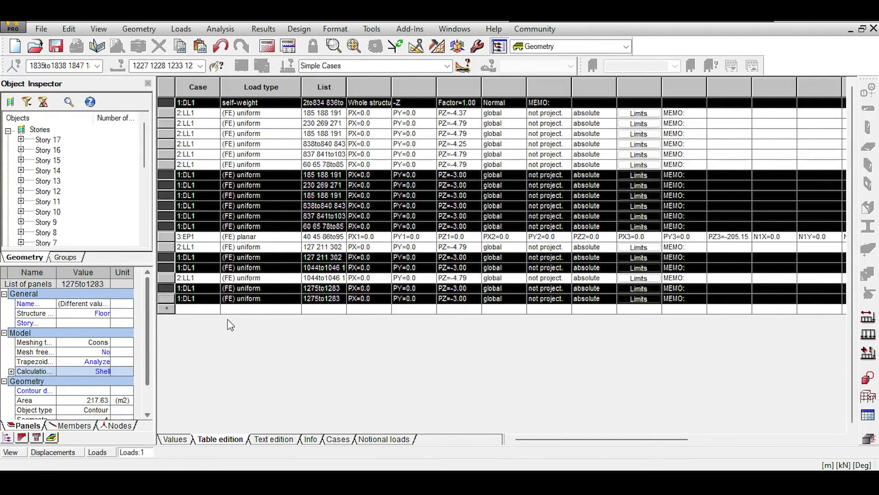
Step: Assign the duplicated 1275to1283 row to case LL1, edit its PZ value, and close the load table
{"action": "left_click", "coordinate": [201, 298]}
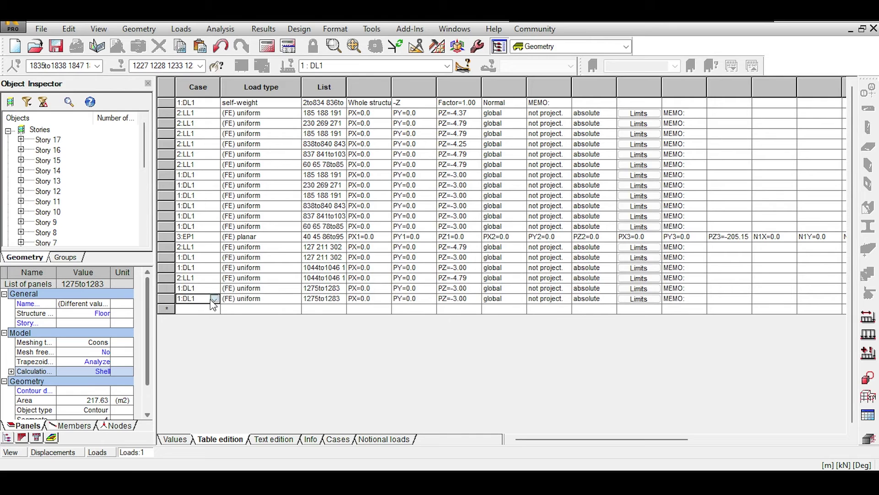
{"action": "left_click", "coordinate": [213, 298]}
{"action": "left_click", "coordinate": [205, 320]}
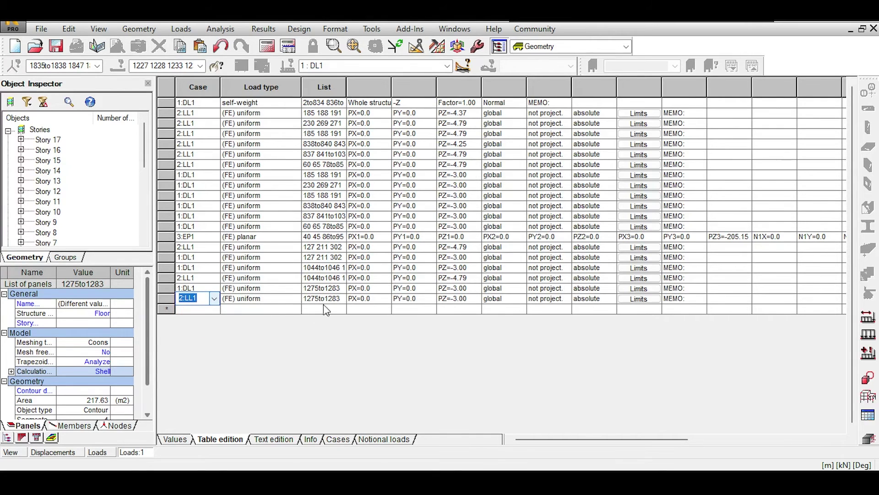
{"action": "left_click", "coordinate": [466, 299]}
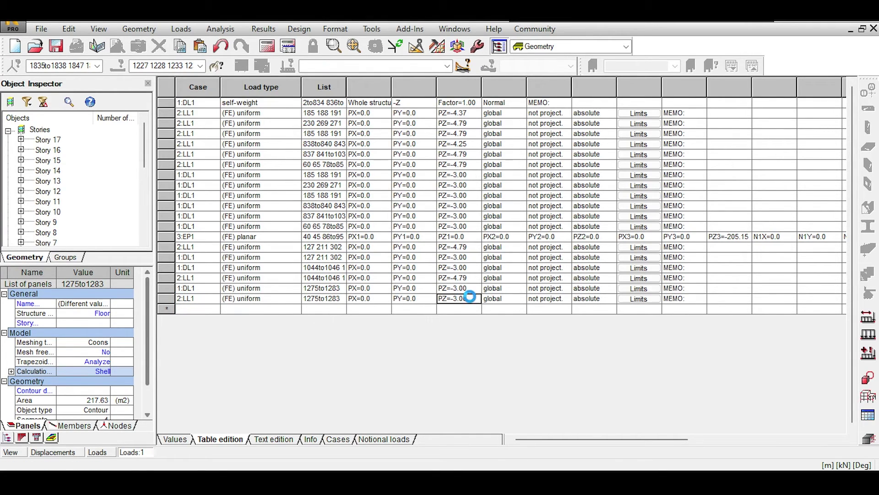
{"action": "left_click", "coordinate": [467, 299]}
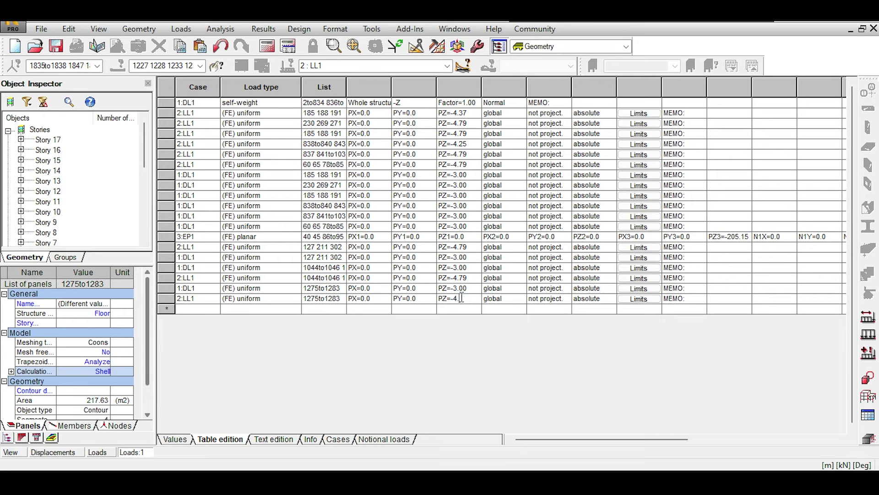
{"action": "key", "text": "Tab"}
{"action": "left_click", "coordinate": [873, 28]}
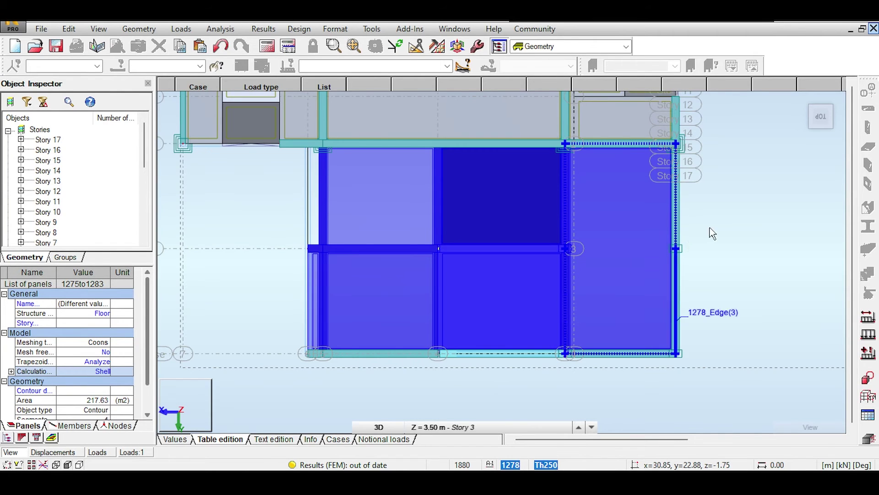
Step: Show the load symbols for case DL1 on the 3D model and inspect the loaded ramp slabs
{"action": "left_click", "coordinate": [443, 68]}
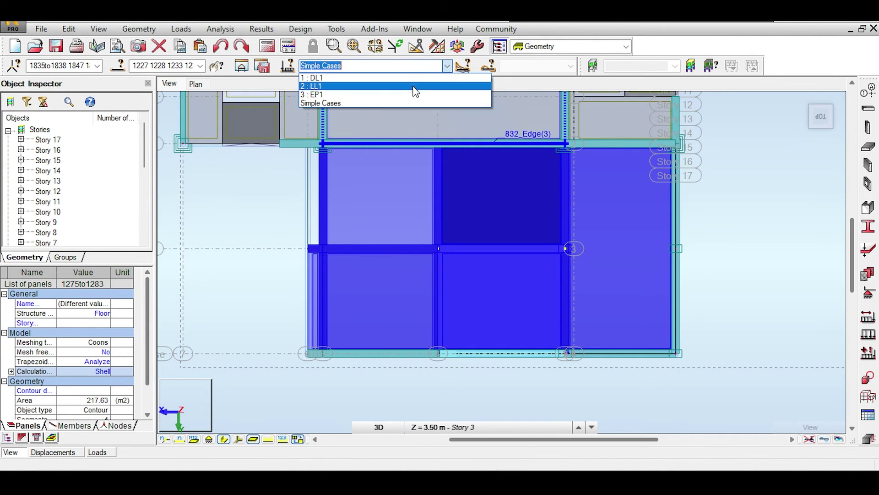
{"action": "left_click", "coordinate": [412, 85]}
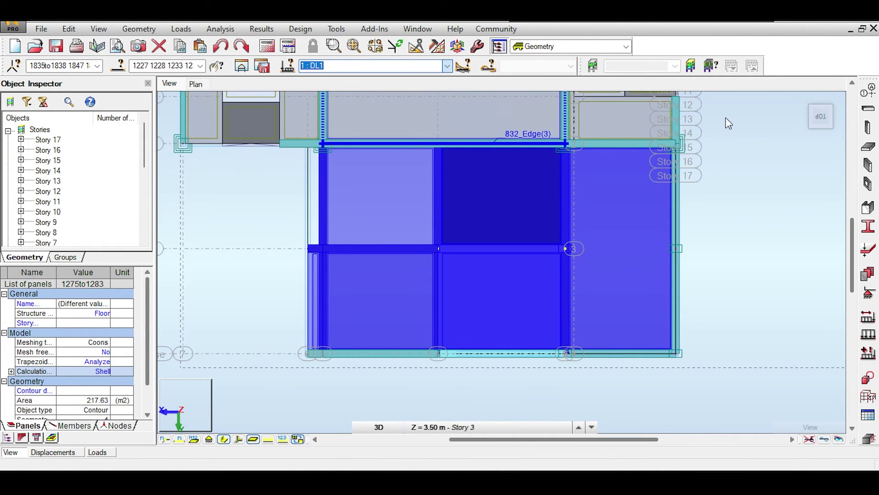
{"action": "left_click", "coordinate": [815, 124]}
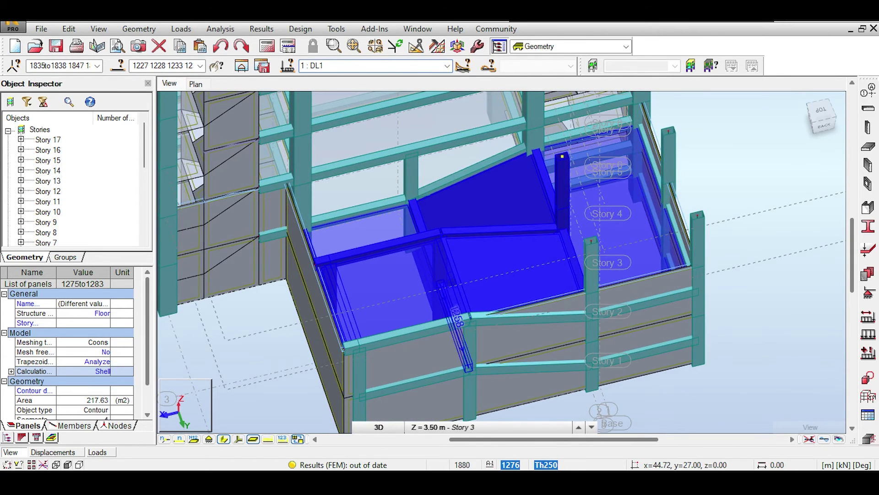
{"action": "left_click", "coordinate": [274, 441]}
{"action": "scroll", "coordinate": [491, 220], "scroll_direction": "up", "scroll_amount": 4}
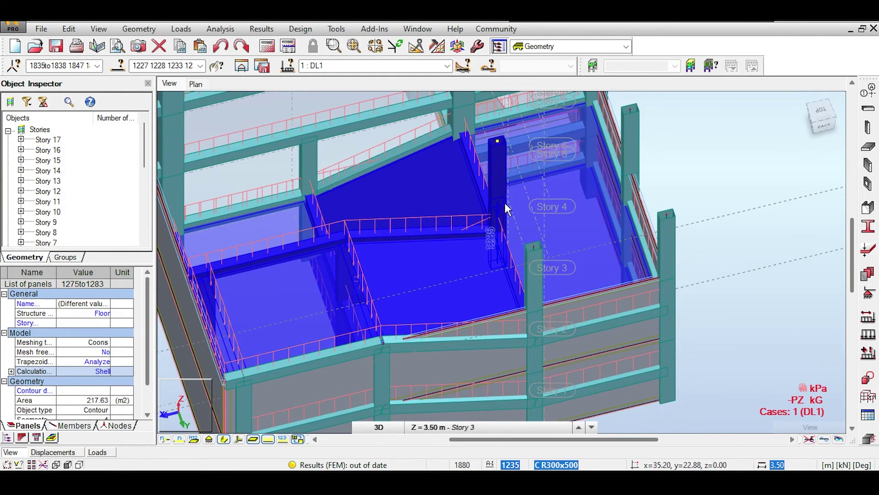
{"action": "scroll", "coordinate": [505, 202], "scroll_direction": "down", "scroll_amount": 1}
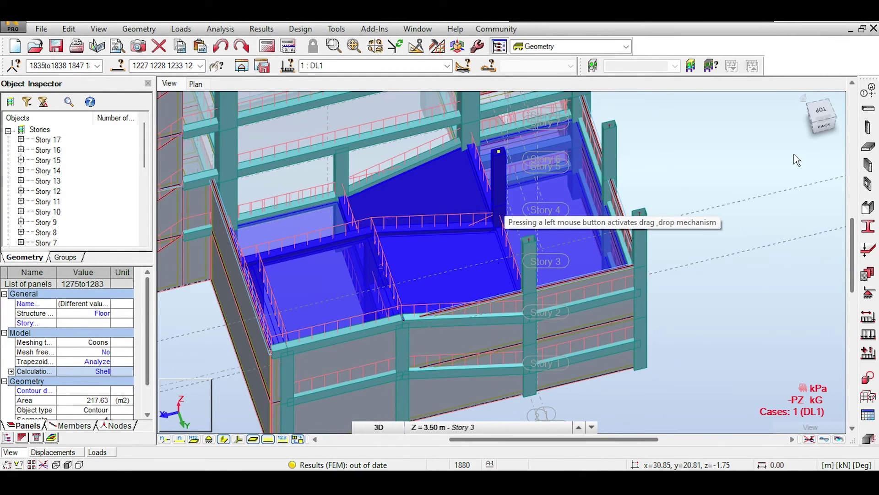
{"action": "left_click", "coordinate": [781, 157]}
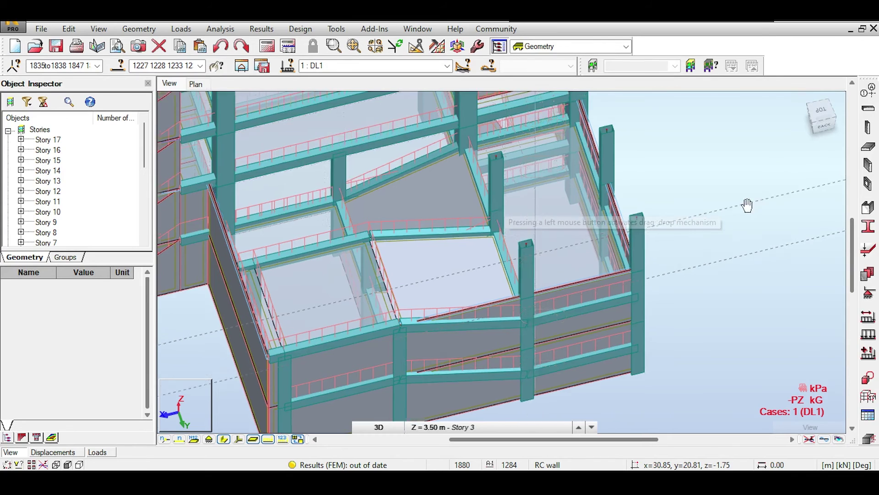
{"action": "middle_click_drag", "start_coordinate": [747, 205], "coordinate": [798, 214]}
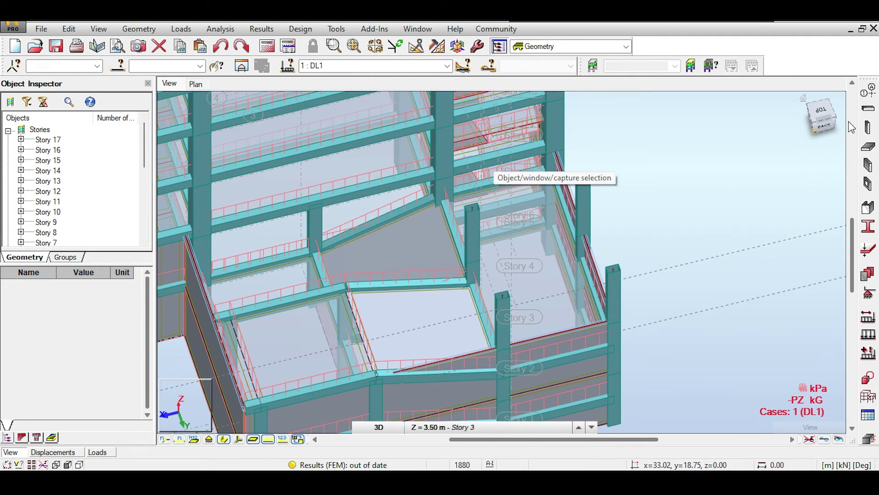
Step: Add 3.50 m high R300x500 columns upward at X = 40.20 and 44.72, Y = 22.88, Z = 0.00, and atop the adjacent building-side column
{"action": "left_click", "coordinate": [868, 127]}
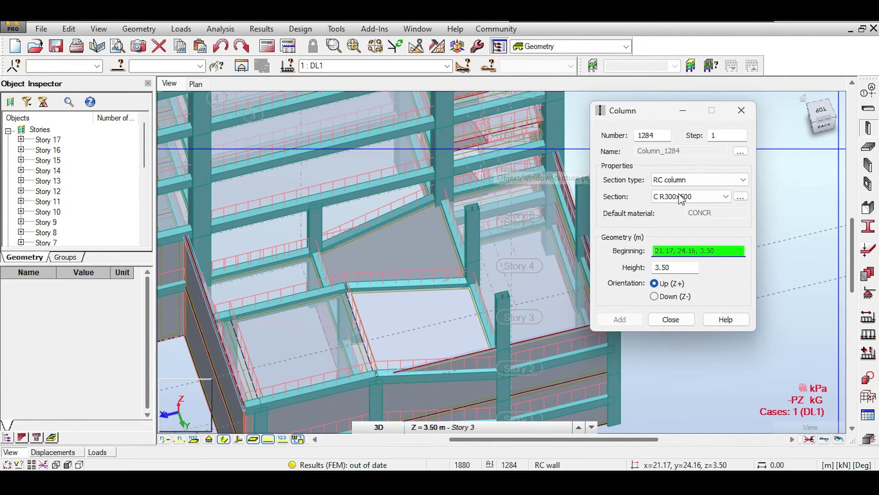
{"action": "left_click", "coordinate": [345, 289]}
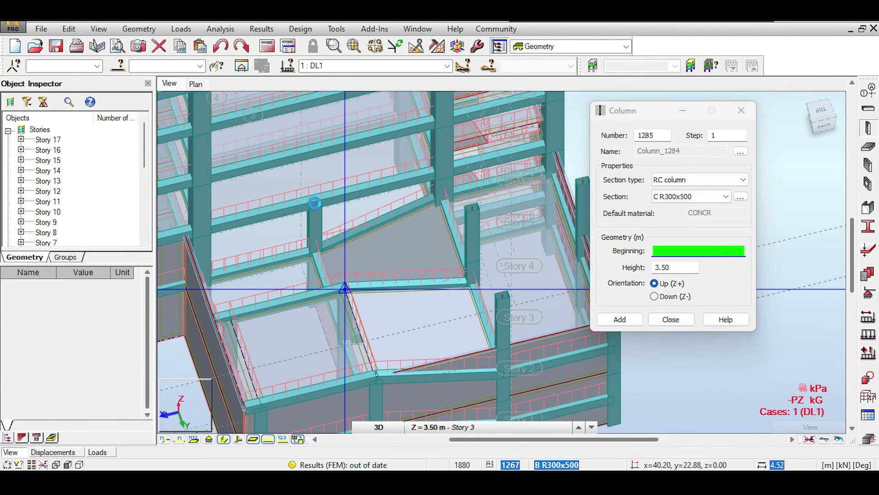
{"action": "left_click", "coordinate": [315, 200]}
{"action": "left_click", "coordinate": [230, 316]}
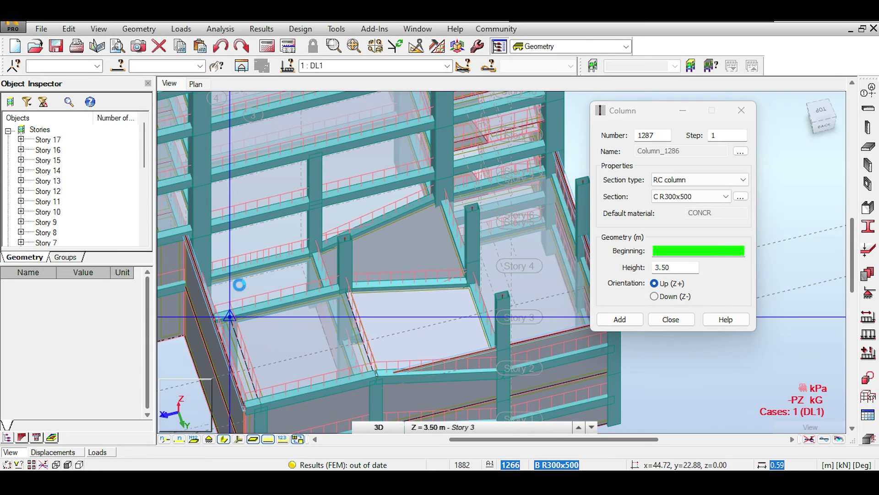
Step: Add a Th250 contour floor at Z = 3.50 through the new column tops and building-side beam line, closing at X = 35.20, Y = 27.00
{"action": "left_click", "coordinate": [868, 146]}
{"action": "left_click", "coordinate": [503, 295]}
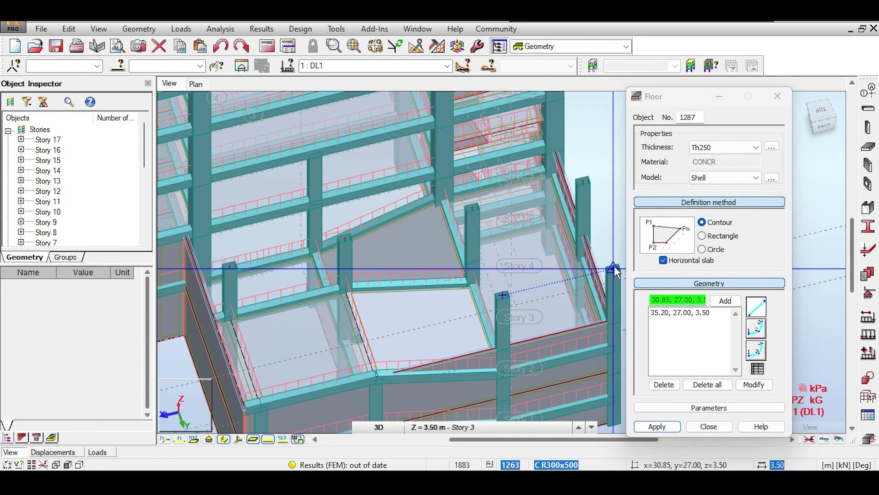
{"action": "left_click", "coordinate": [614, 270]}
{"action": "left_click", "coordinate": [583, 182]}
{"action": "middle_click_drag", "start_coordinate": [572, 208], "coordinate": [566, 251]}
{"action": "left_click", "coordinate": [548, 137]}
{"action": "left_click", "coordinate": [437, 163]}
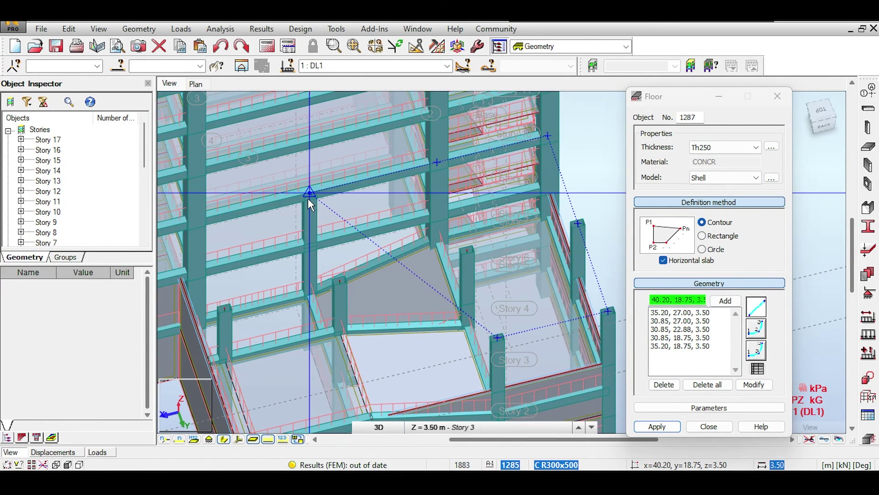
{"action": "left_click", "coordinate": [309, 192]}
{"action": "left_click", "coordinate": [195, 220]}
{"action": "left_click", "coordinate": [224, 308]}
{"action": "left_click", "coordinate": [340, 281]}
{"action": "left_click", "coordinate": [466, 250]}
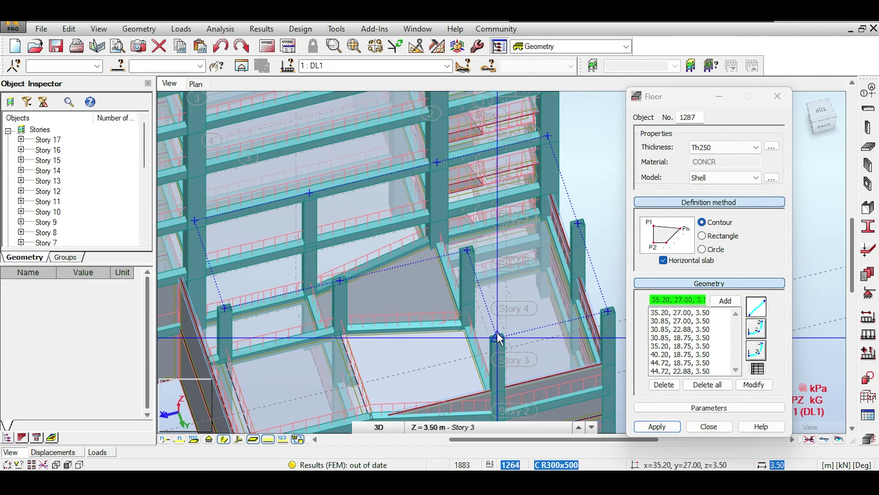
{"action": "left_click", "coordinate": [497, 338]}
{"action": "left_click", "coordinate": [715, 426]}
{"action": "left_click", "coordinate": [868, 335]}
{"action": "left_click", "coordinate": [819, 116]}
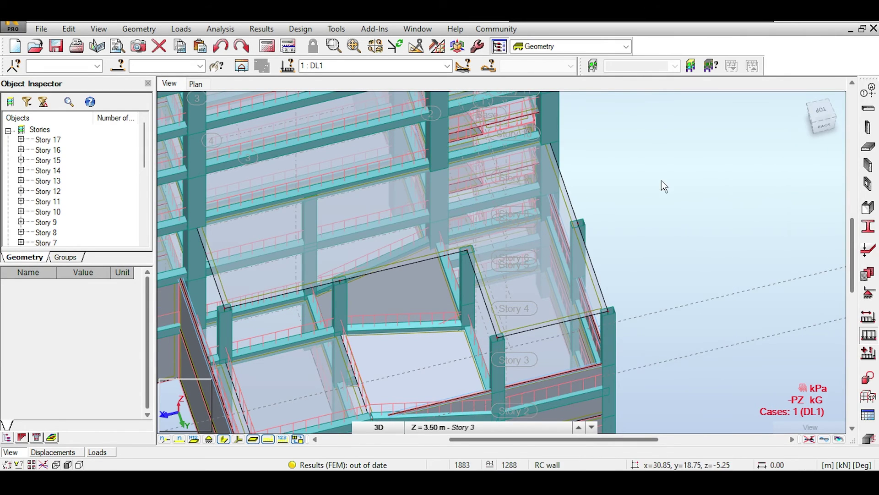
Step: Add chained B R300x500 beams at Z = 3.50 from (35.20, 27.00) through (30.85, 27.00) and (30.85, 22.88) to (30.85, 18.75)
{"action": "middle_click_drag", "start_coordinate": [662, 182], "coordinate": [648, 189]}
{"action": "left_click", "coordinate": [868, 109]}
{"action": "left_click", "coordinate": [485, 345]}
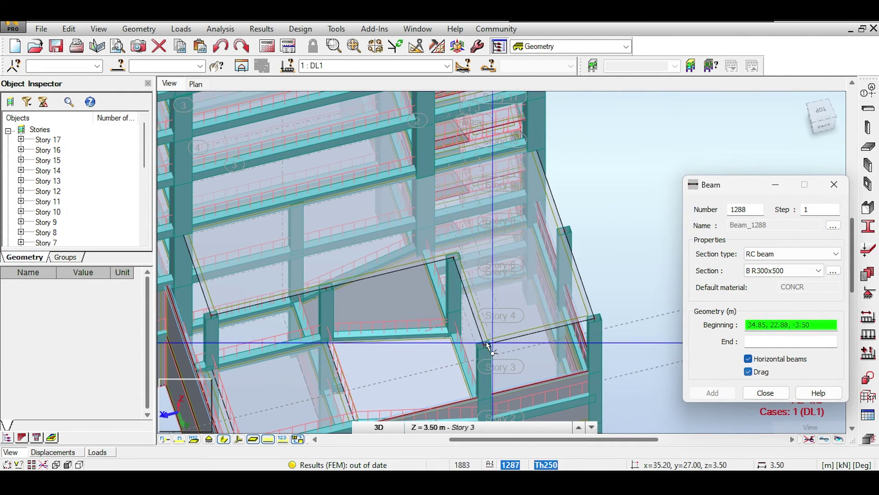
{"action": "left_click", "coordinate": [595, 318]}
{"action": "left_click", "coordinate": [565, 229]}
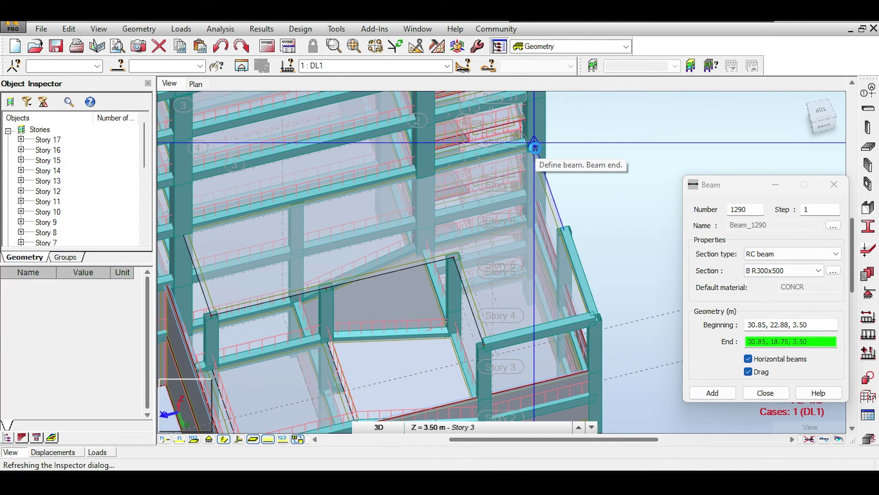
{"action": "left_click", "coordinate": [534, 148]}
{"action": "key", "text": "Escape"}
Step: Add chained B R300x500 beams along the other floor edges, from the building corner through (44.72, 22.88) and (35.20, 22.88) to (35.20, 27.00)
{"action": "left_click", "coordinate": [183, 229]}
{"action": "left_click", "coordinate": [211, 315]}
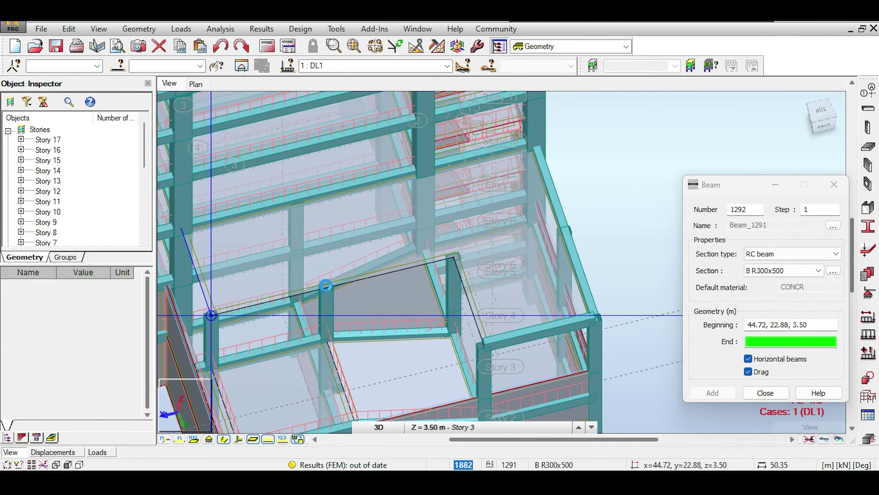
{"action": "left_click", "coordinate": [326, 286]}
{"action": "left_click", "coordinate": [454, 257]}
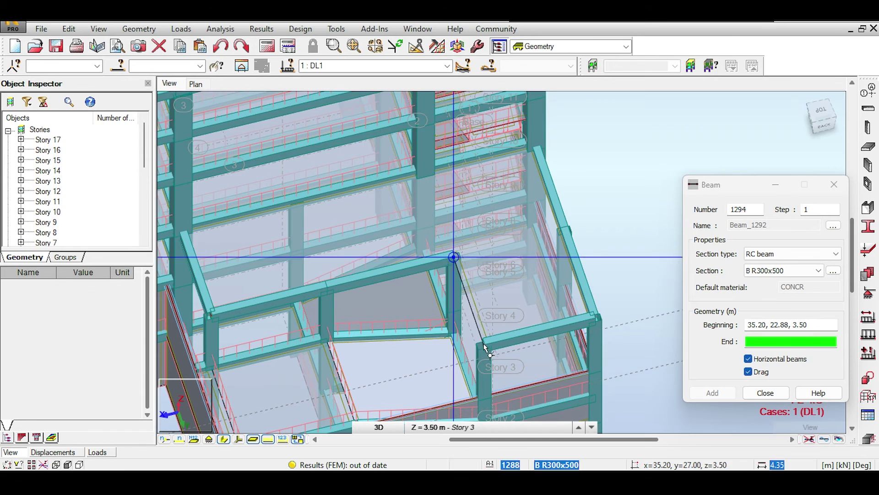
{"action": "left_click", "coordinate": [484, 344]}
{"action": "left_click", "coordinate": [763, 393]}
Step: Apply a uniform planar load of Z = -2 kPa to the new Th250 floor for case DL1
{"action": "left_click", "coordinate": [868, 335]}
{"action": "left_click", "coordinate": [792, 177]}
{"action": "left_click", "coordinate": [700, 197]}
{"action": "double_click", "coordinate": [755, 278]}
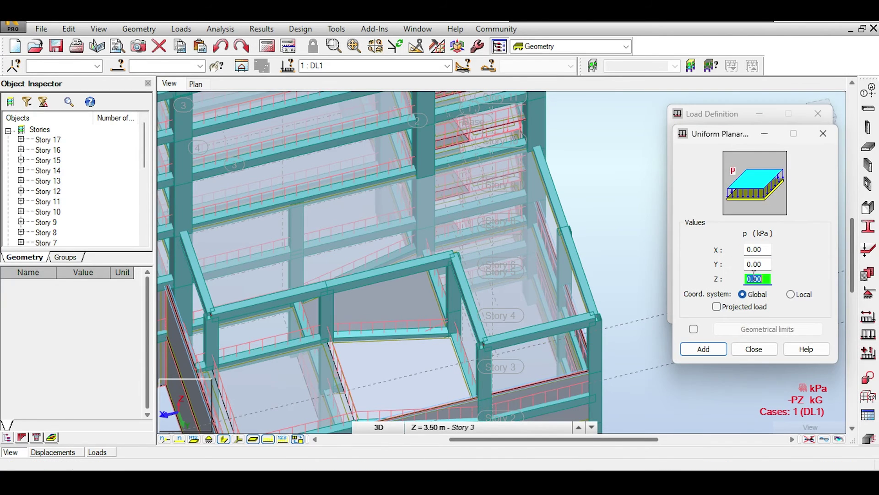
{"action": "type", "text": "-2"}
{"action": "left_click", "coordinate": [703, 349]}
{"action": "key", "text": "Tab"}
{"action": "left_click", "coordinate": [477, 316]}
Step: Switch to case LL1, apply a uniform planar load of Z = -1 kPa to the same floor, and close the load definition
{"action": "left_click", "coordinate": [447, 66]}
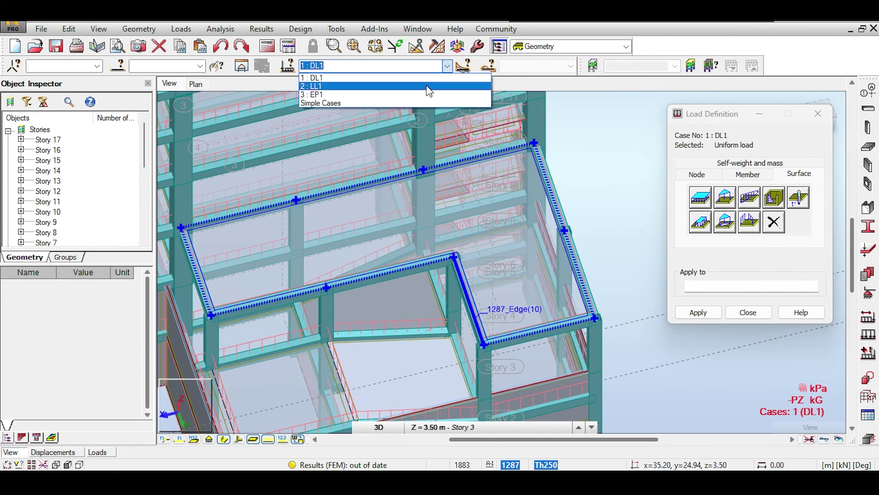
{"action": "left_click", "coordinate": [429, 90]}
{"action": "left_click", "coordinate": [701, 197]}
{"action": "double_click", "coordinate": [758, 278]}
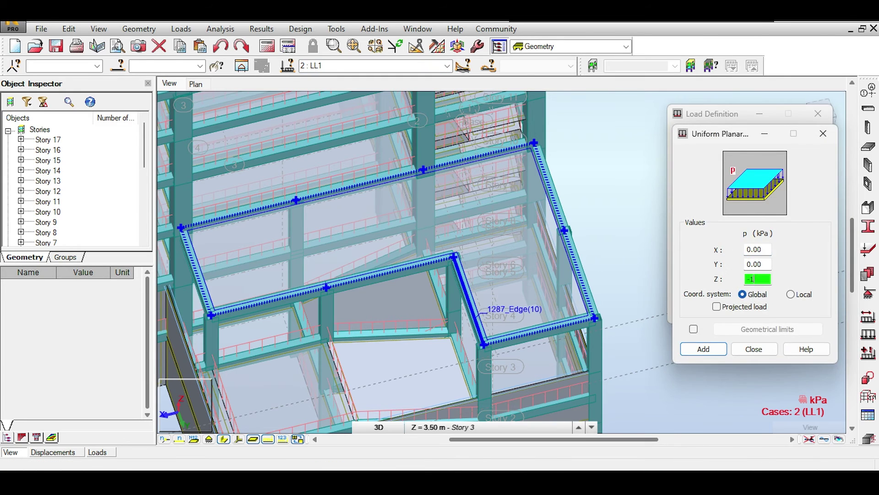
{"action": "left_click", "coordinate": [703, 349]}
{"action": "left_click", "coordinate": [580, 291]}
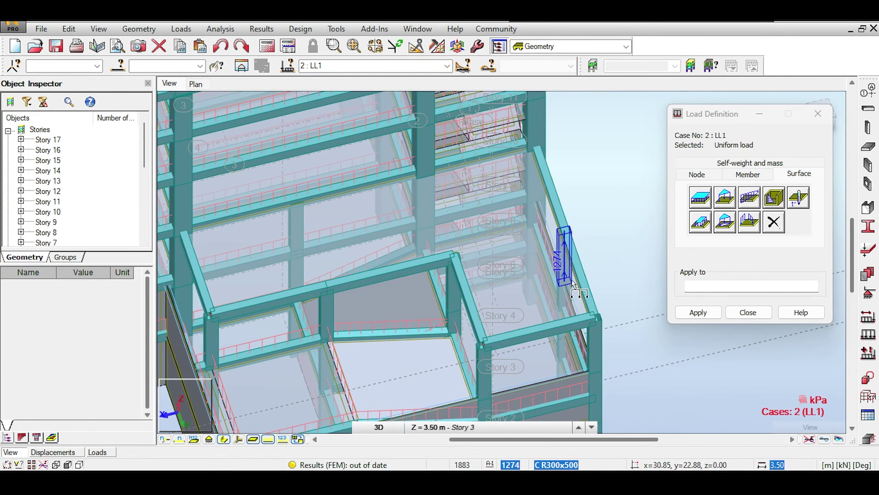
{"action": "left_click", "coordinate": [223, 439]}
{"action": "left_click", "coordinate": [224, 439]}
{"action": "left_click", "coordinate": [748, 313]}
Step: Add separate B R300x500 beams at Z = 3.50 from (35.20, 22.88) to (30.85, 22.88) and to (35.20, 18.75)
{"action": "left_click", "coordinate": [868, 109]}
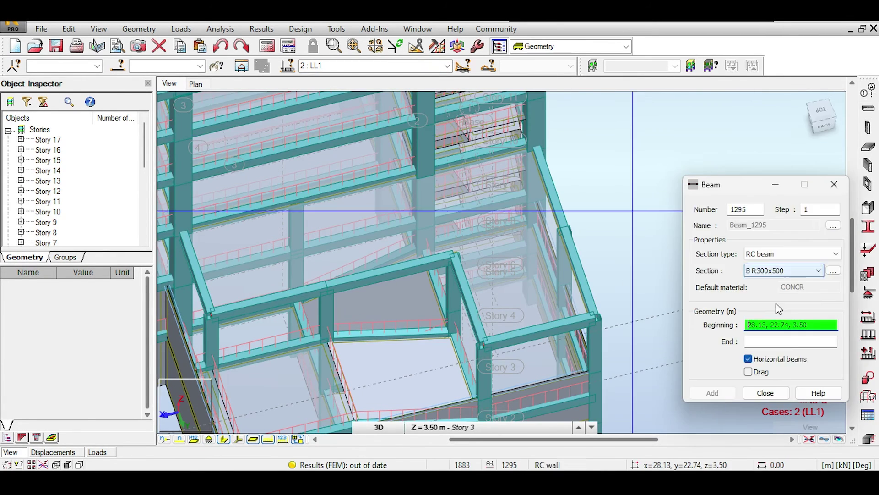
{"action": "left_click", "coordinate": [452, 255]}
{"action": "left_click", "coordinate": [565, 228]}
{"action": "left_click", "coordinate": [453, 256]}
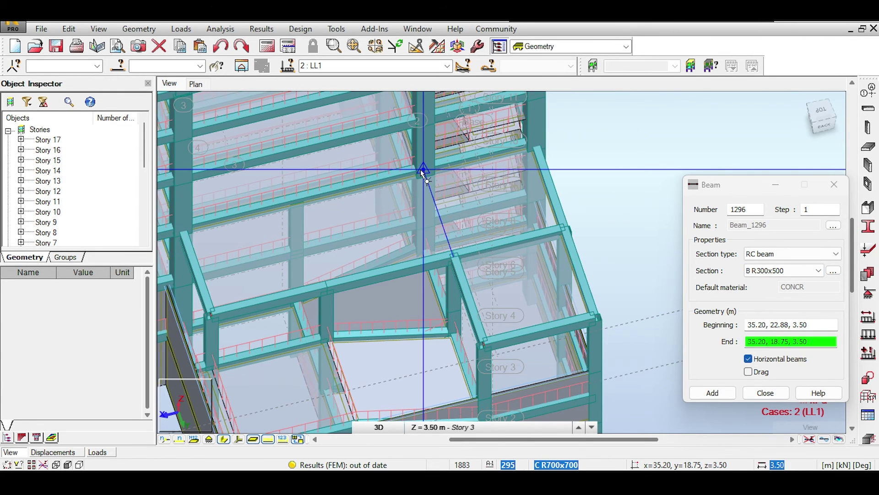
{"action": "left_click", "coordinate": [422, 172]}
Step: Add a B R300x500 beam at Z = 3.50 from (40.20, 22.88) to the building-side beam at (40.20, 18.75), and end the beam command
{"action": "left_click", "coordinate": [299, 202]}
{"action": "scroll", "coordinate": [307, 196], "scroll_direction": "up", "scroll_amount": 3}
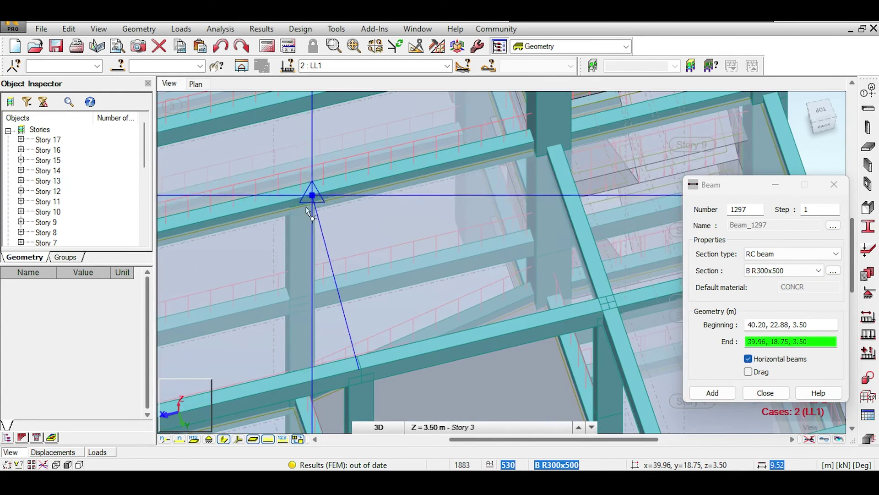
{"action": "left_click", "coordinate": [371, 255]}
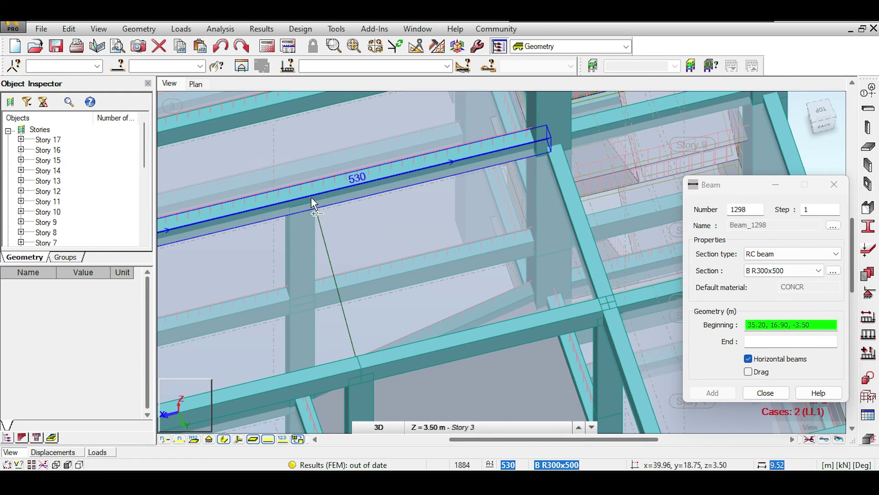
{"action": "left_click", "coordinate": [777, 326]}
{"action": "middle_click_drag", "start_coordinate": [361, 381], "coordinate": [409, 322]}
{"action": "left_click", "coordinate": [407, 317]}
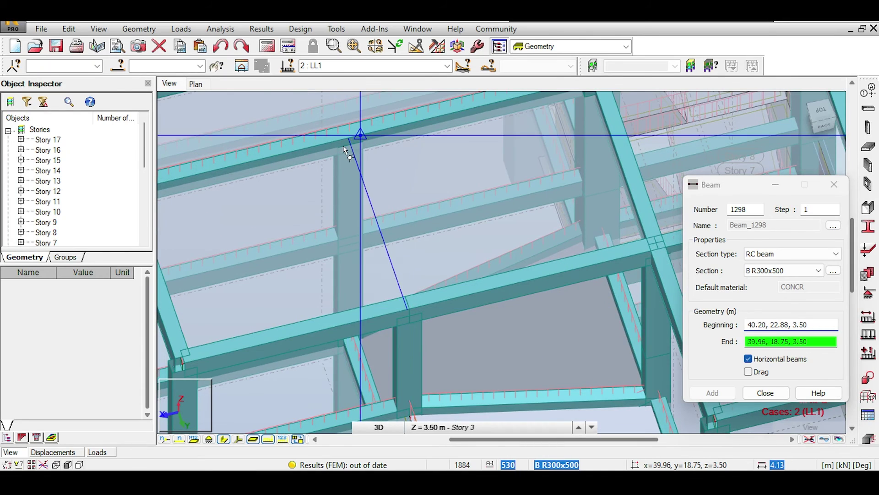
{"action": "scroll", "coordinate": [362, 151], "scroll_direction": "up", "scroll_amount": 5}
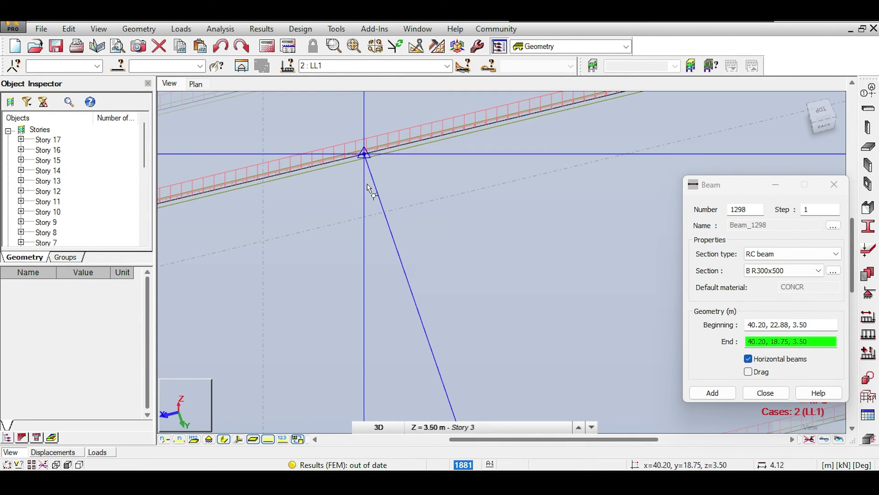
{"action": "left_click", "coordinate": [367, 184]}
{"action": "middle_click_drag", "start_coordinate": [367, 184], "coordinate": [345, 231]}
{"action": "left_click", "coordinate": [226, 441]}
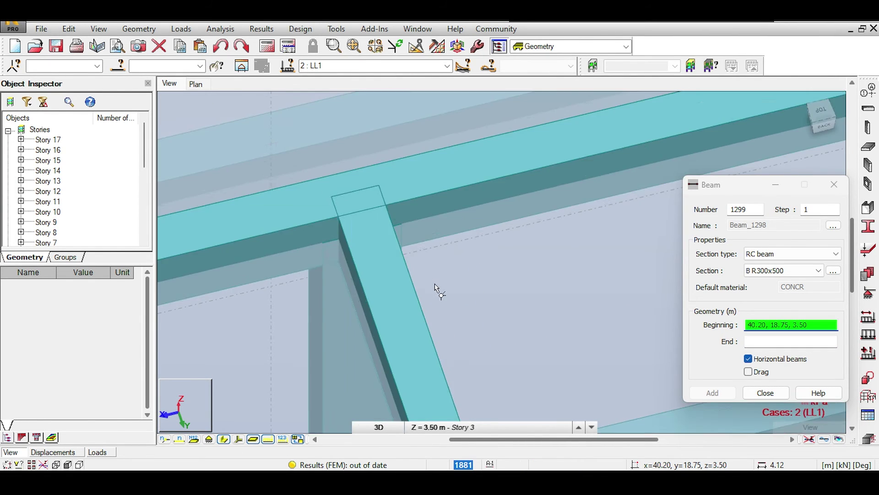
{"action": "middle_click_drag", "start_coordinate": [399, 202], "coordinate": [502, 209]}
{"action": "scroll", "coordinate": [502, 209], "scroll_direction": "down", "scroll_amount": 3}
{"action": "key", "text": "Escape"}
Step: Orbit to the outer corner of the building and examine the ramp with its upper columns, beams and floor
{"action": "scroll", "coordinate": [502, 210], "scroll_direction": "down", "scroll_amount": 5}
{"action": "middle_click_drag", "start_coordinate": [687, 364], "coordinate": [558, 104]}
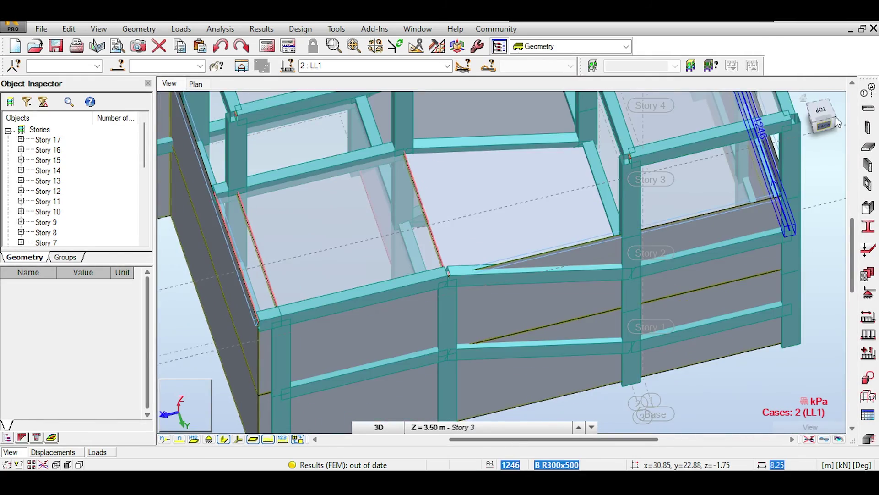
{"action": "left_click_drag", "start_coordinate": [835, 116], "coordinate": [861, 118]}
{"action": "middle_click_drag", "start_coordinate": [626, 192], "coordinate": [589, 288]}
{"action": "scroll", "coordinate": [638, 263], "scroll_direction": "down", "scroll_amount": 2}
{"action": "scroll", "coordinate": [552, 183], "scroll_direction": "down", "scroll_amount": 2}
{"action": "middle_click_drag", "start_coordinate": [638, 262], "coordinate": [574, 185]}
{"action": "scroll", "coordinate": [563, 174], "scroll_direction": "down", "scroll_amount": 2}
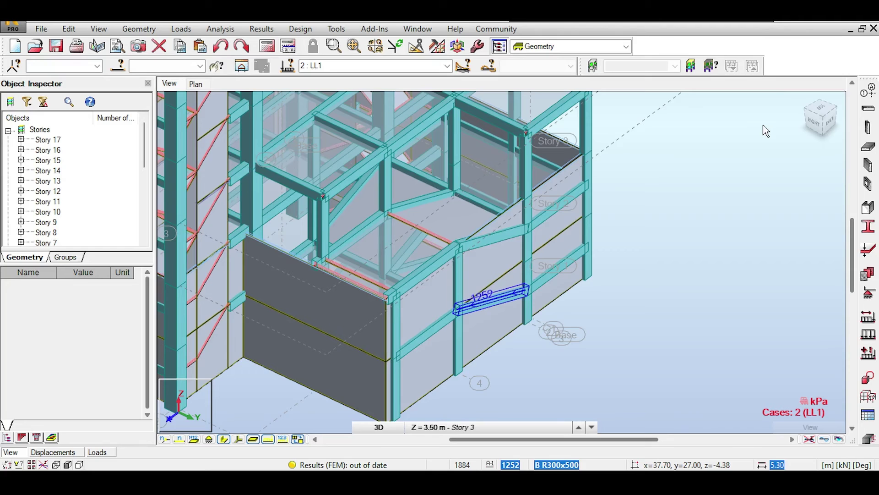
{"action": "left_click", "coordinate": [672, 116]}
{"action": "middle_click_drag", "start_coordinate": [704, 145], "coordinate": [709, 240]}
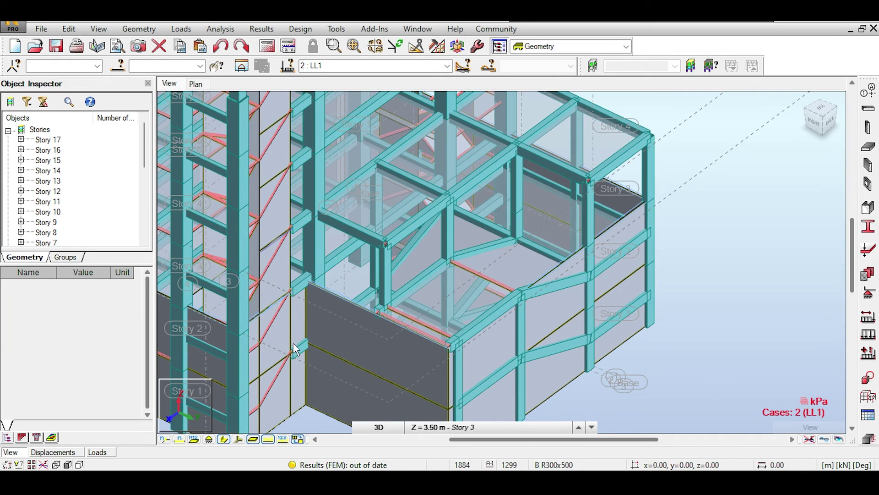
Step: Inspect the open ramp bay beneath the new floor, checking its surrounding beams, columns and basement walls up close
{"action": "left_click", "coordinate": [453, 223]}
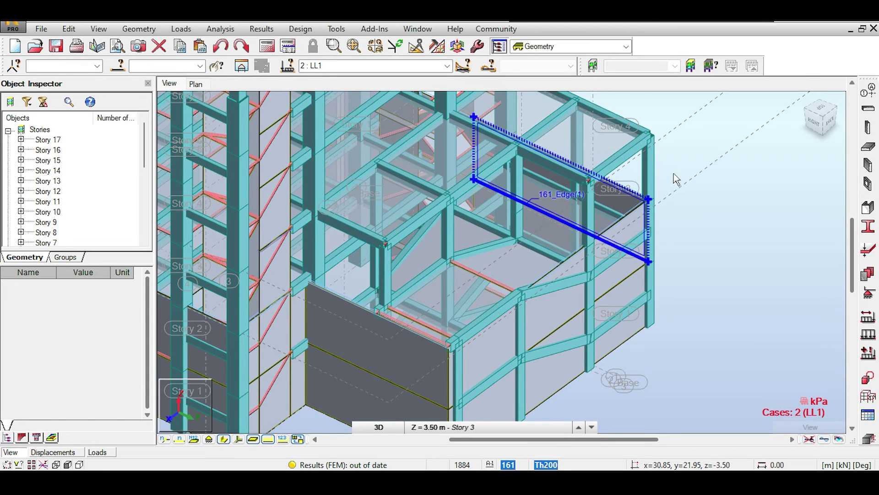
{"action": "middle_click_drag", "start_coordinate": [637, 161], "coordinate": [648, 165]}
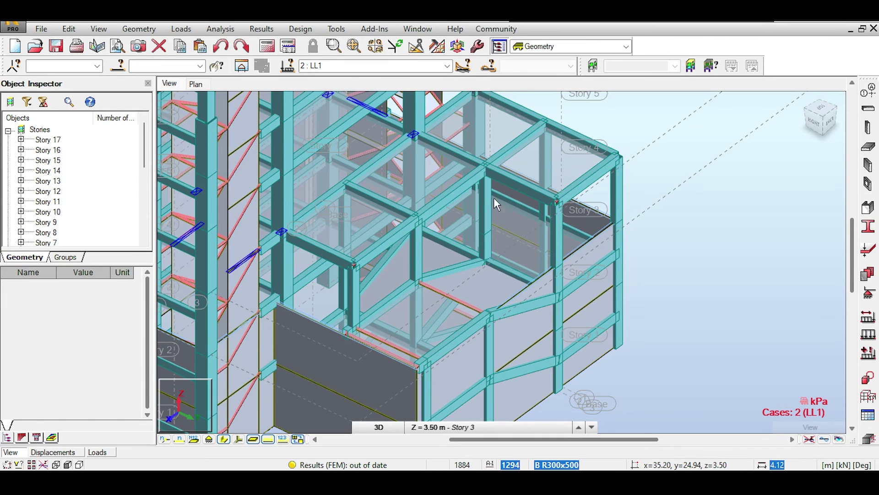
{"action": "left_click", "coordinate": [472, 177]}
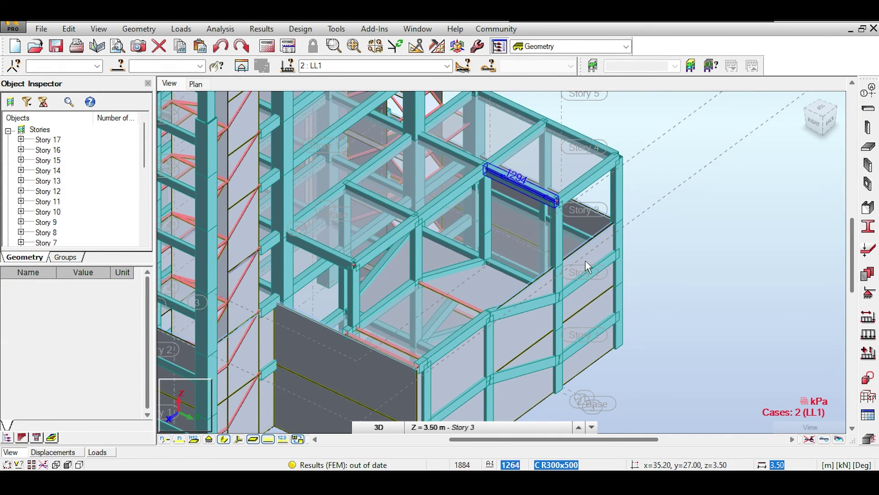
{"action": "scroll", "coordinate": [581, 268], "scroll_direction": "up", "scroll_amount": 1}
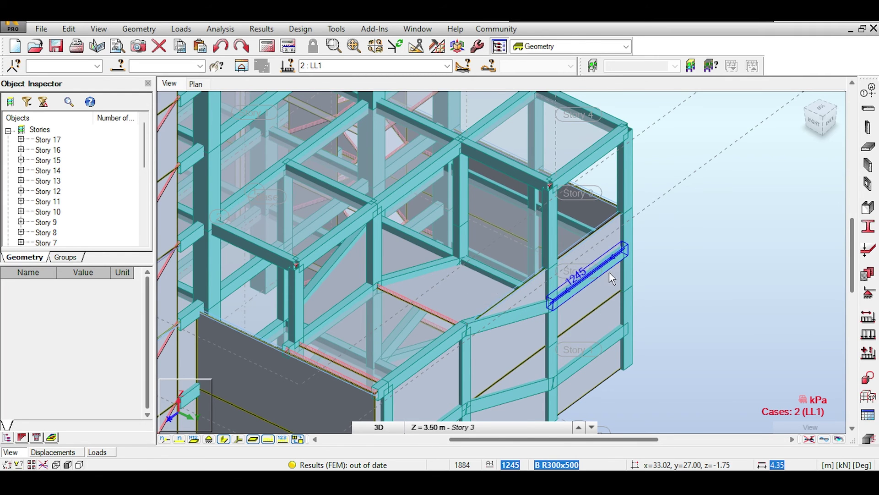
{"action": "scroll", "coordinate": [607, 277], "scroll_direction": "down", "scroll_amount": 1}
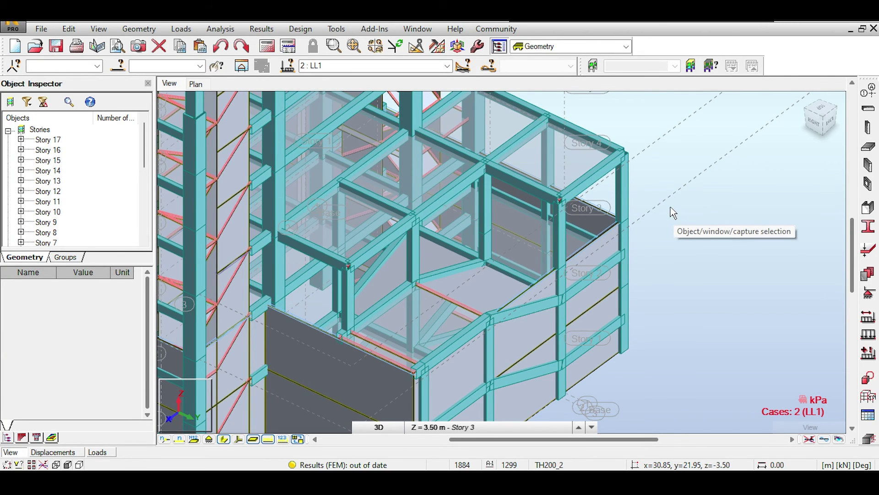
{"action": "middle_click_drag", "start_coordinate": [647, 188], "coordinate": [637, 175]}
{"action": "scroll", "coordinate": [636, 183], "scroll_direction": "down", "scroll_amount": 1}
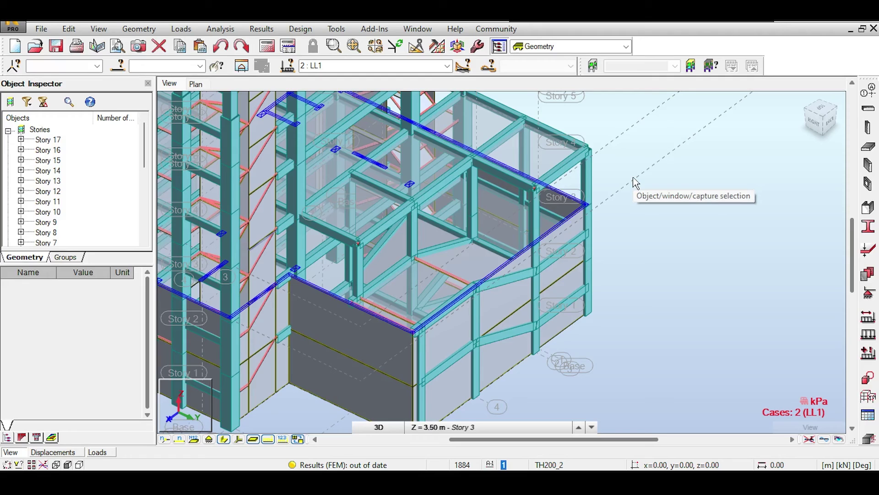
{"action": "middle_click_drag", "start_coordinate": [633, 179], "coordinate": [641, 187]}
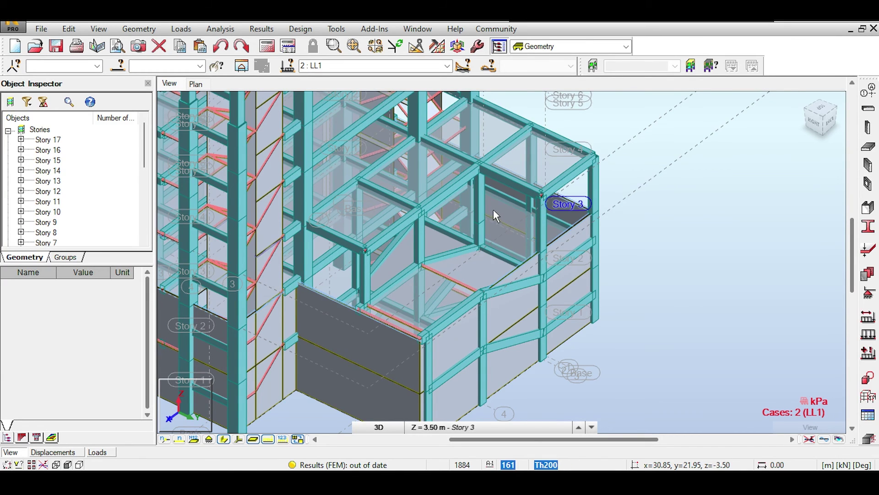
{"action": "scroll", "coordinate": [493, 210], "scroll_direction": "up", "scroll_amount": 1}
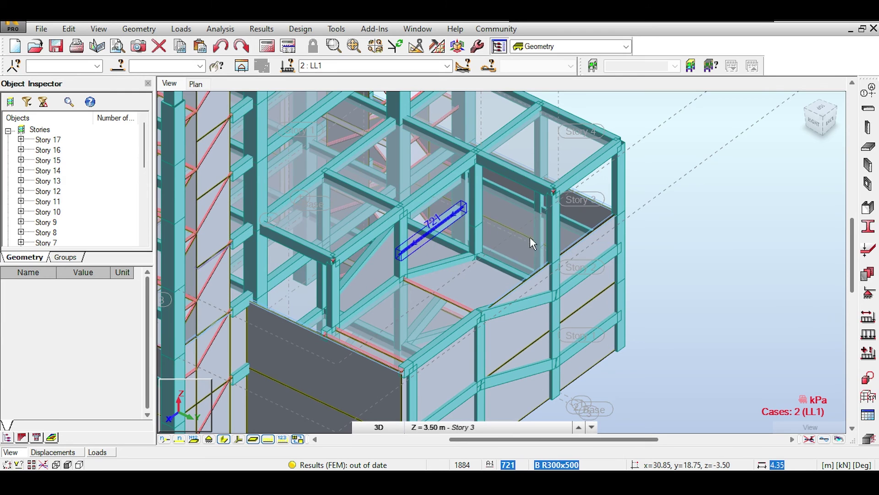
{"action": "scroll", "coordinate": [596, 256], "scroll_direction": "up", "scroll_amount": 2}
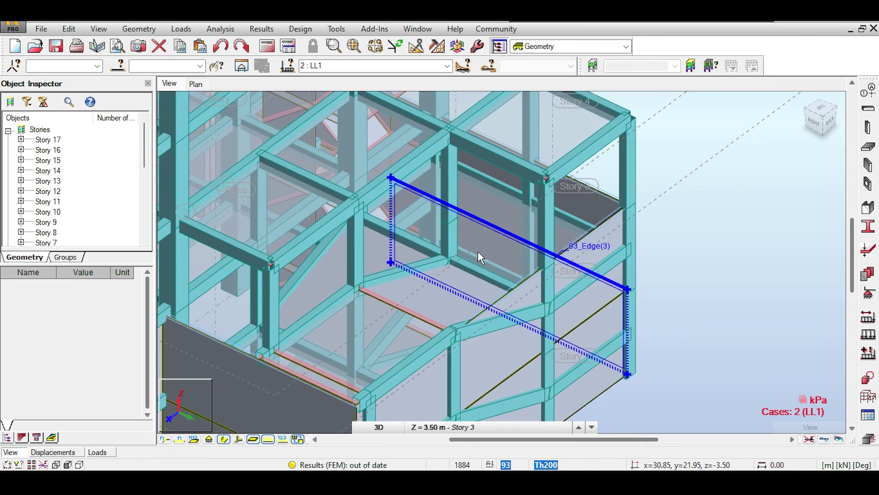
{"action": "scroll", "coordinate": [477, 251], "scroll_direction": "up", "scroll_amount": 1}
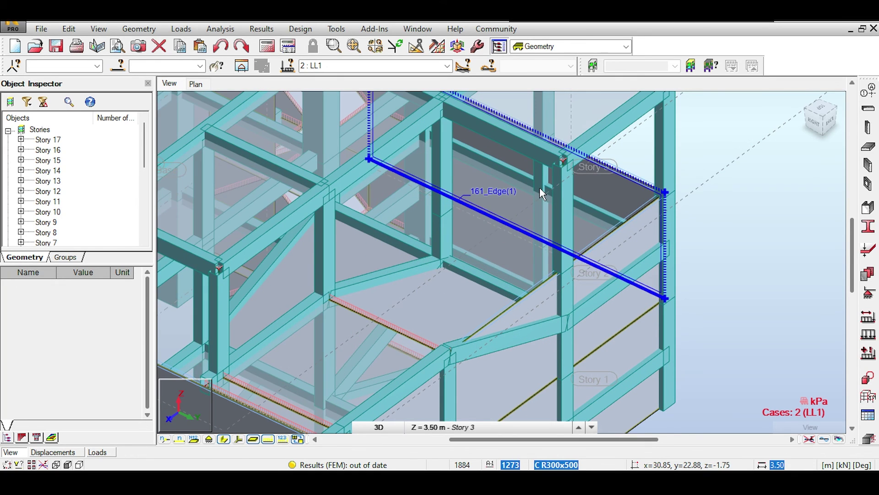